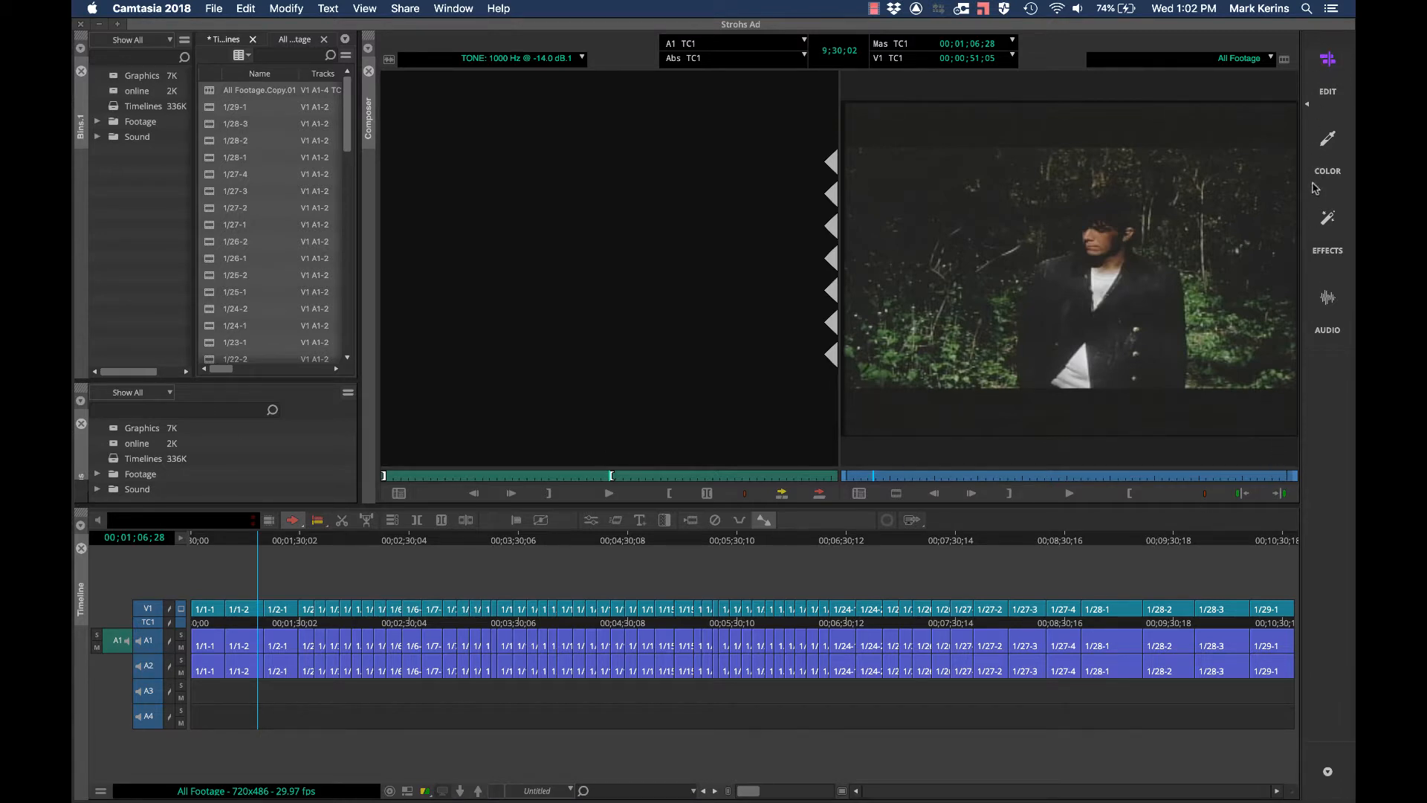
Look through the Color, Effects and Audio workspaces, ending back on the Edit workspace
click(1327, 143)
click(1326, 234)
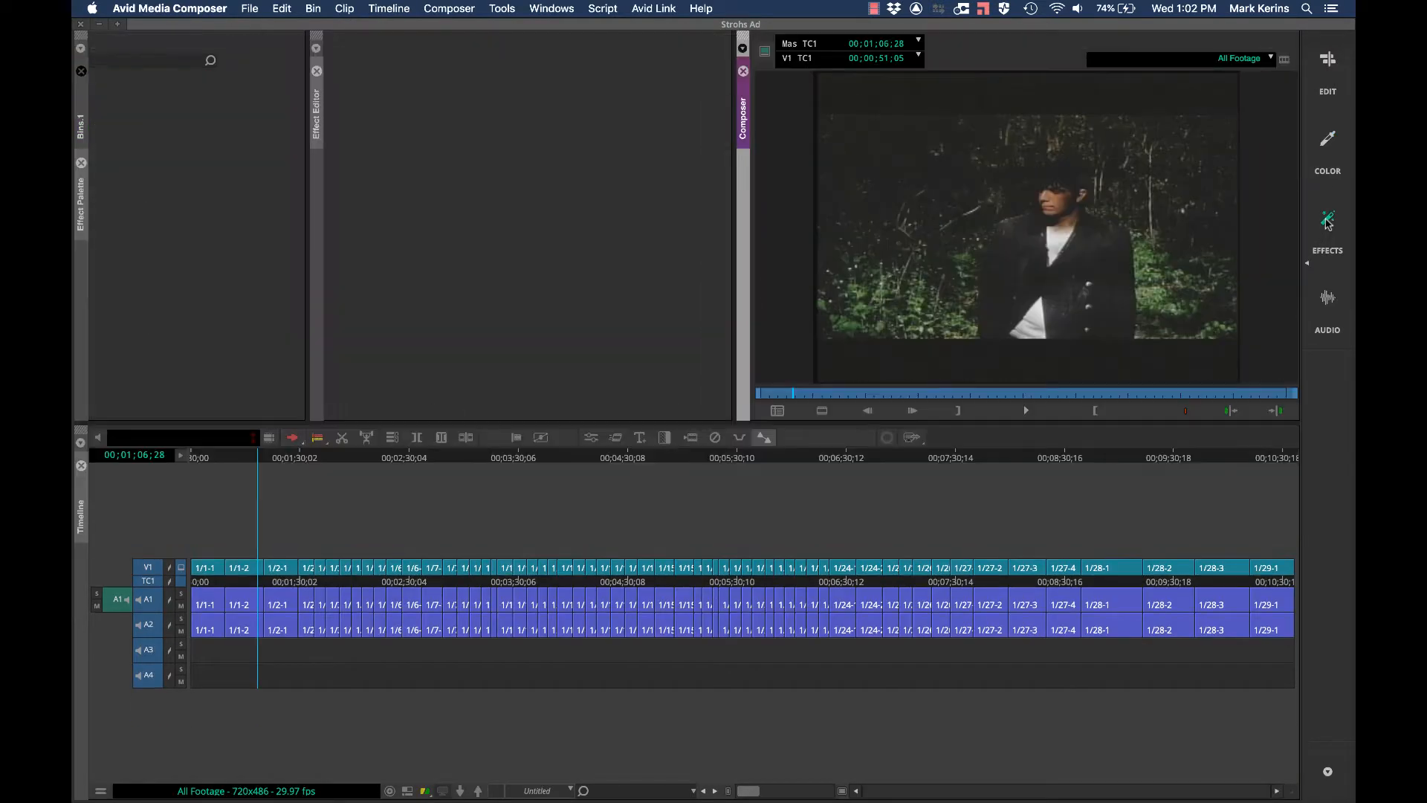
click(1328, 301)
click(1326, 88)
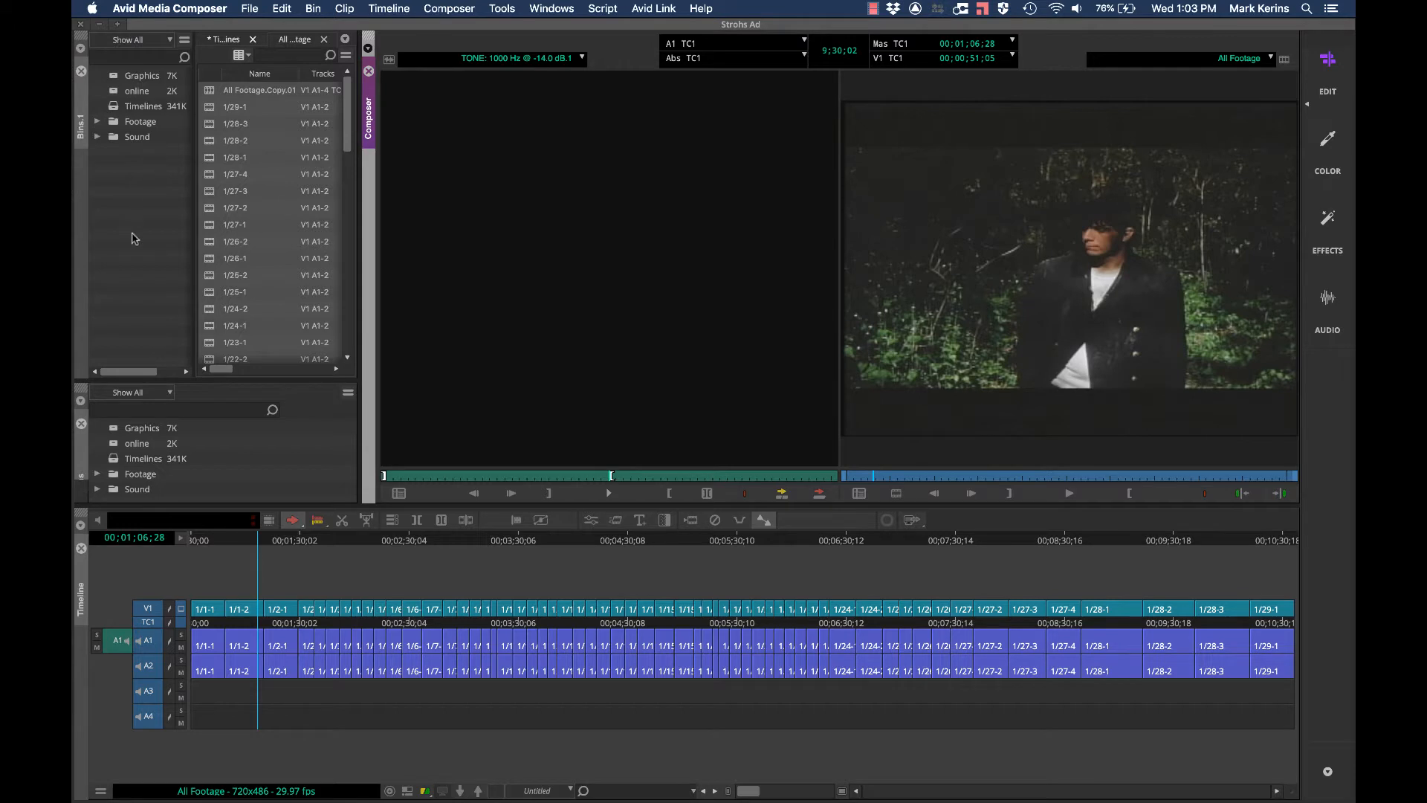
Inspect the bins inside the Footage folder and select clip 1/27-3 in the All Footage bin
click(98, 124)
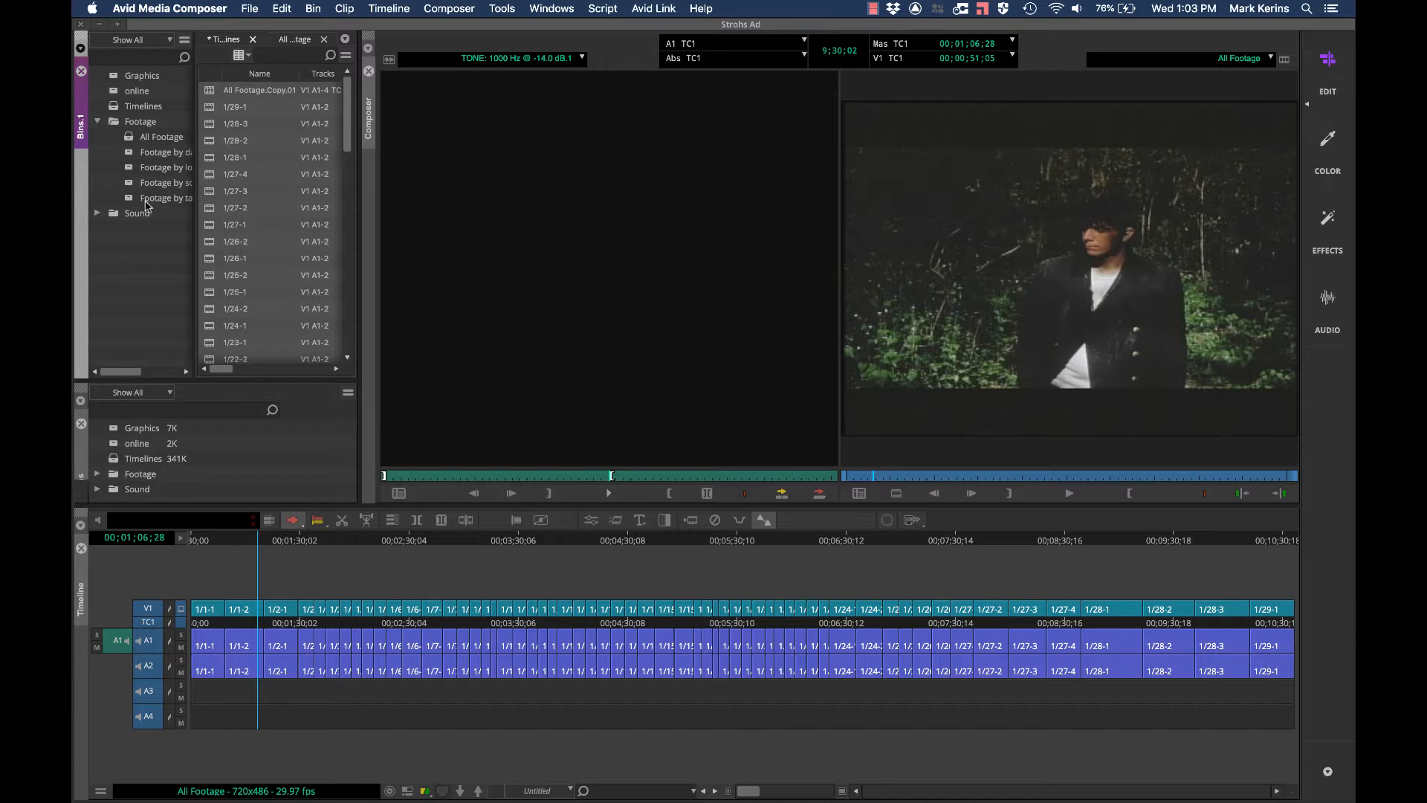
click(97, 123)
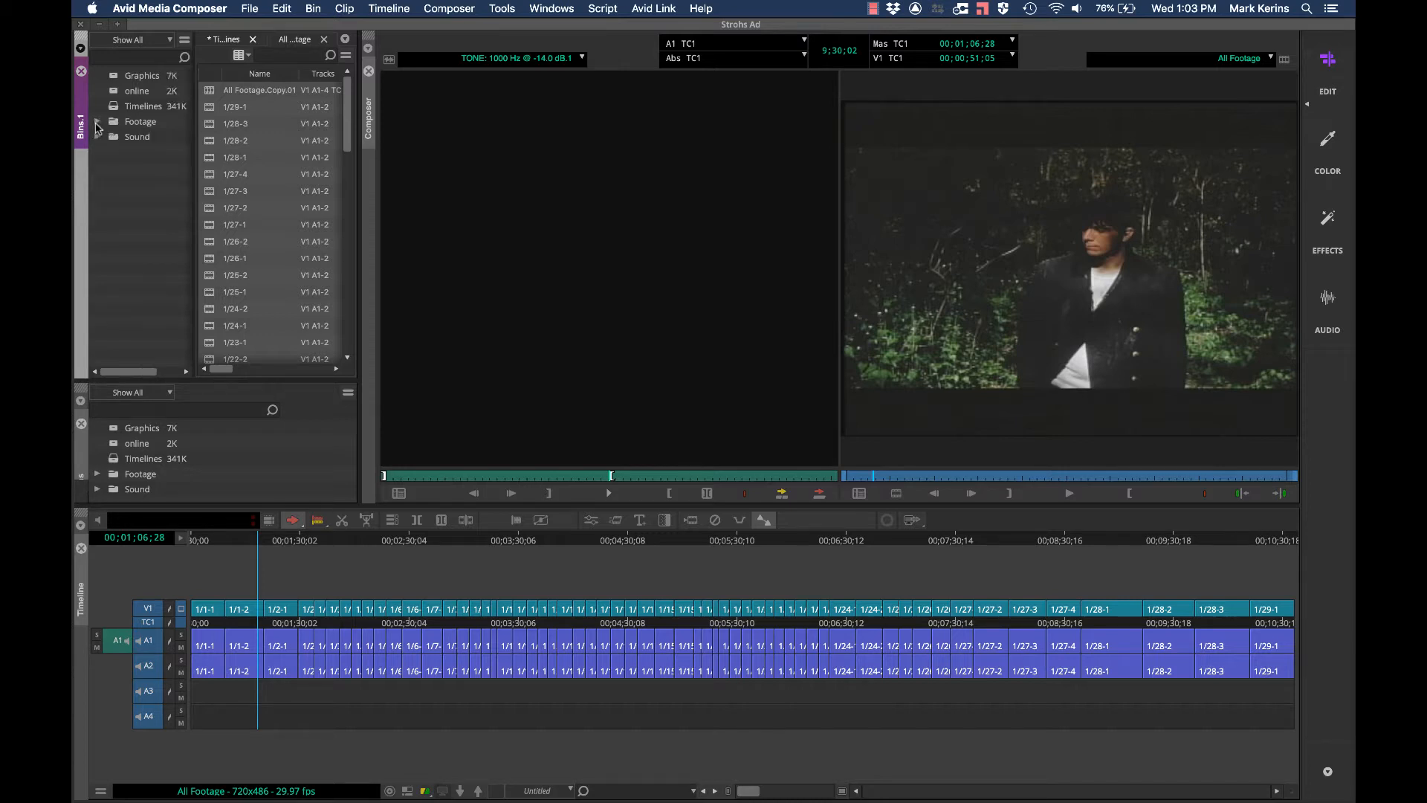
click(229, 179)
click(212, 207)
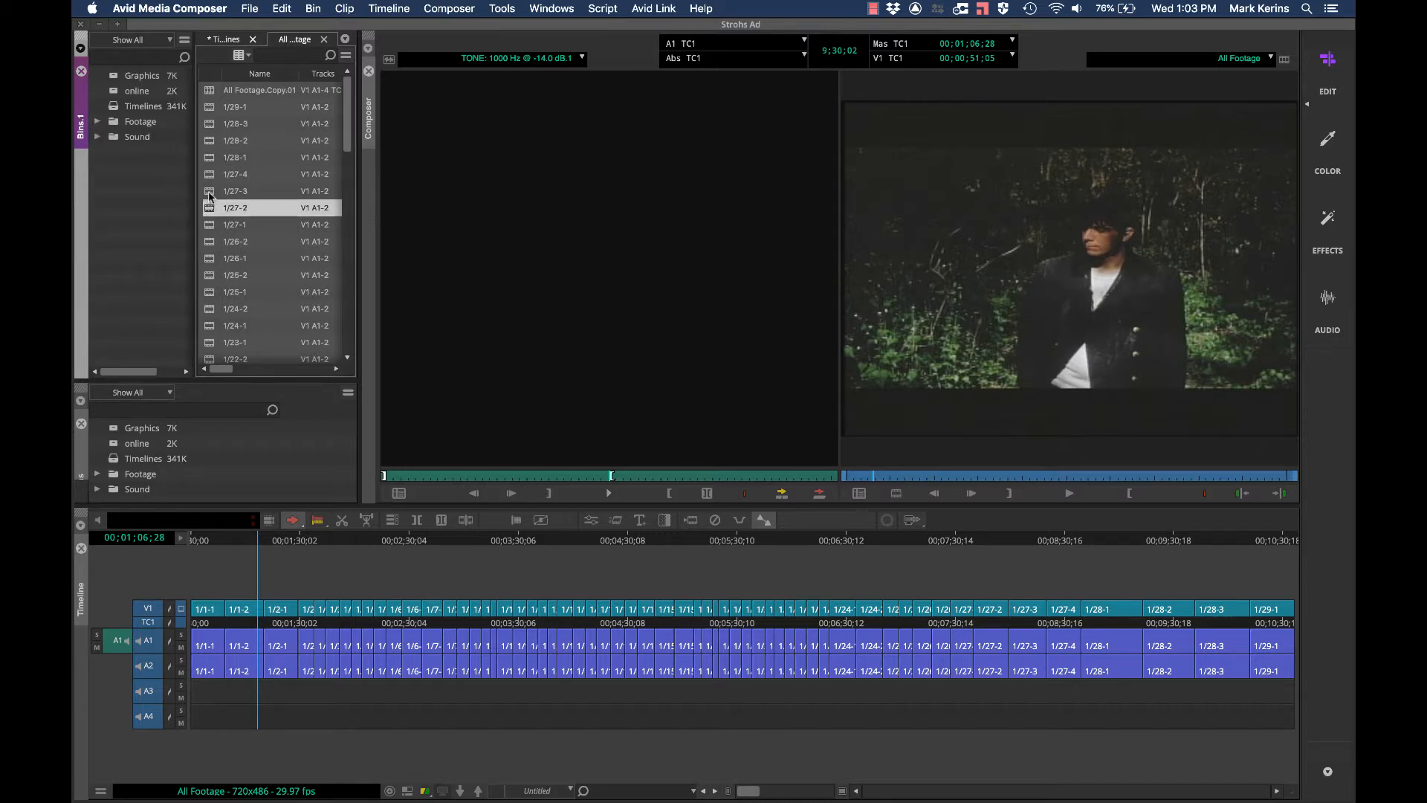
drag(209, 191, 133, 190)
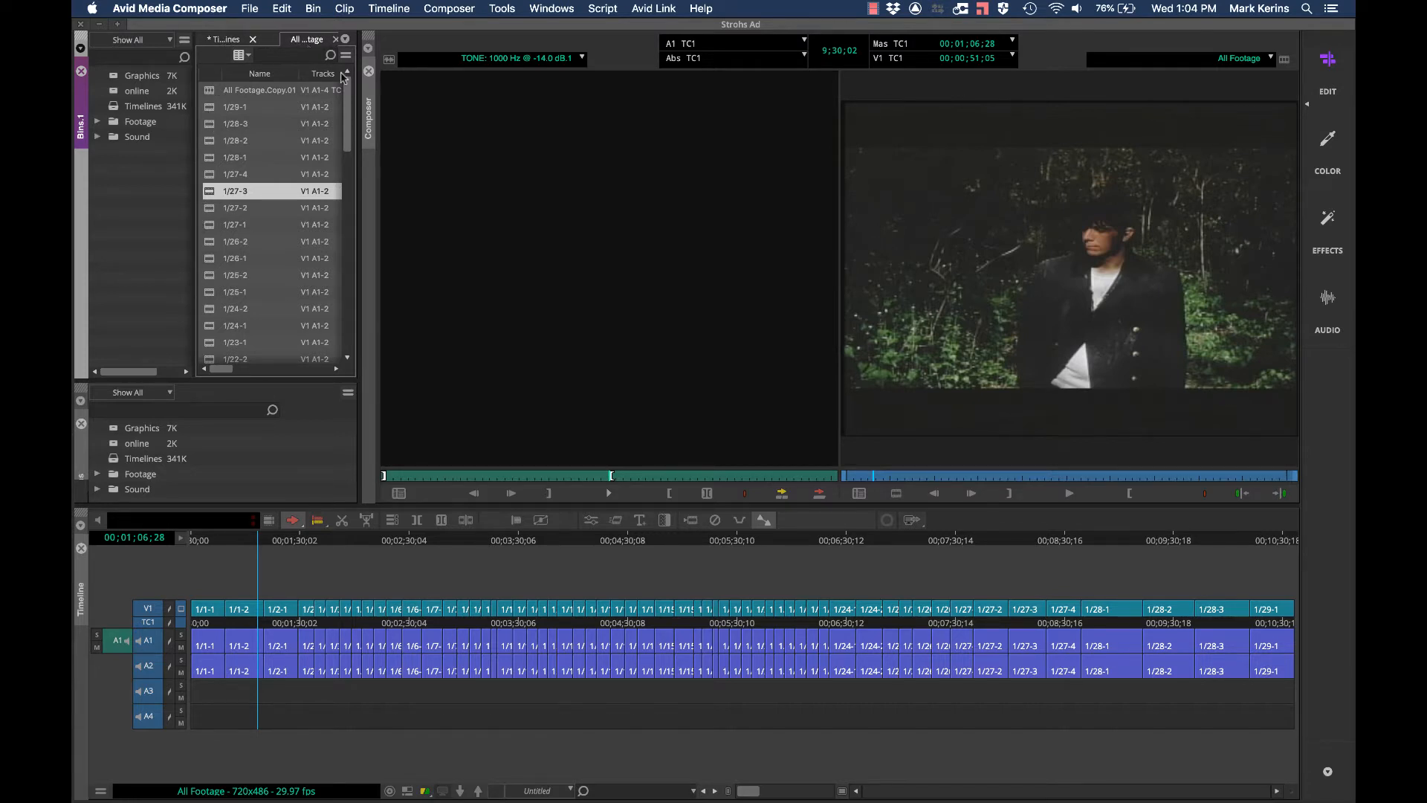
Compare the contents of the Timelines and All Footage bins by alternating between them, ending on Timelines
drag(294, 39, 546, 281)
click(345, 57)
click(209, 61)
click(208, 41)
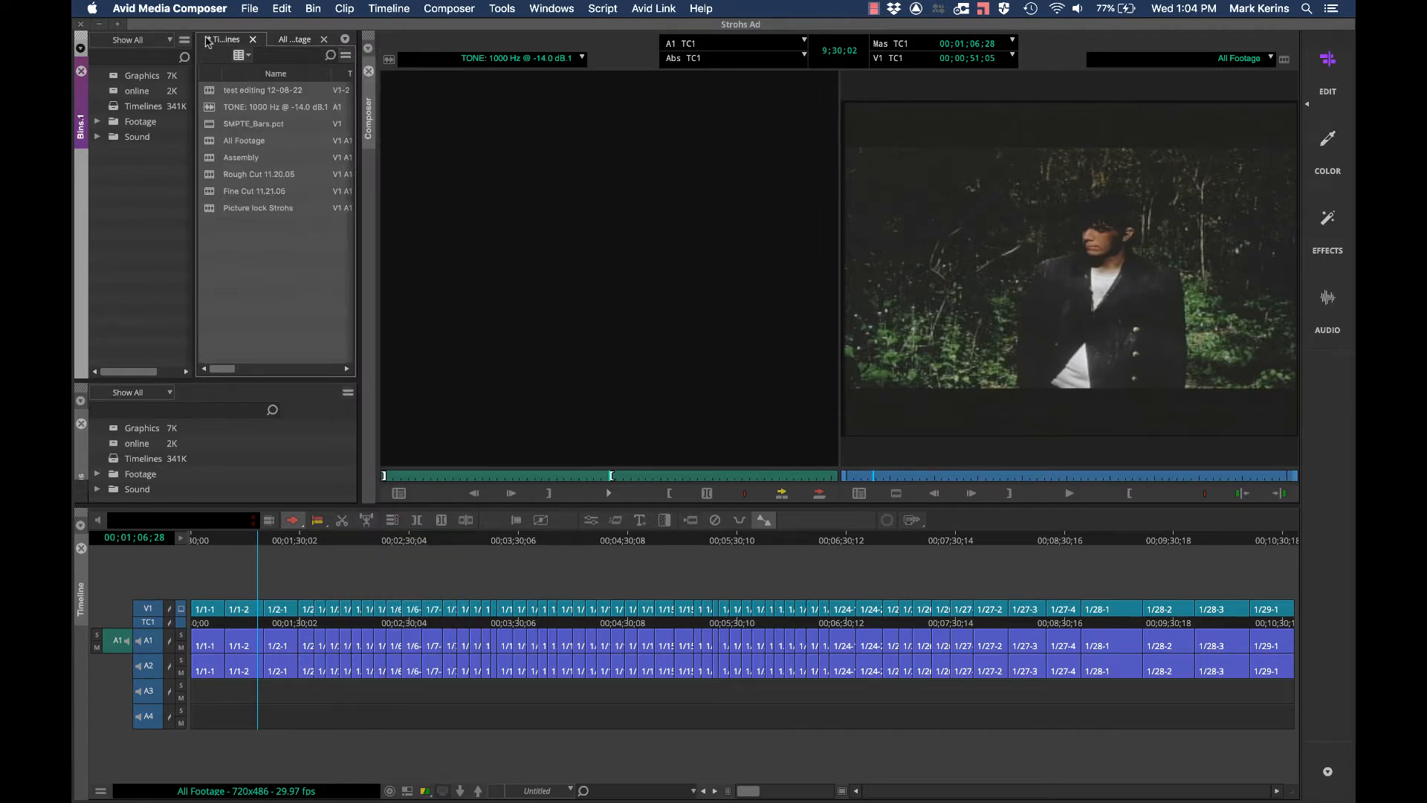
click(294, 40)
click(235, 40)
click(345, 40)
click(373, 72)
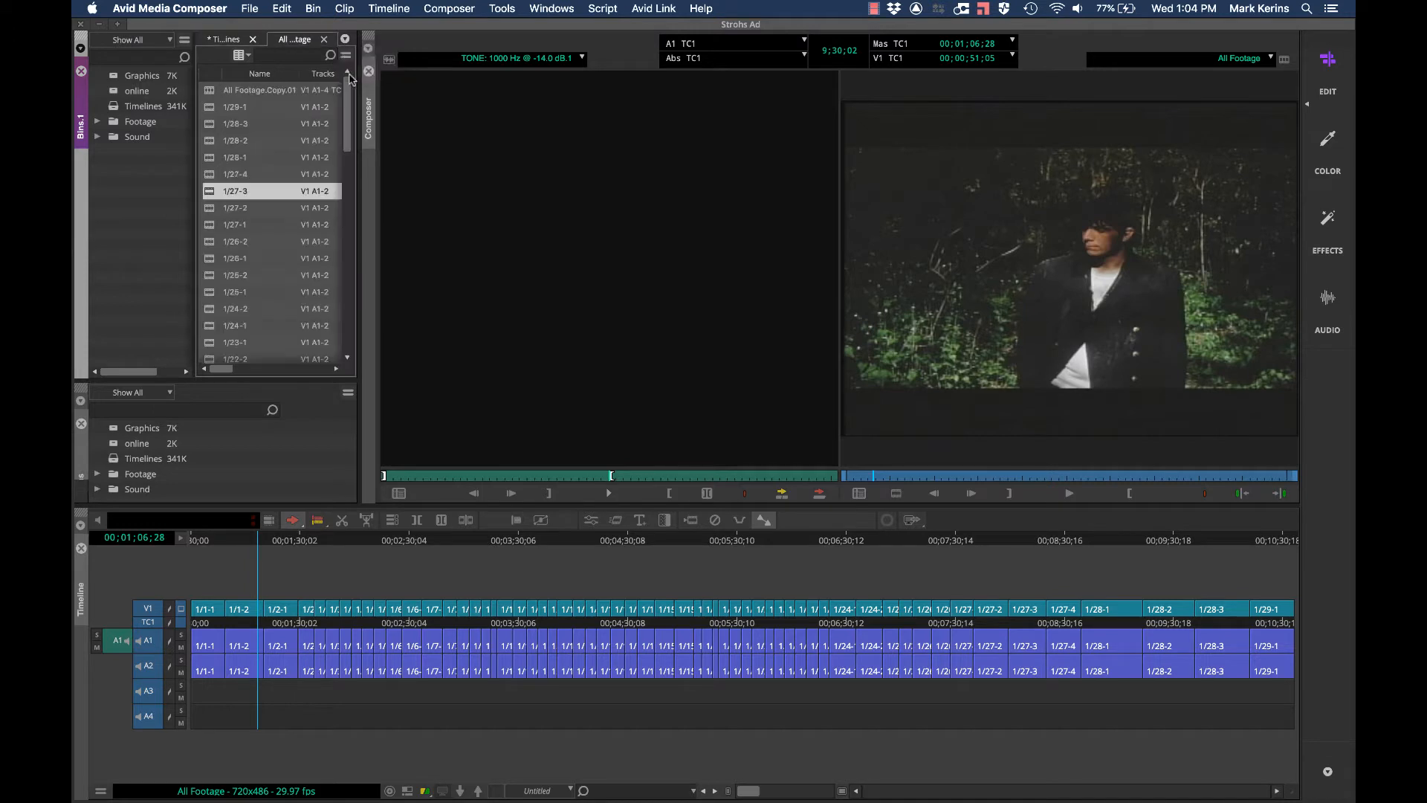
click(219, 39)
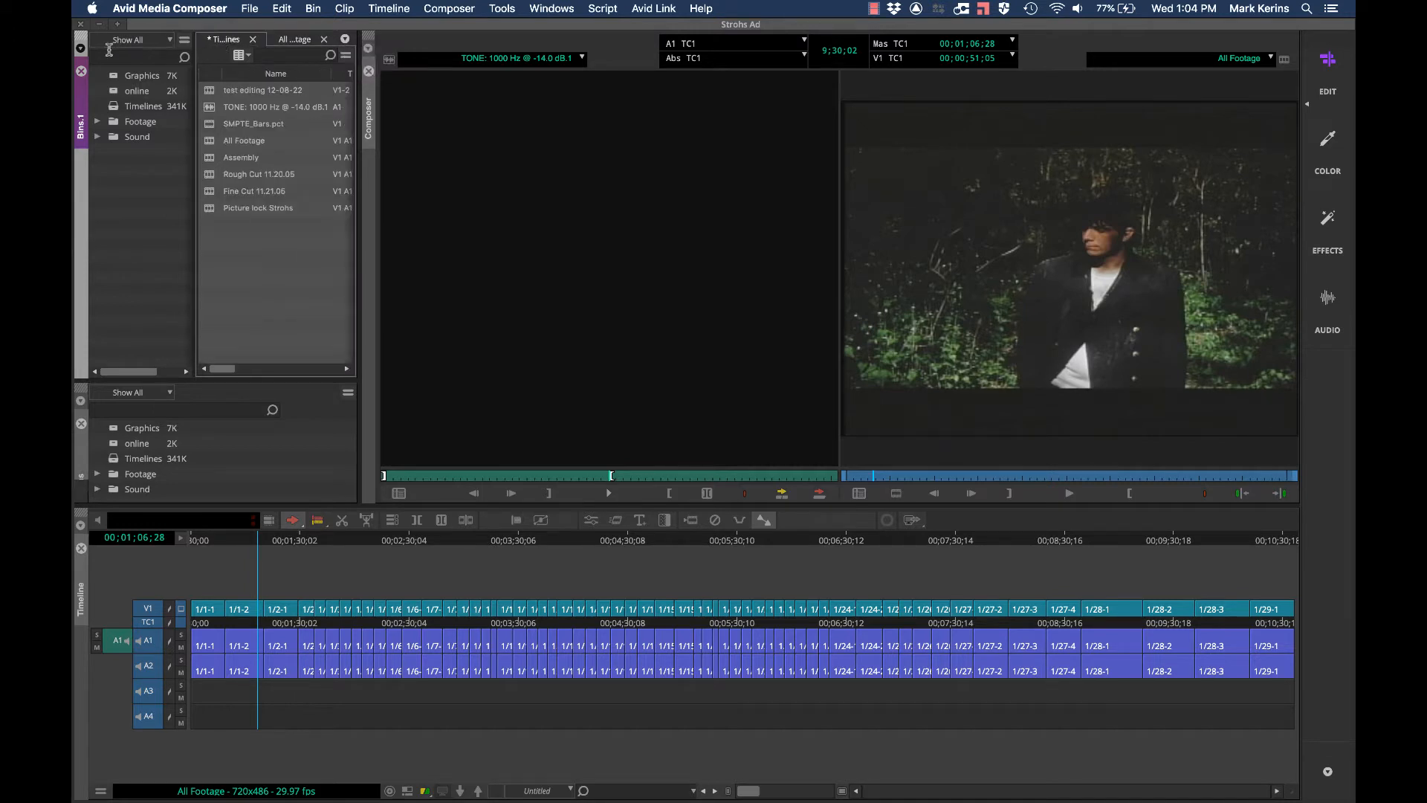
Float the Bins panel holding the open bins as a separate window and dock it back in its original place
drag(83, 93, 199, 197)
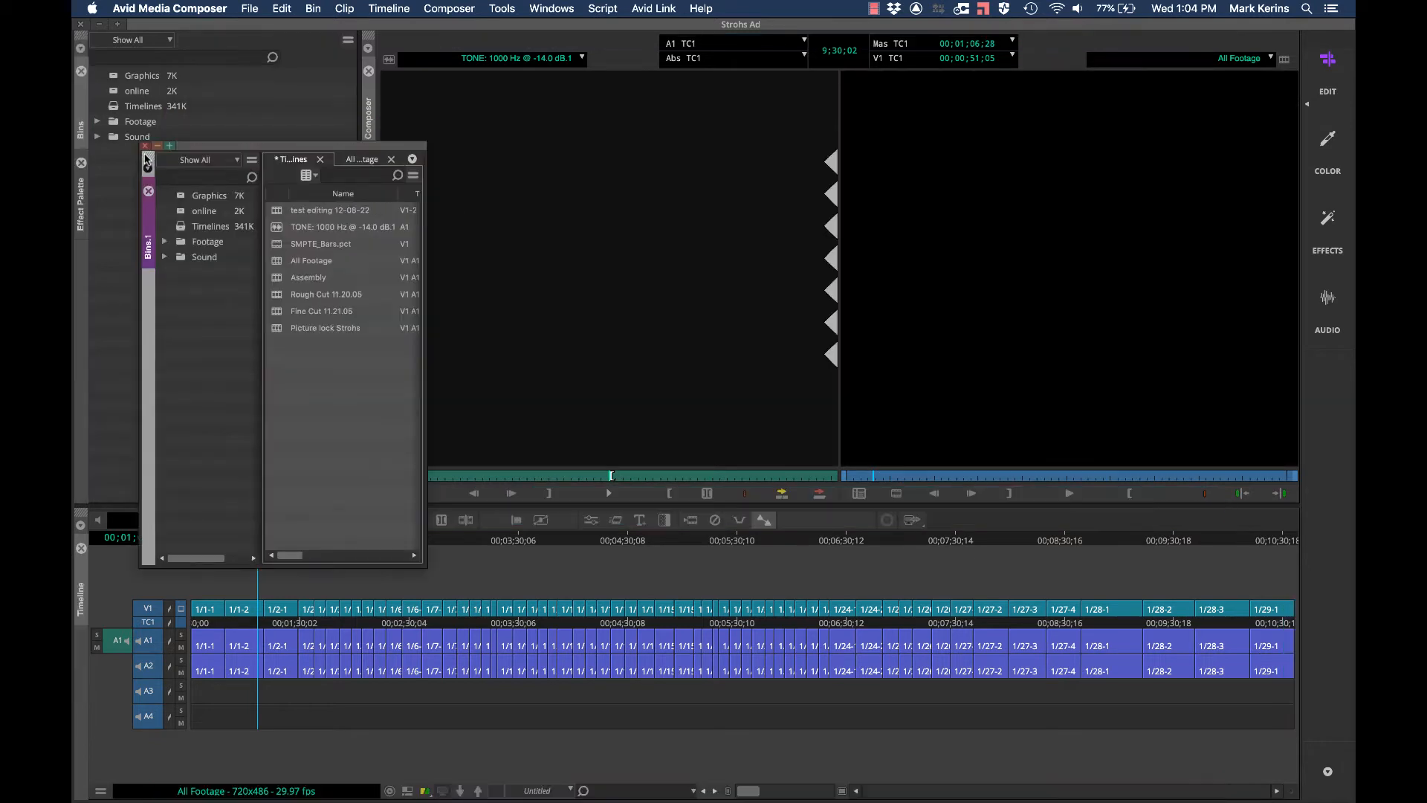
drag(409, 134, 312, 100)
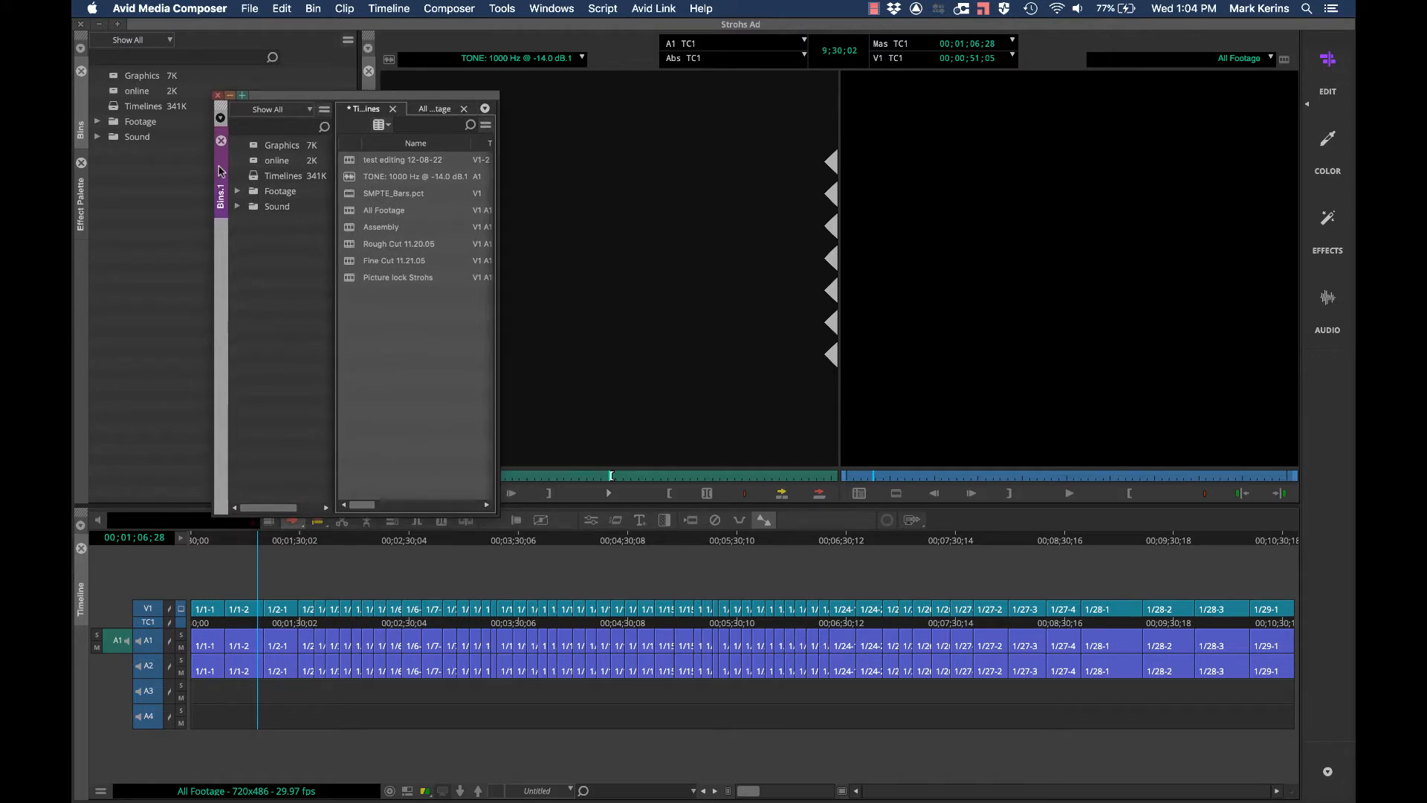
drag(221, 171, 227, 43)
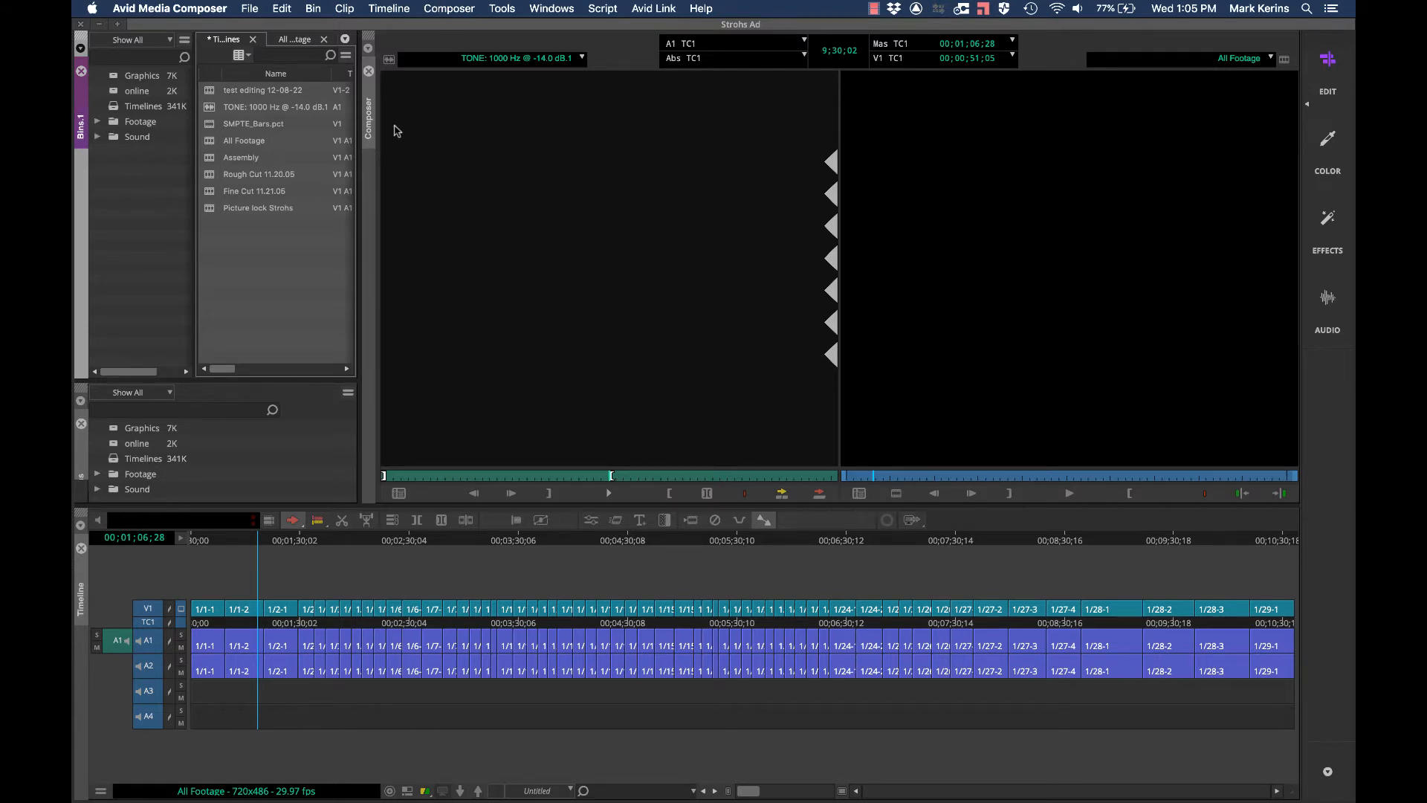
Undock the Composer, move it around as a floating window and dock it beside the open bins
drag(368, 123, 319, 234)
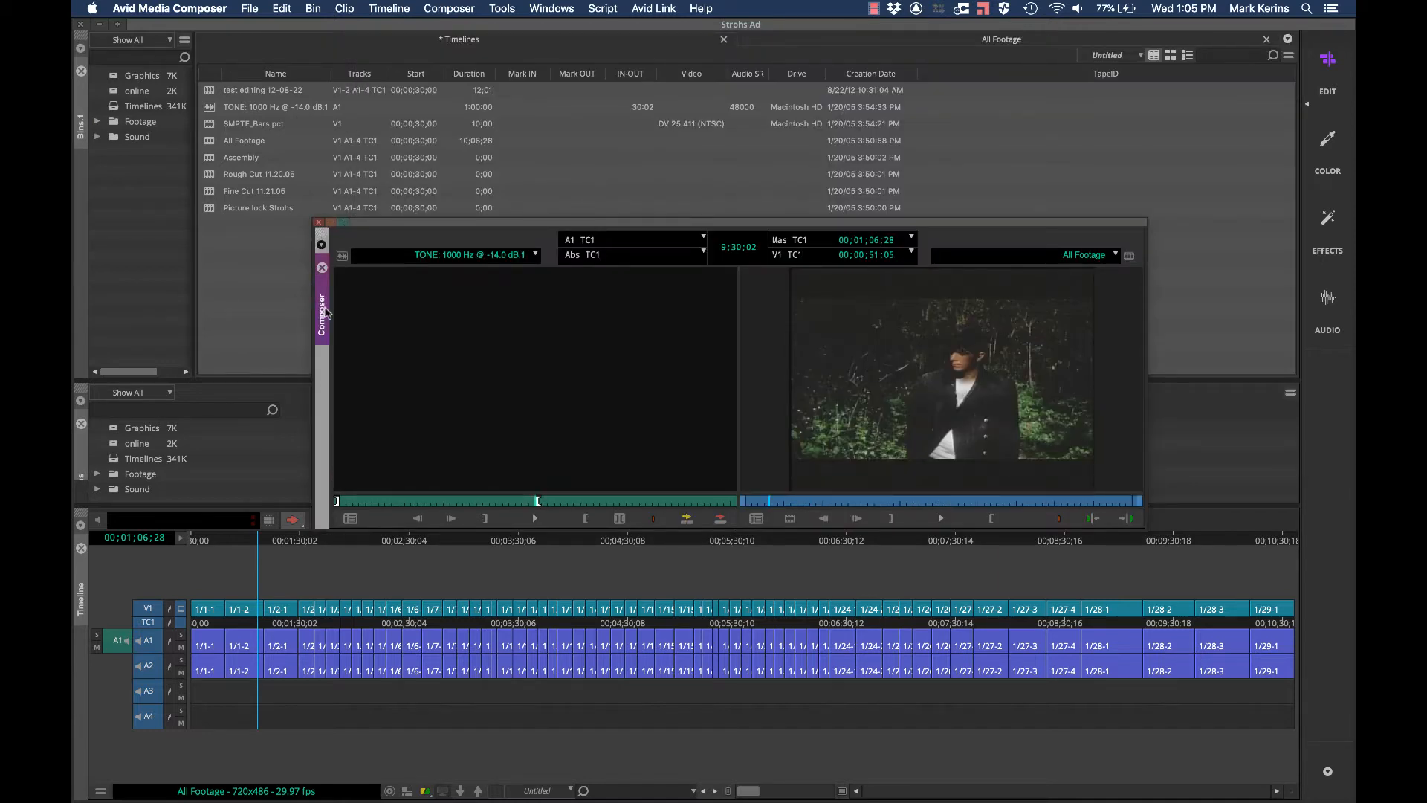
drag(325, 312, 512, 183)
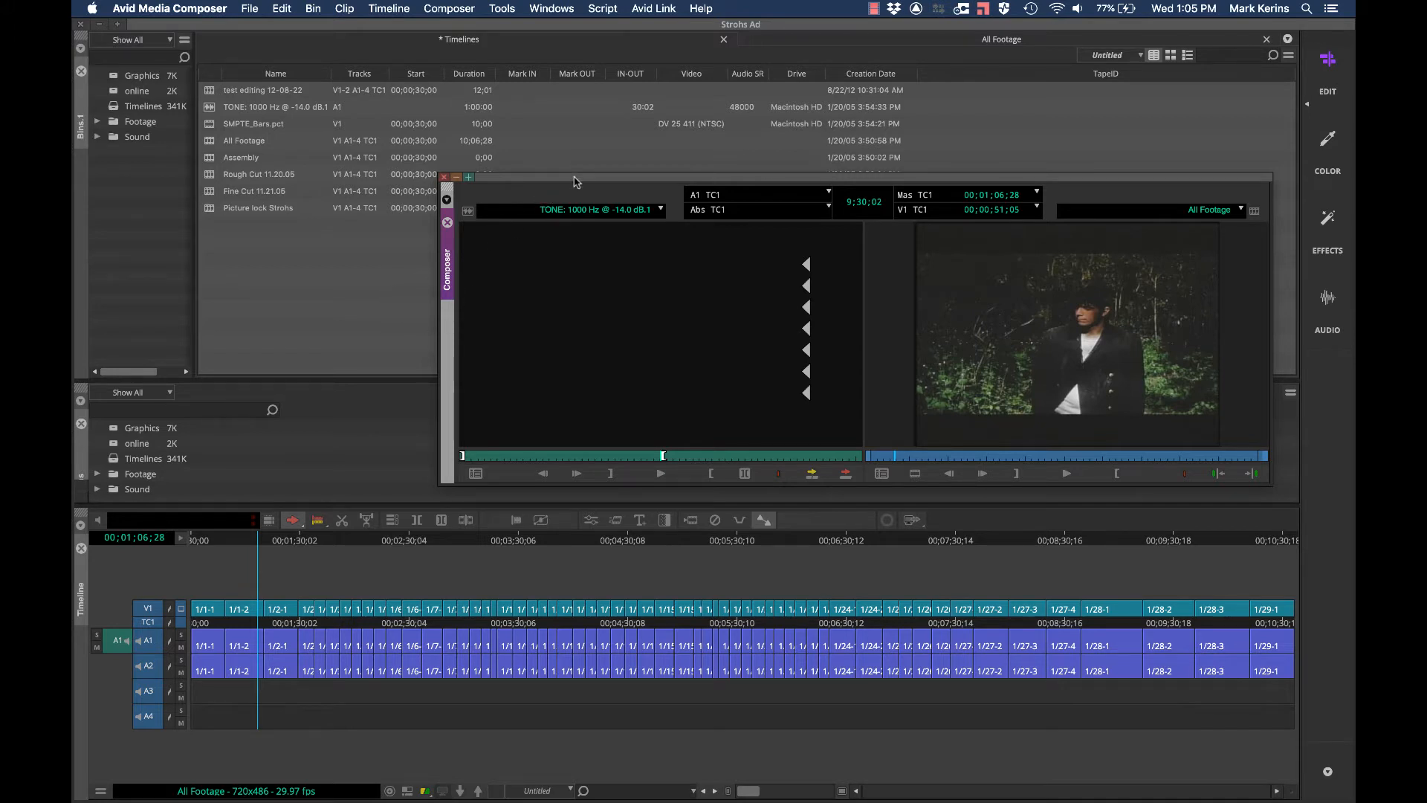
drag(569, 179, 604, 173)
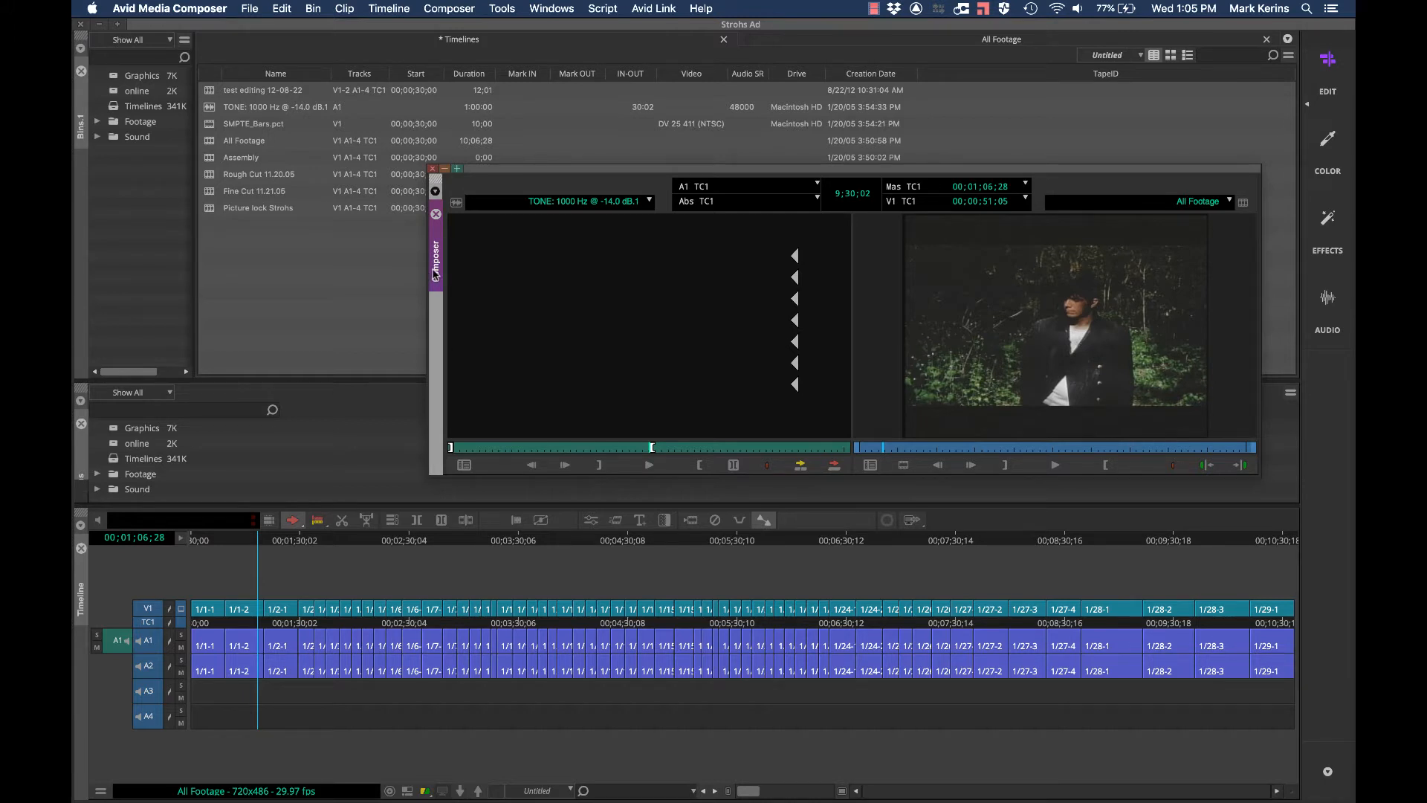
drag(436, 274, 1294, 177)
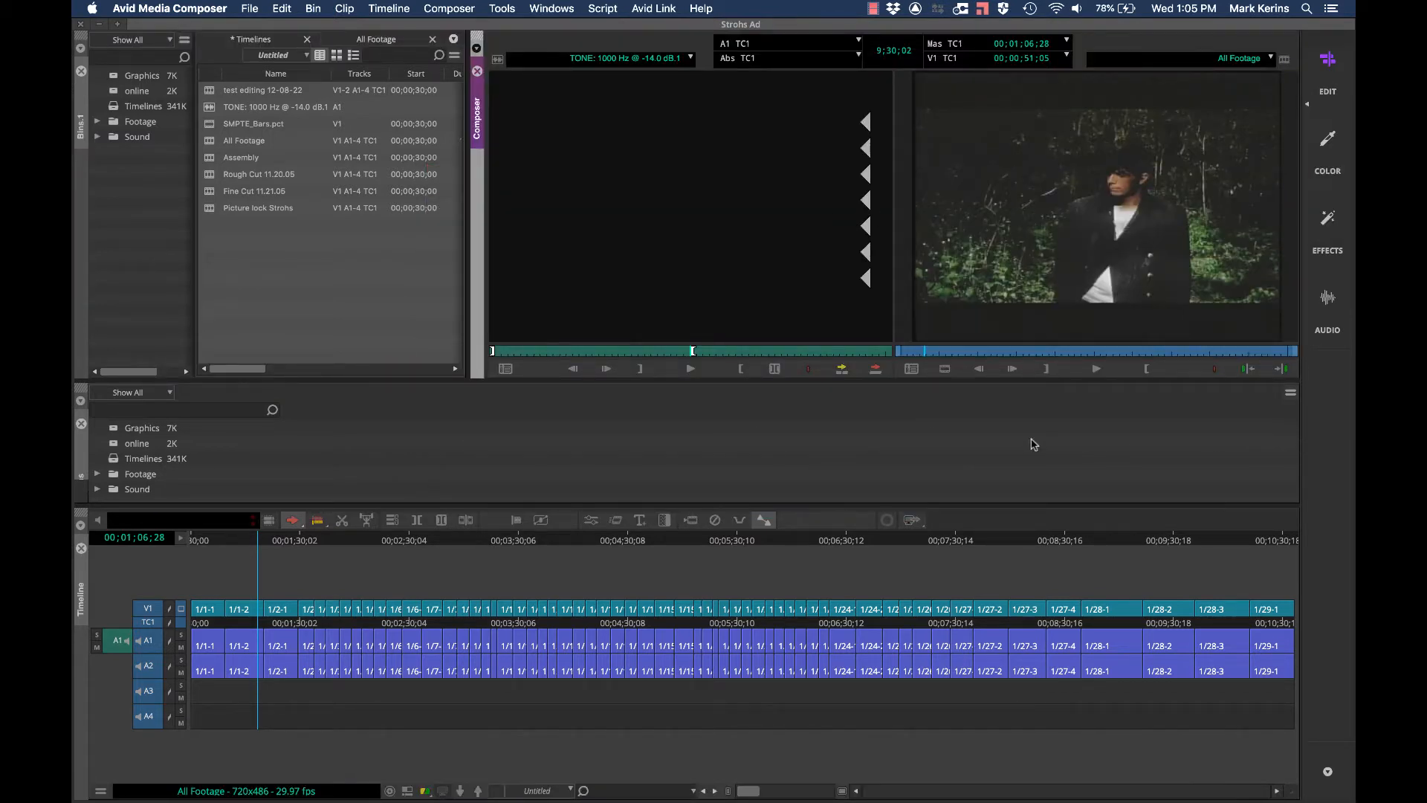
Remove the second Bins panel and the Effect Palette from the workspace, and widen the bin list in the remaining Bins panel
drag(78, 444, 269, 364)
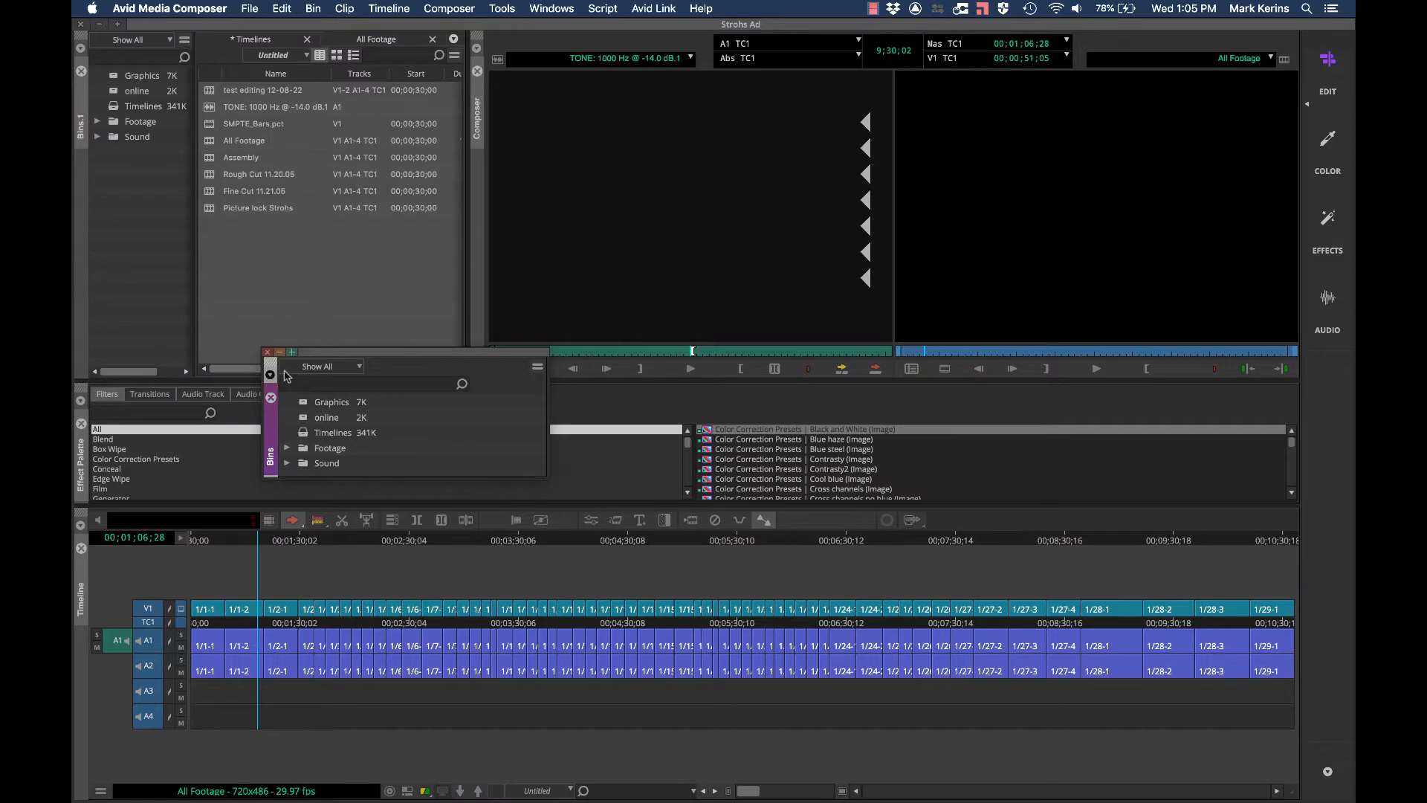
click(266, 351)
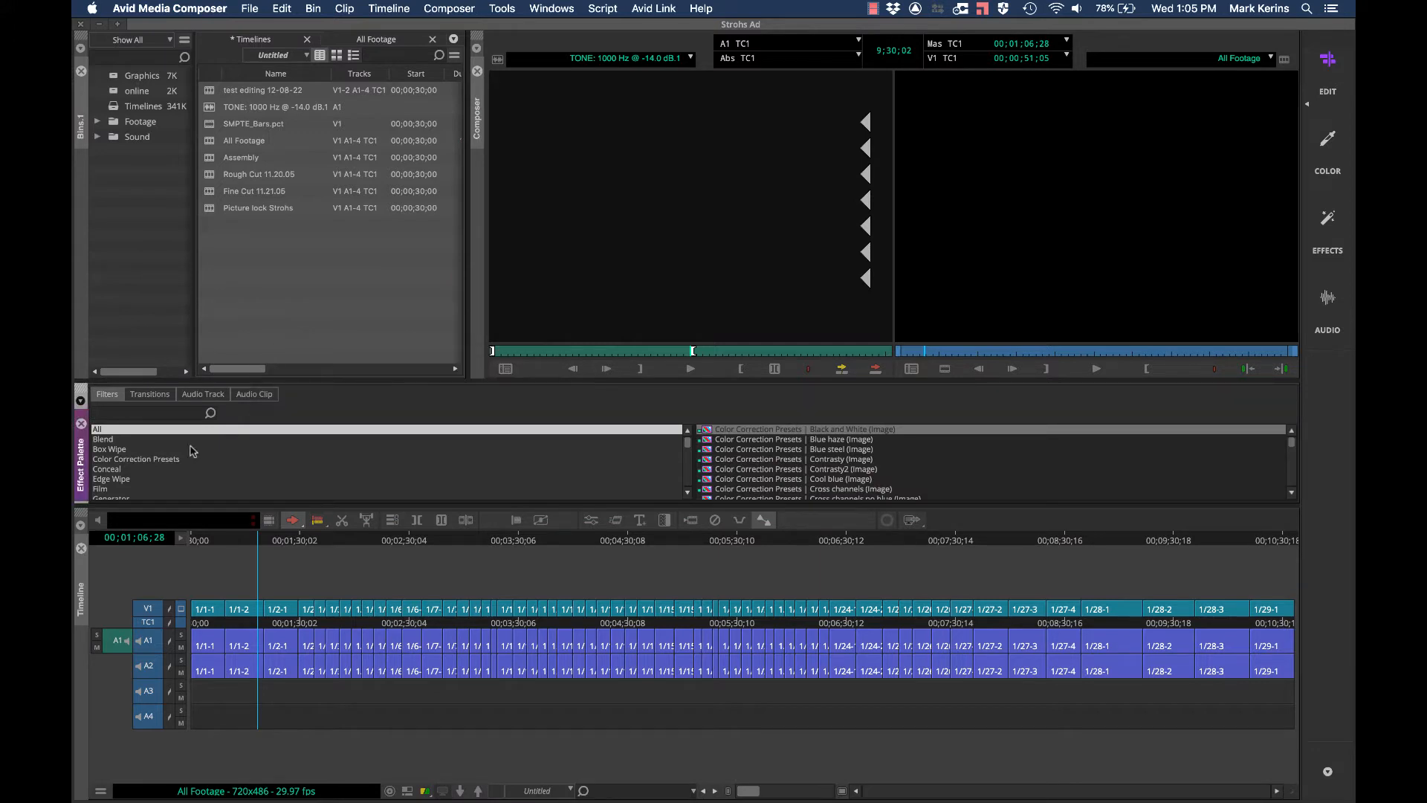
click(80, 422)
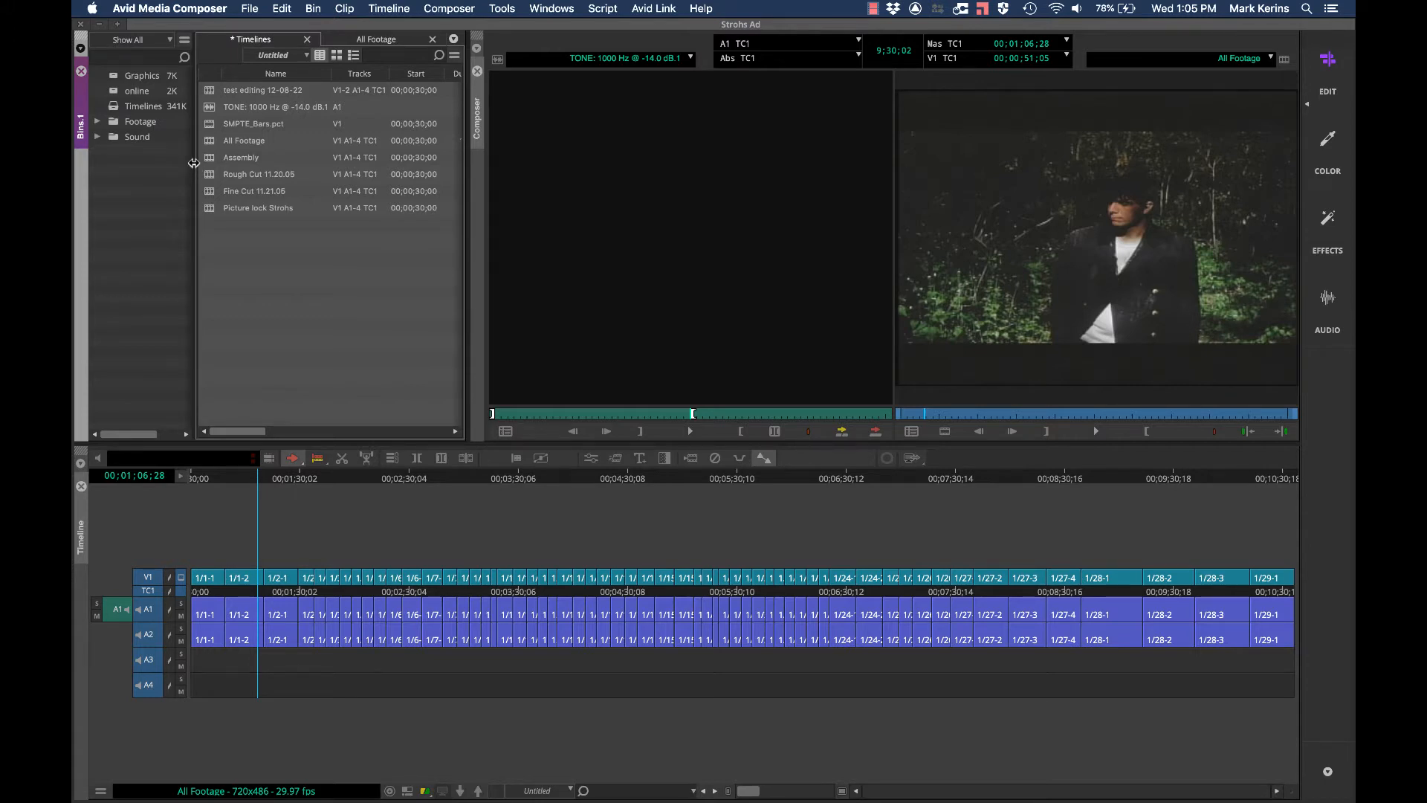
drag(193, 163, 267, 171)
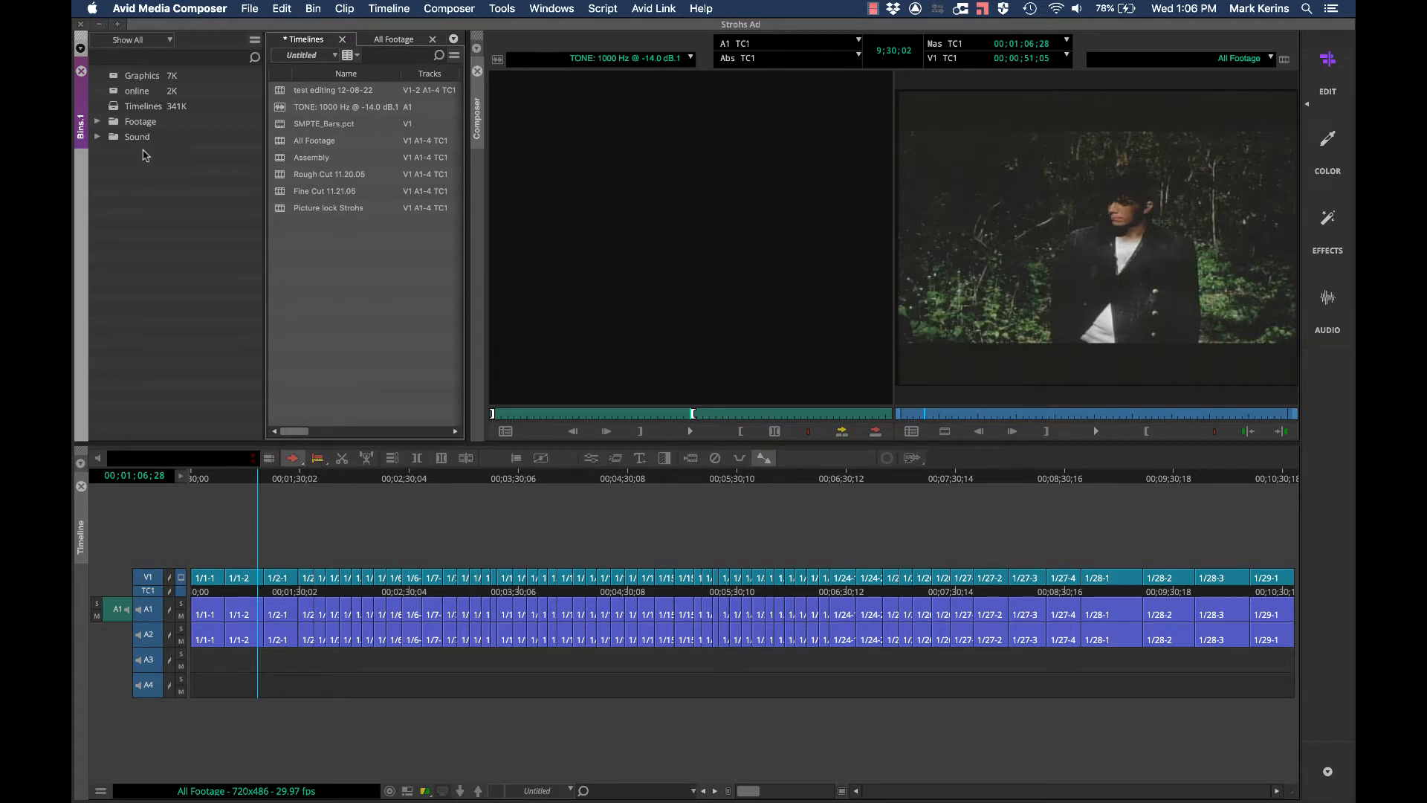
drag(266, 173, 223, 173)
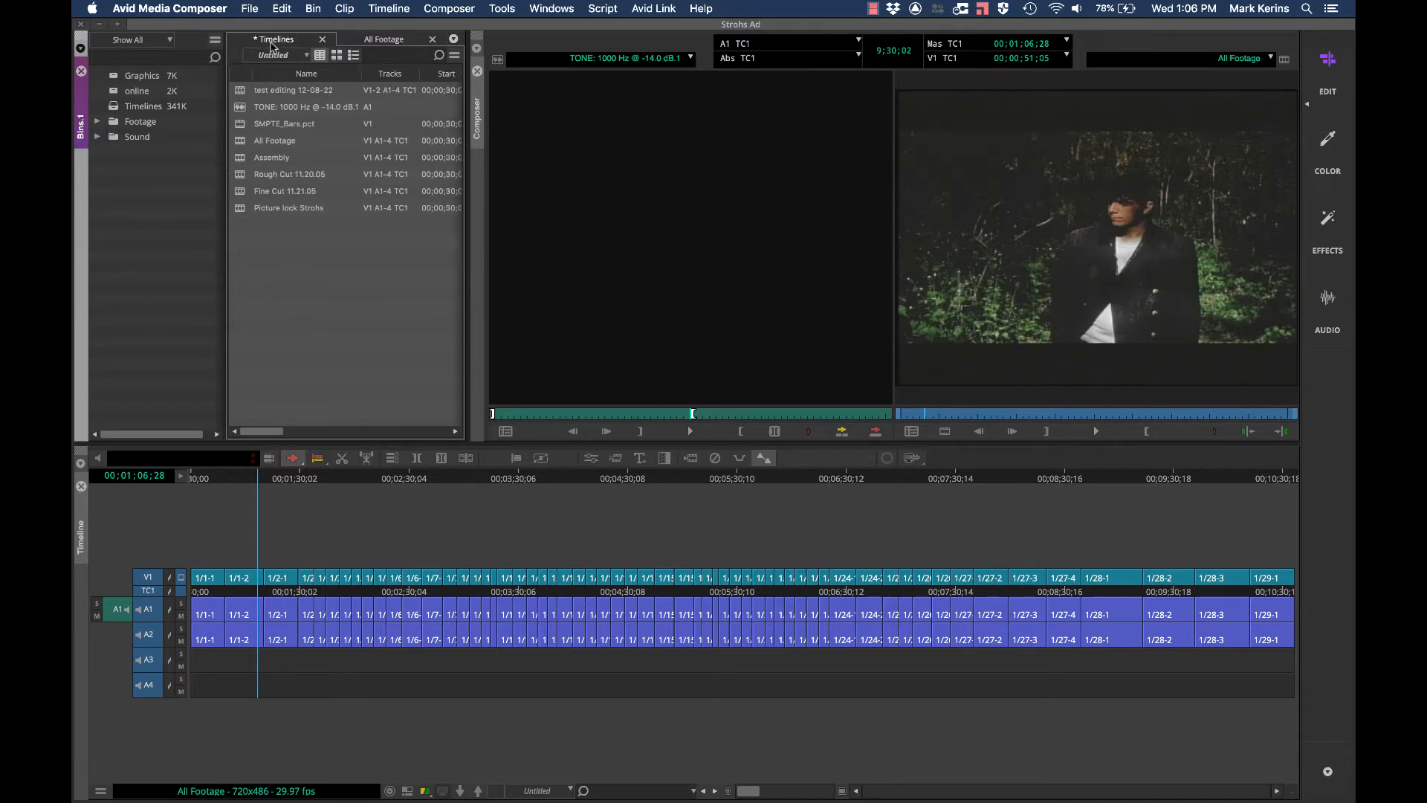
Close the All Footage bin and reopen it from the Footage folder
click(383, 41)
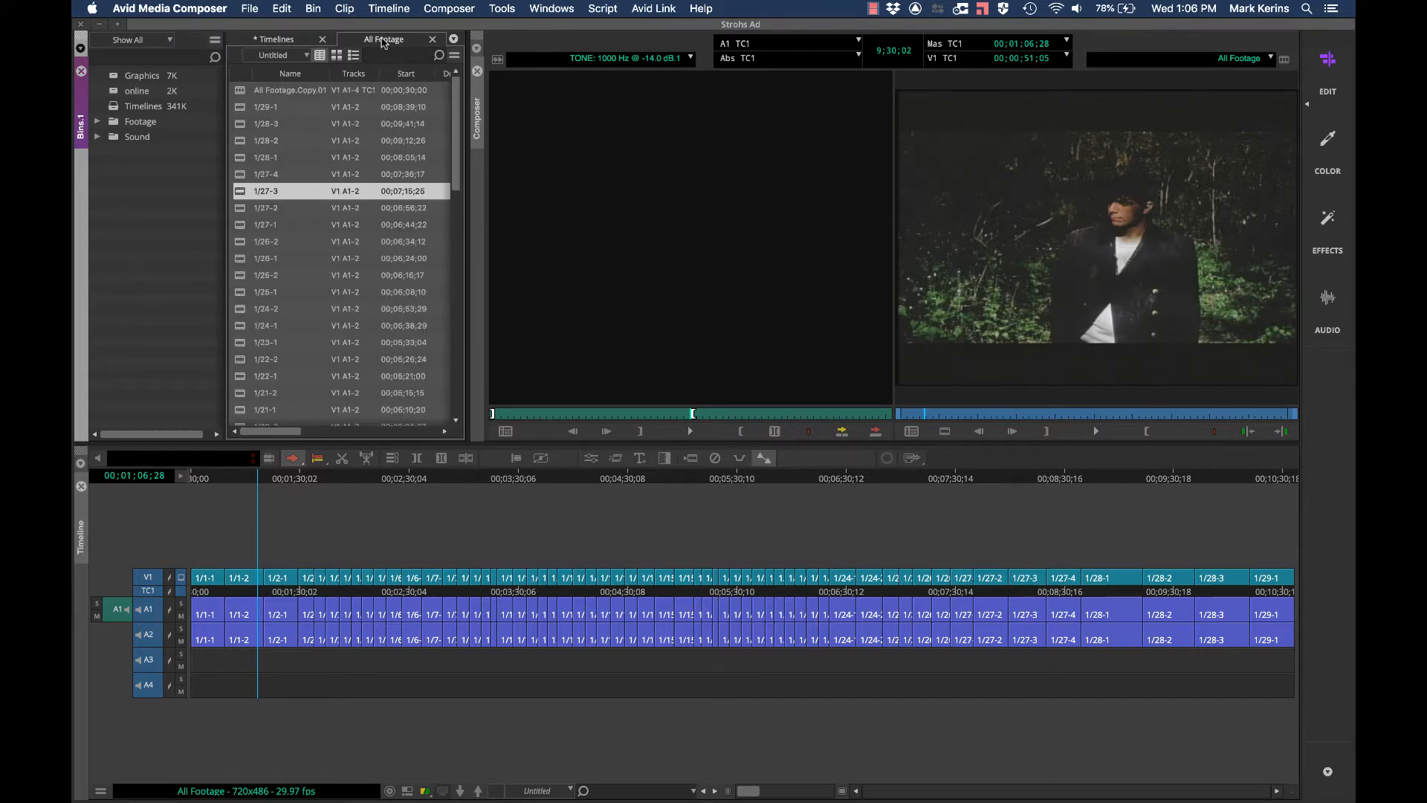
drag(383, 40, 427, 53)
click(432, 39)
click(97, 122)
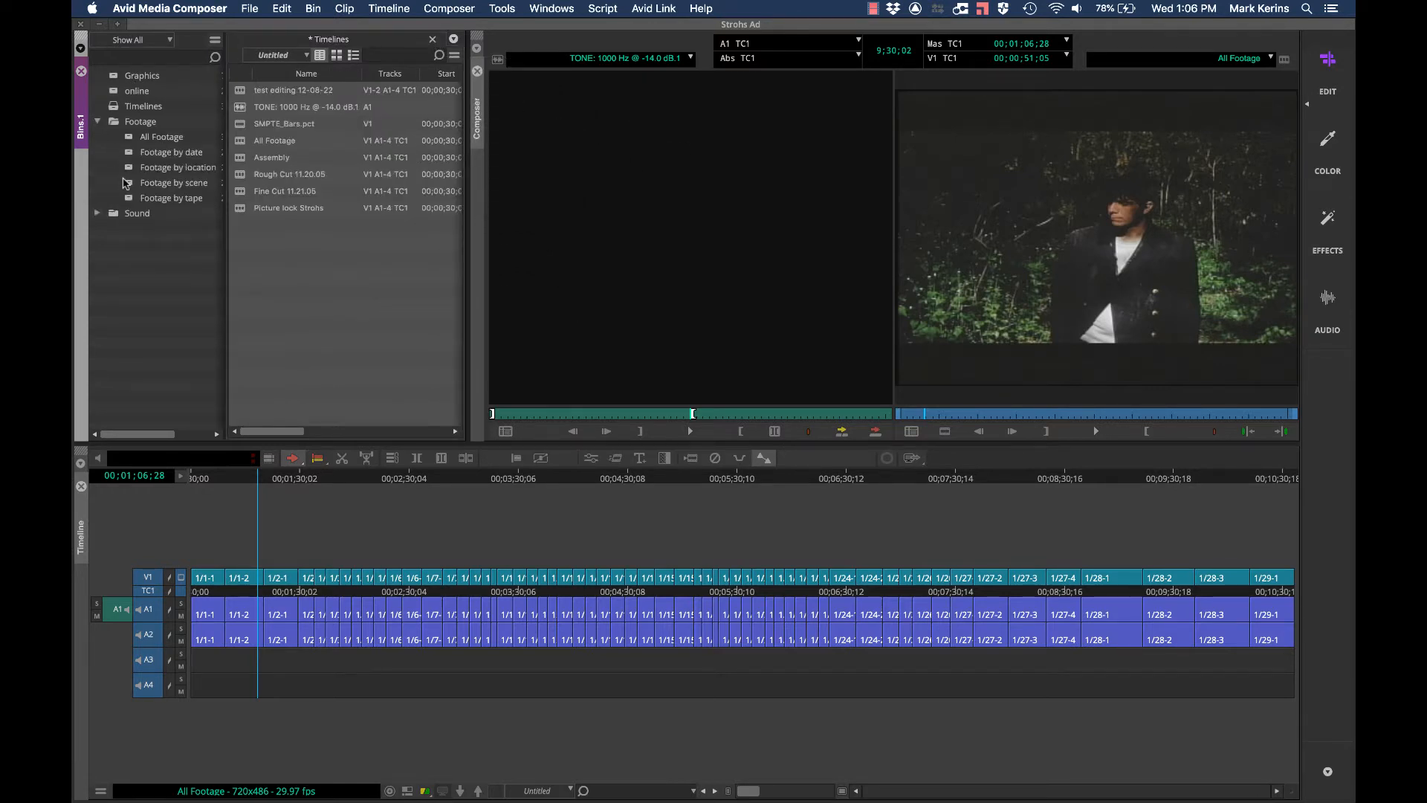
double_click(128, 139)
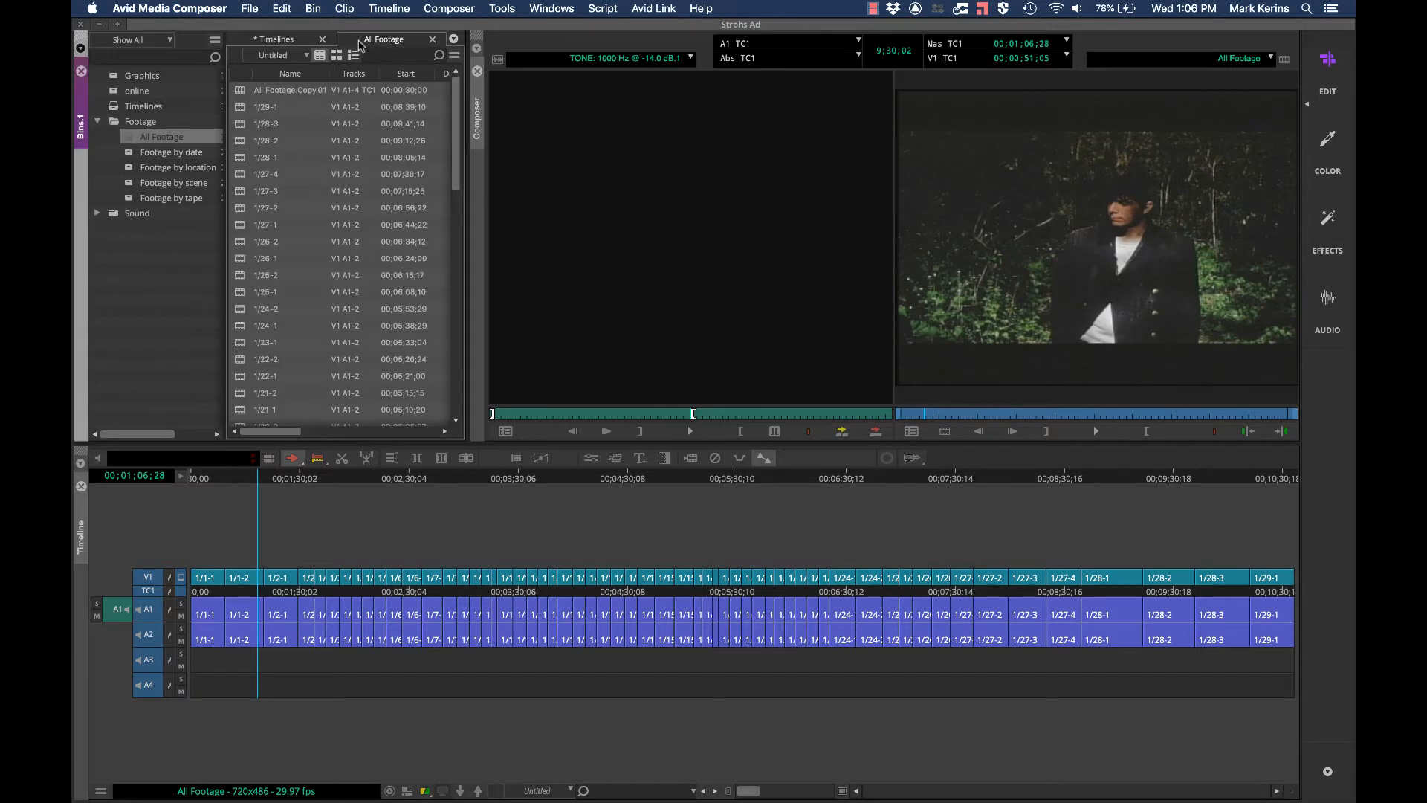
Stack the All Footage bin above the Timelines bin, and undo the split by closing and reopening Timelines
drag(364, 40, 305, 429)
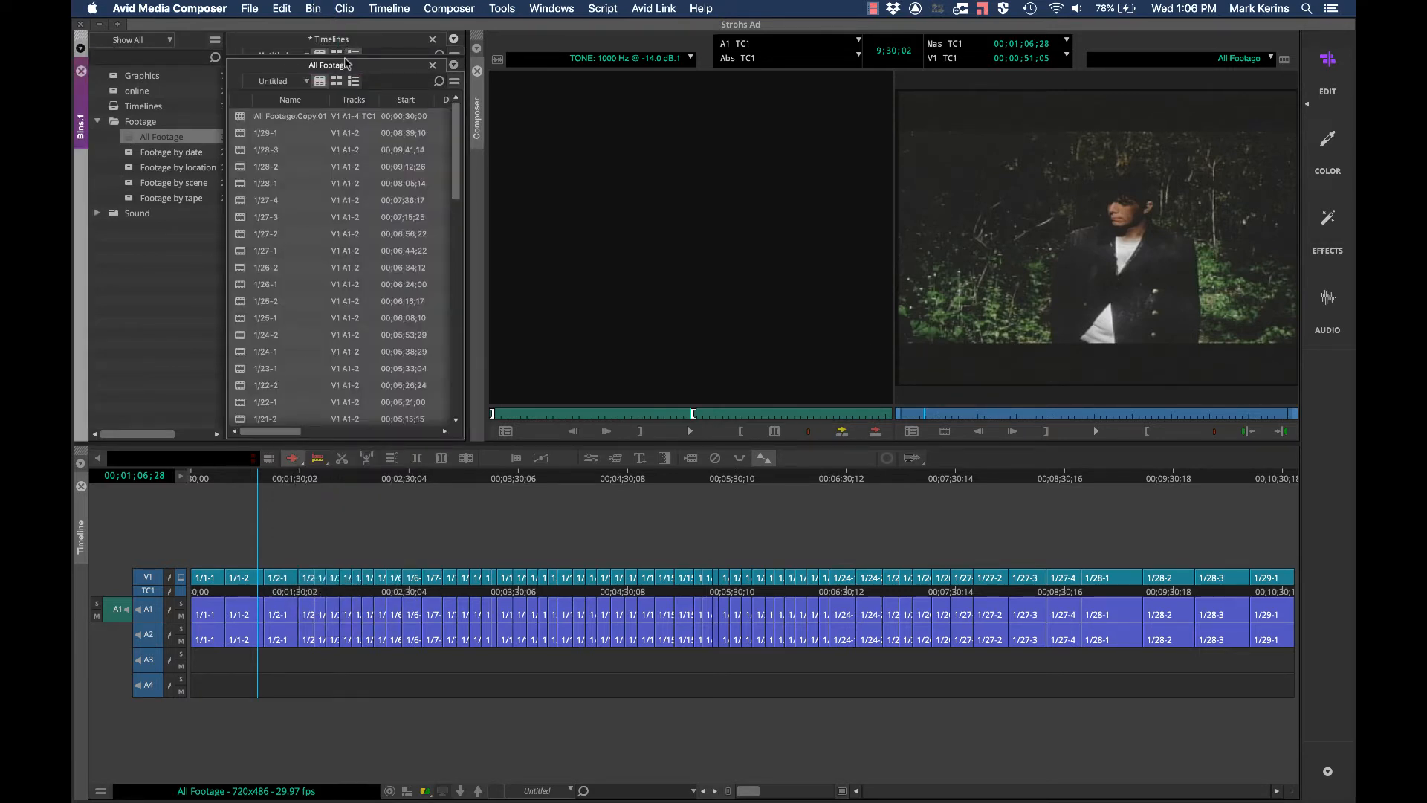
mouse_move(344, 56)
mouse_down()
mouse_move(336, 207)
mouse_move(362, 236)
mouse_move(416, 96)
mouse_move(353, 40)
mouse_up()
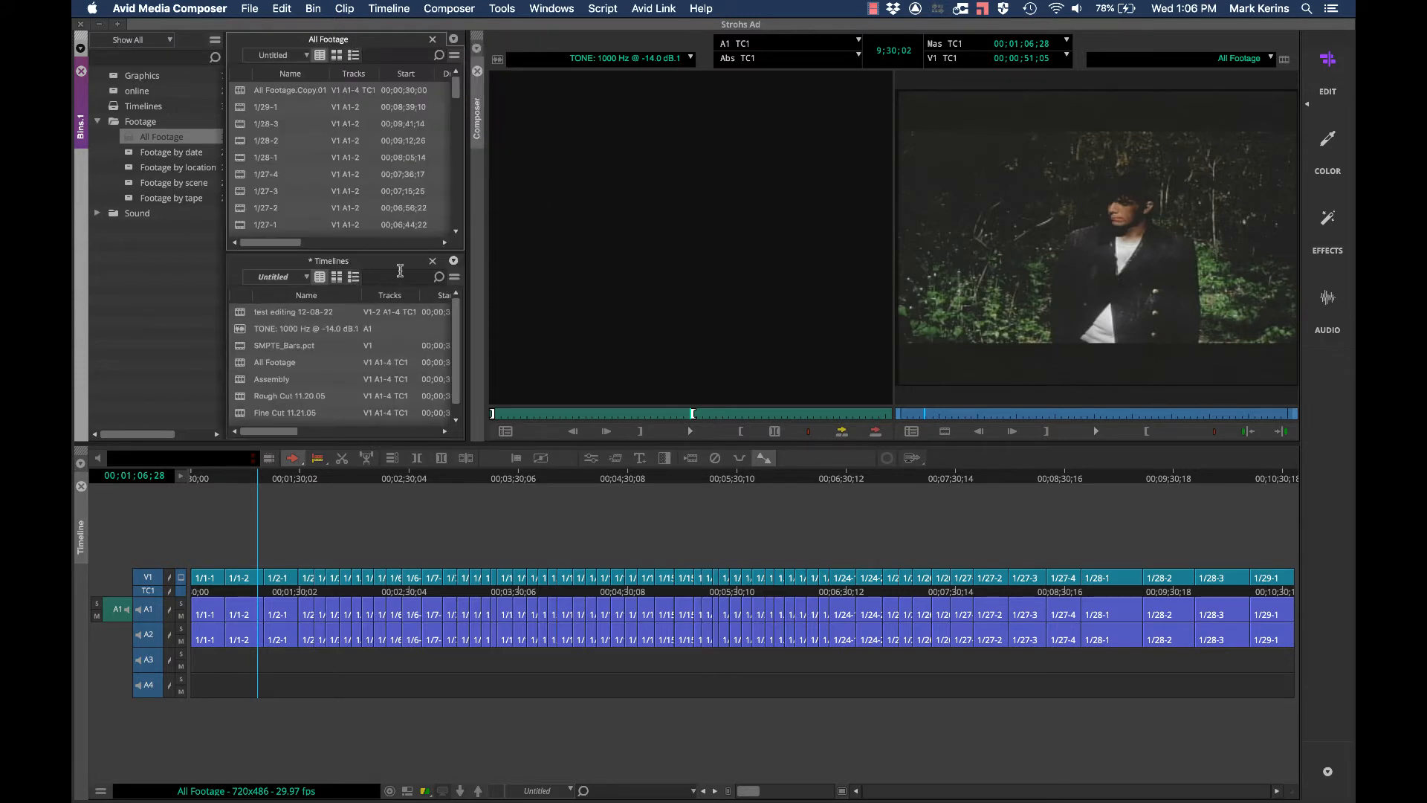
click(432, 260)
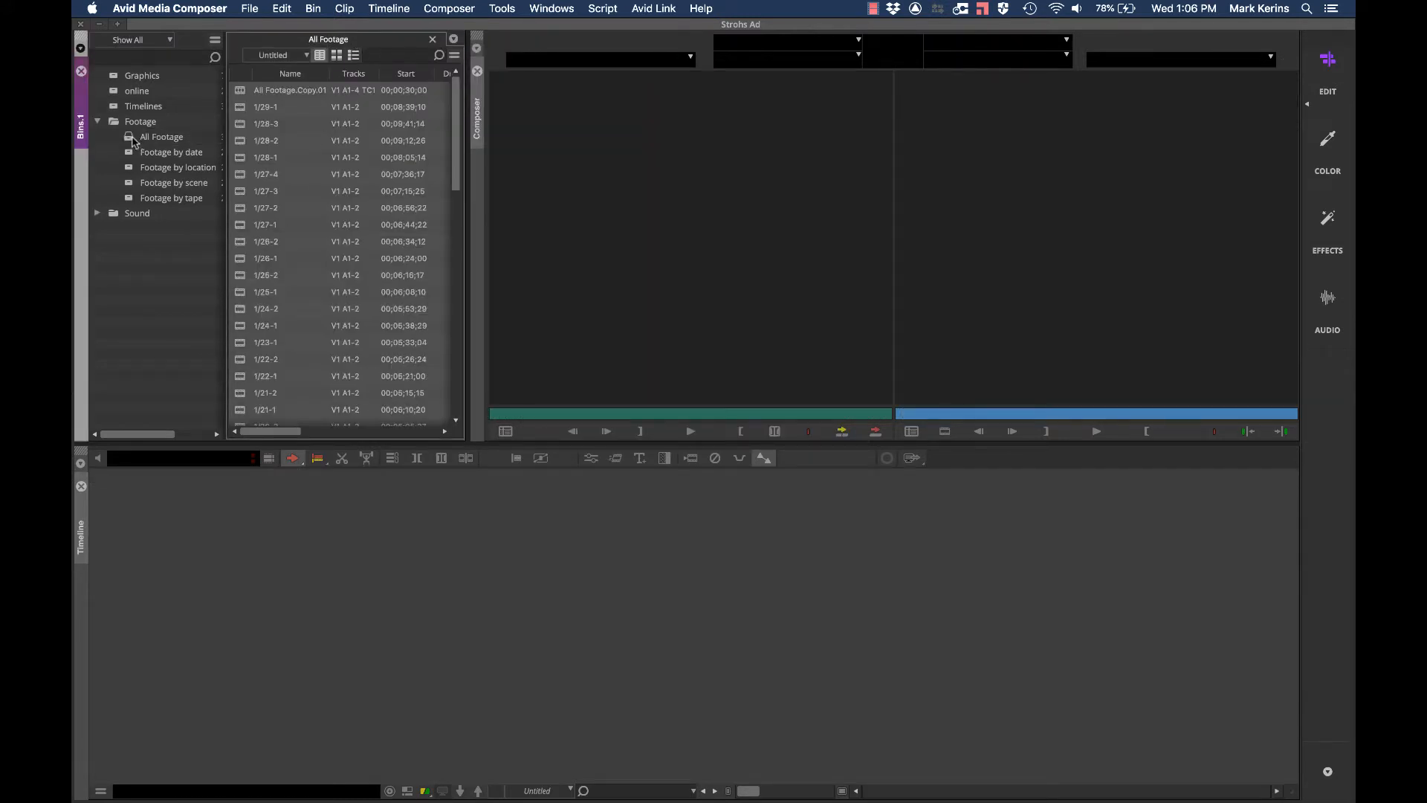
double_click(109, 110)
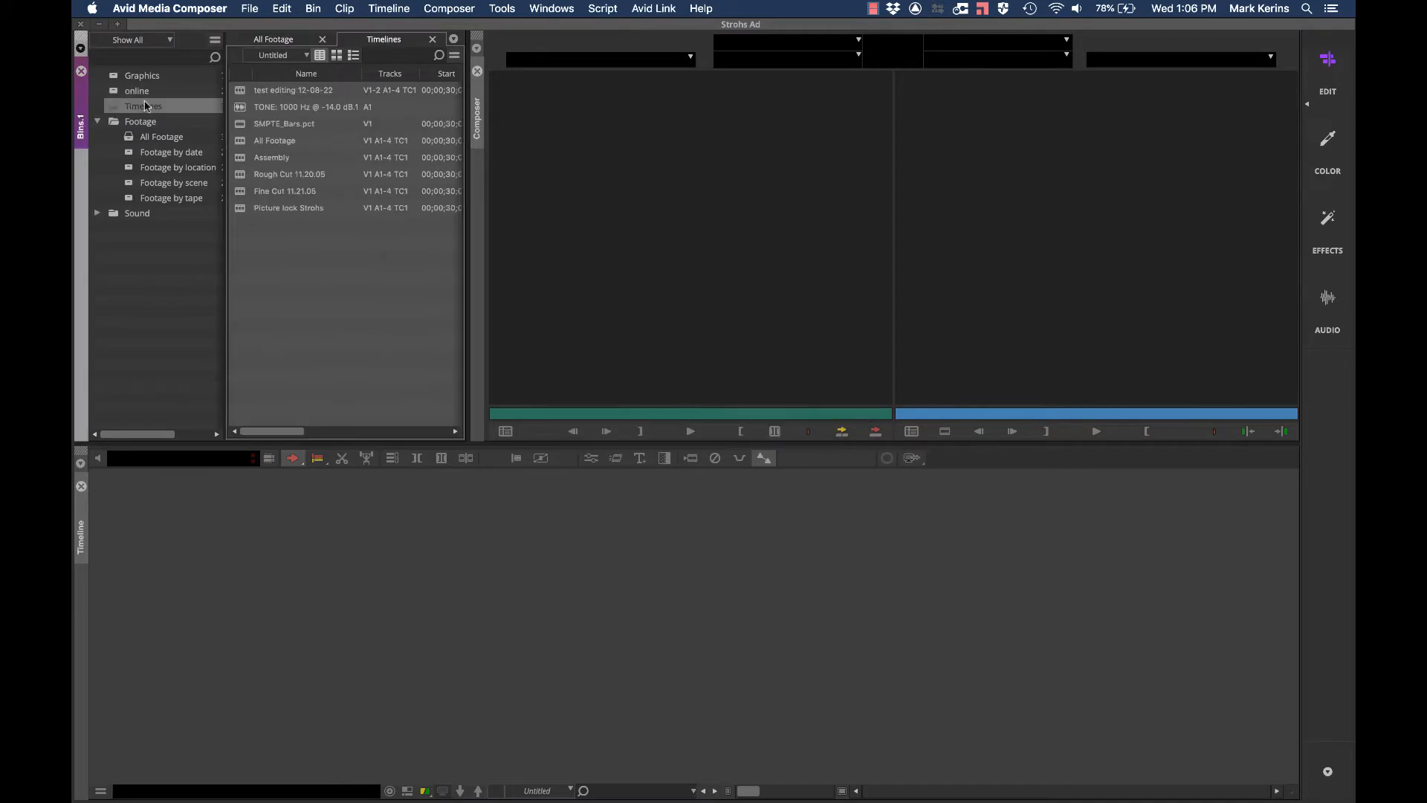
Alternate between the reopened All Footage and Timelines bins to view their contents, ending on Timelines
click(295, 41)
click(384, 39)
click(282, 40)
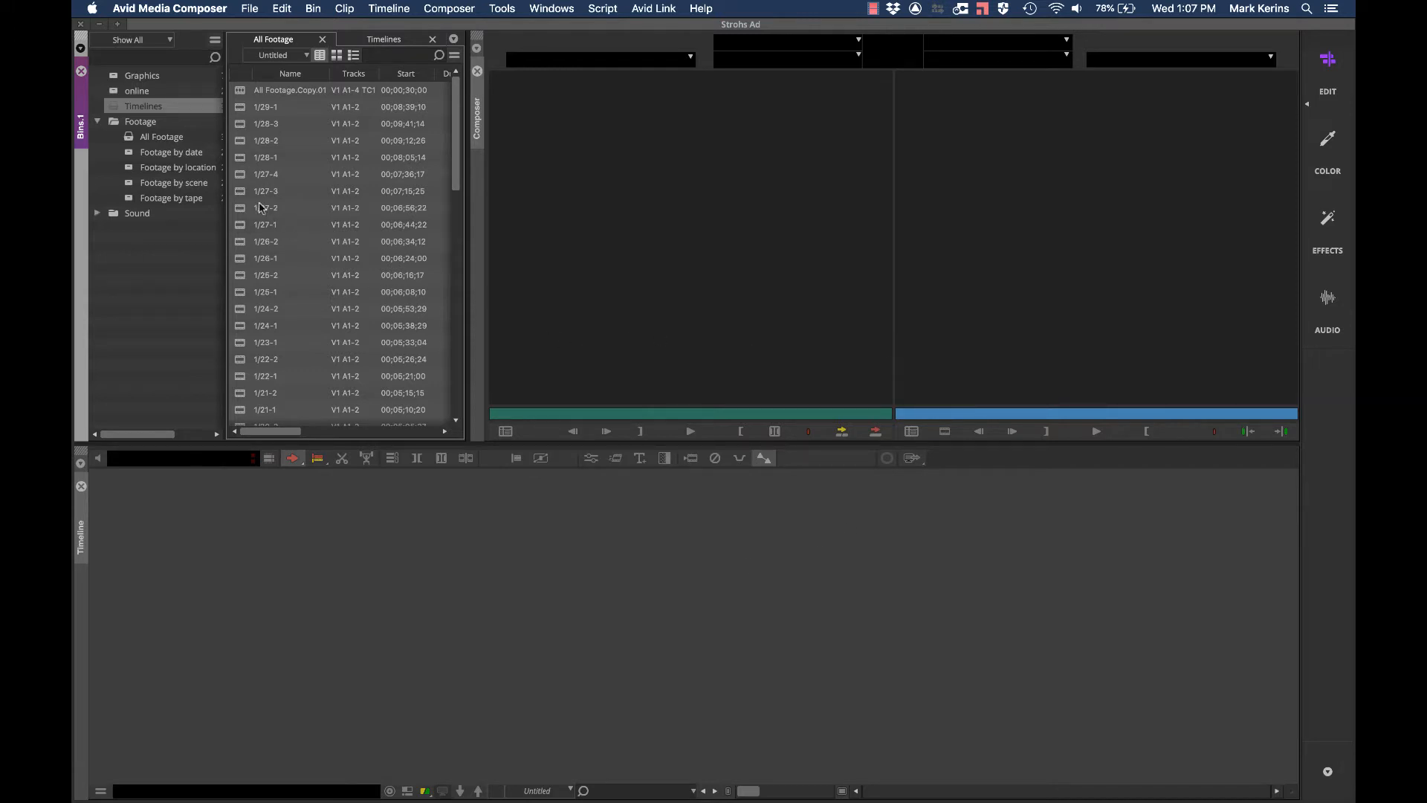
click(384, 40)
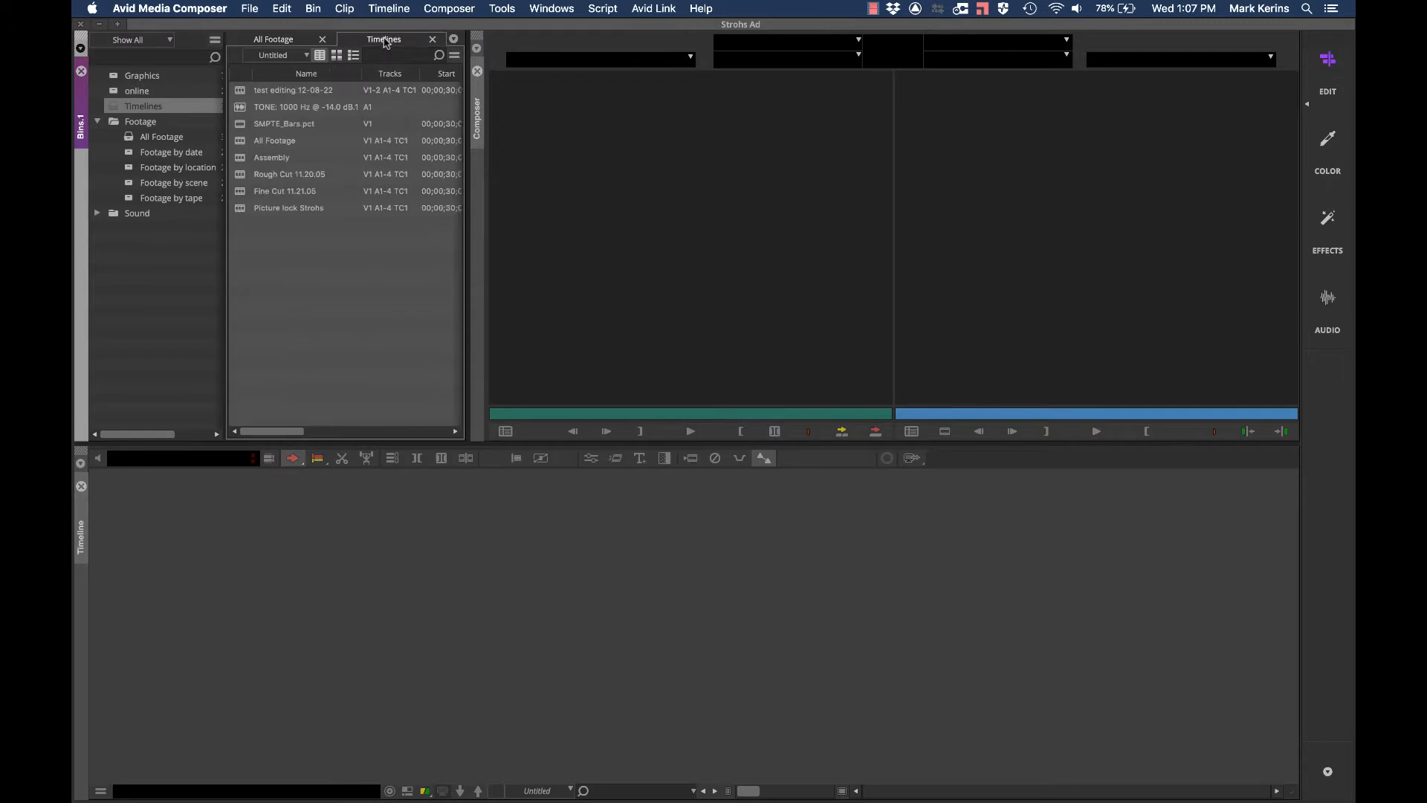
Load the test editing 12-08-22 sequence and close the Timelines bin that contains it
double_click(241, 91)
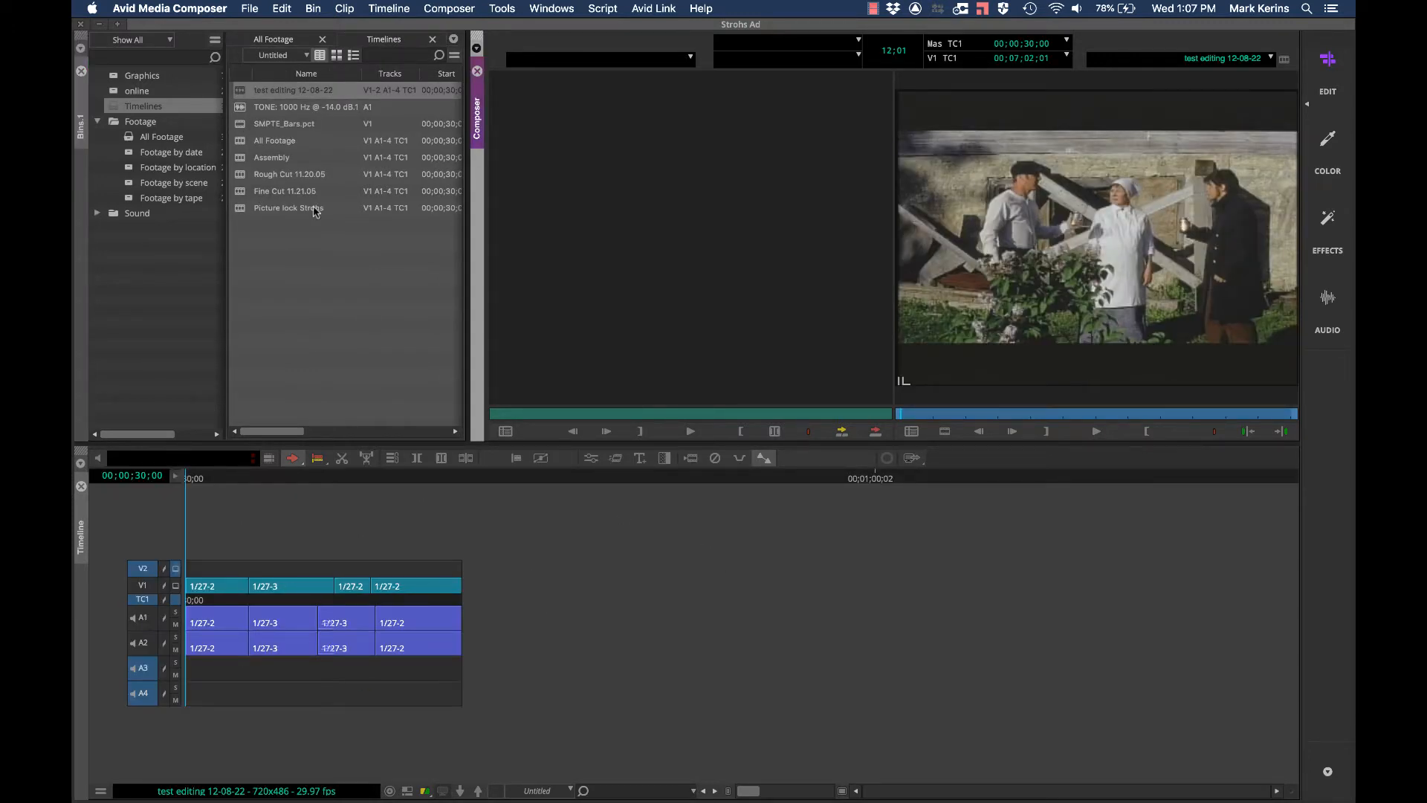
click(432, 40)
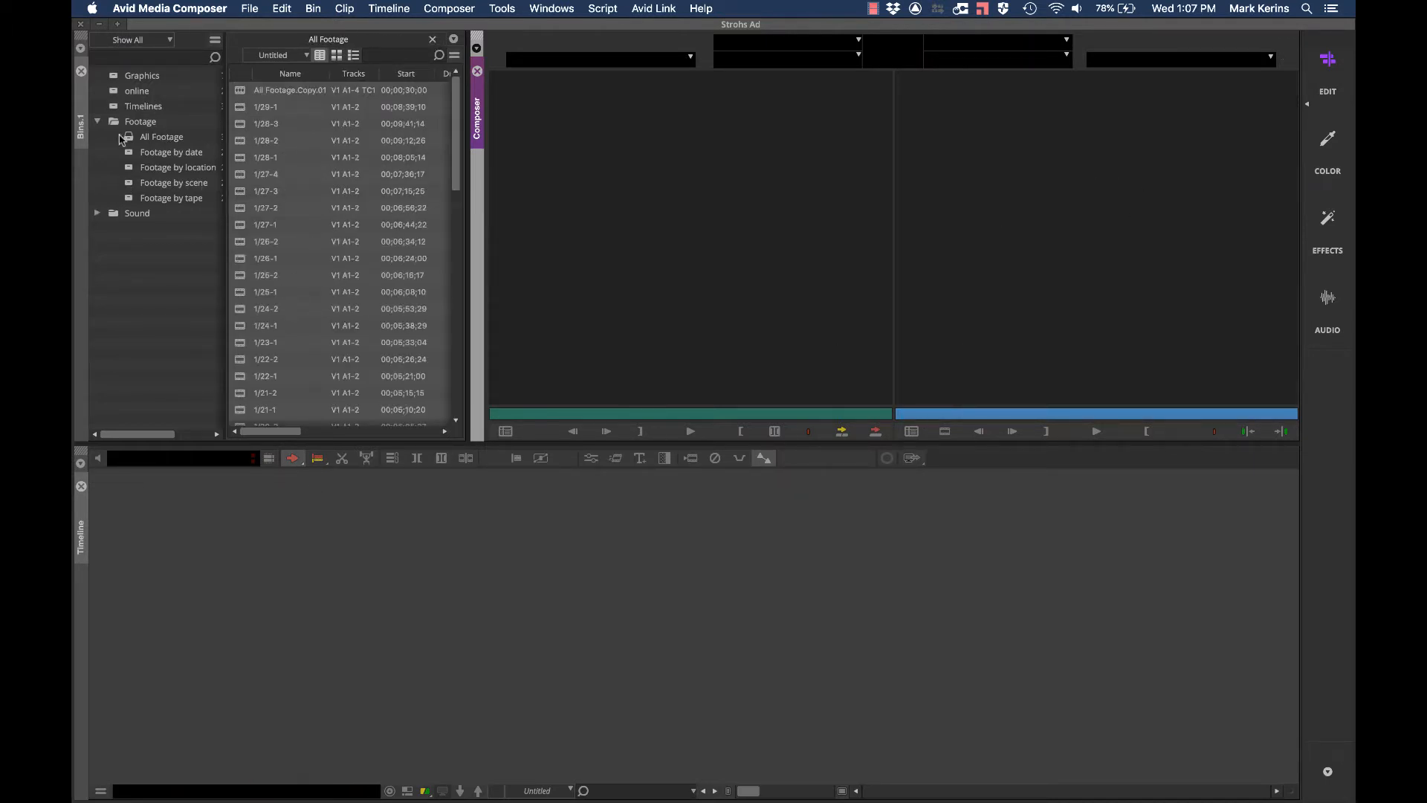
Open the Timelines bin and create a new sequence in it named "my practice editing"
double_click(112, 108)
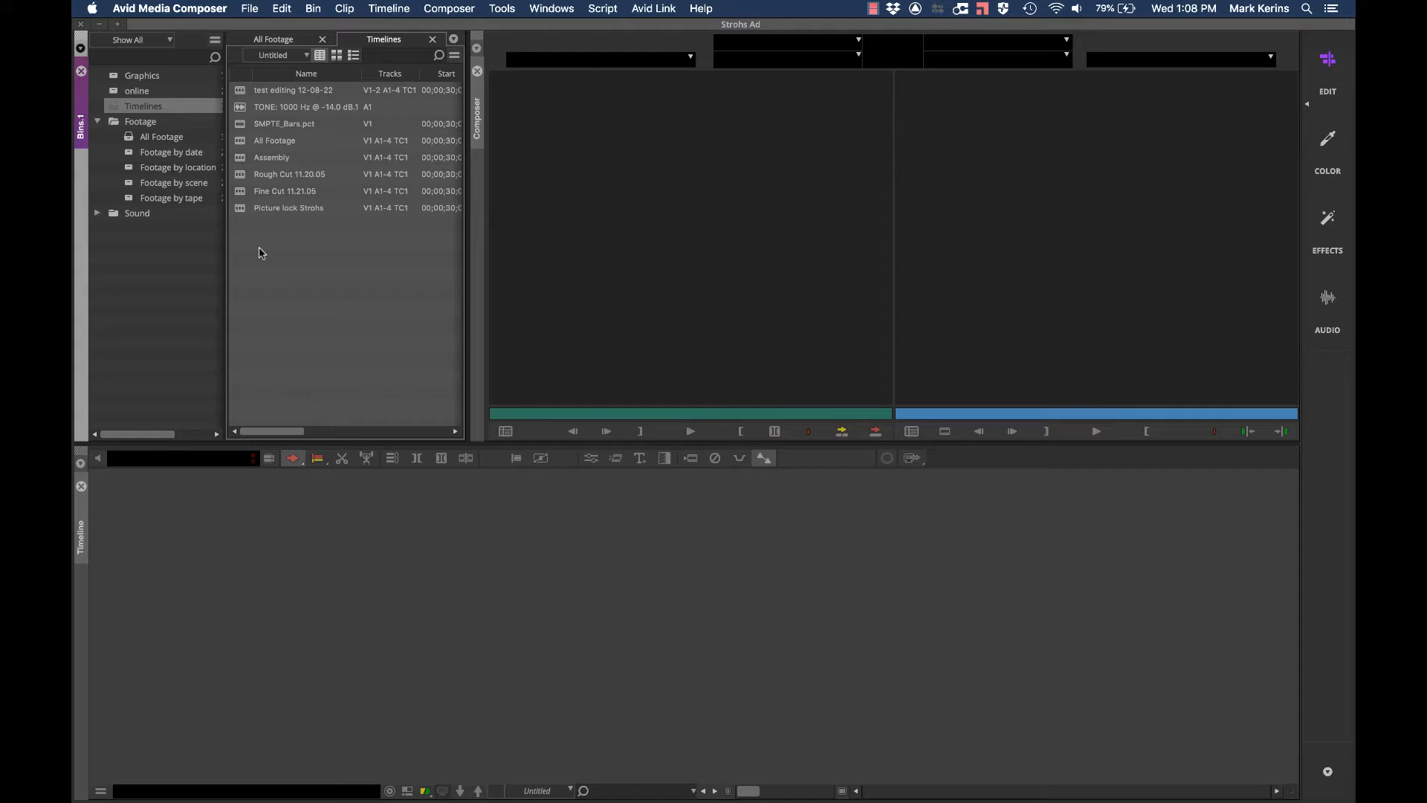
key(super+shift+n)
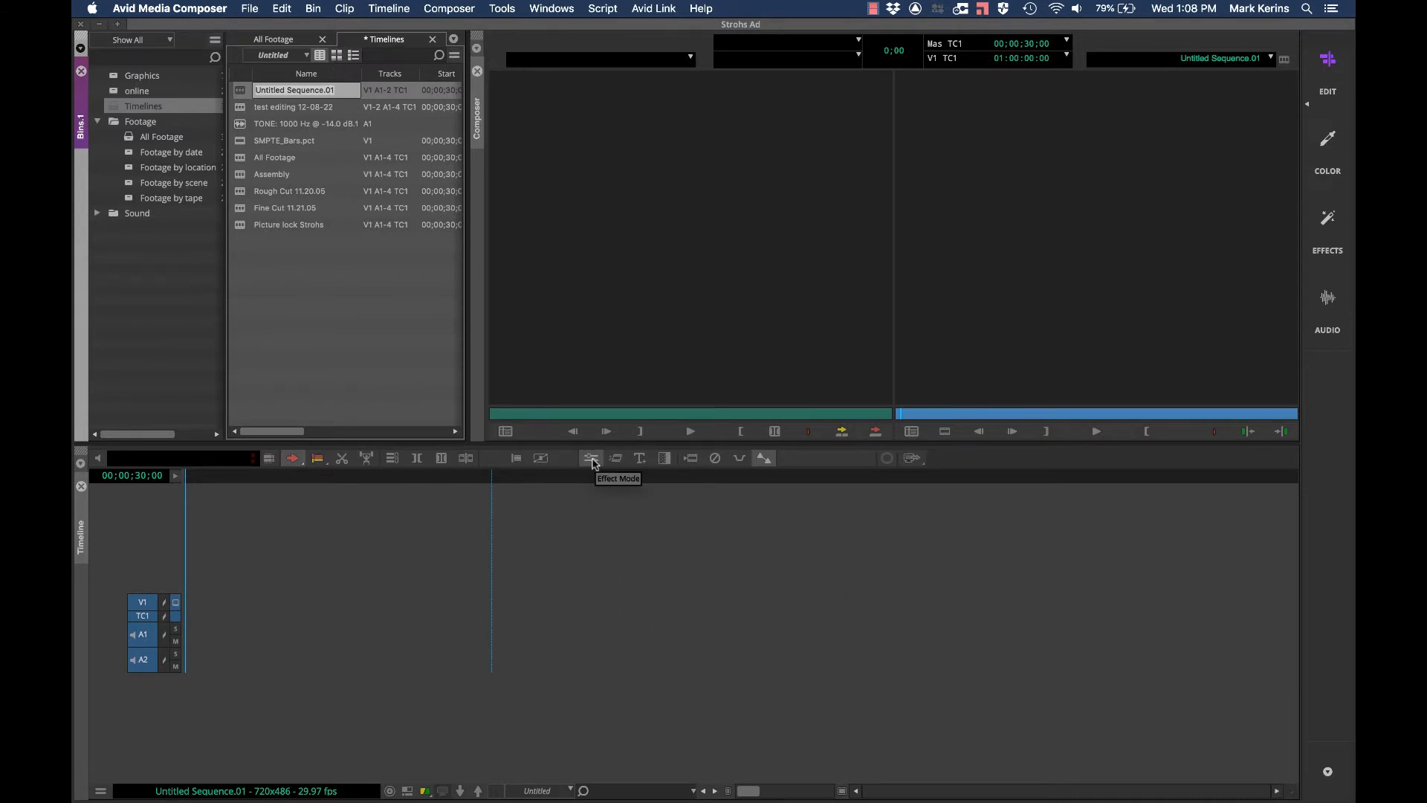
text(my practice editing)
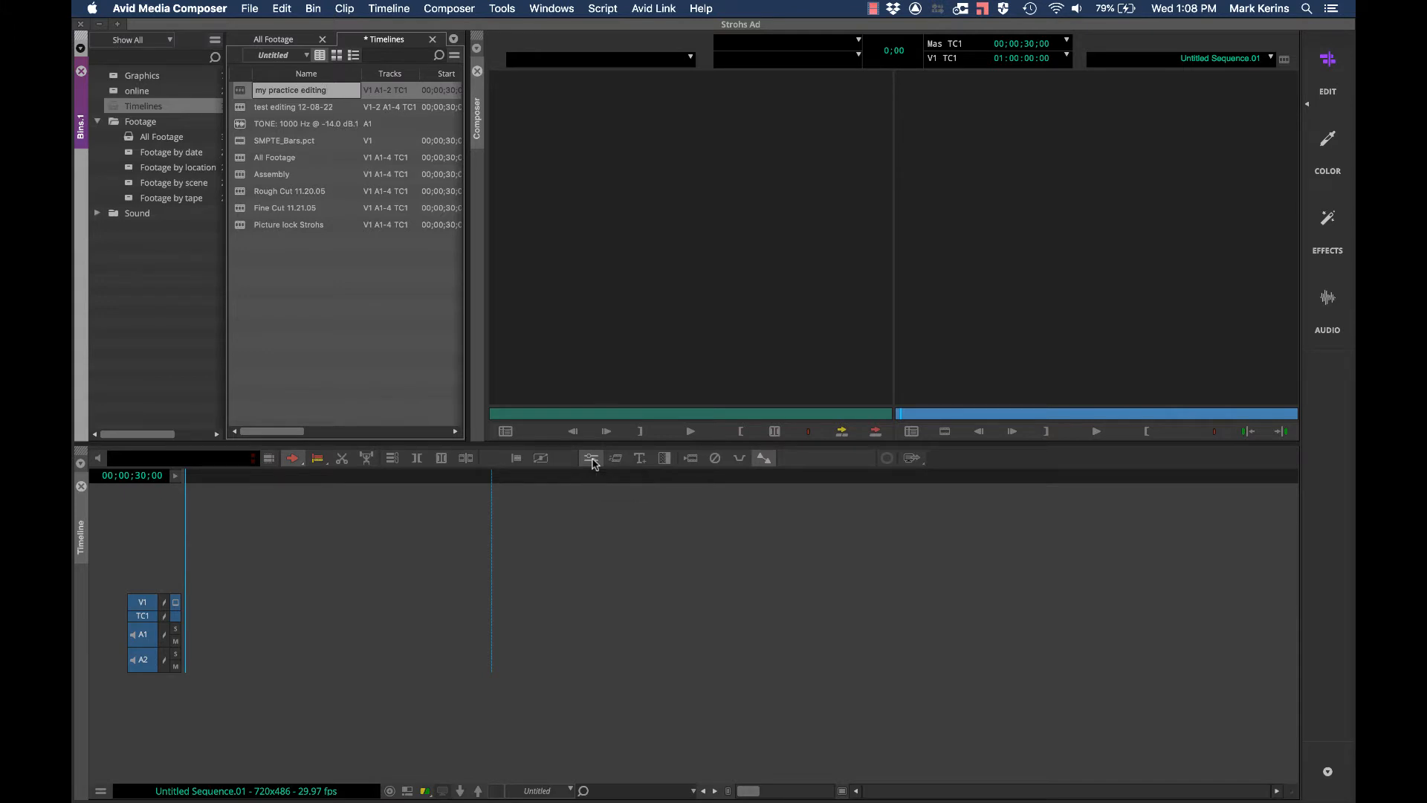
Complete the new sequence's name as "my practice editing 20200826"
text(20200826)
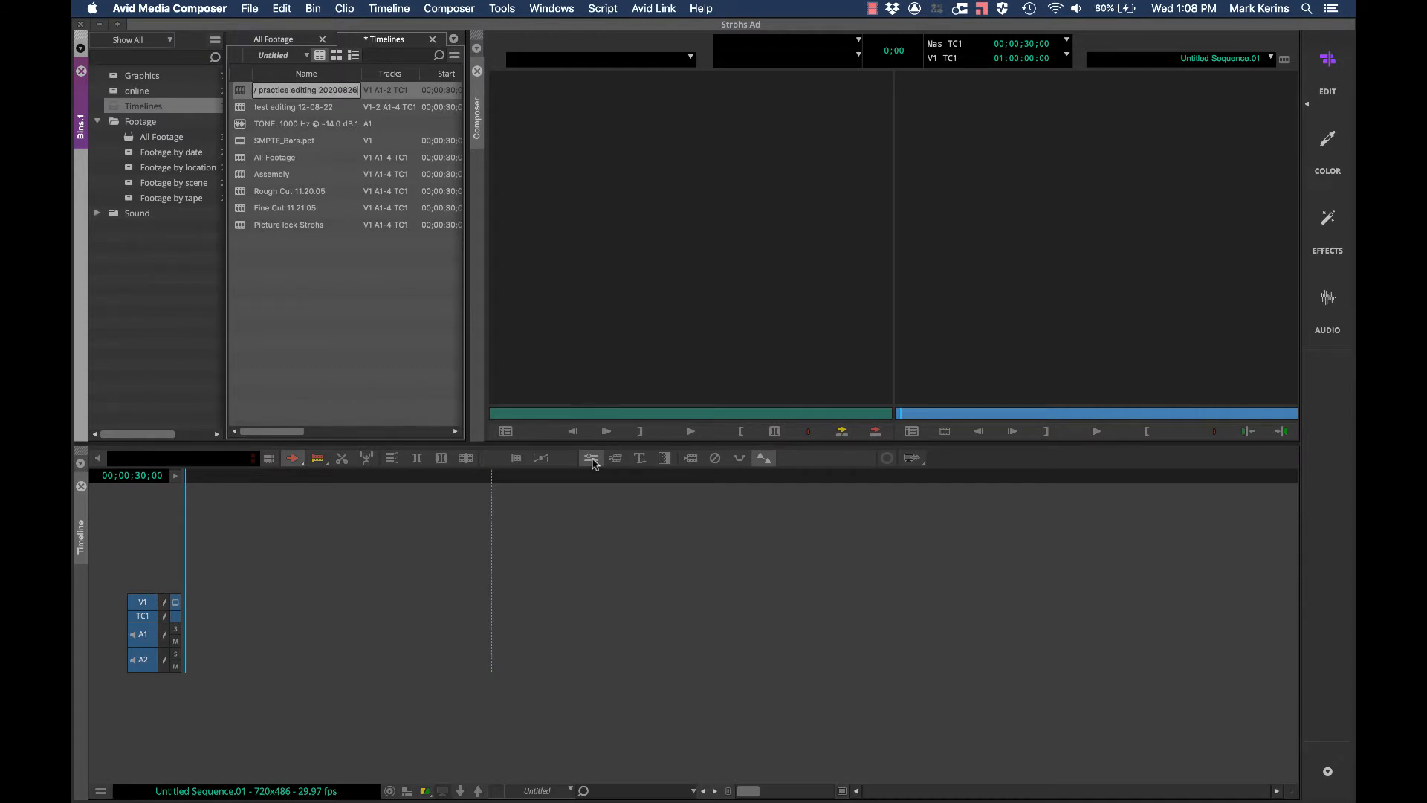
key(Return)
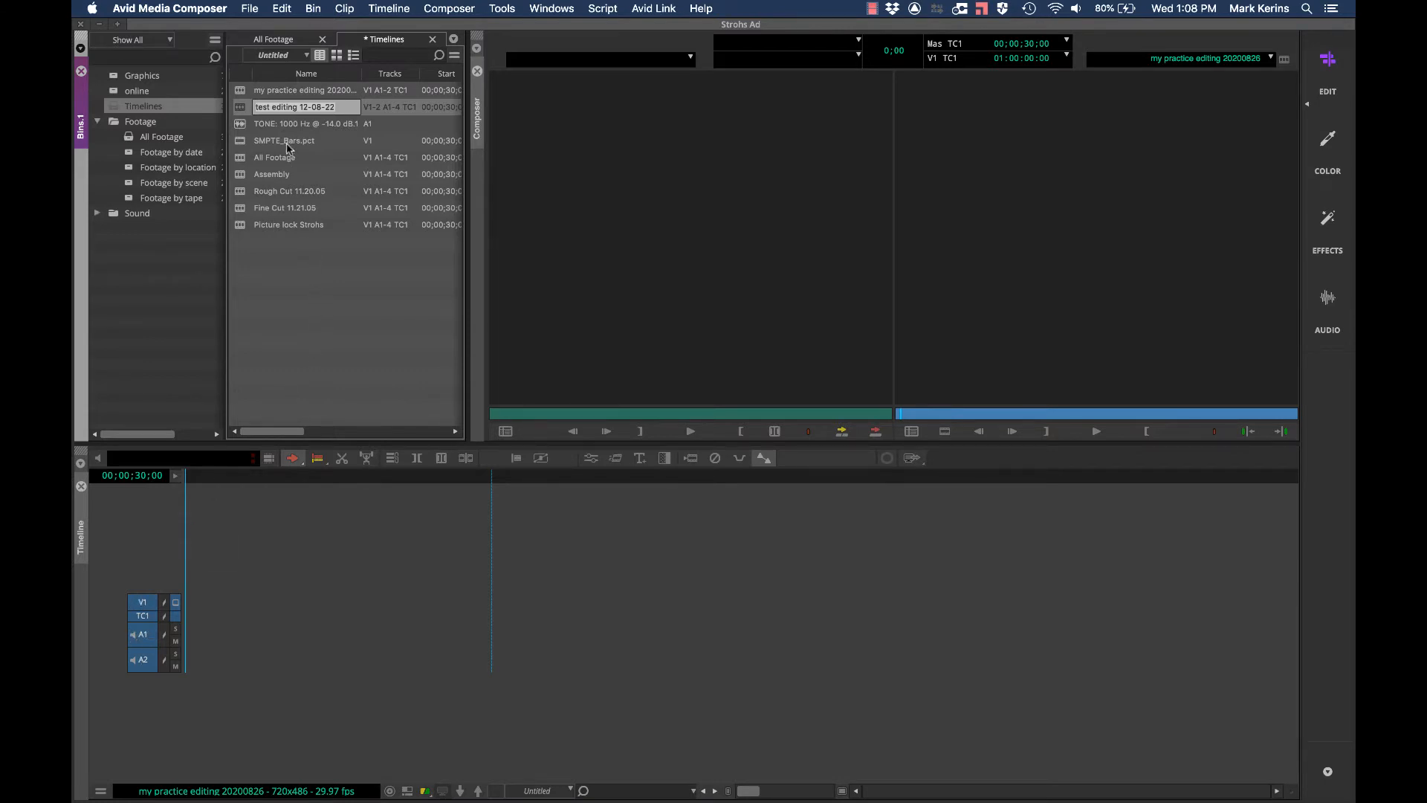
From the All Footage bin, load clip 1/27-1 and replace it with clip 1/27-2 in the source monitor
click(272, 41)
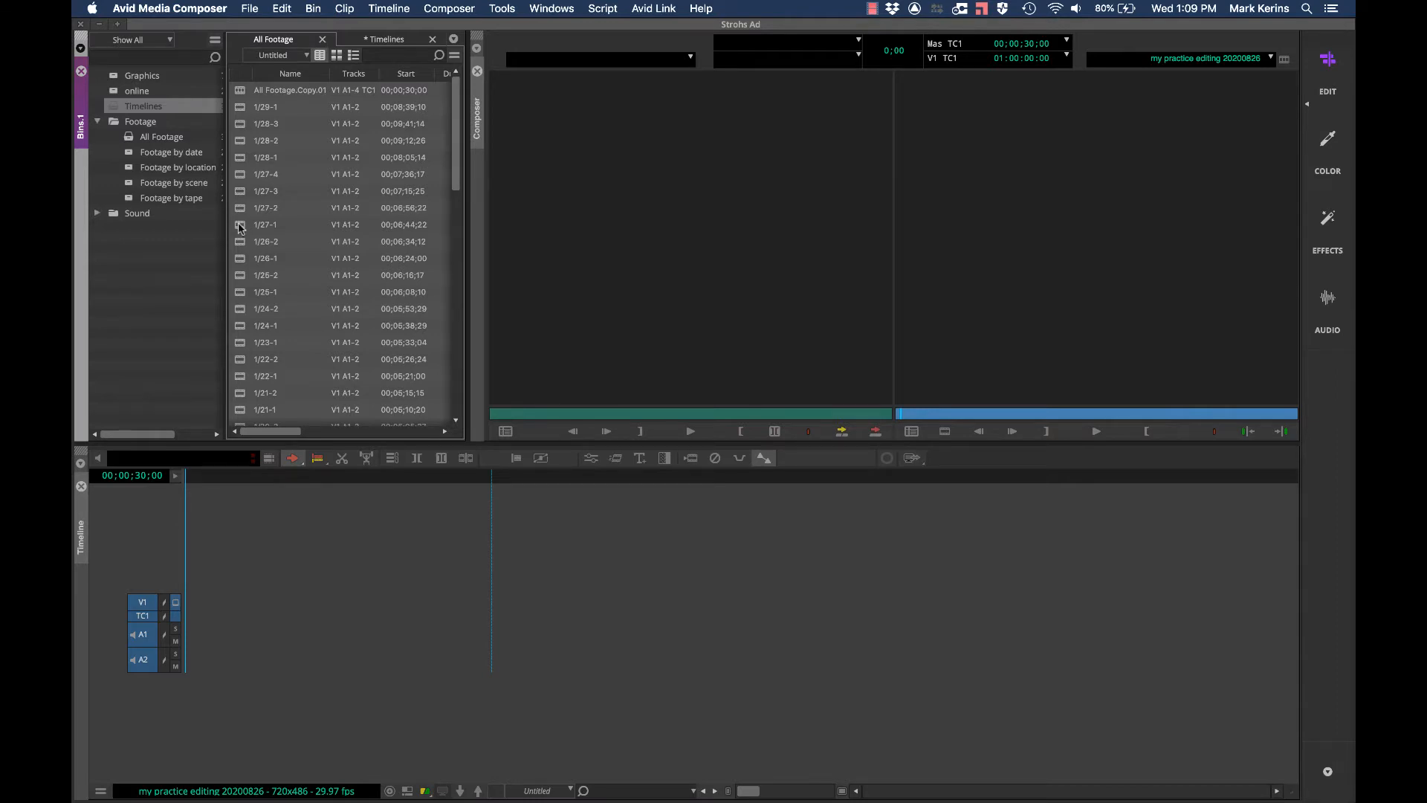
double_click(240, 225)
click(240, 211)
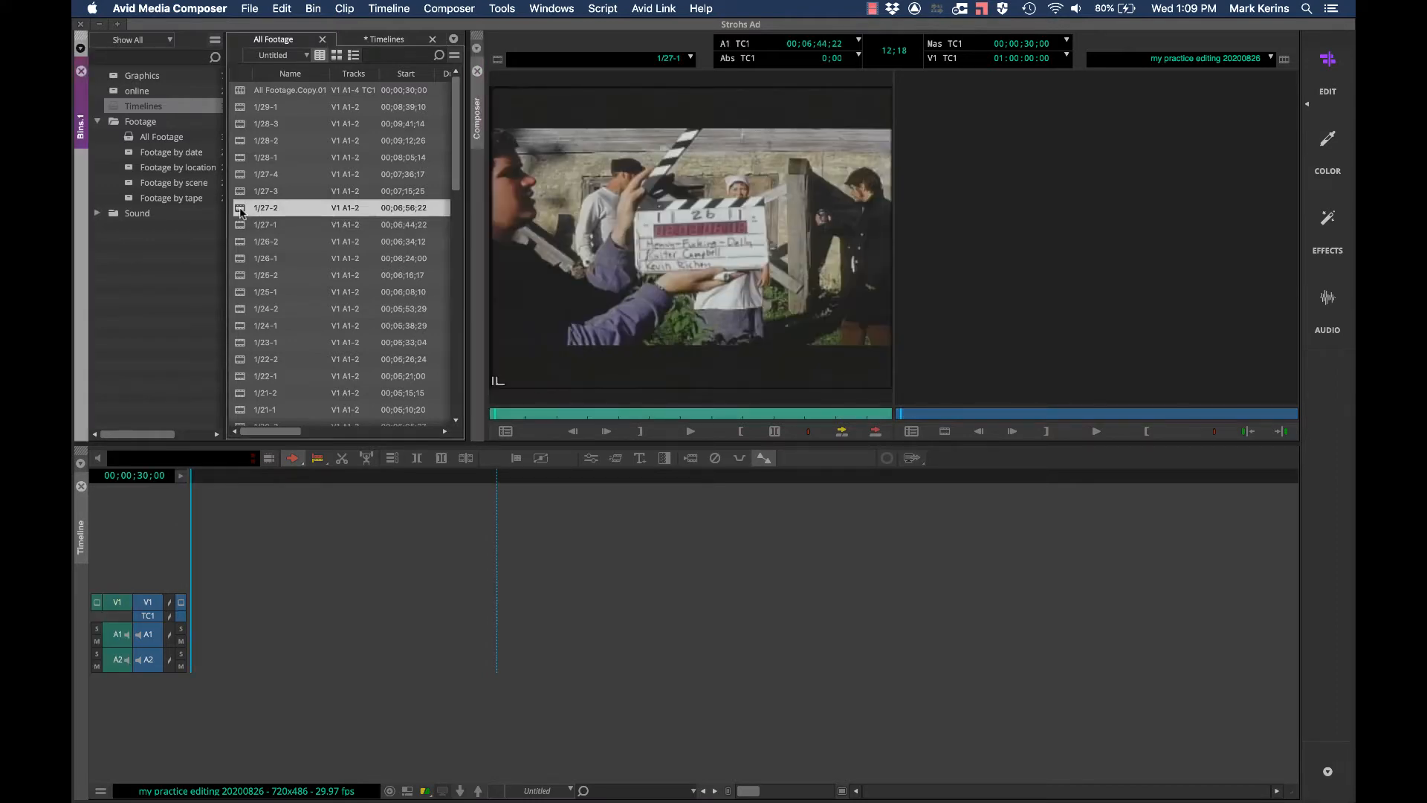
double_click(240, 210)
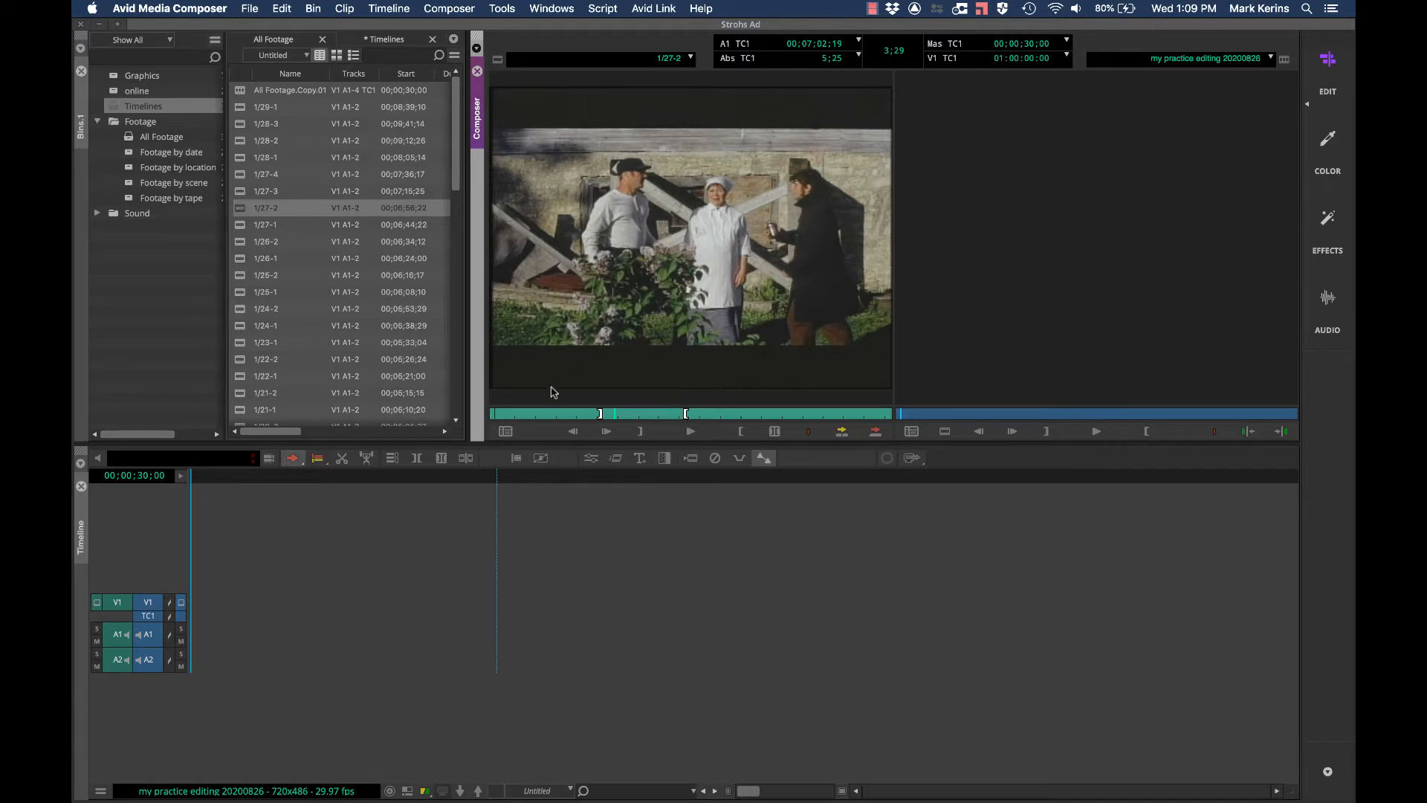
Scrub through clip 1/27-2, shuttling forwards and backwards at normal and faster speeds, and stop among the three actors' opening shots
mouse_move(533, 417)
mouse_down()
mouse_move(510, 415)
mouse_move(789, 413)
mouse_move(548, 408)
mouse_up()
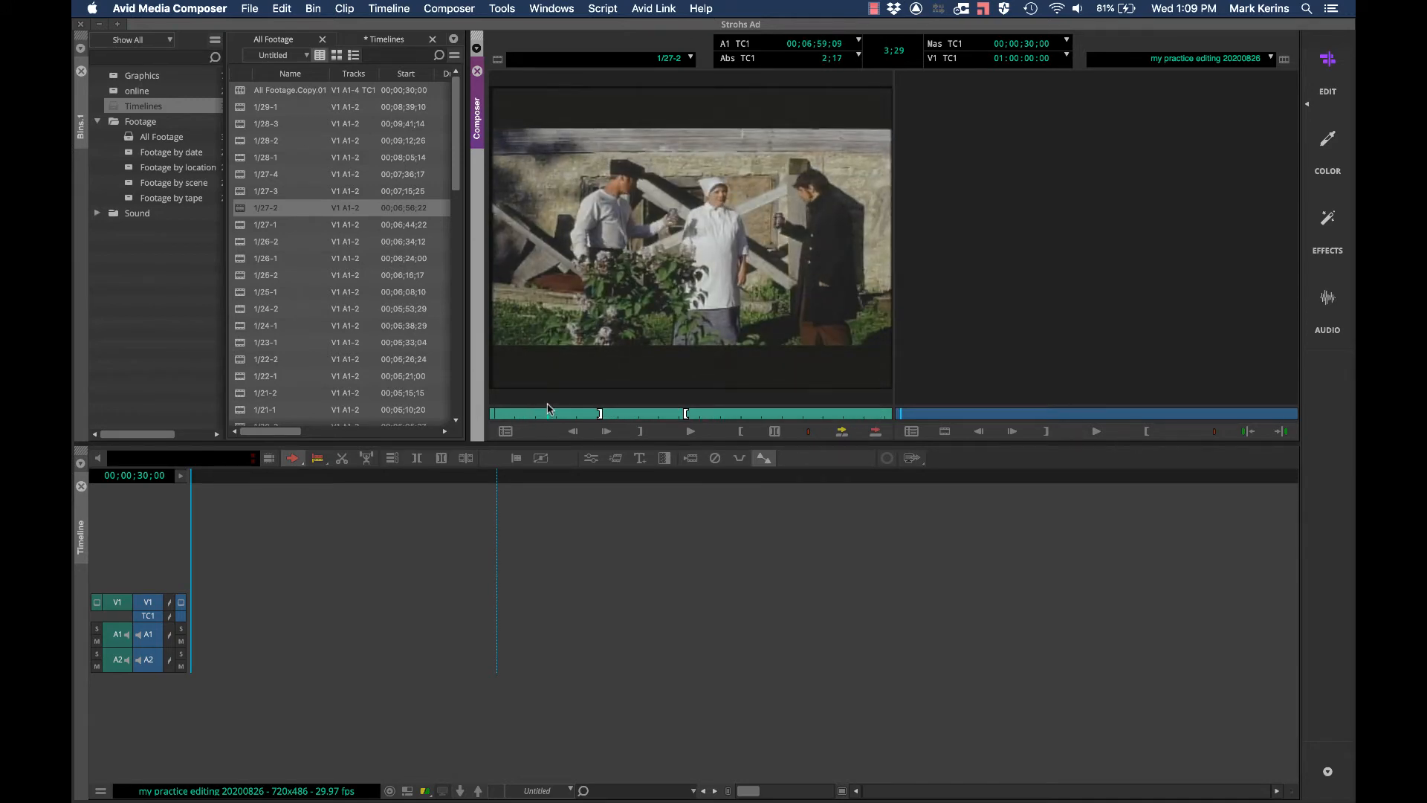
key(l)
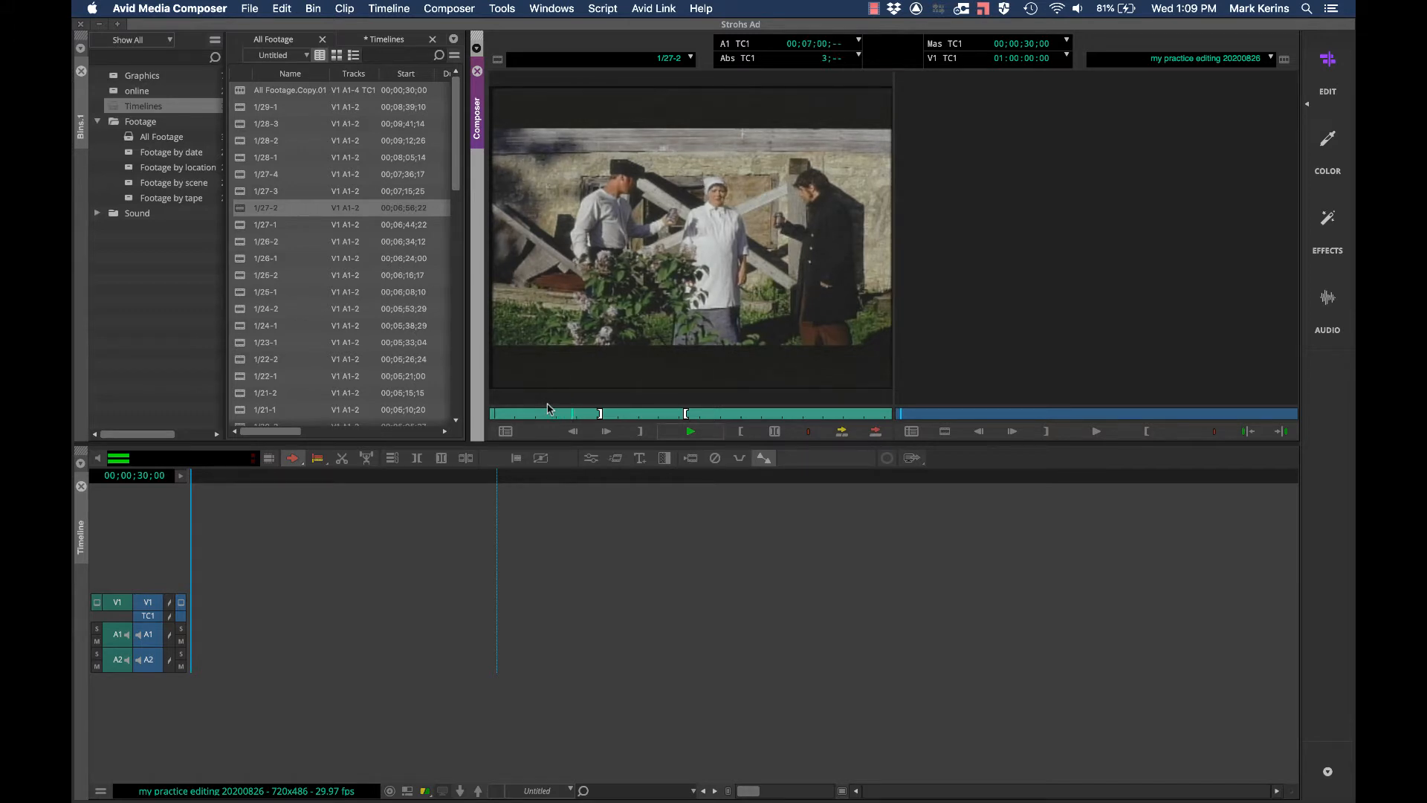
key(j)
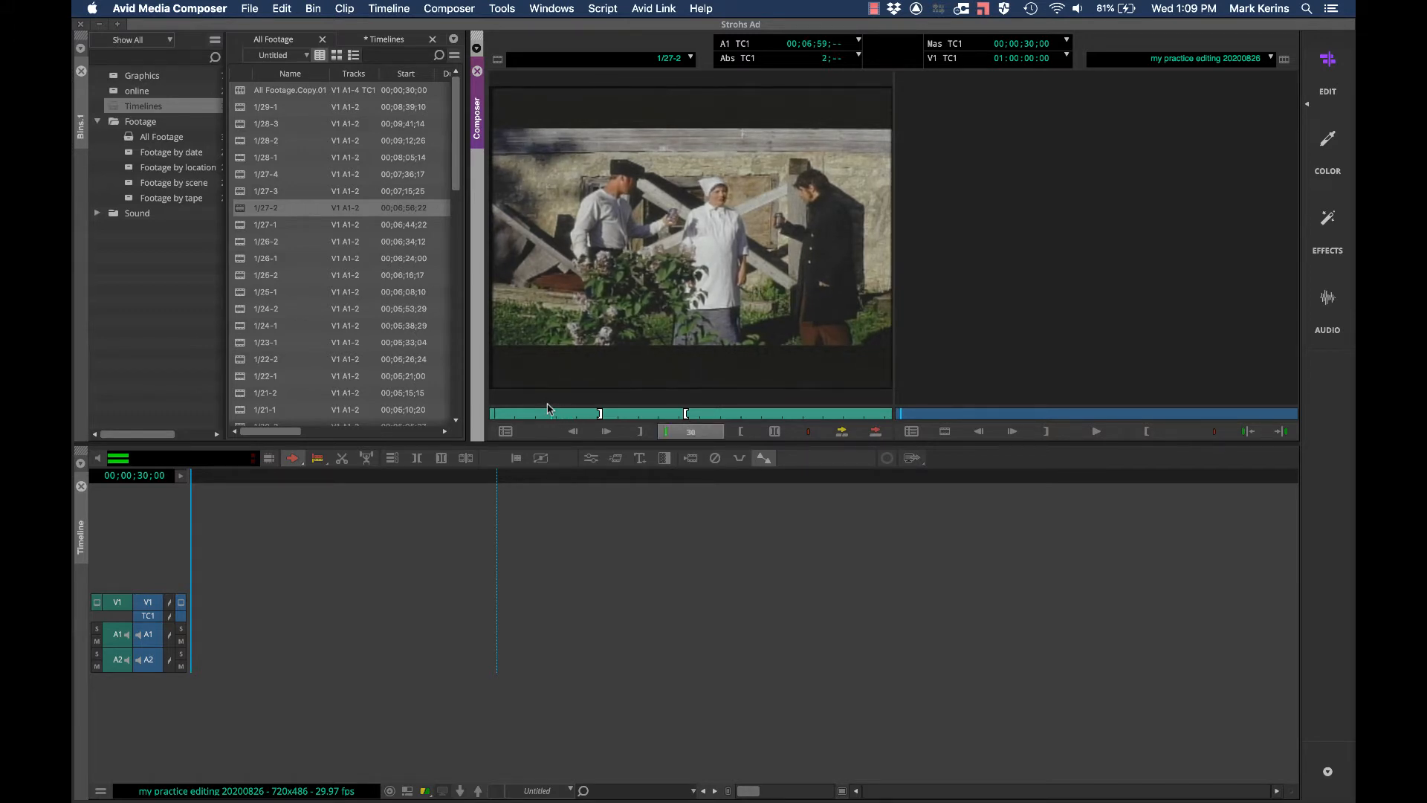
key(k)
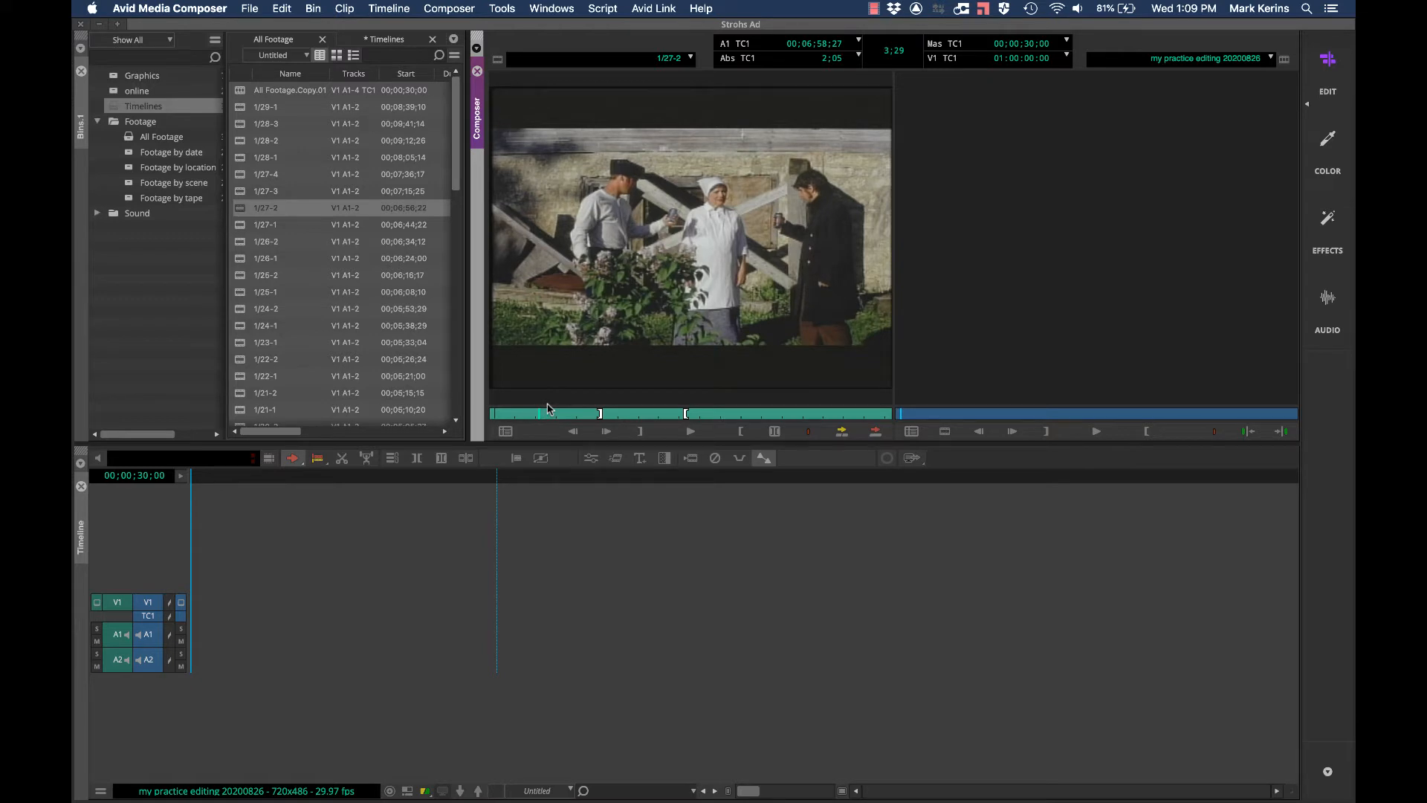
key(l)
key(l)
key(l)
key(l)
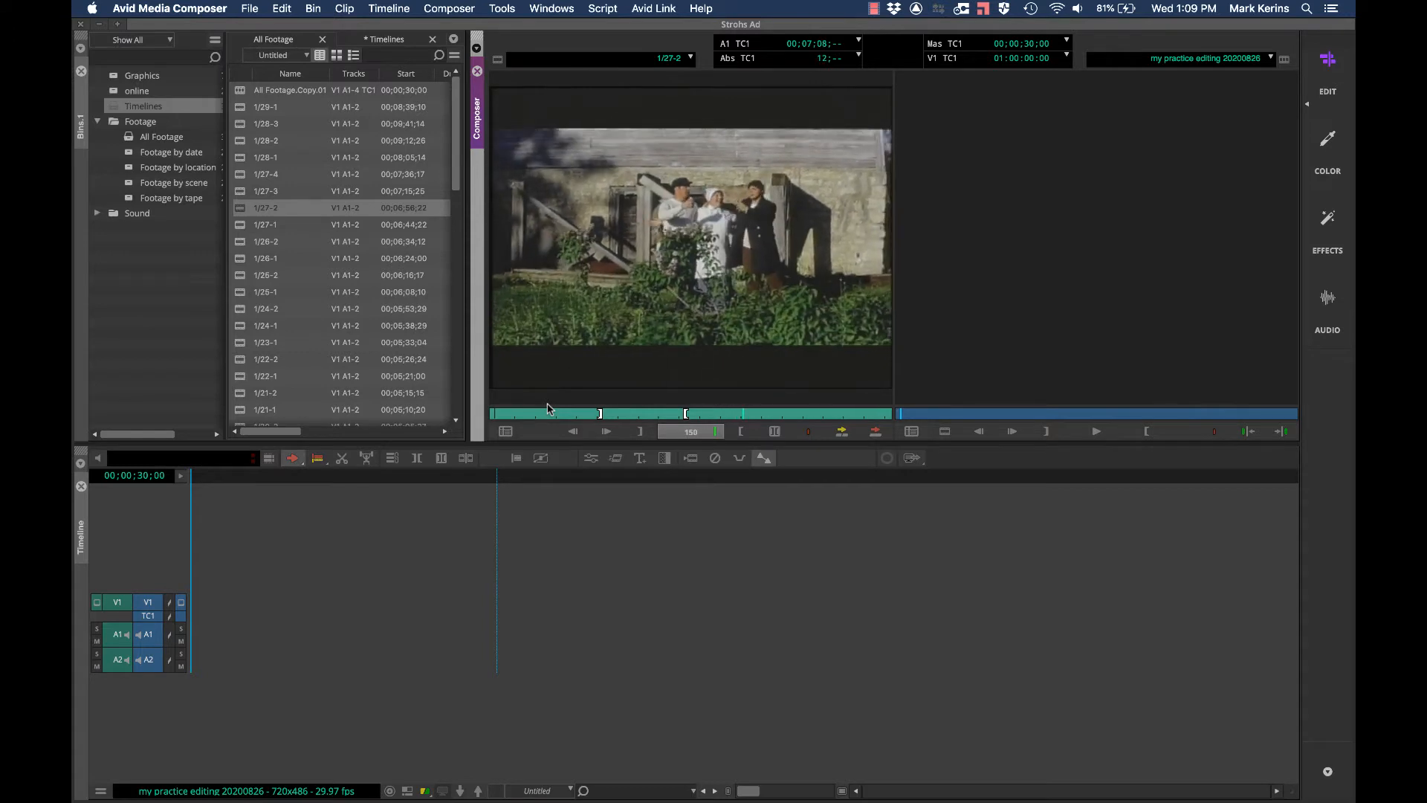
key(k)
key(j)
key(j)
key(j)
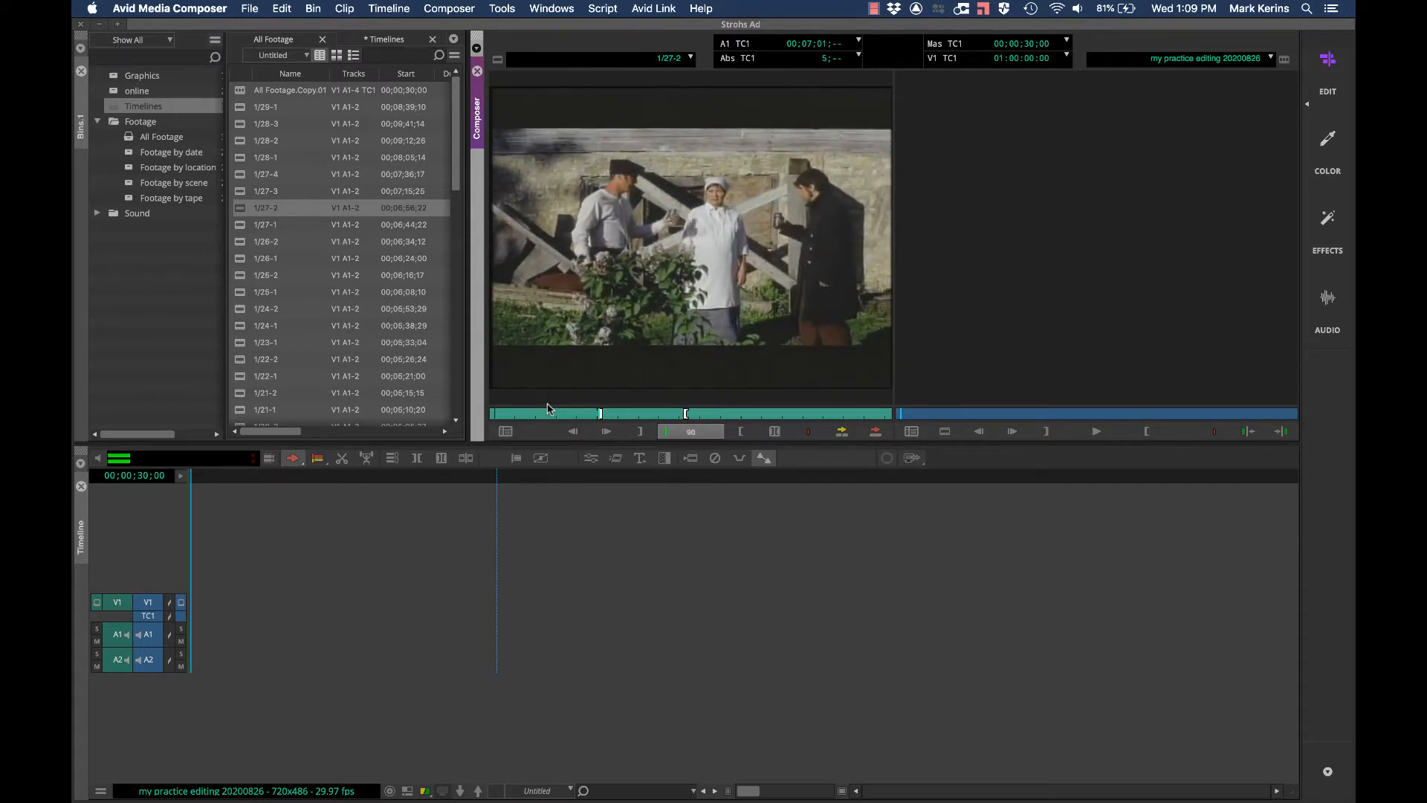
key(k)
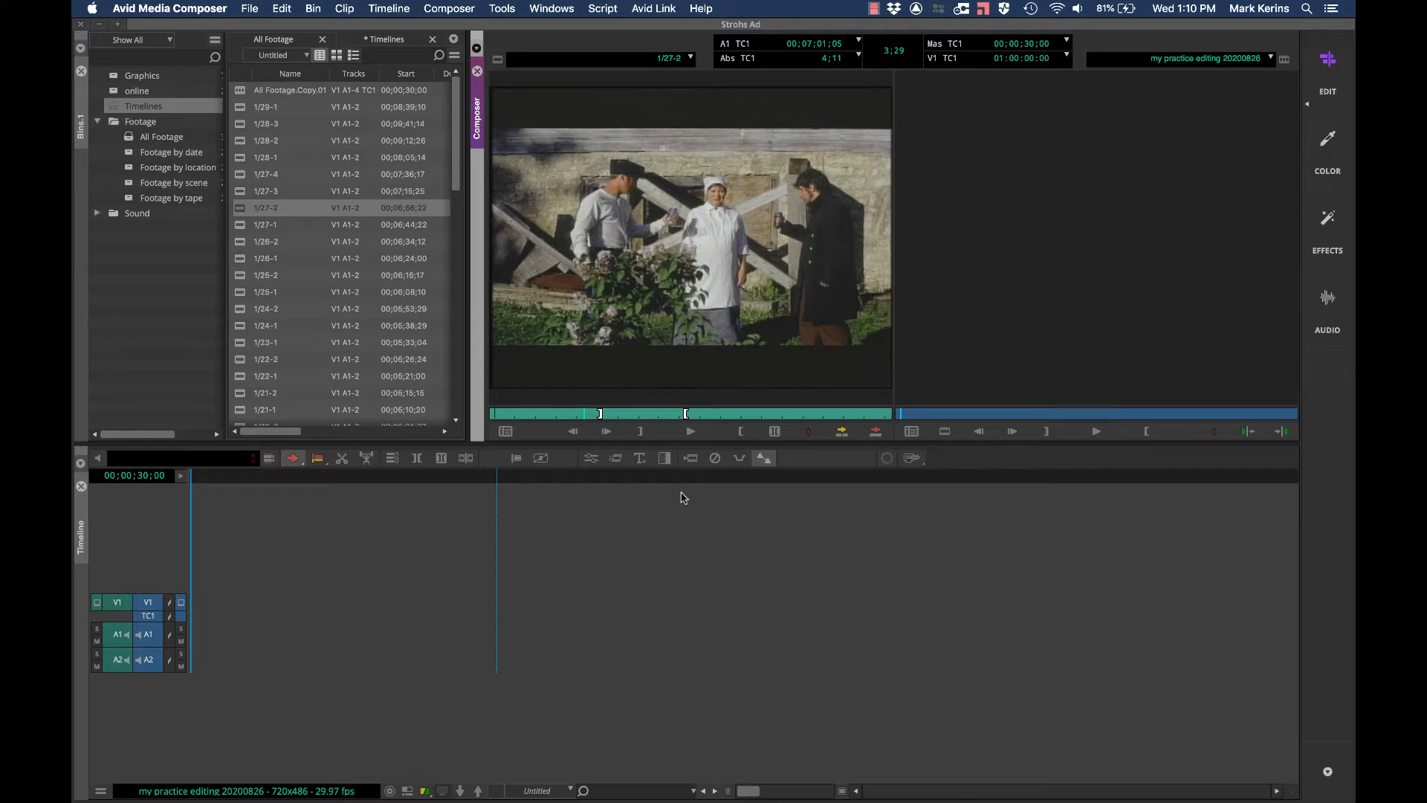
Play clip 1/27-2 at increasing speed to its closing slate, and shuttle it in reverse back to the first frame
key(l)
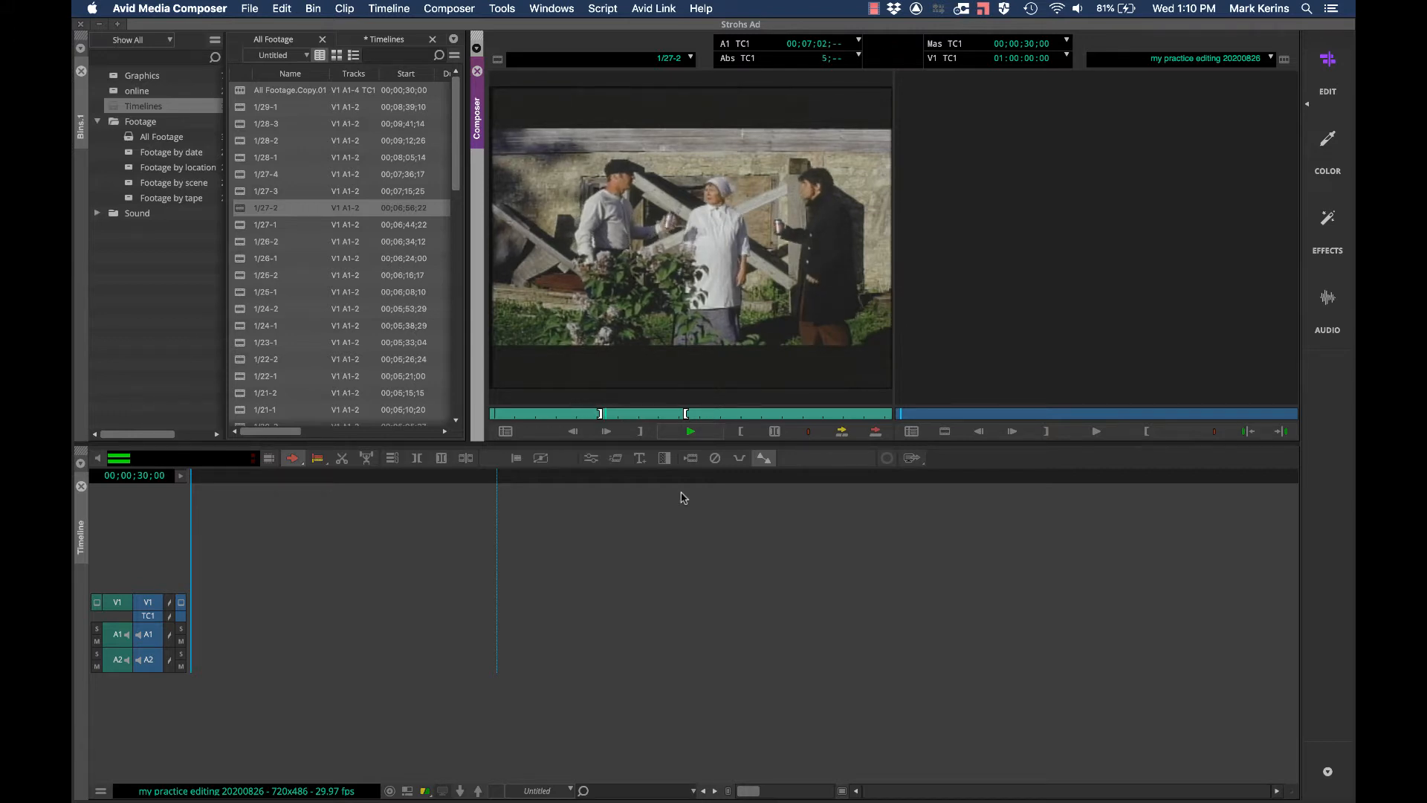
key(l)
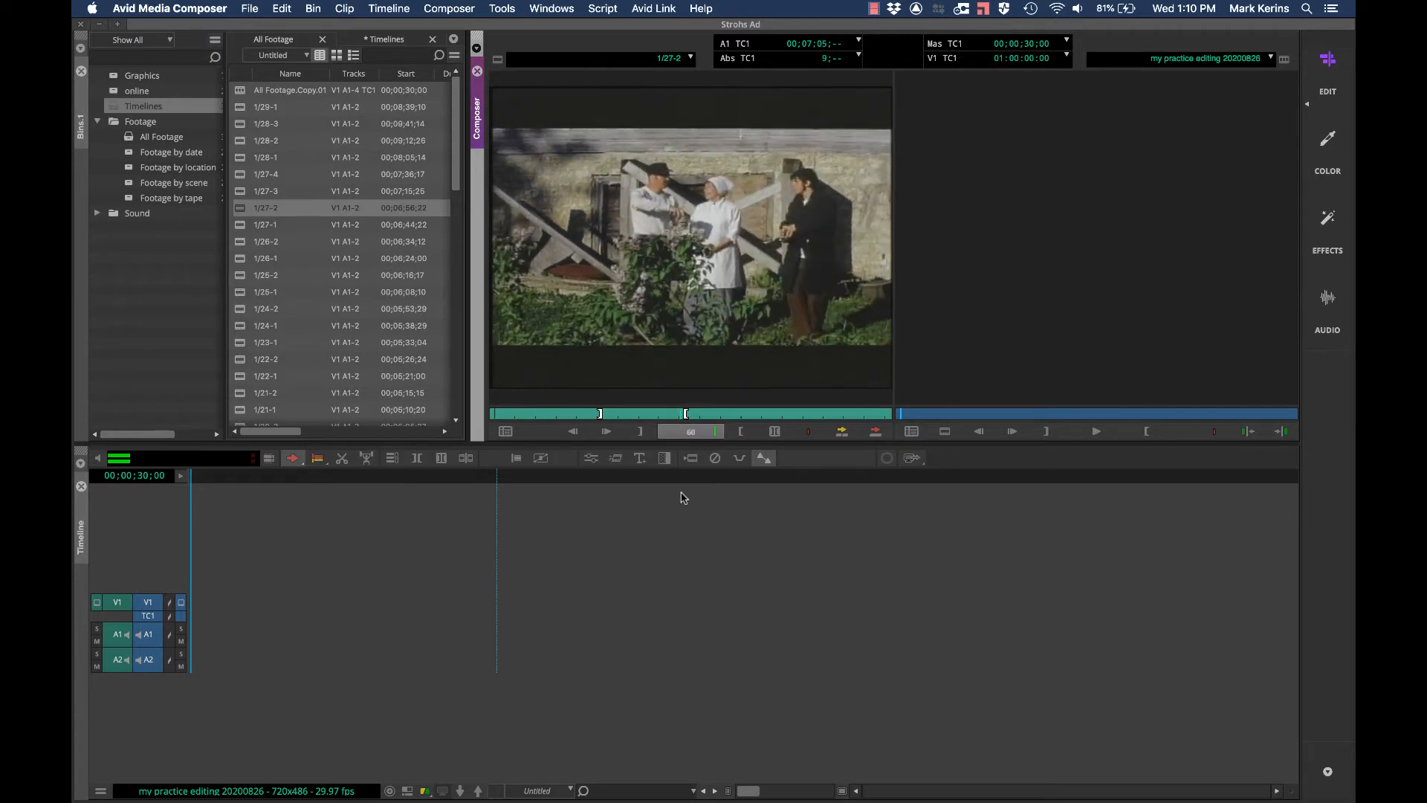
key(l)
key(l)
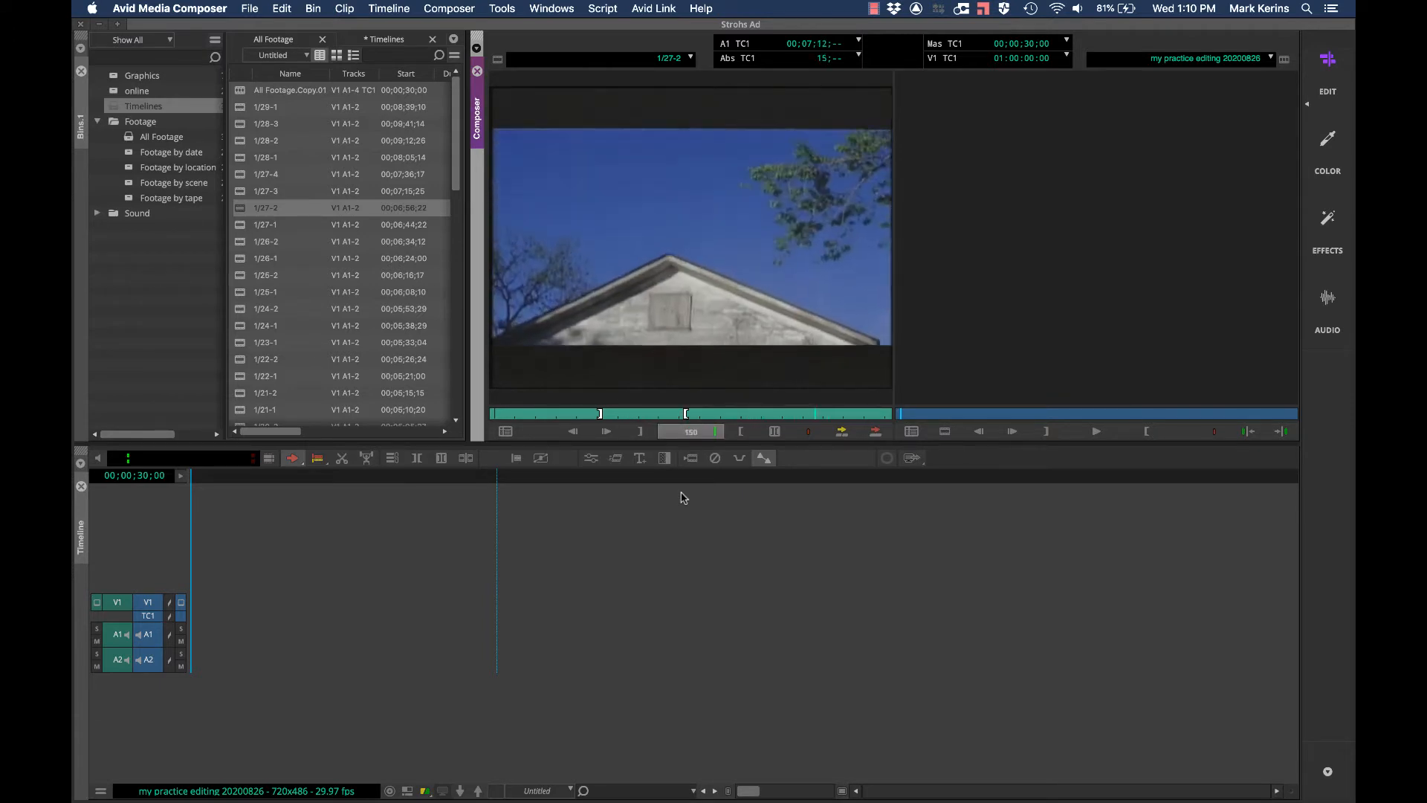
key(j)
key(j)
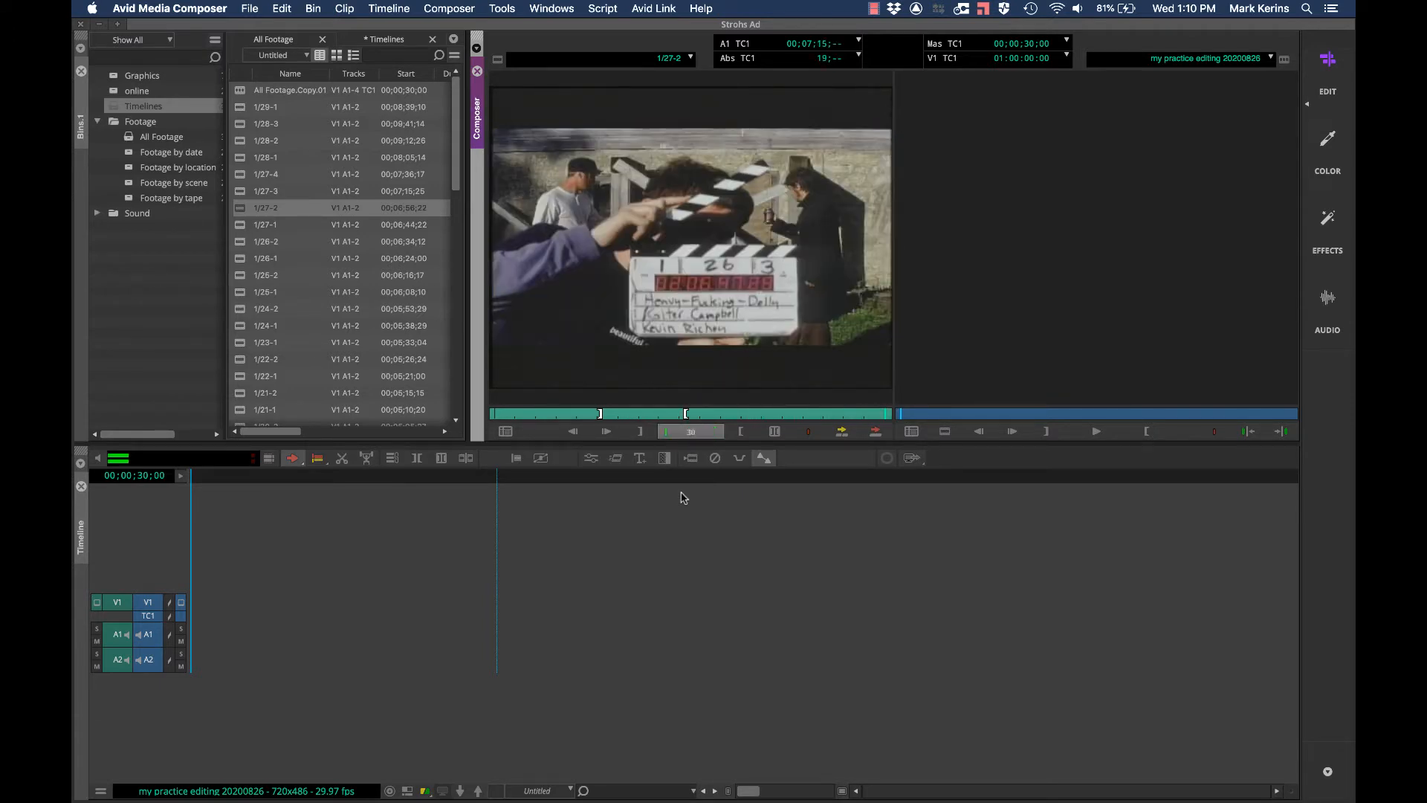
key(j)
key(j)
key(j)
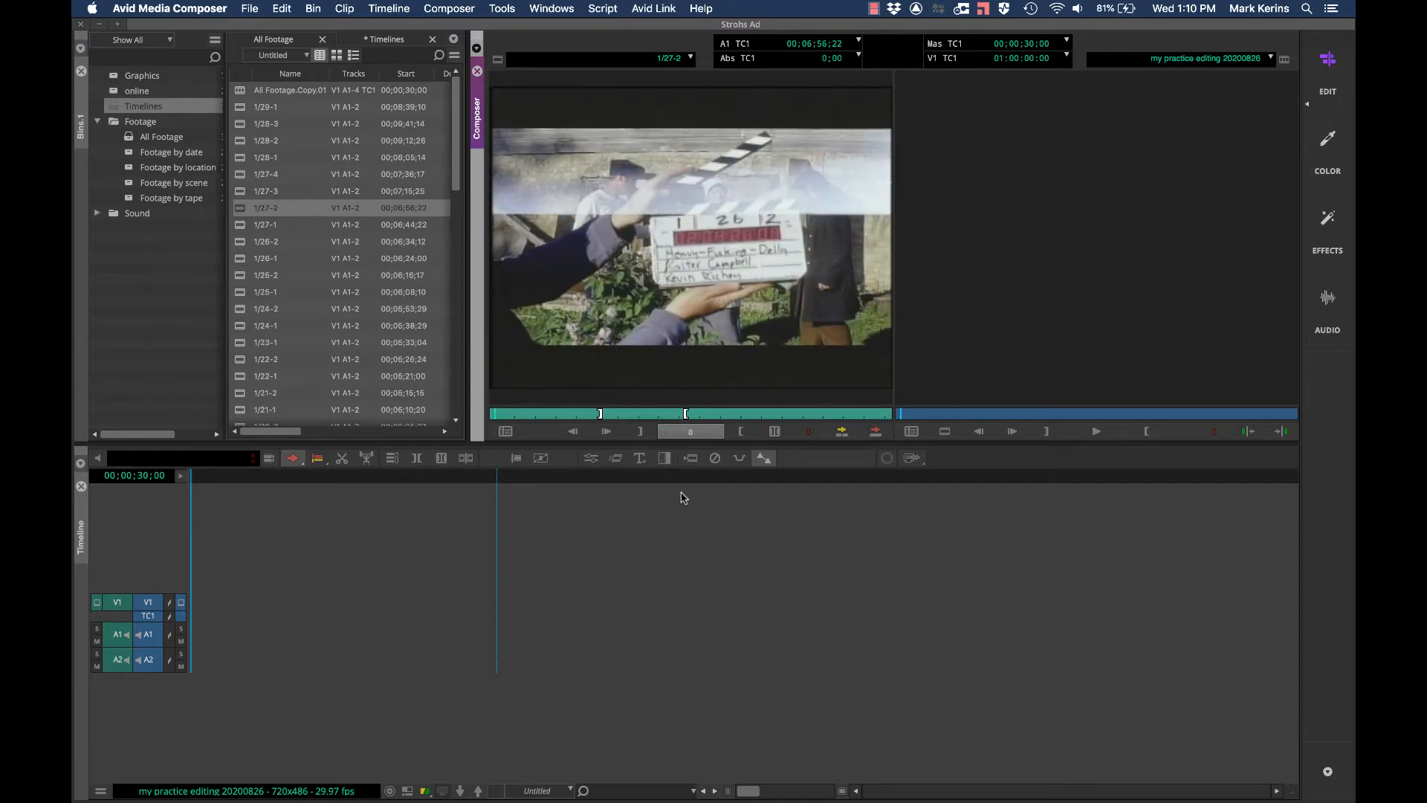
key(k)
Mark clip 1/27-2 with an in point at 3;01 and an out point at 16;10, on the sky above the roof
key(l)
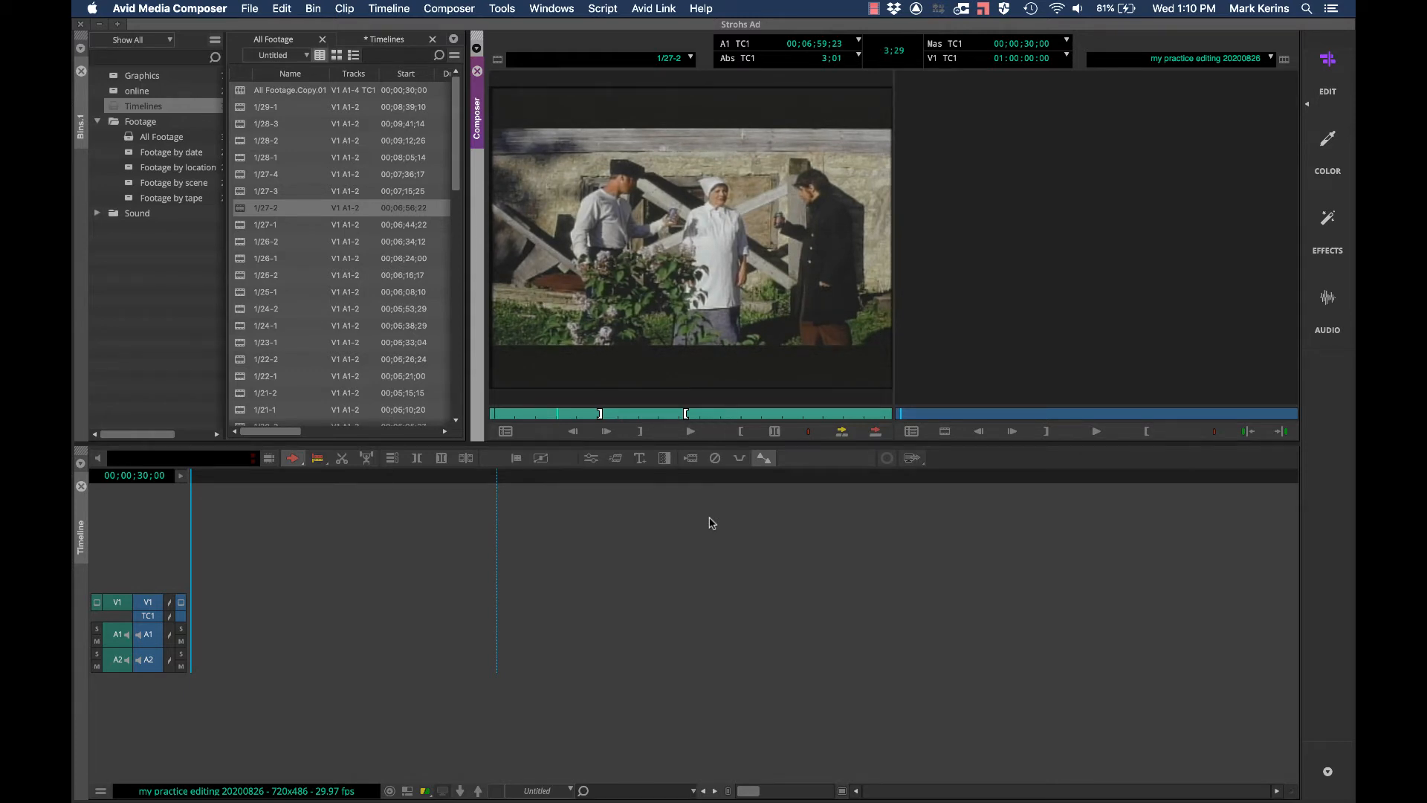
key(i)
key(l)
key(l)
key(l)
key(l)
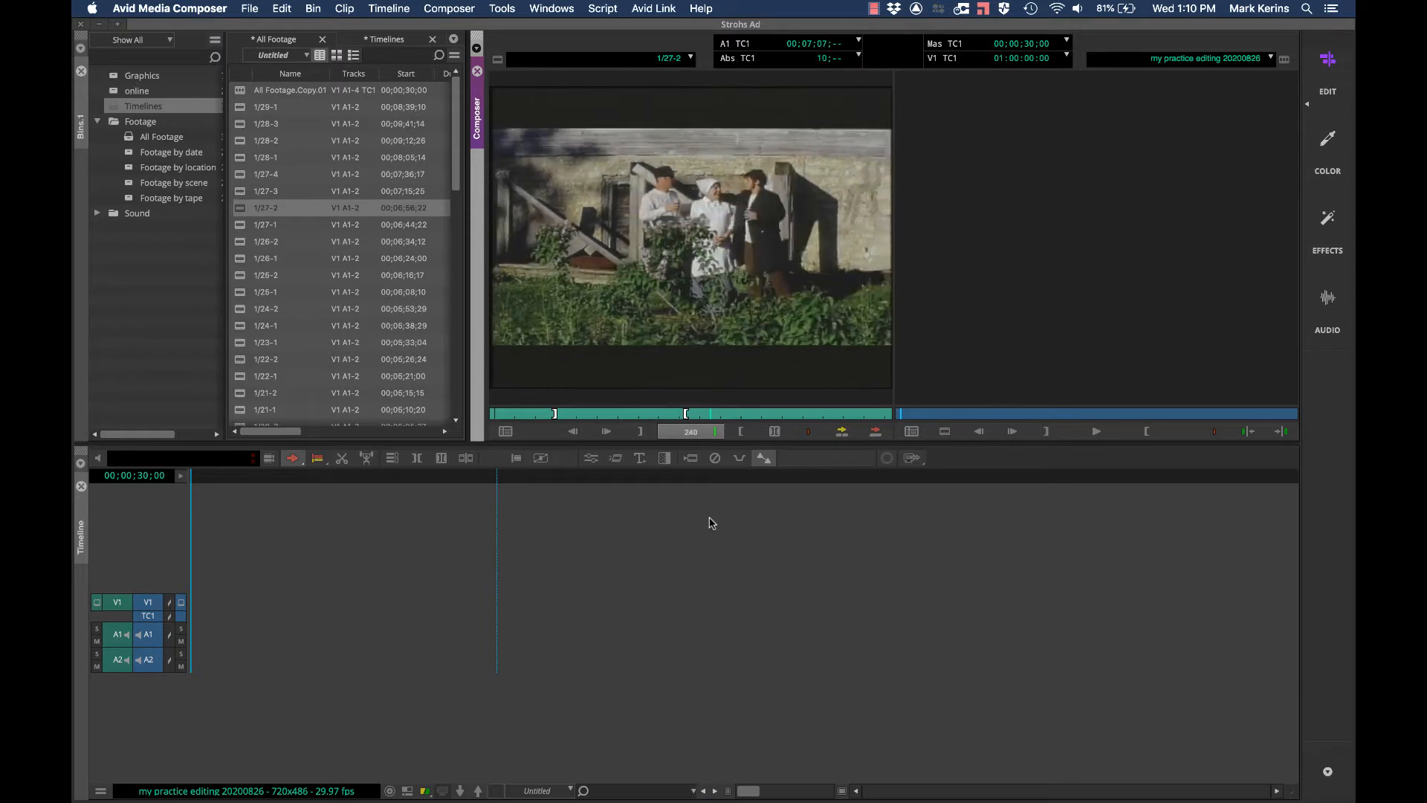
key(k)
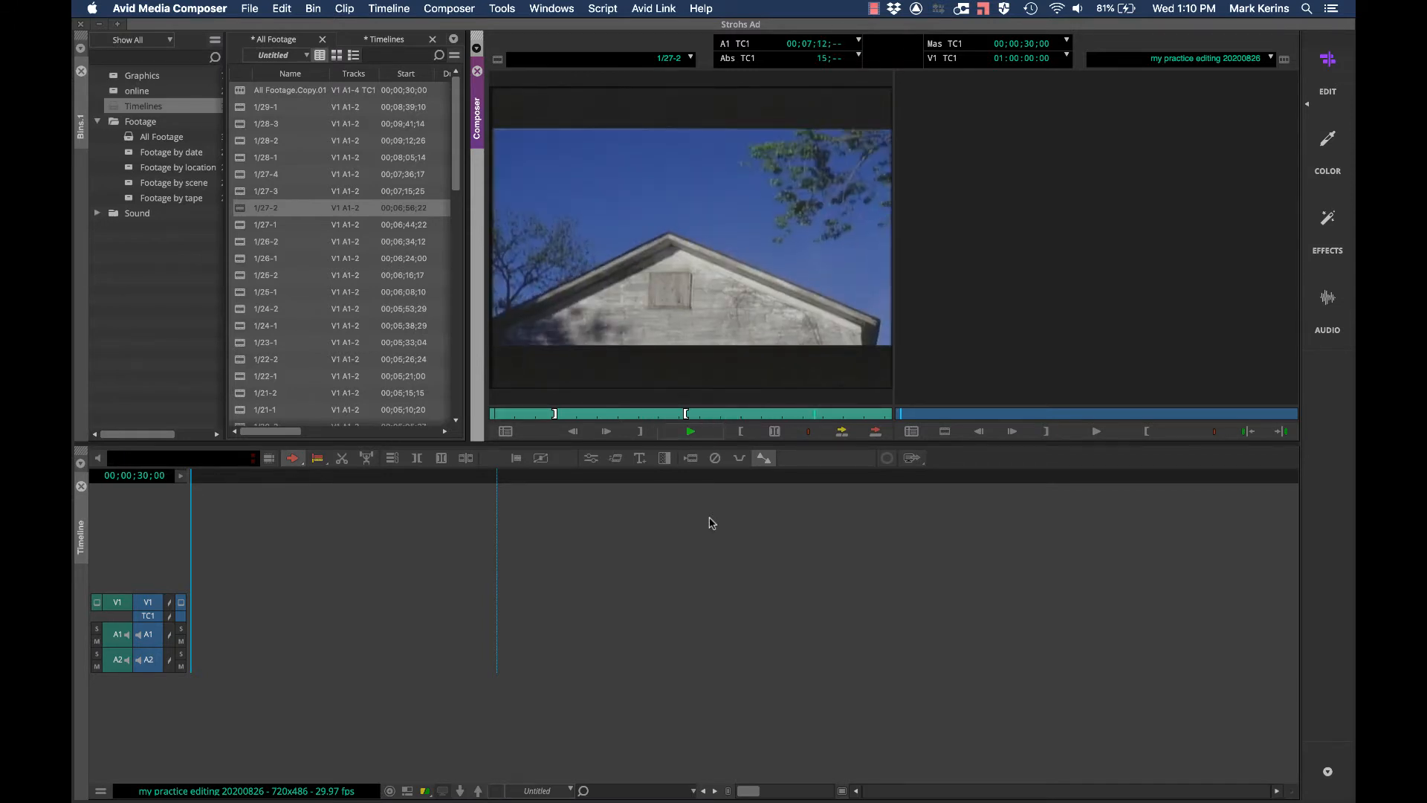
key(l)
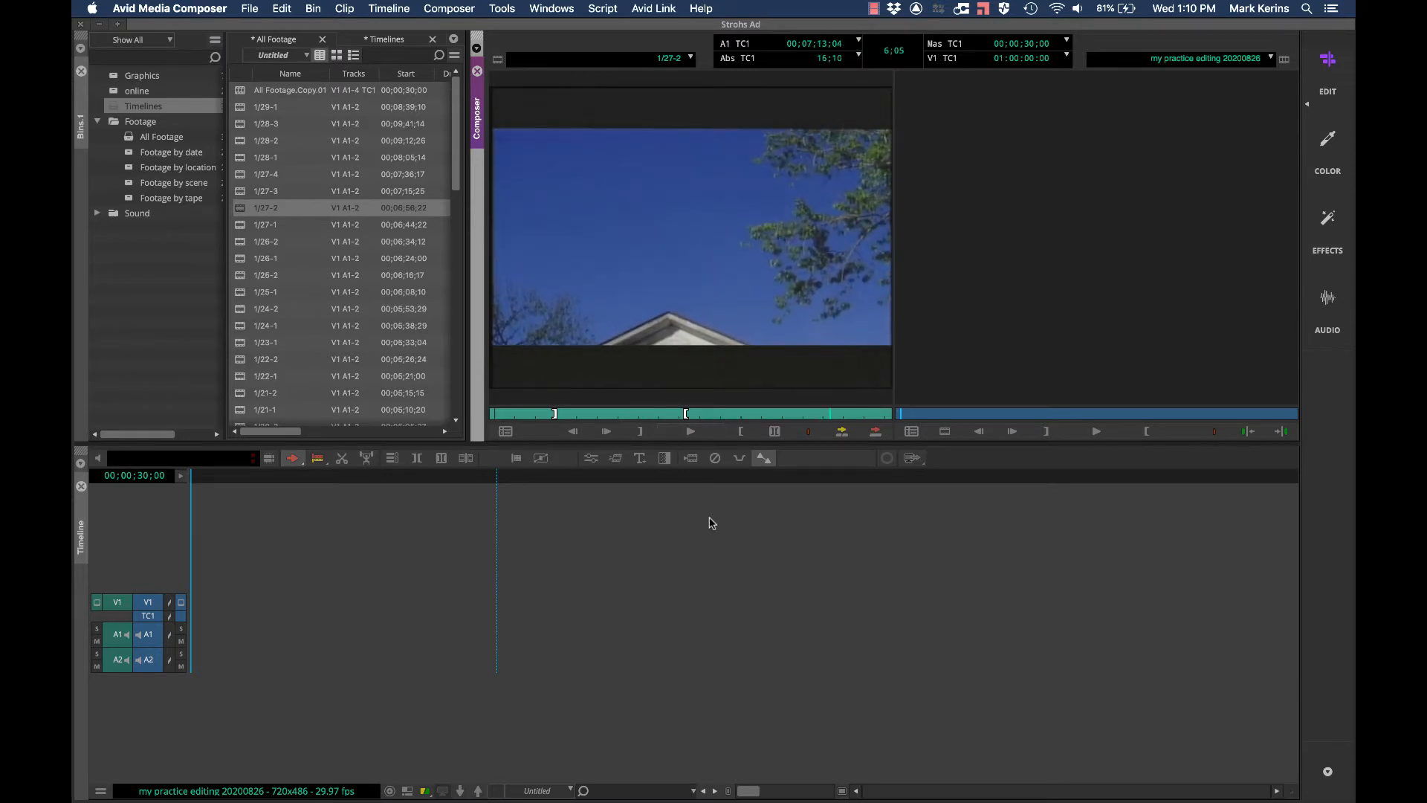
key(o)
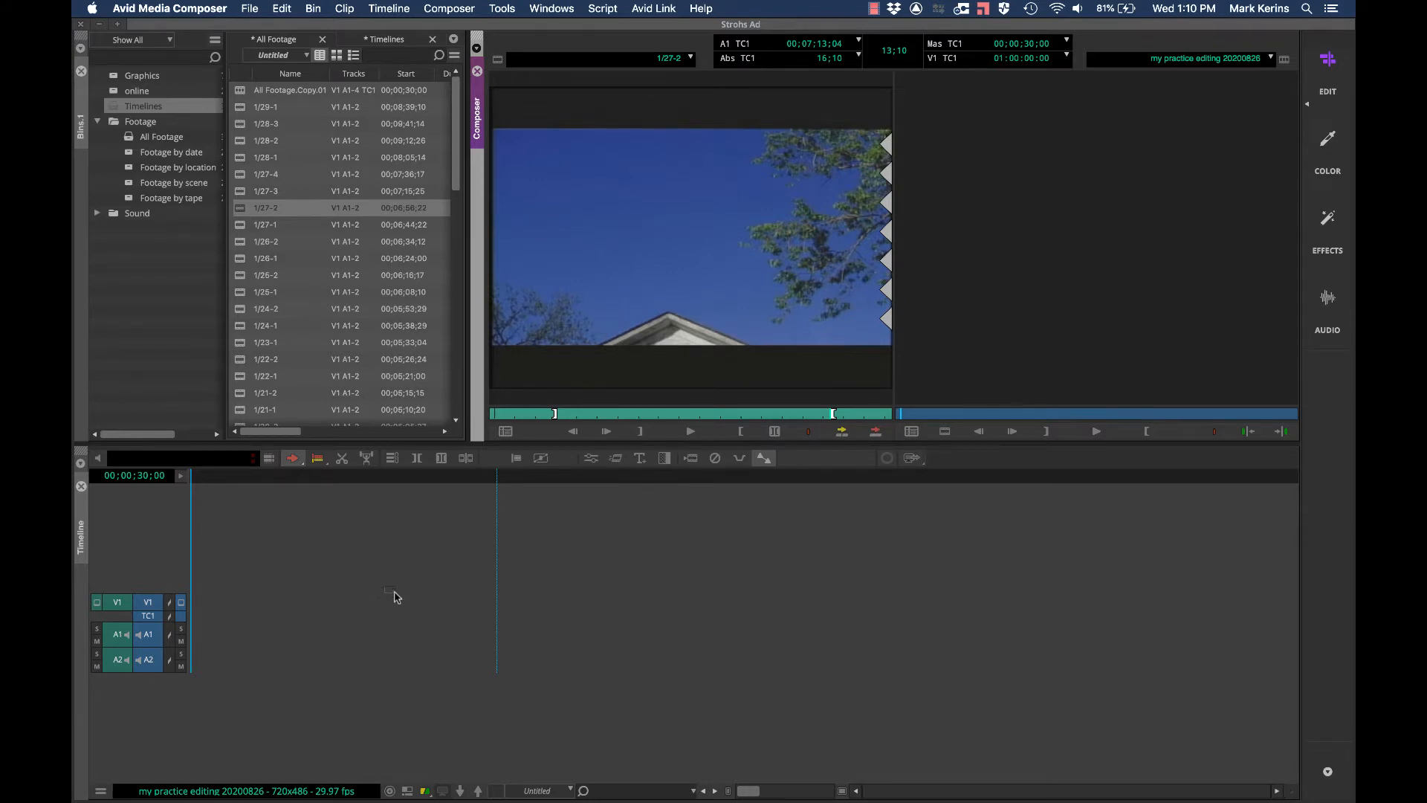
Splice the marked part of clip 1/27-2 into the empty sequence, undo the edit, and splice it in again
key(v)
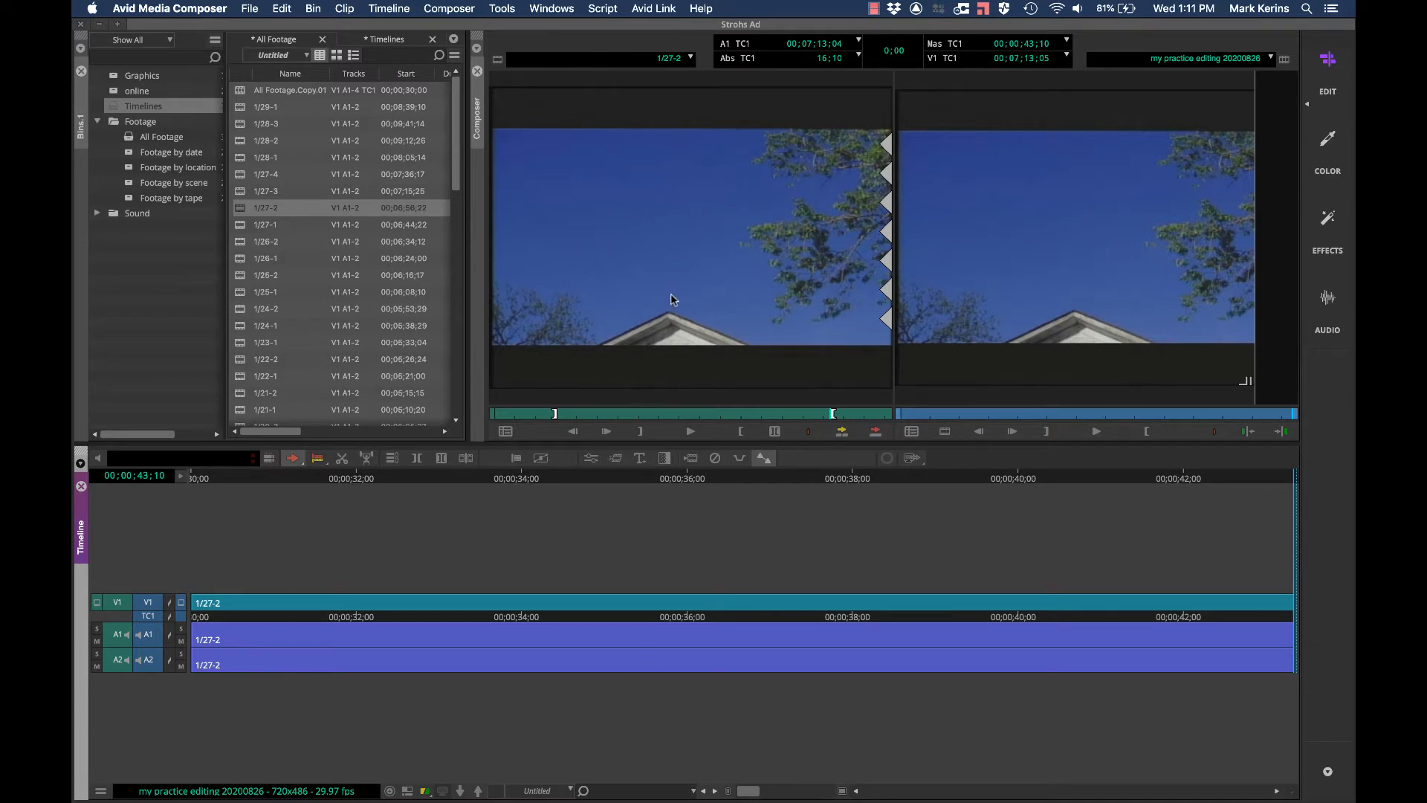
key(super+z)
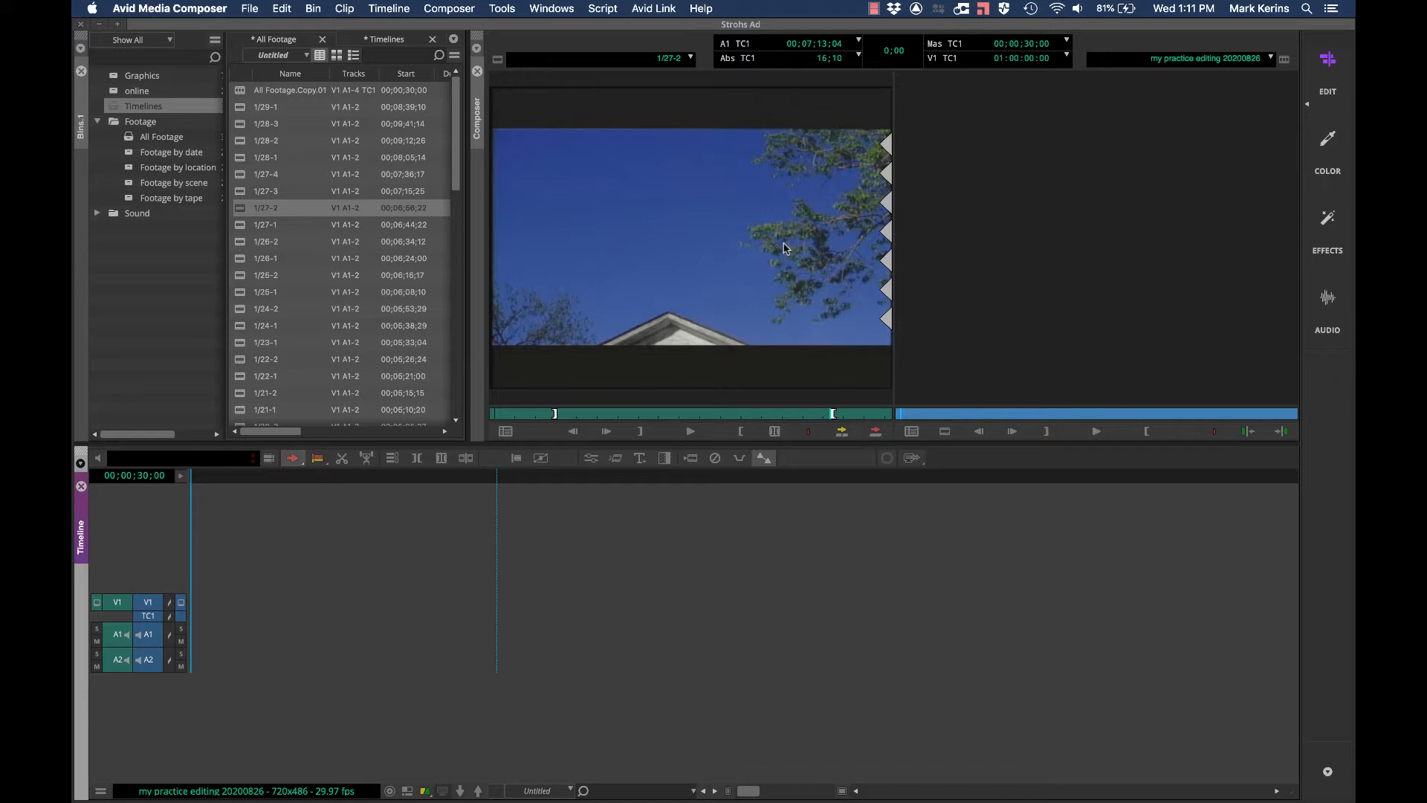
key(v)
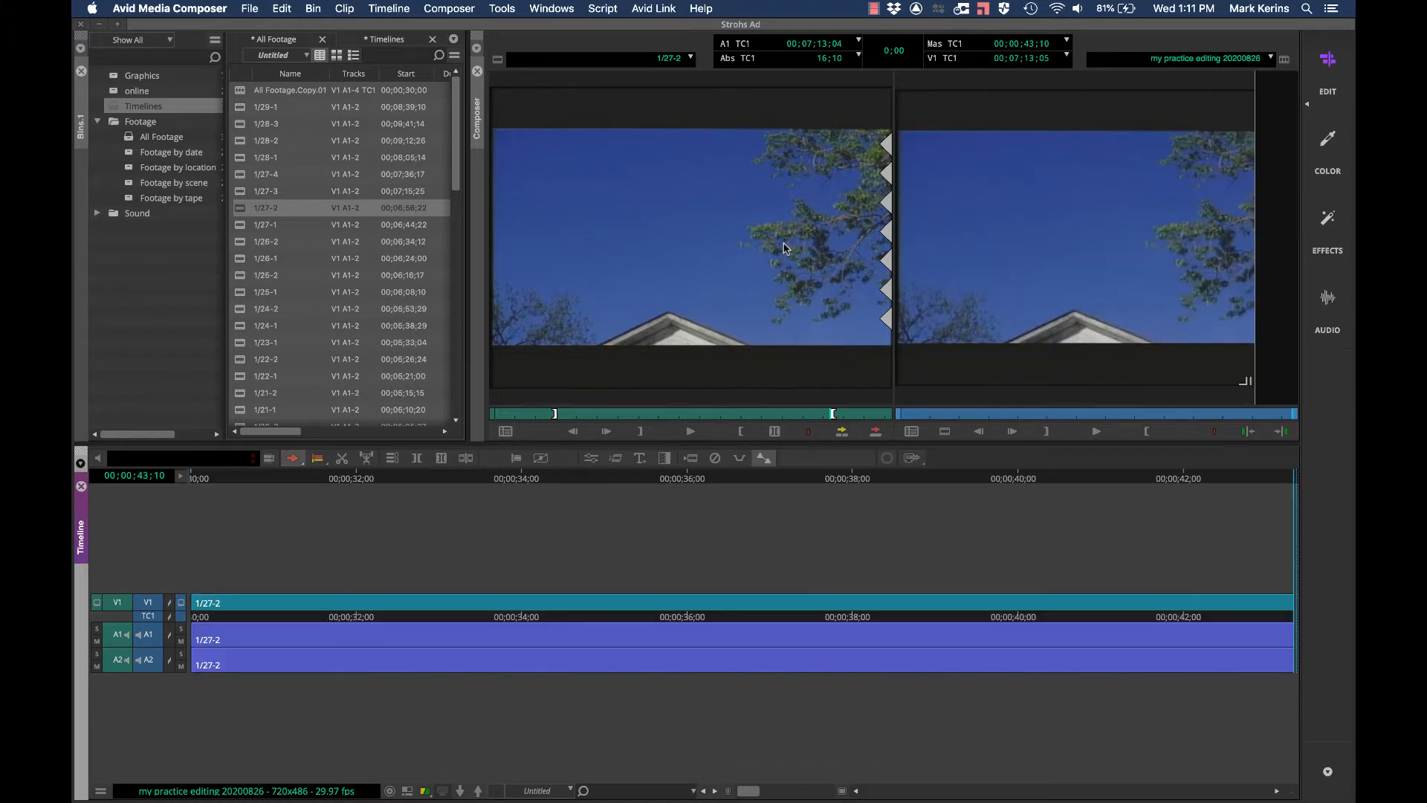
Load clip 1/22-1, mark its in point at 1;12, and splice it in at the end of the sequence
double_click(238, 371)
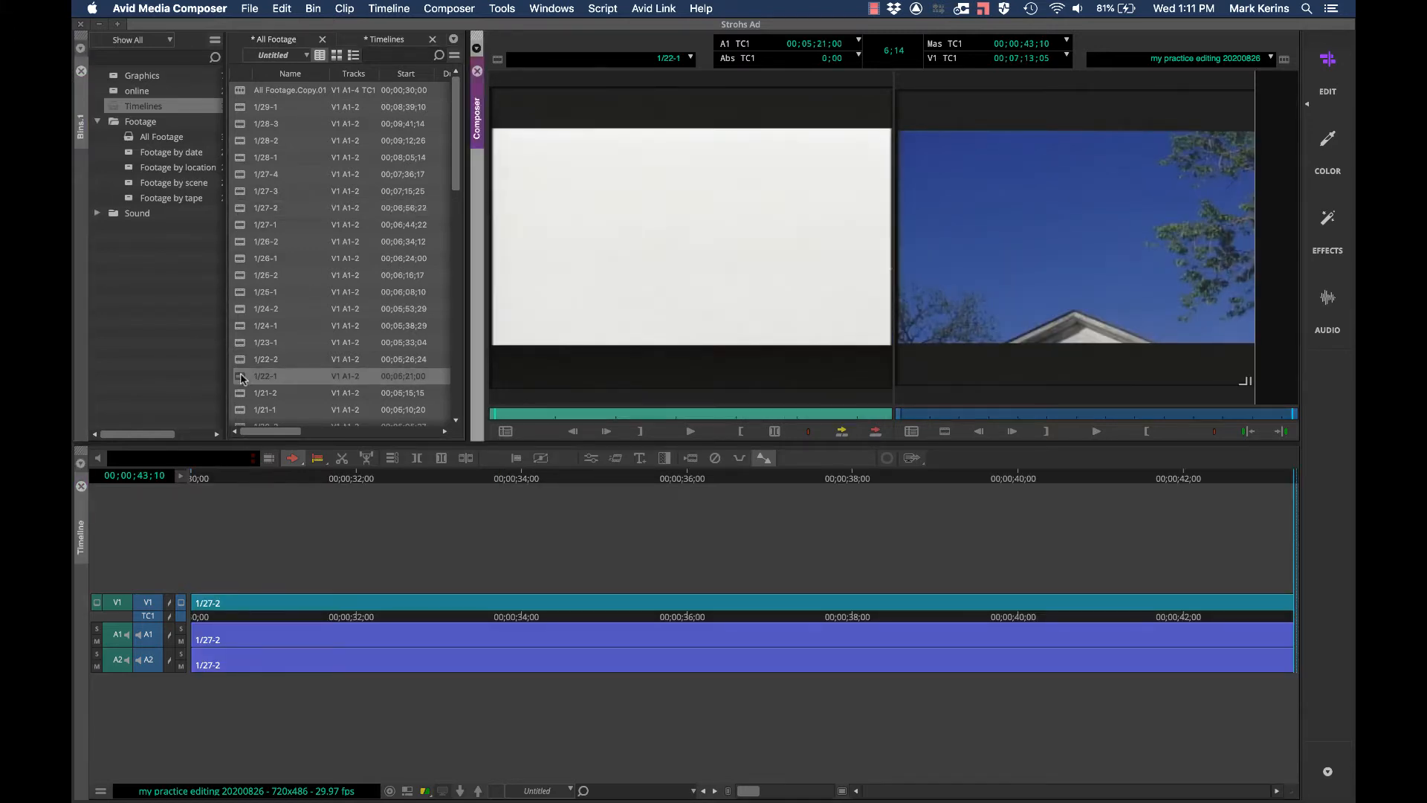
key(space)
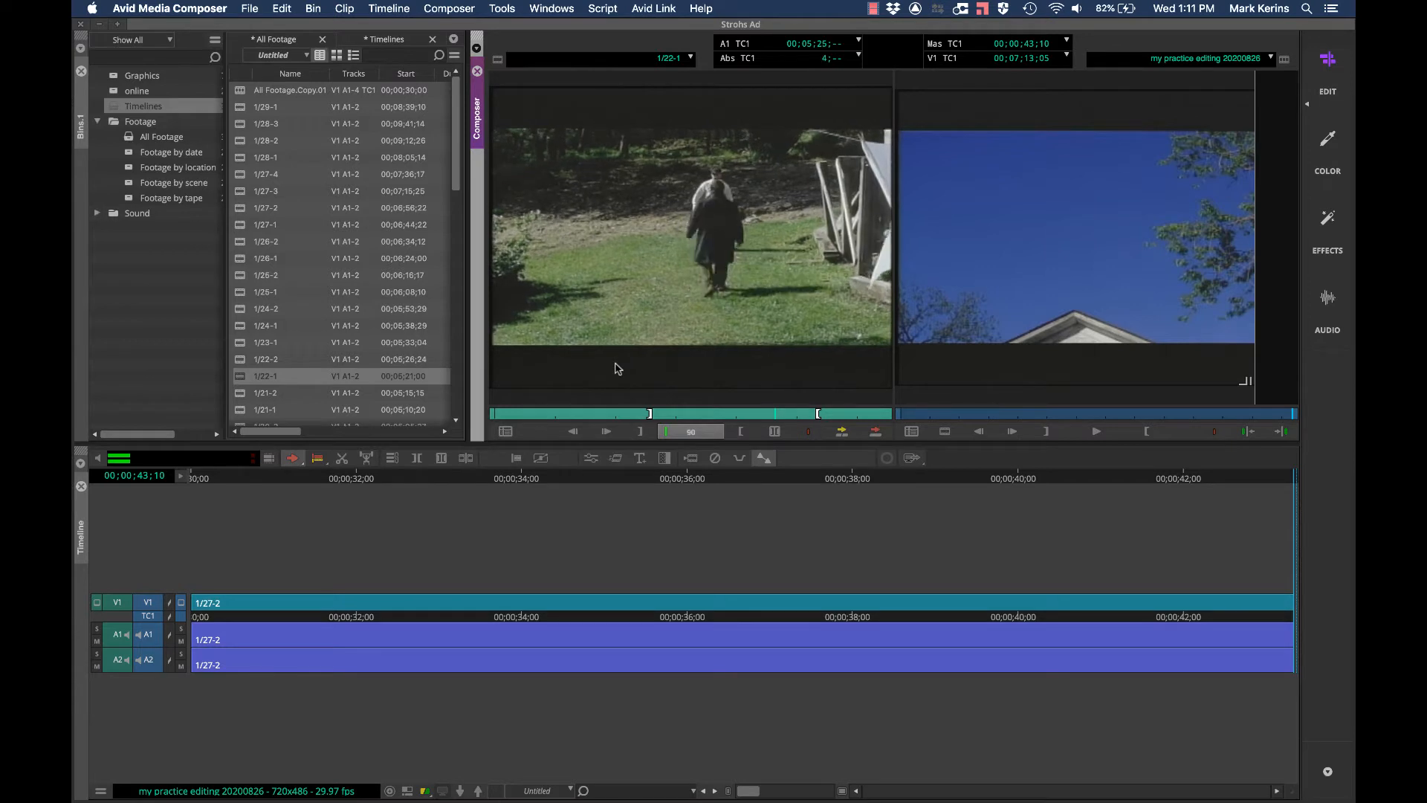
key(k)
key(i)
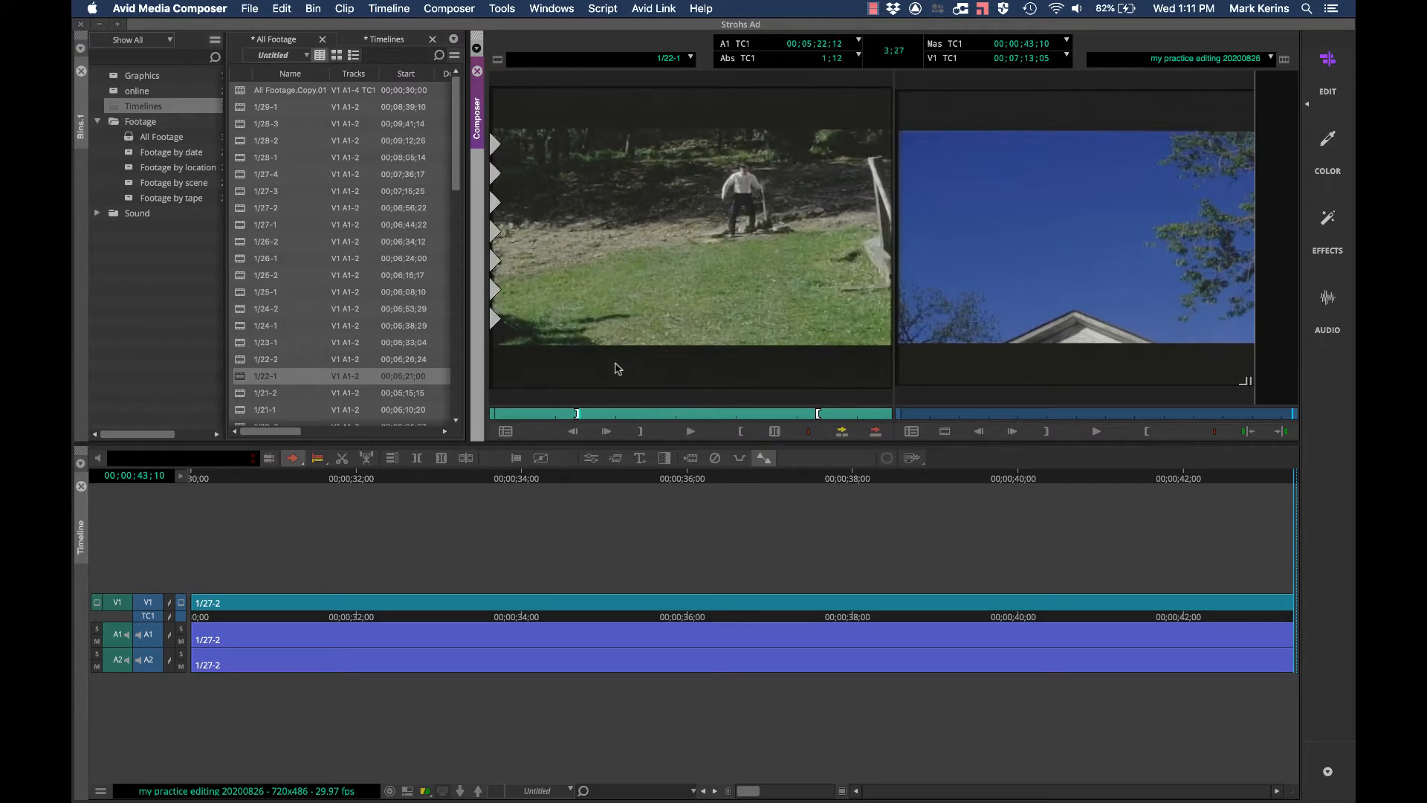
key(v)
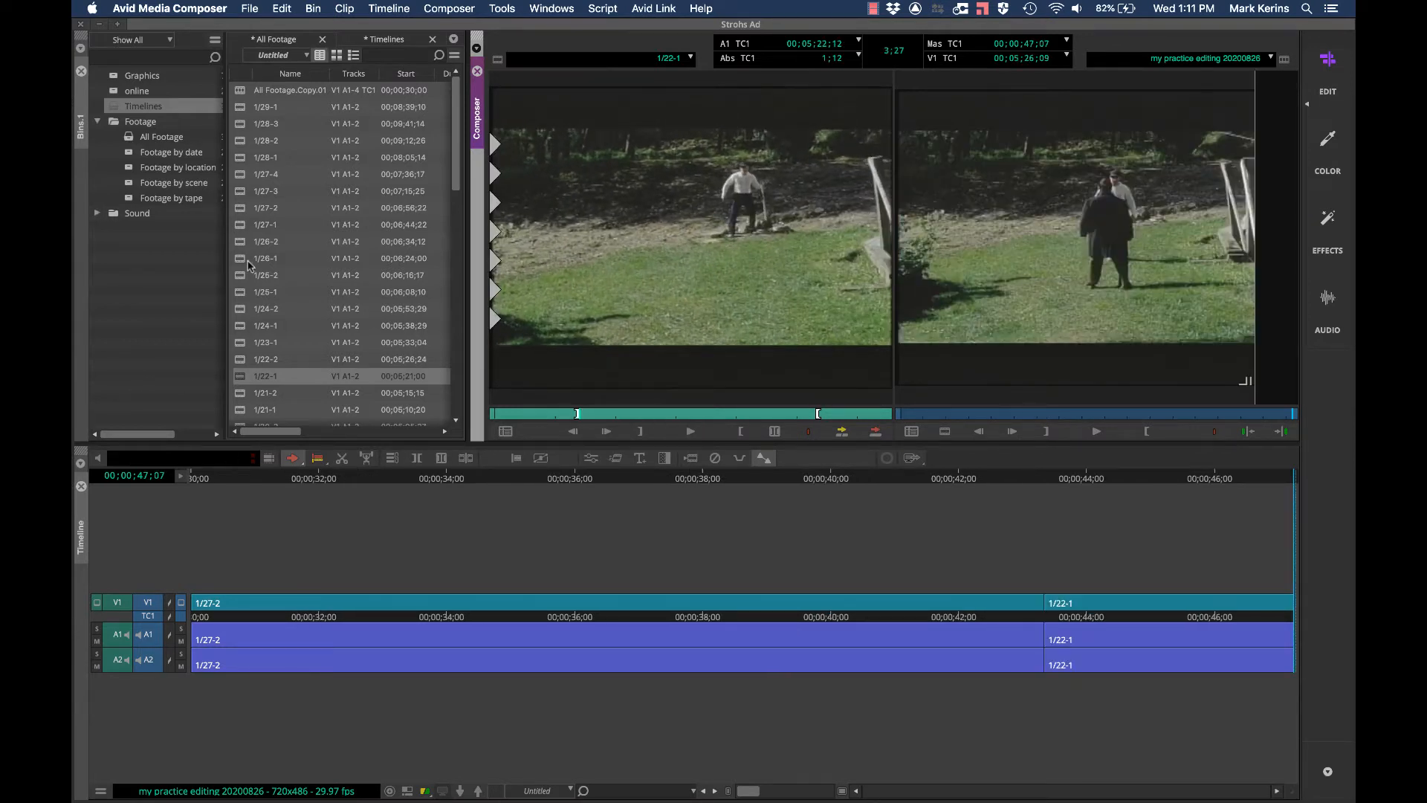
Load clip 1/16-2, mark it from 1;04 to 4;22, and splice it in after clip 1/22-1
scroll(249, 264, down, 5)
double_click(239, 321)
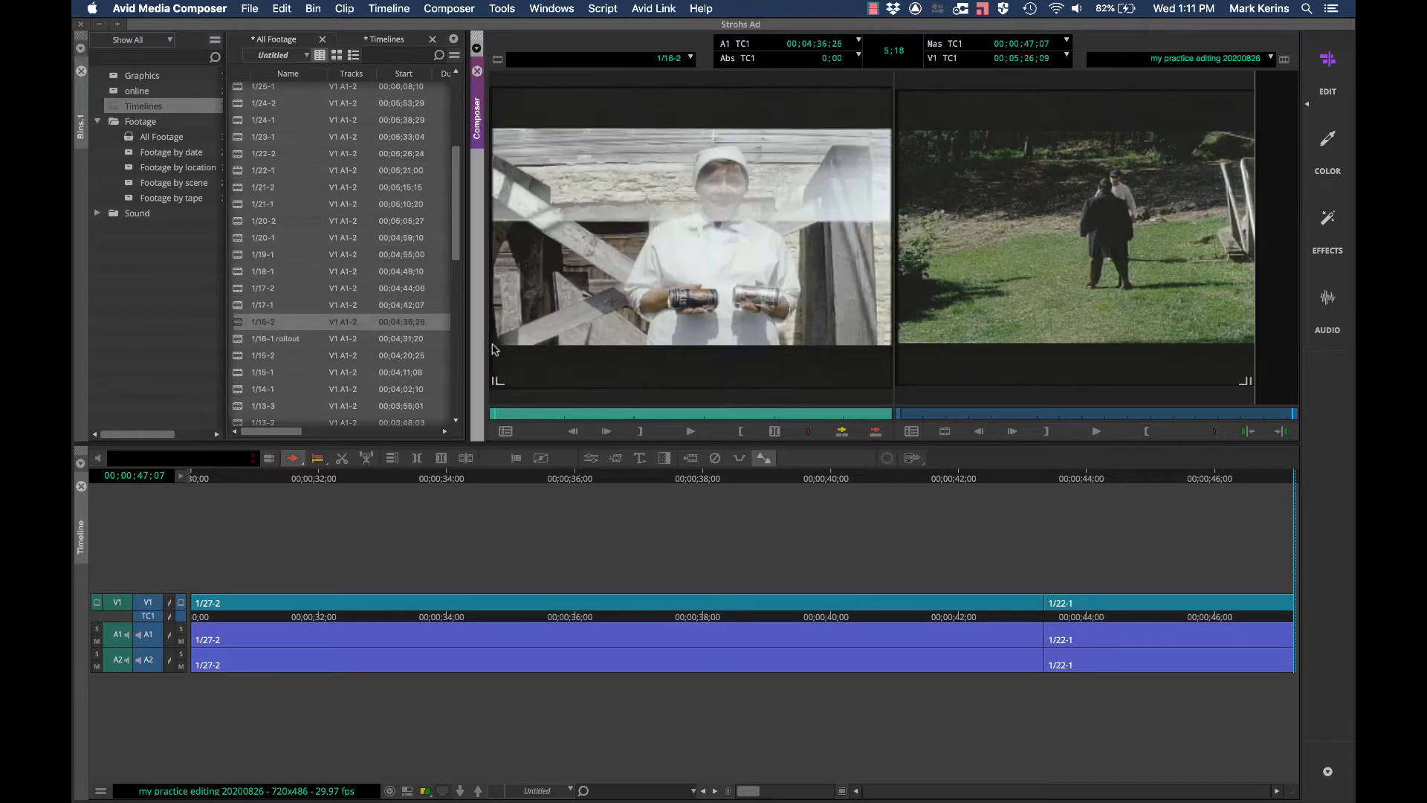
click(520, 413)
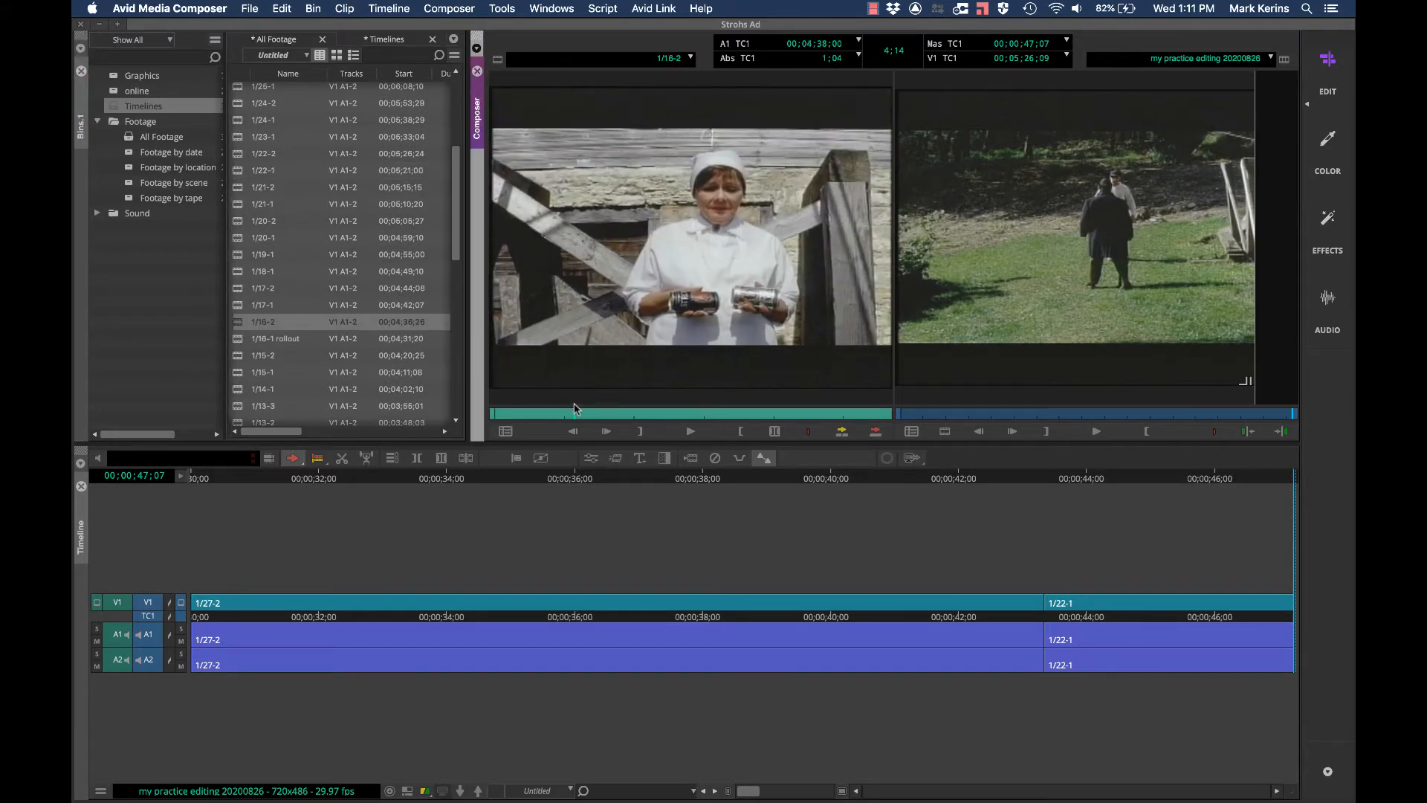
key(l)
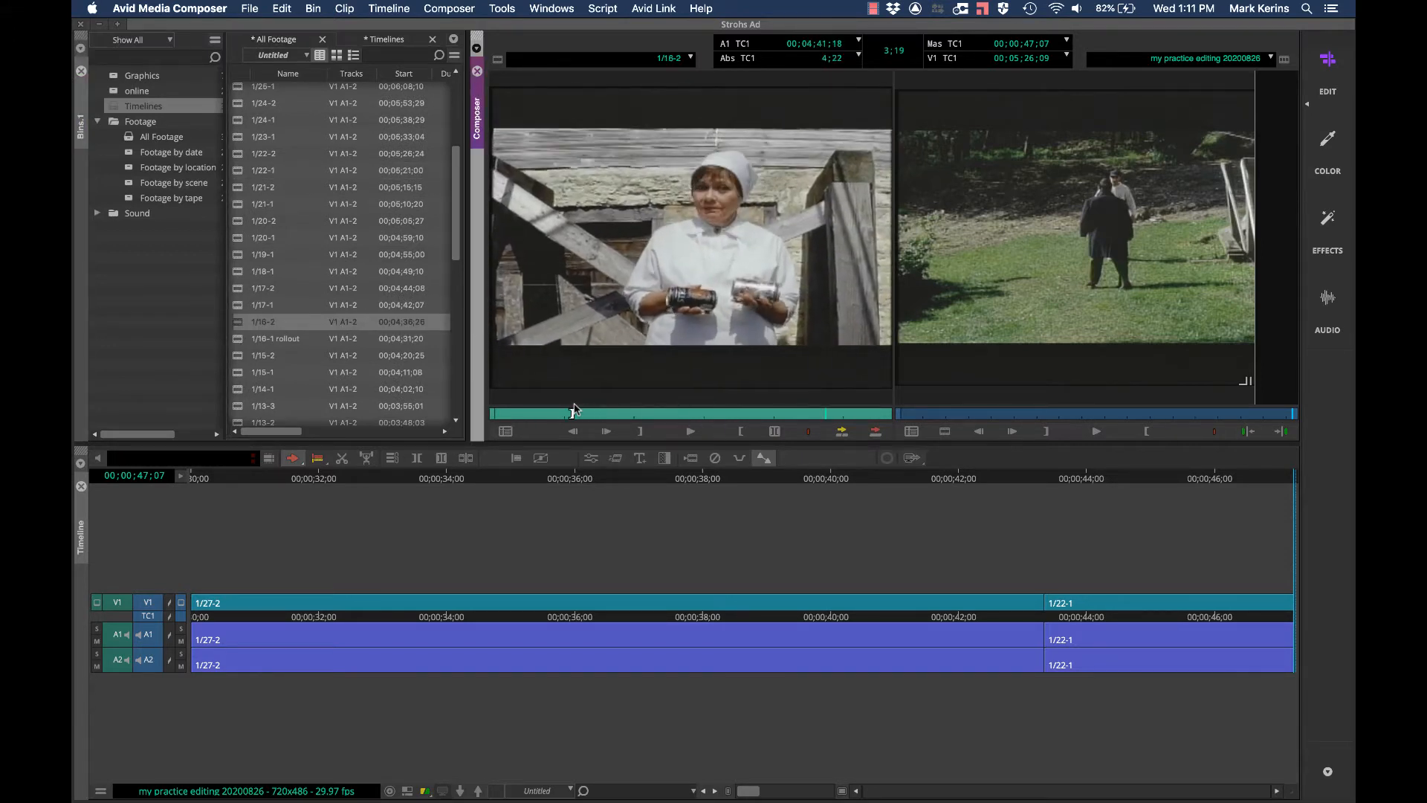
key(o)
key(v)
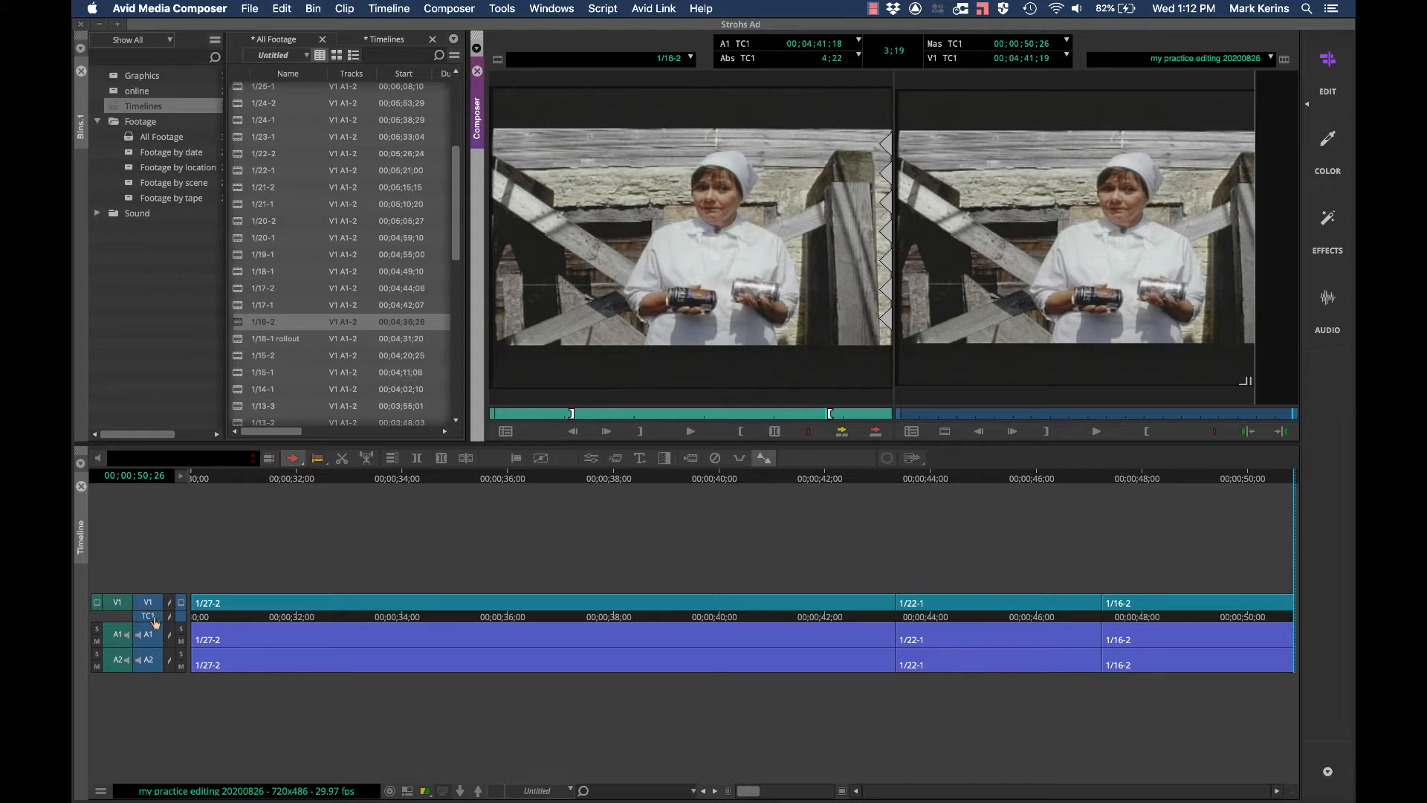
Move the TC1 timecode track below A2, and return it to its place between V1 and A1
drag(154, 621, 156, 670)
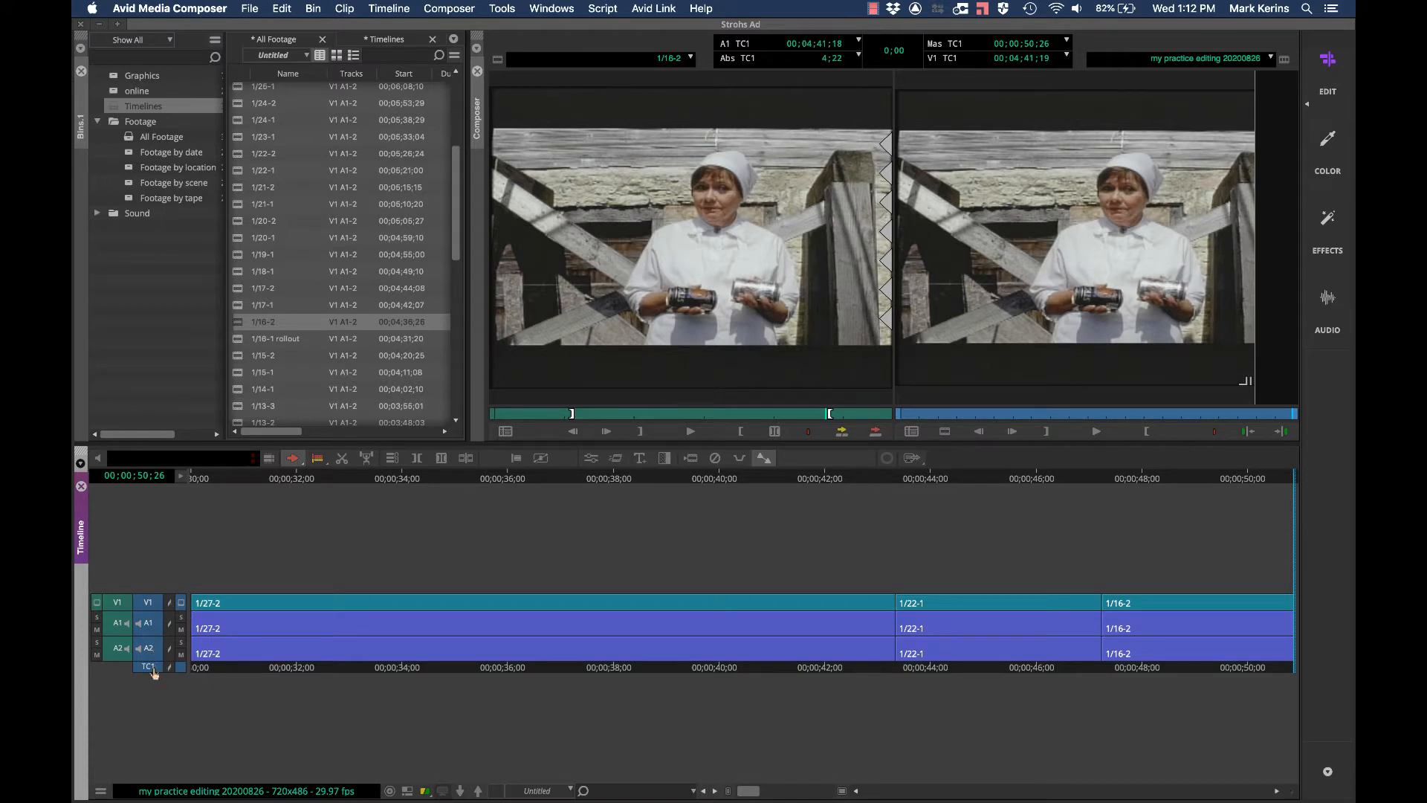
drag(153, 673, 151, 614)
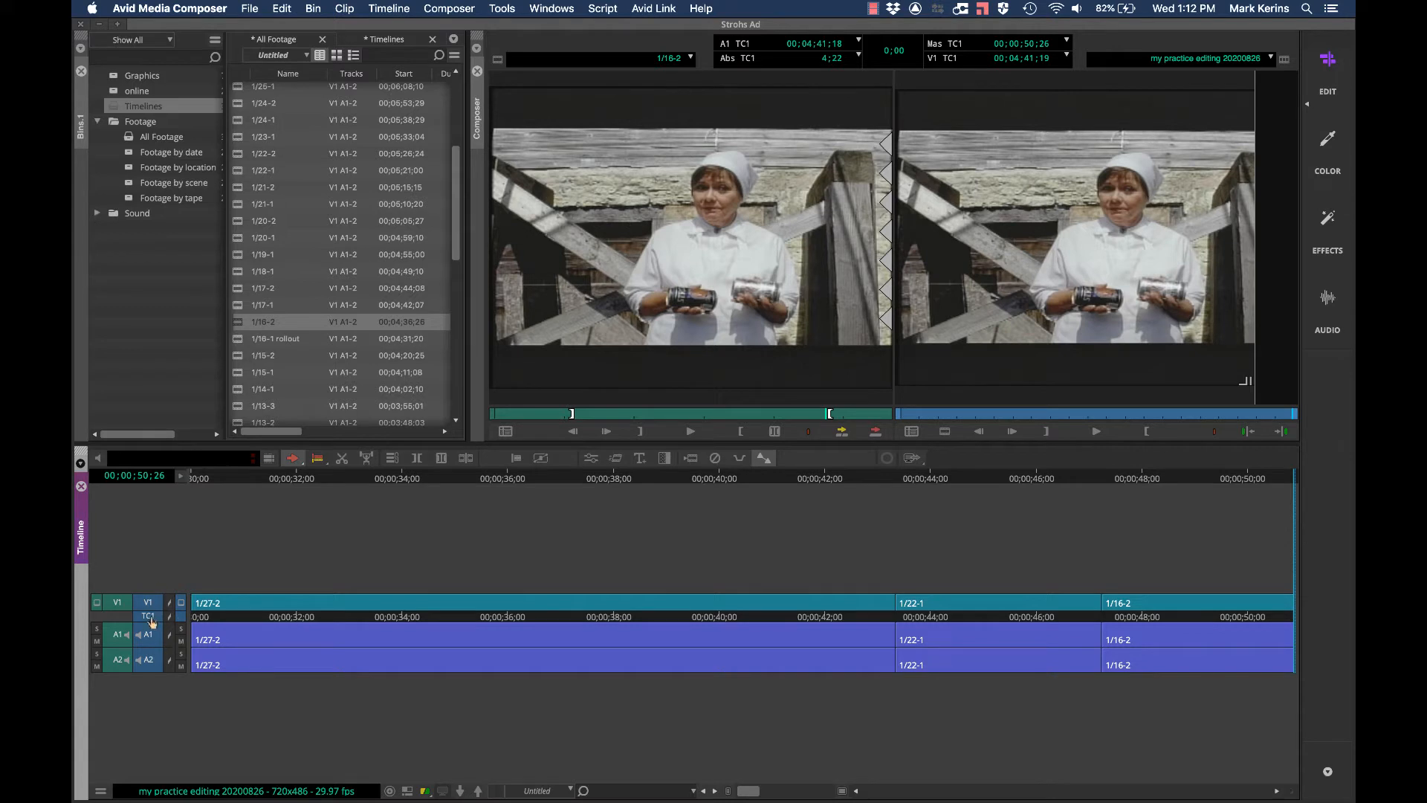
Move the TC1 timecode track below A2, then enlarge the A1 track's height and shrink it back
drag(152, 661, 151, 666)
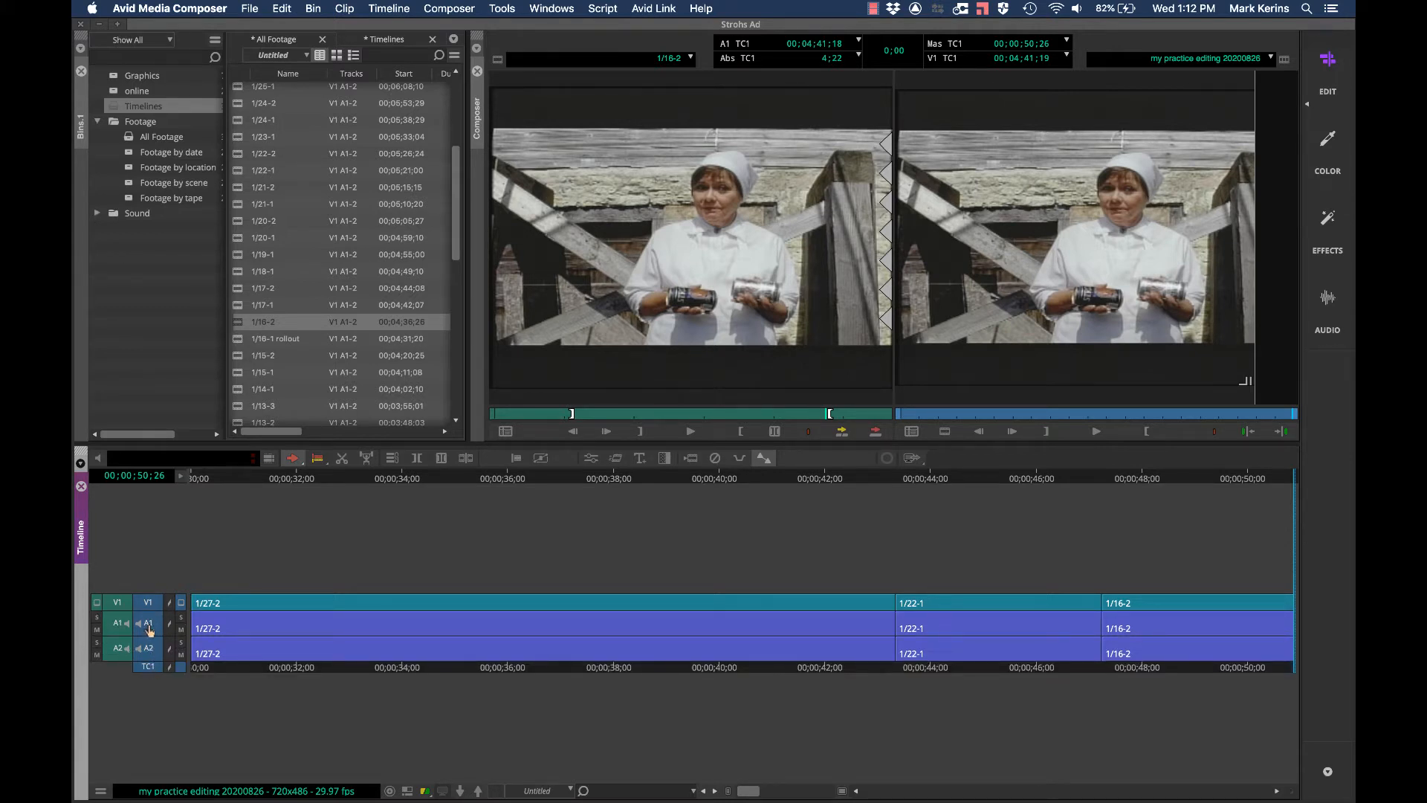
mouse_move(149, 629)
mouse_down()
mouse_move(150, 653)
mouse_move(147, 629)
mouse_up()
drag(148, 636, 150, 680)
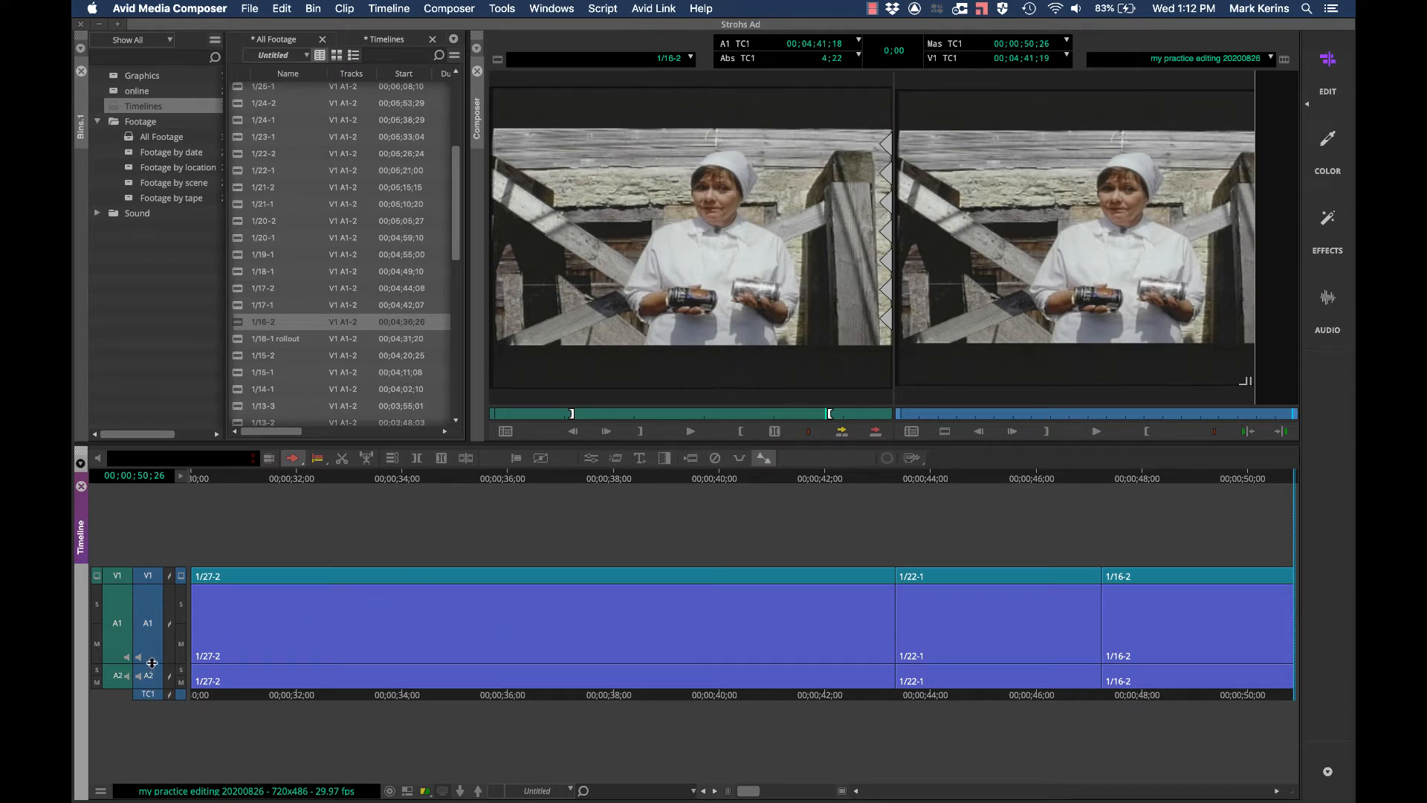
drag(152, 662, 152, 623)
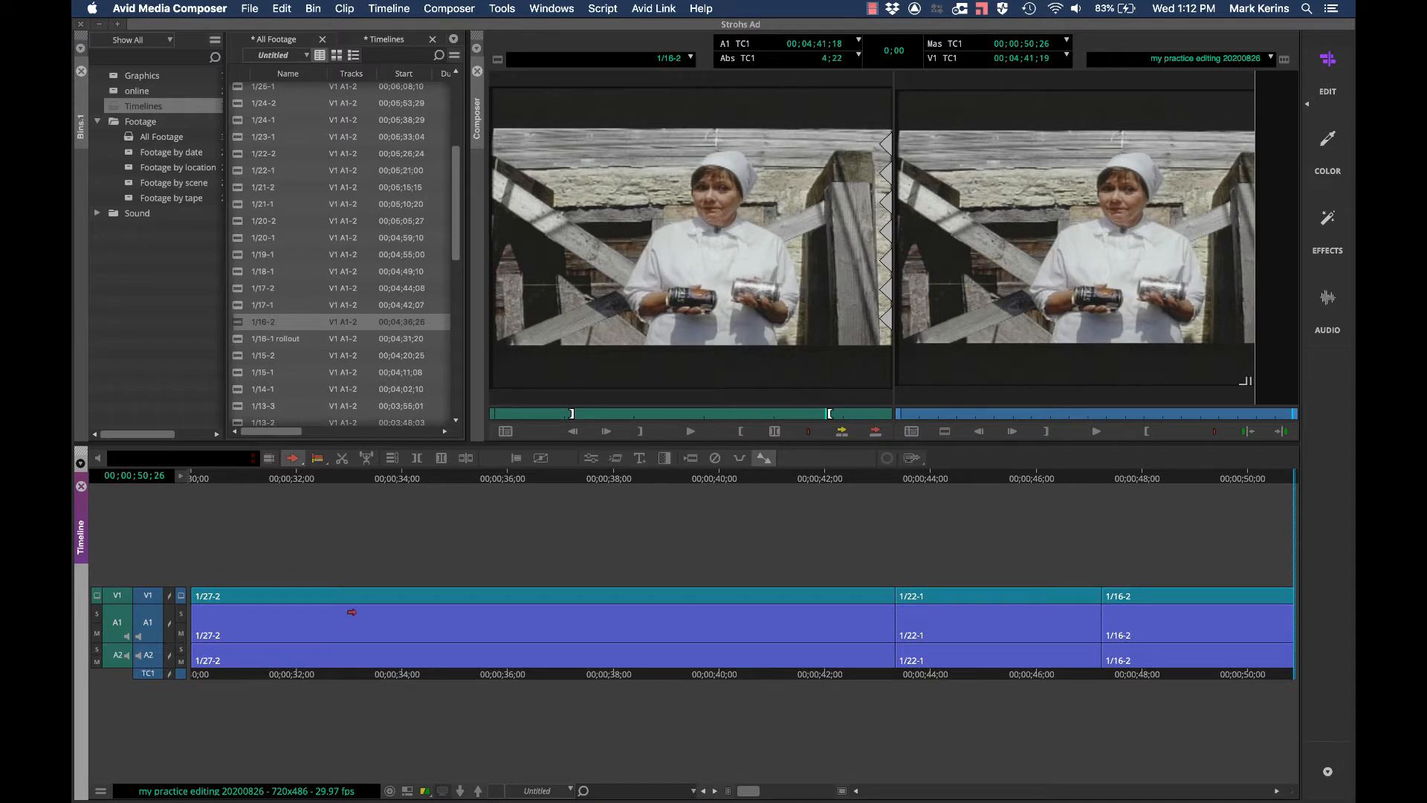
drag(155, 644, 155, 633)
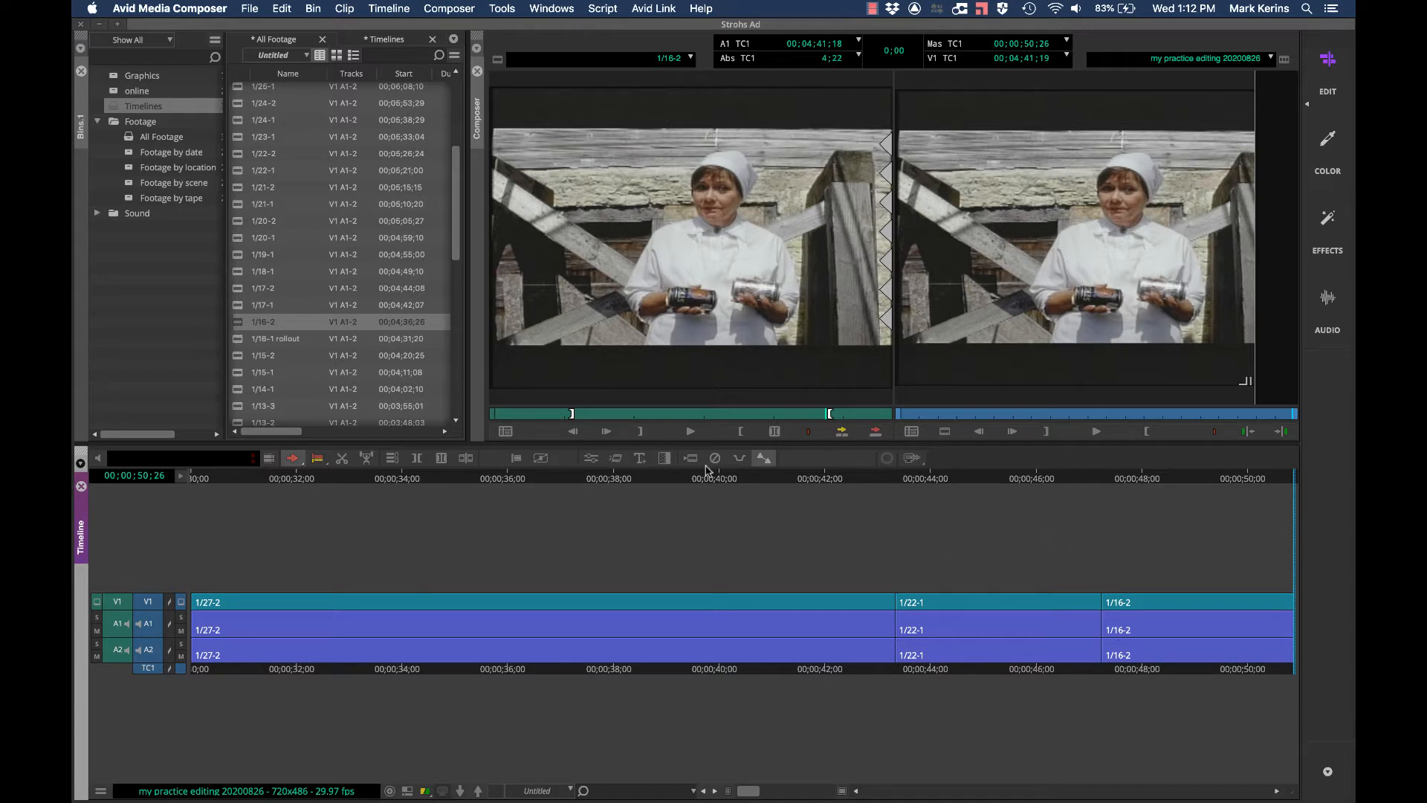
Load clip 1/13-3 in the source monitor and mark it from 2;26 to 4;11
double_click(238, 356)
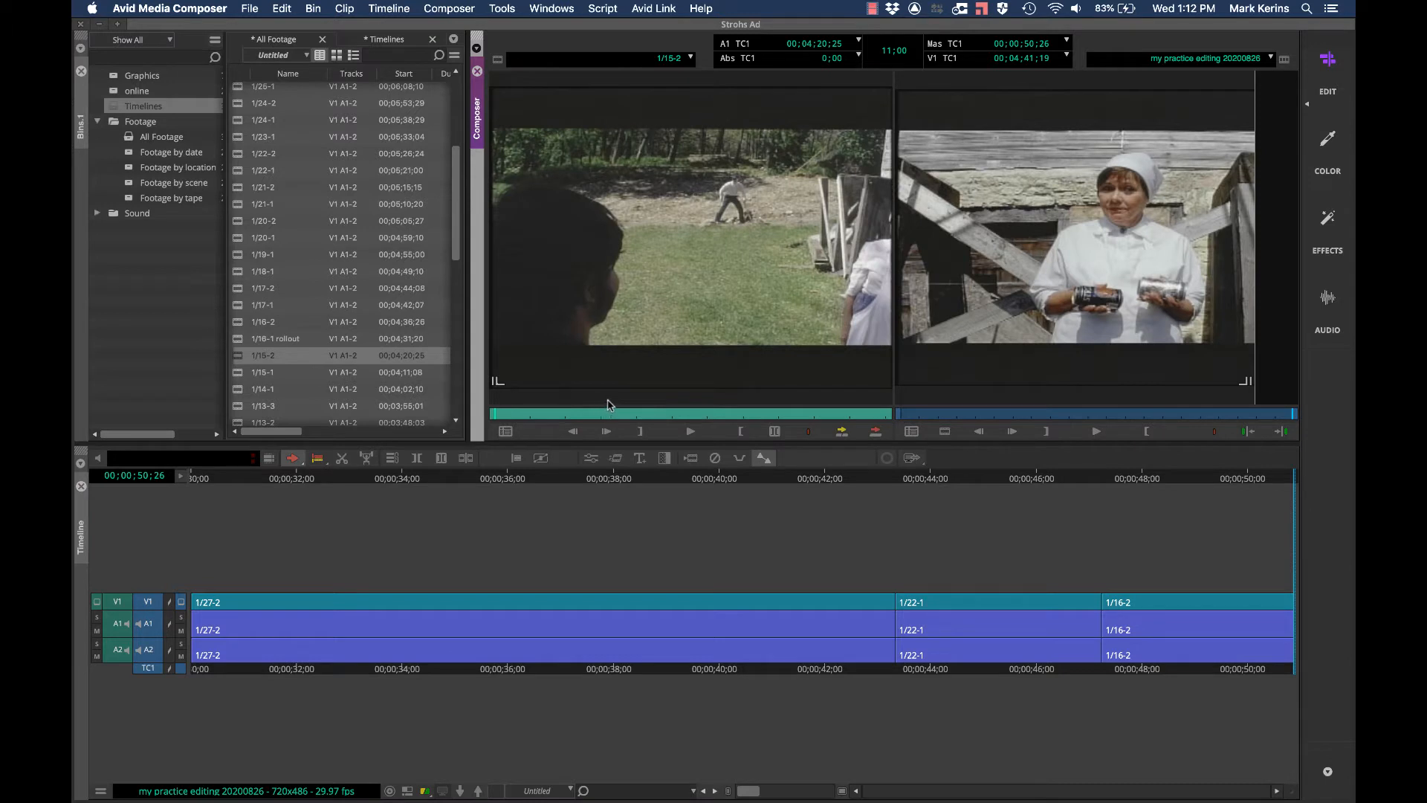
double_click(239, 406)
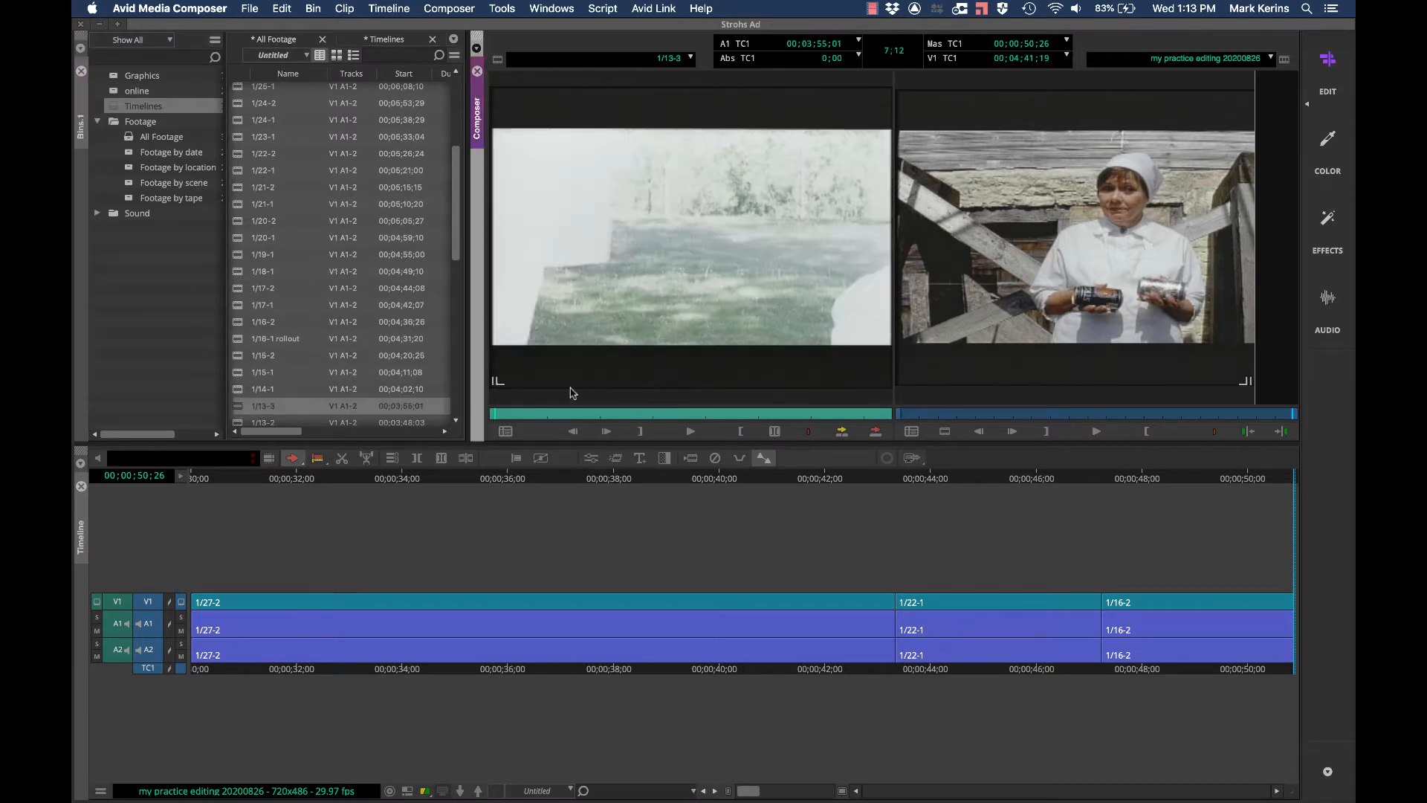
drag(607, 414, 643, 414)
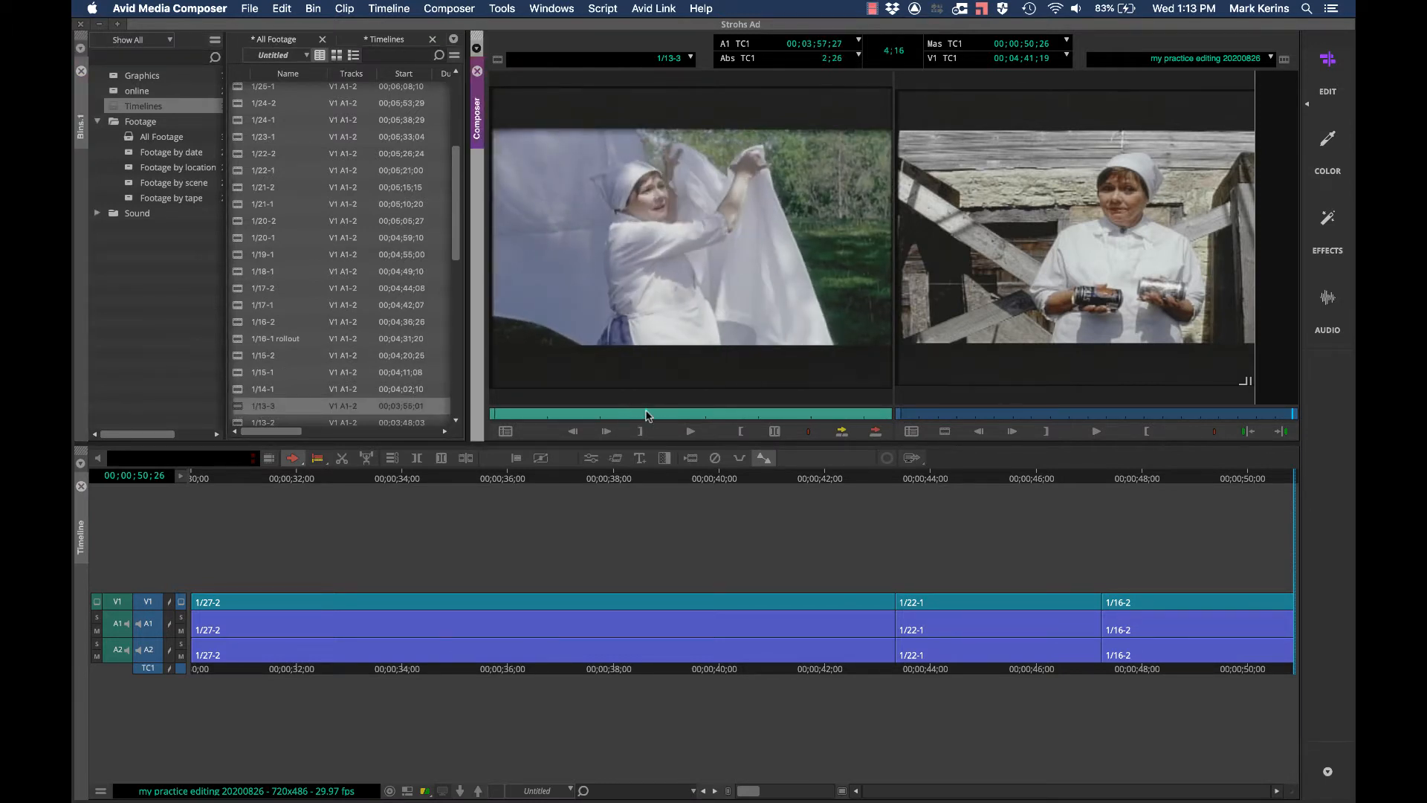
key(i)
key(space)
key(o)
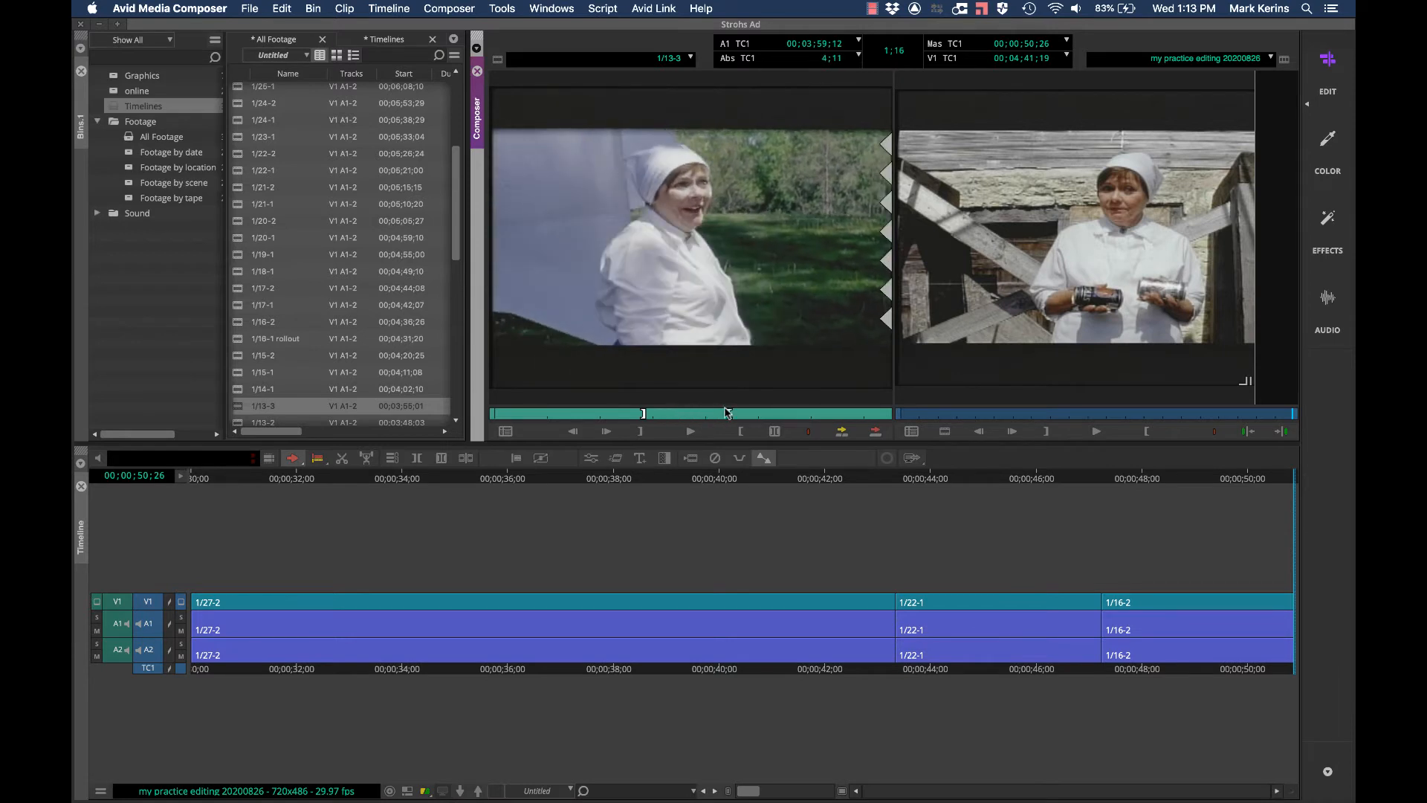
Try overwriting the marked part of 1/13-3 onto clip 1/27-2 and at two spots in clip 1/22-1, undoing each edit
drag(657, 324, 655, 632)
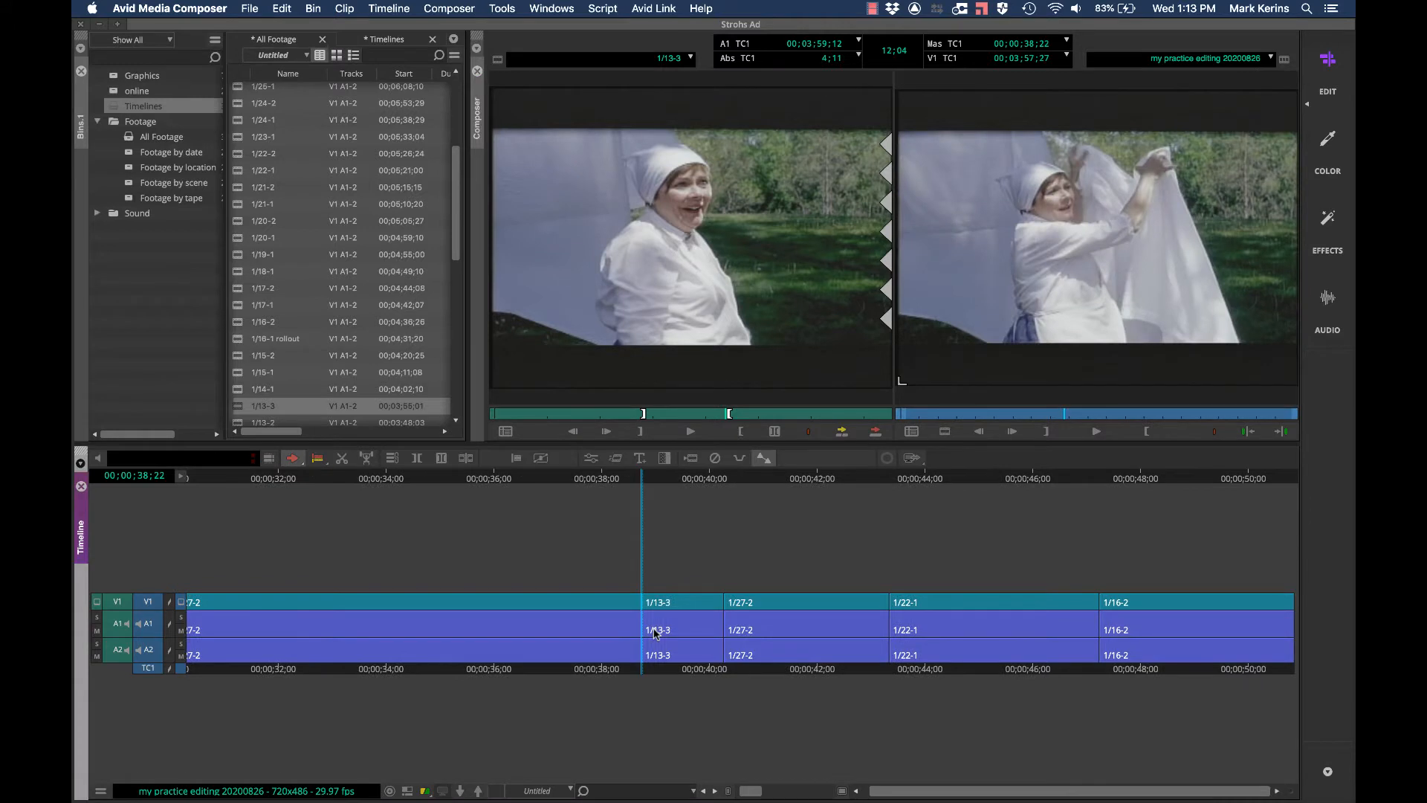
key(super+z)
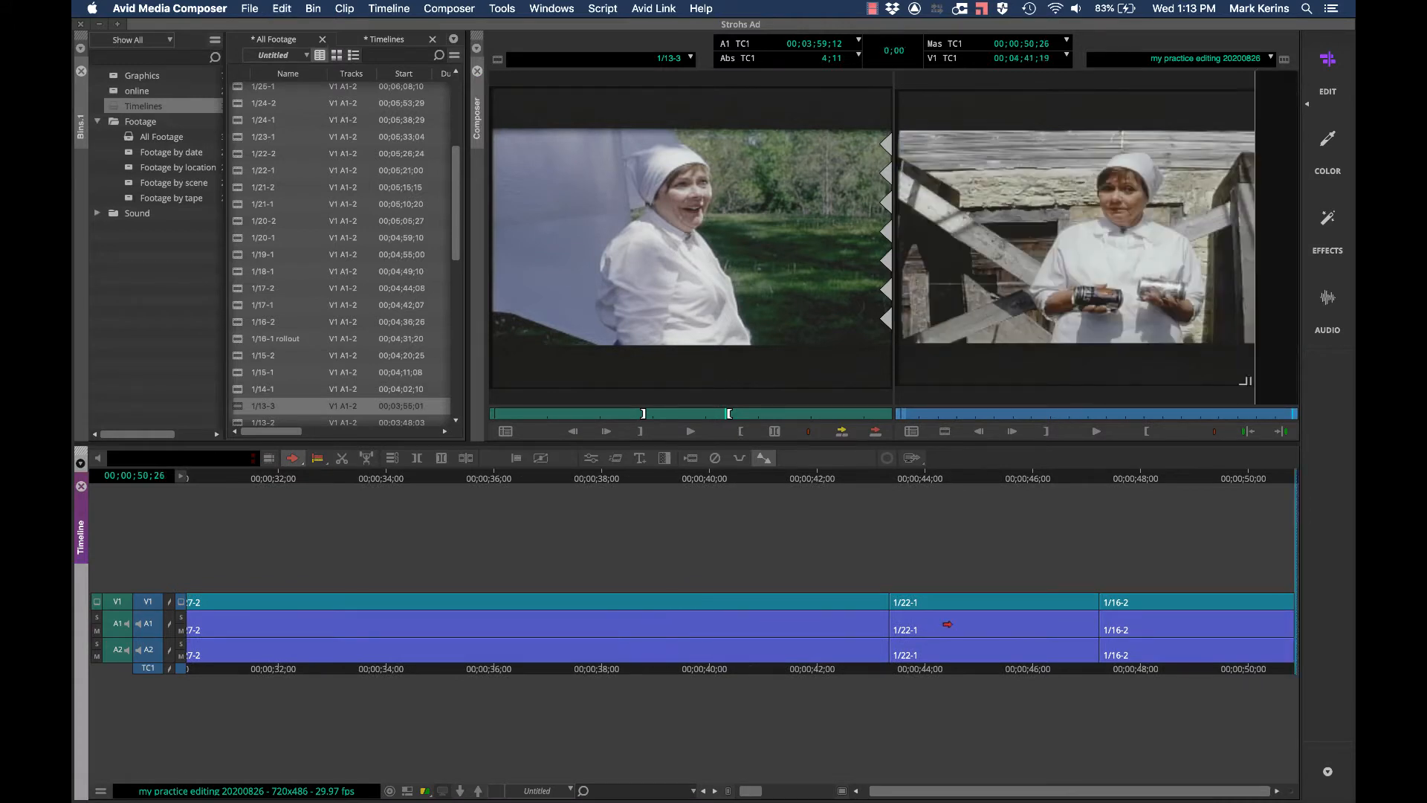
drag(717, 308, 906, 647)
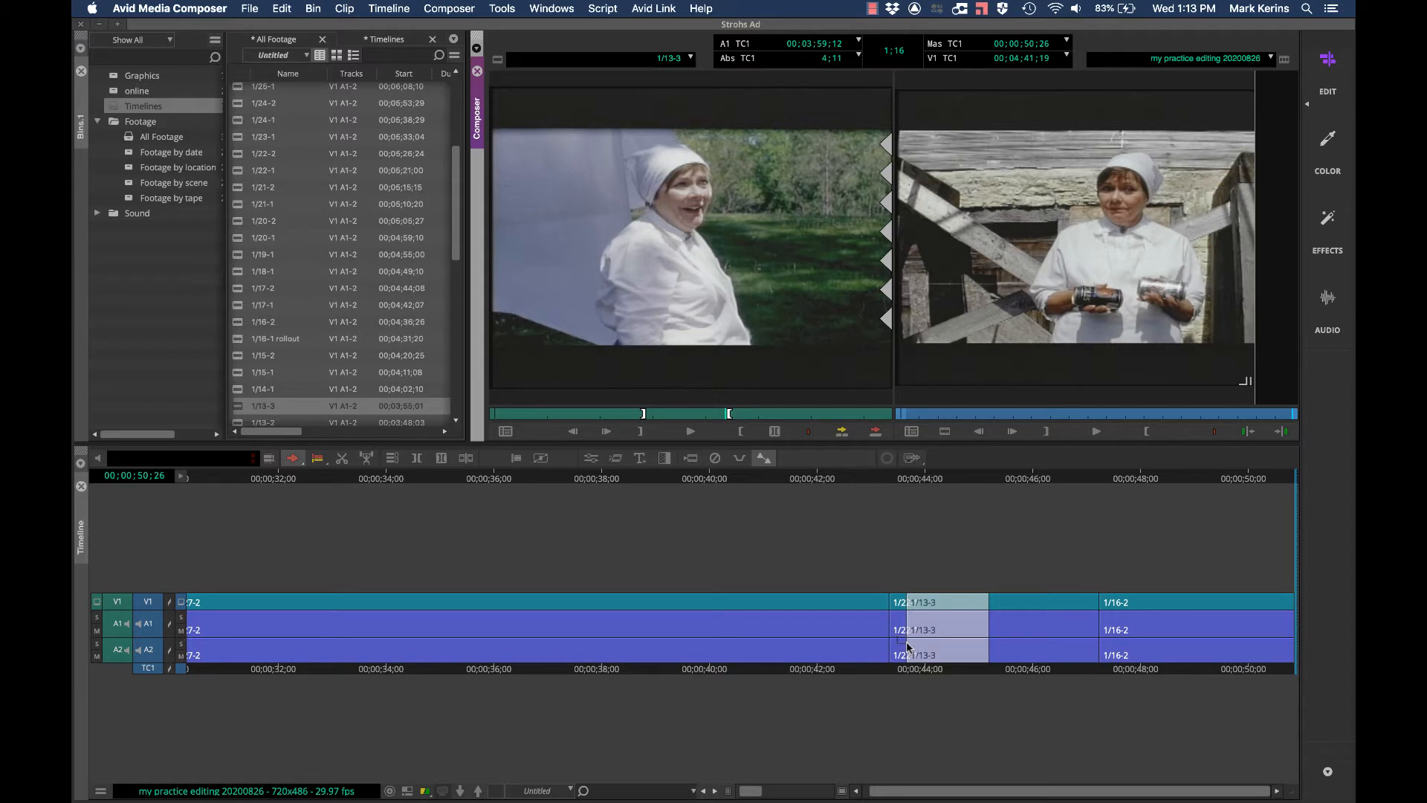
drag(905, 646, 907, 646)
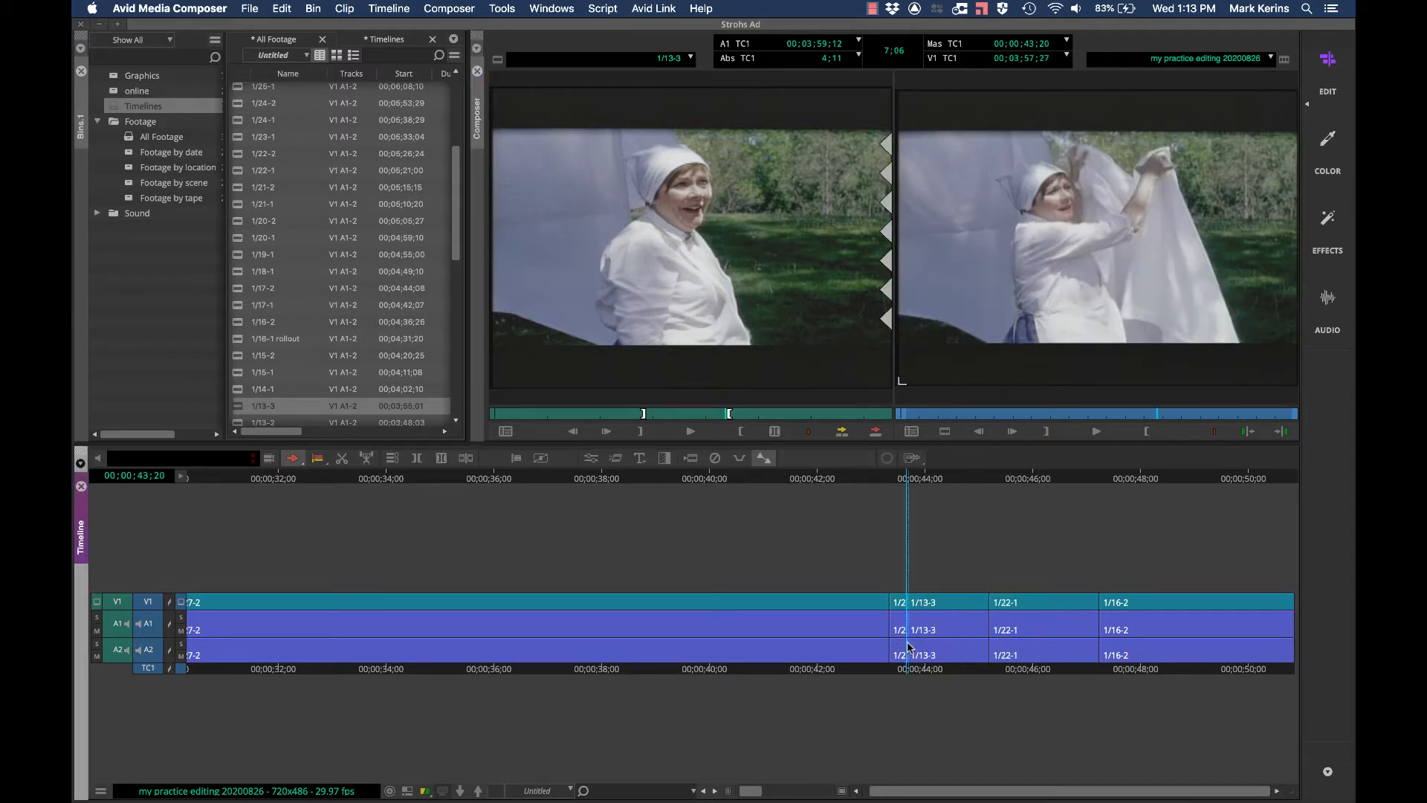
key(super+z)
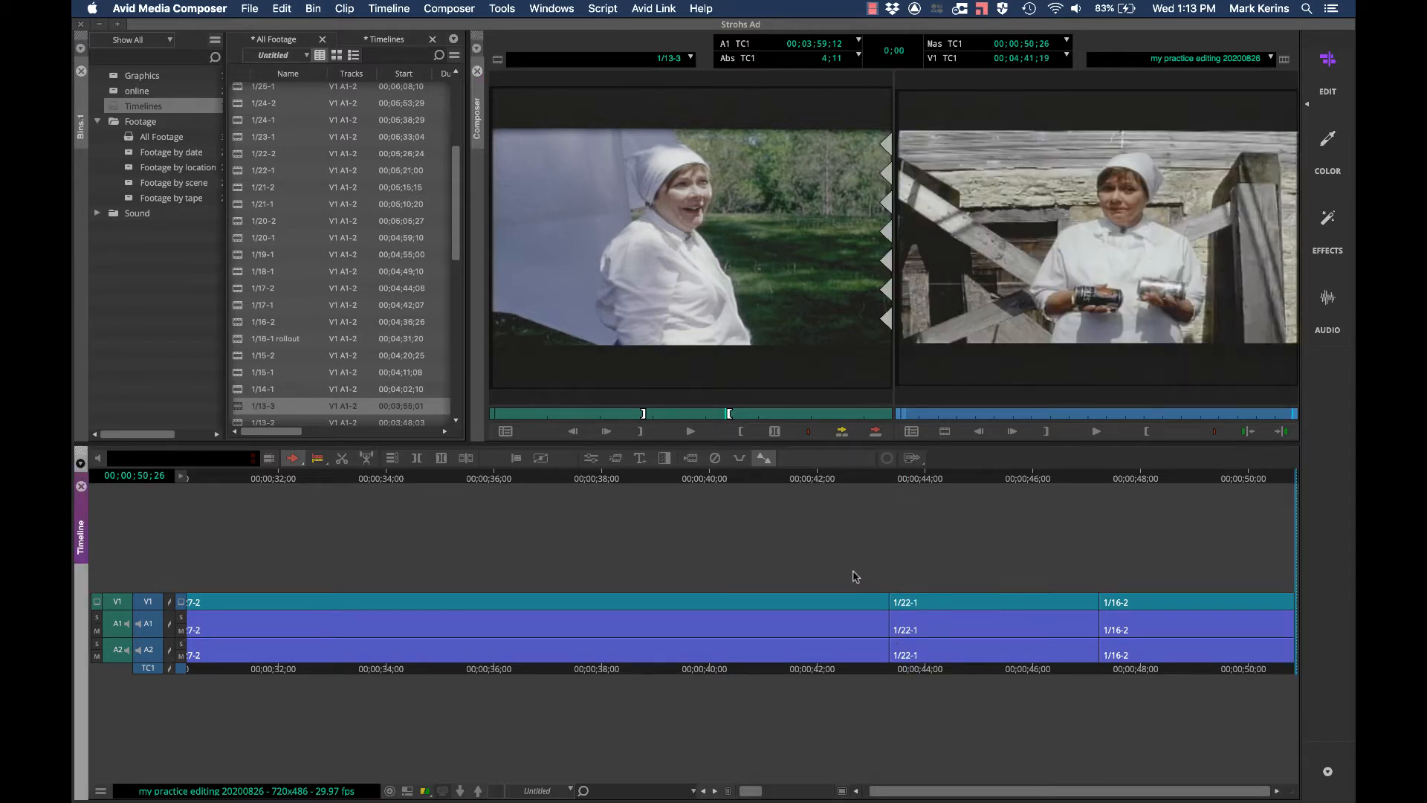
drag(691, 359, 942, 628)
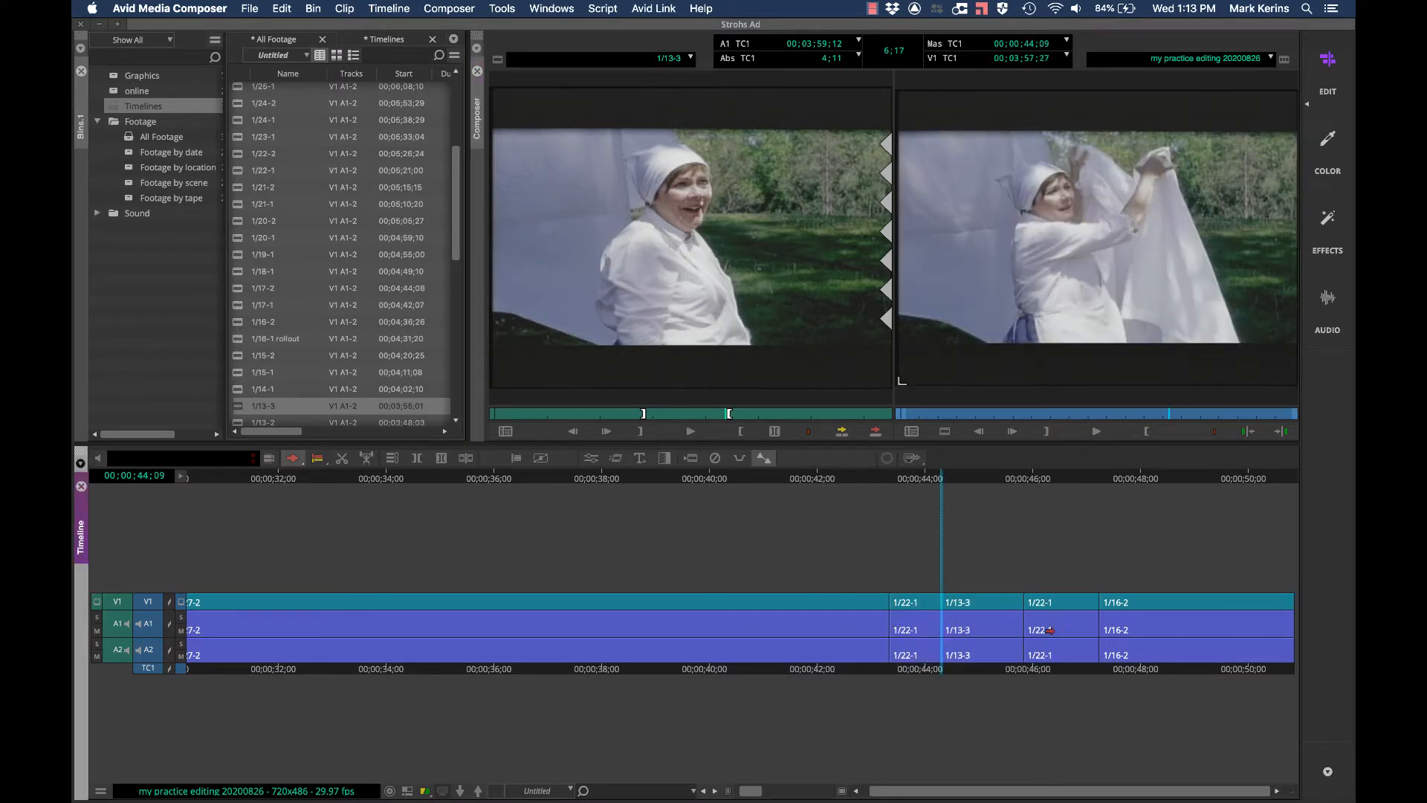
drag(897, 482, 985, 494)
key(super+z)
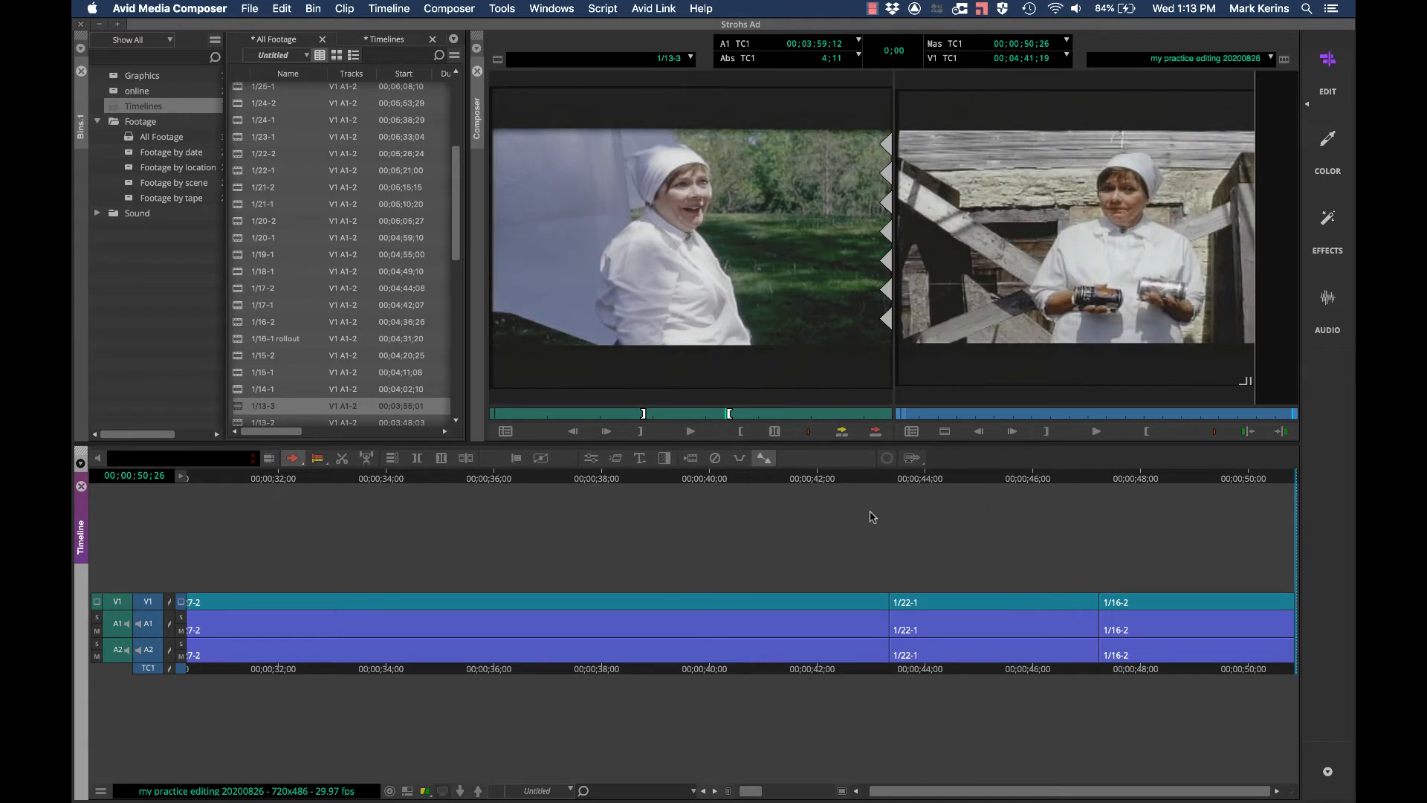
Place the position indicator at 00;00;44;03, overwrite the marked part of 1/13-3 there, and undo the edit
drag(844, 478, 931, 496)
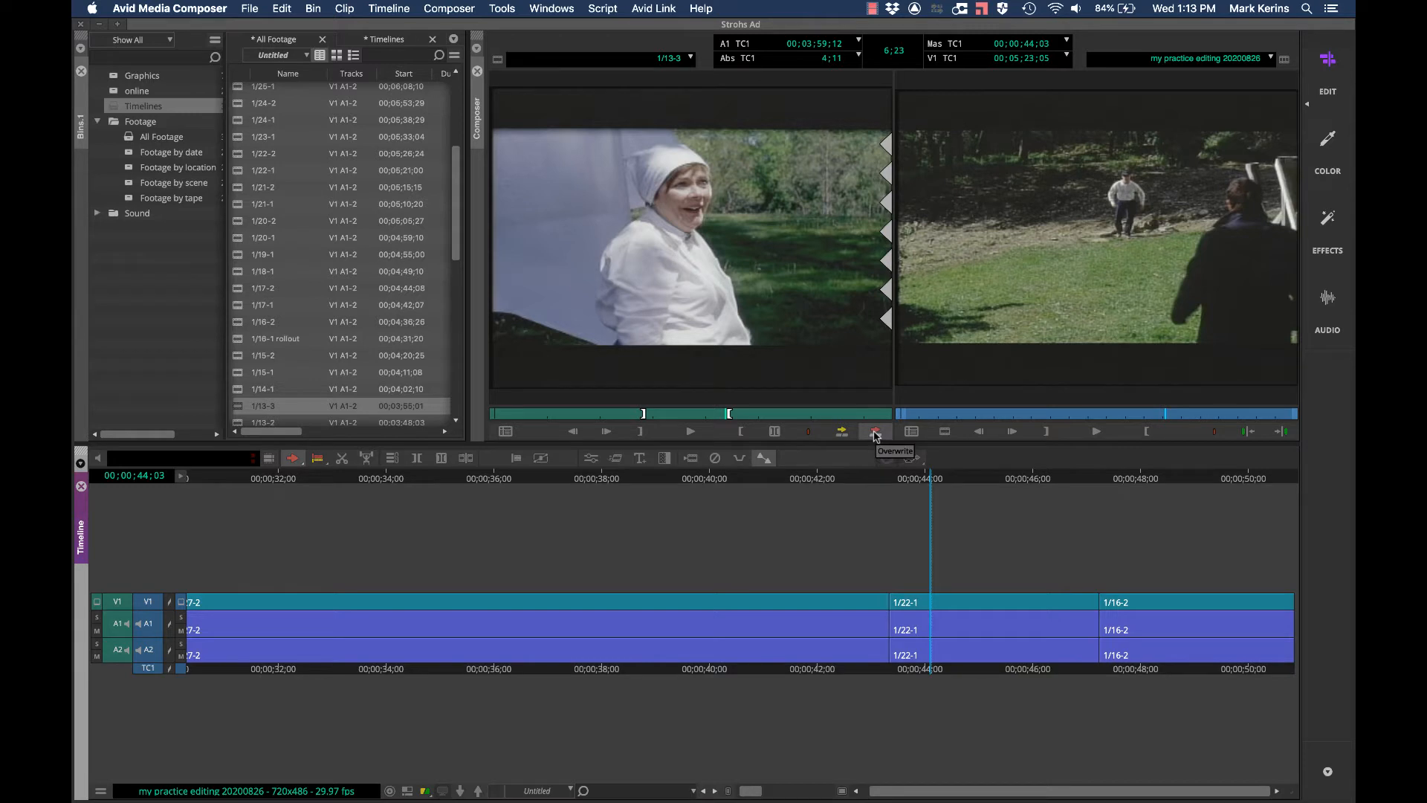
click(876, 432)
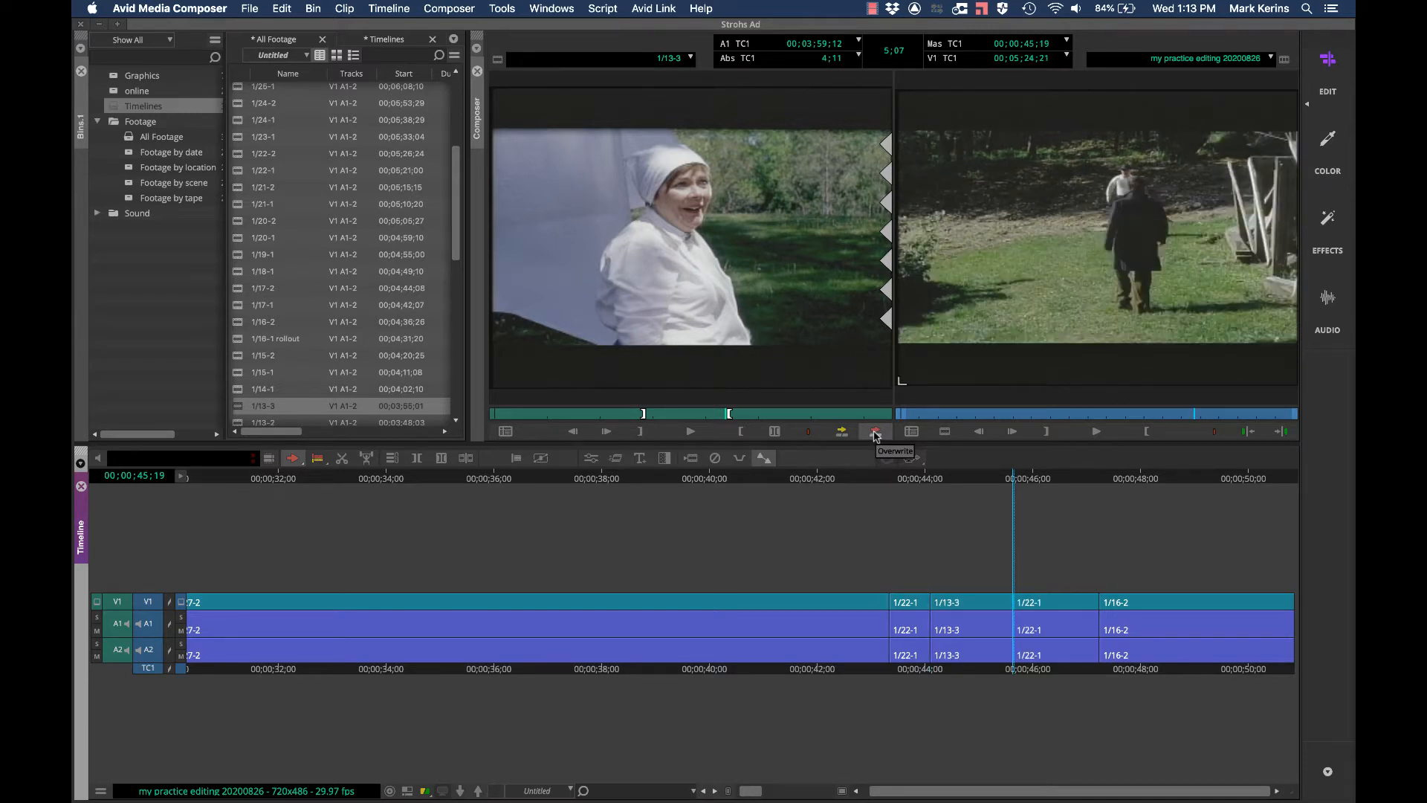
key(super+z)
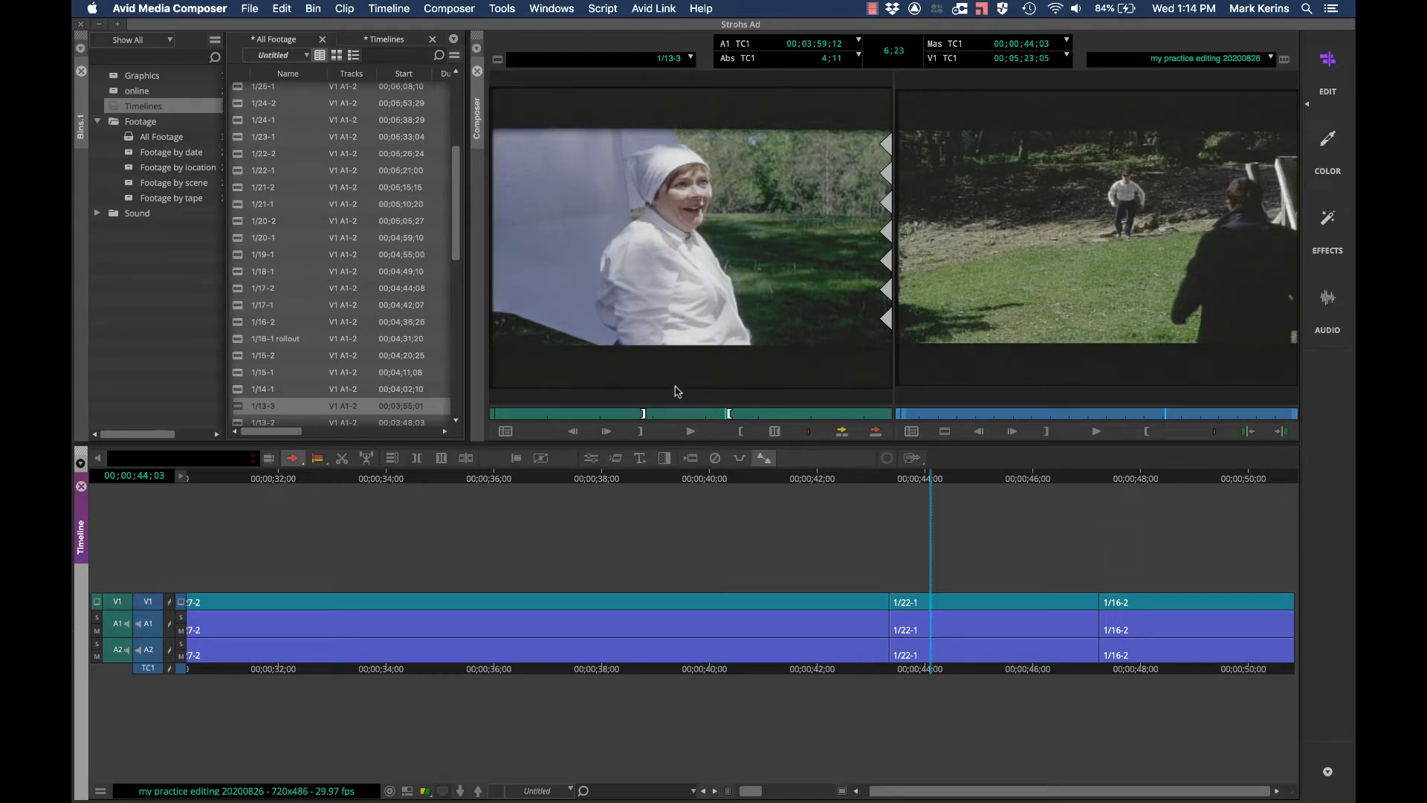
Splice the marked part of 1/13-3 in at 00;00;44;03, and undo and redo the splice to compare both states
key(v)
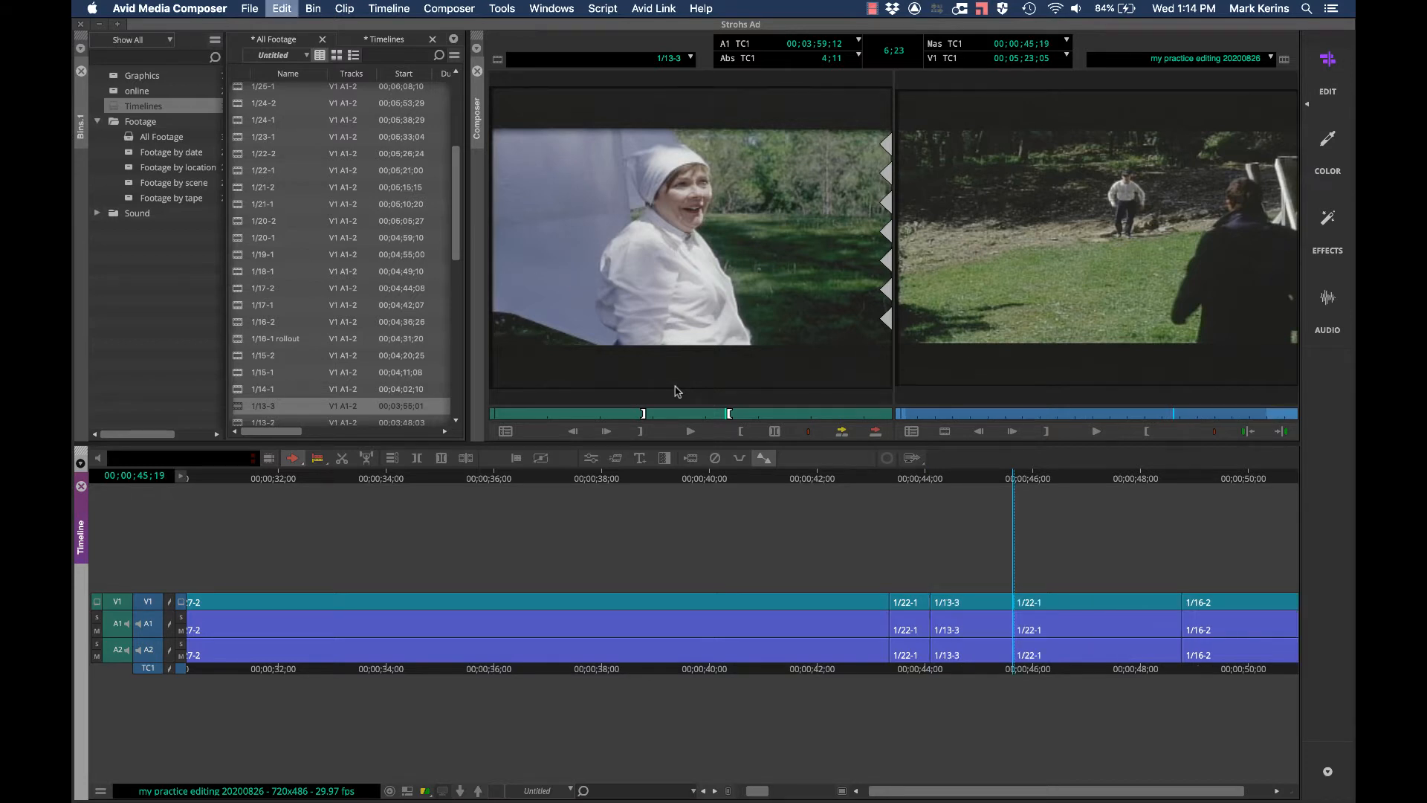
key(super+z)
key(super+r)
key(super+z)
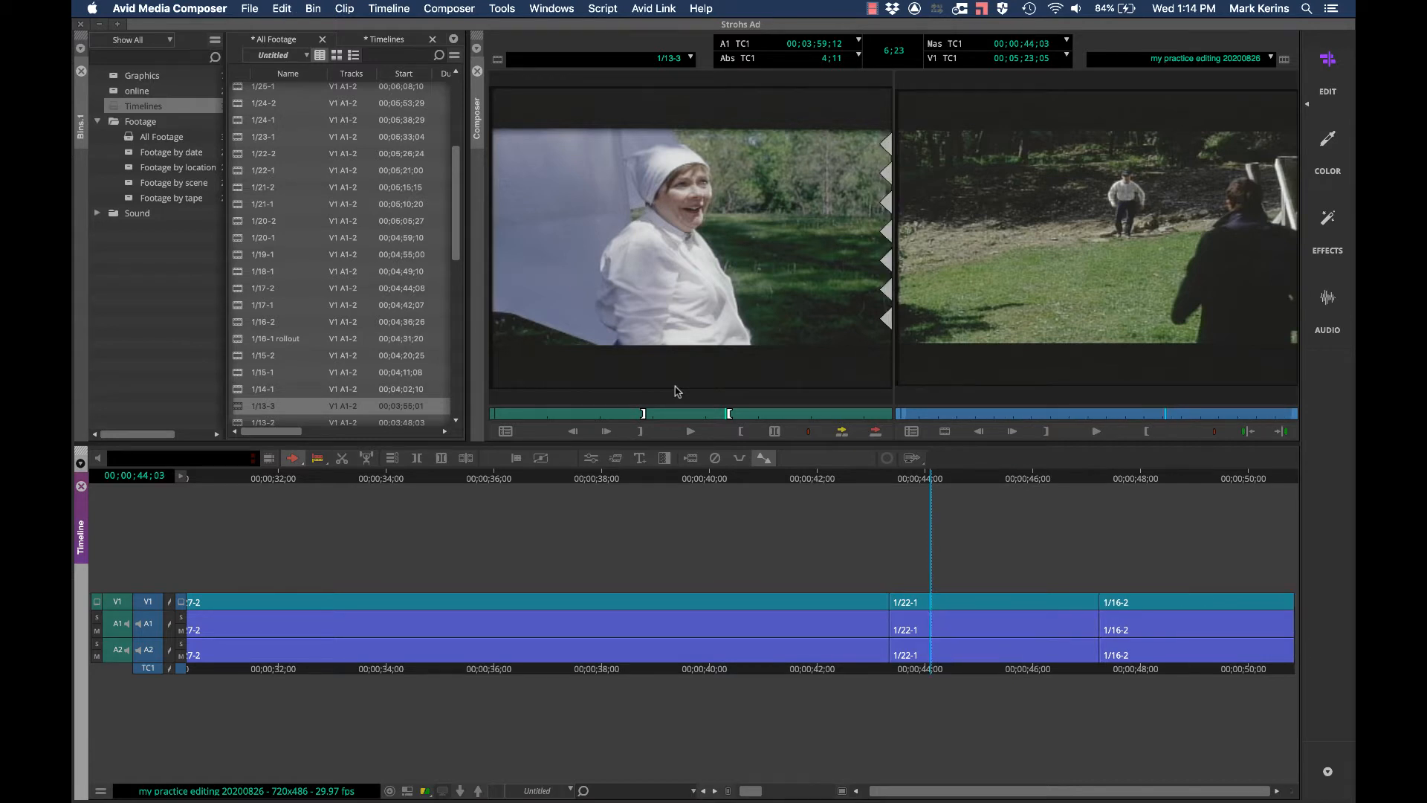
key(super+r)
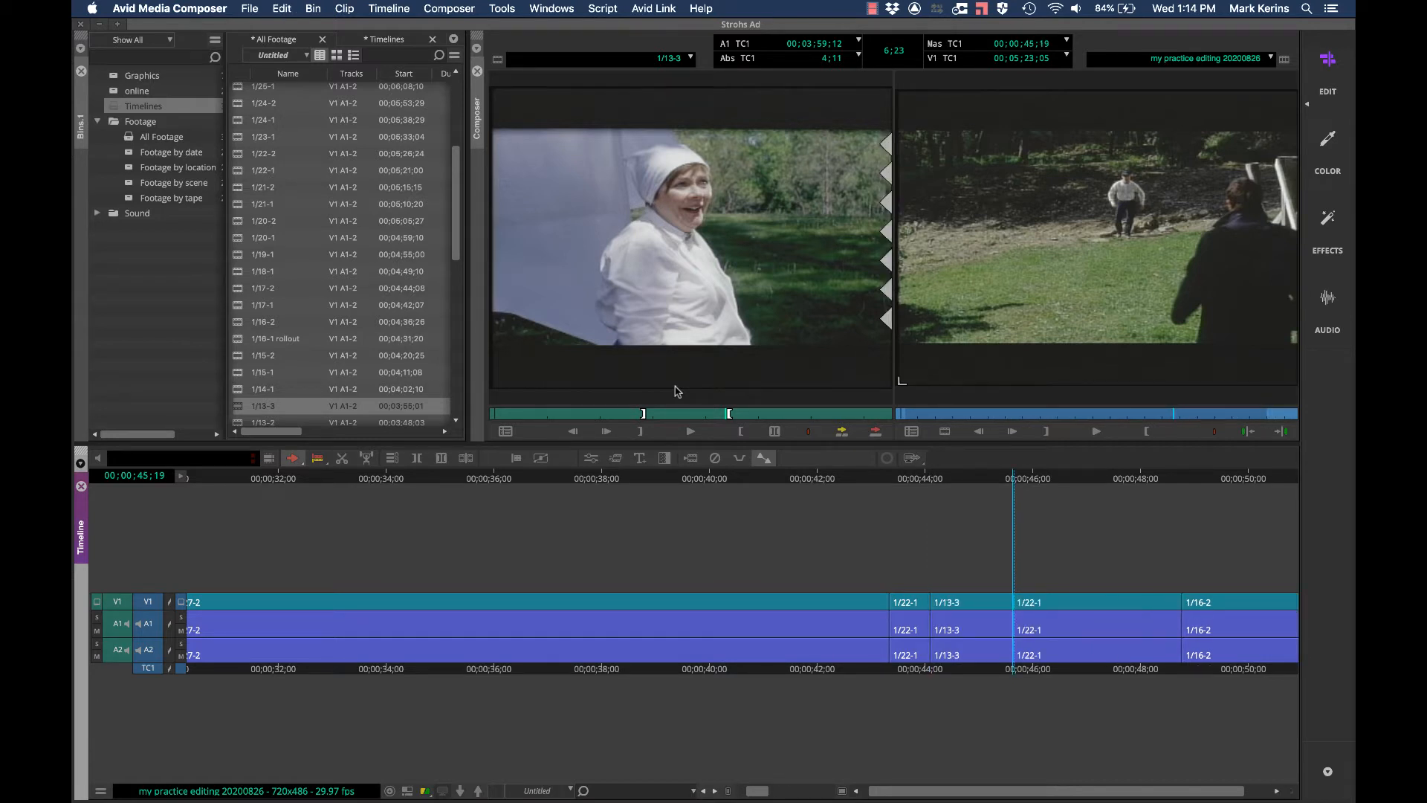
key(super+z)
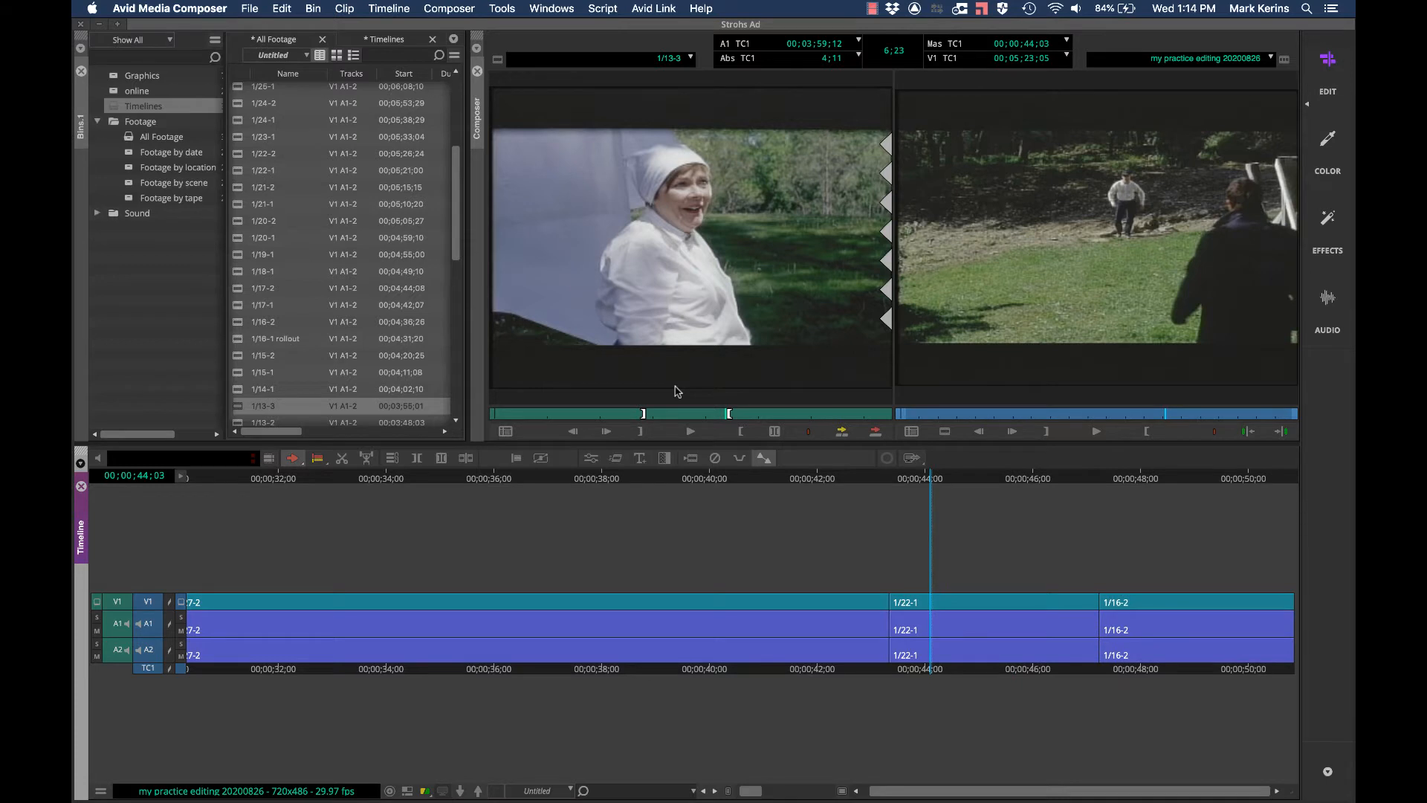
Overwrite the marked part of 1/13-3 onto clip 1/22-1 at 00;00;44;03, and go back to the start of 1/22-1
key(super+r)
key(super+z)
key(super+r)
key(a)
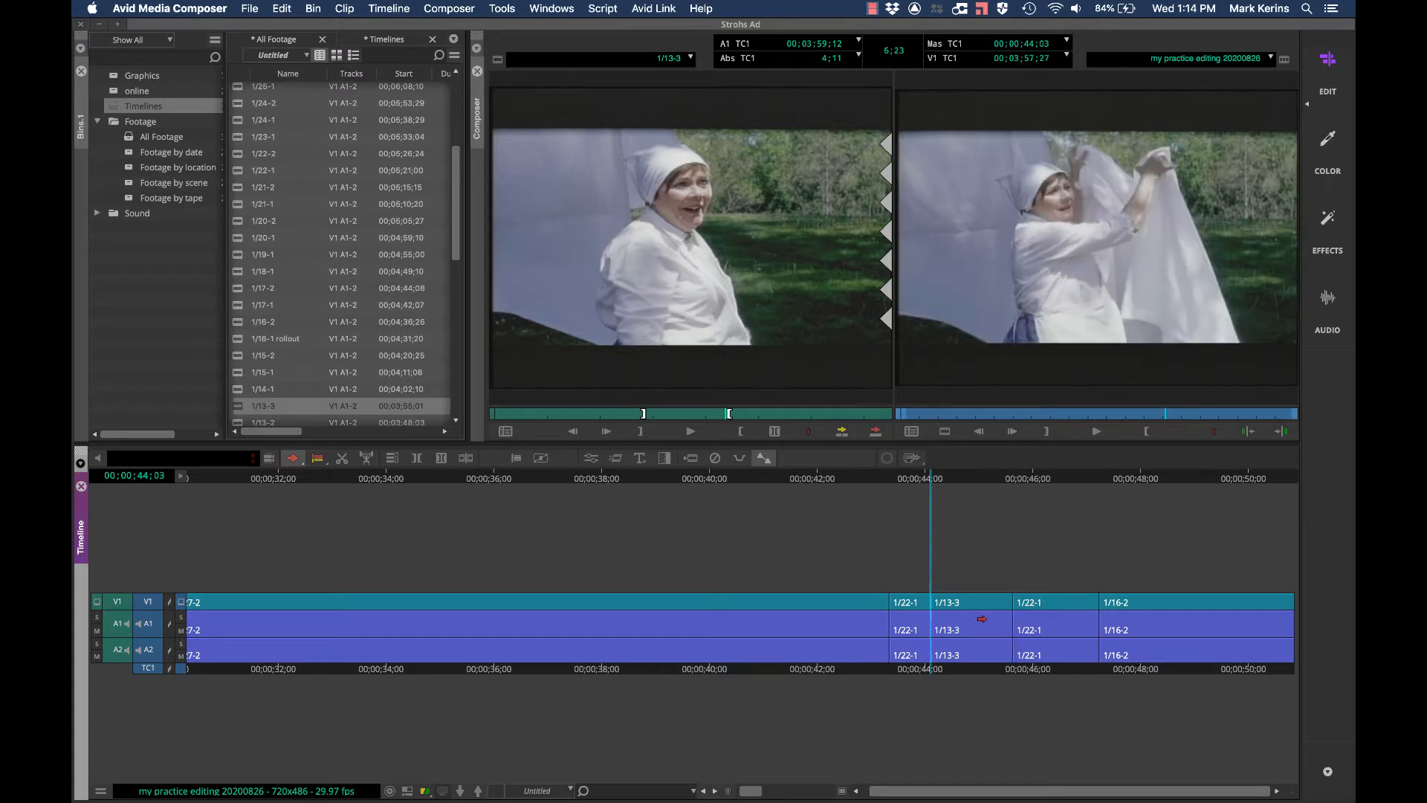
key(a)
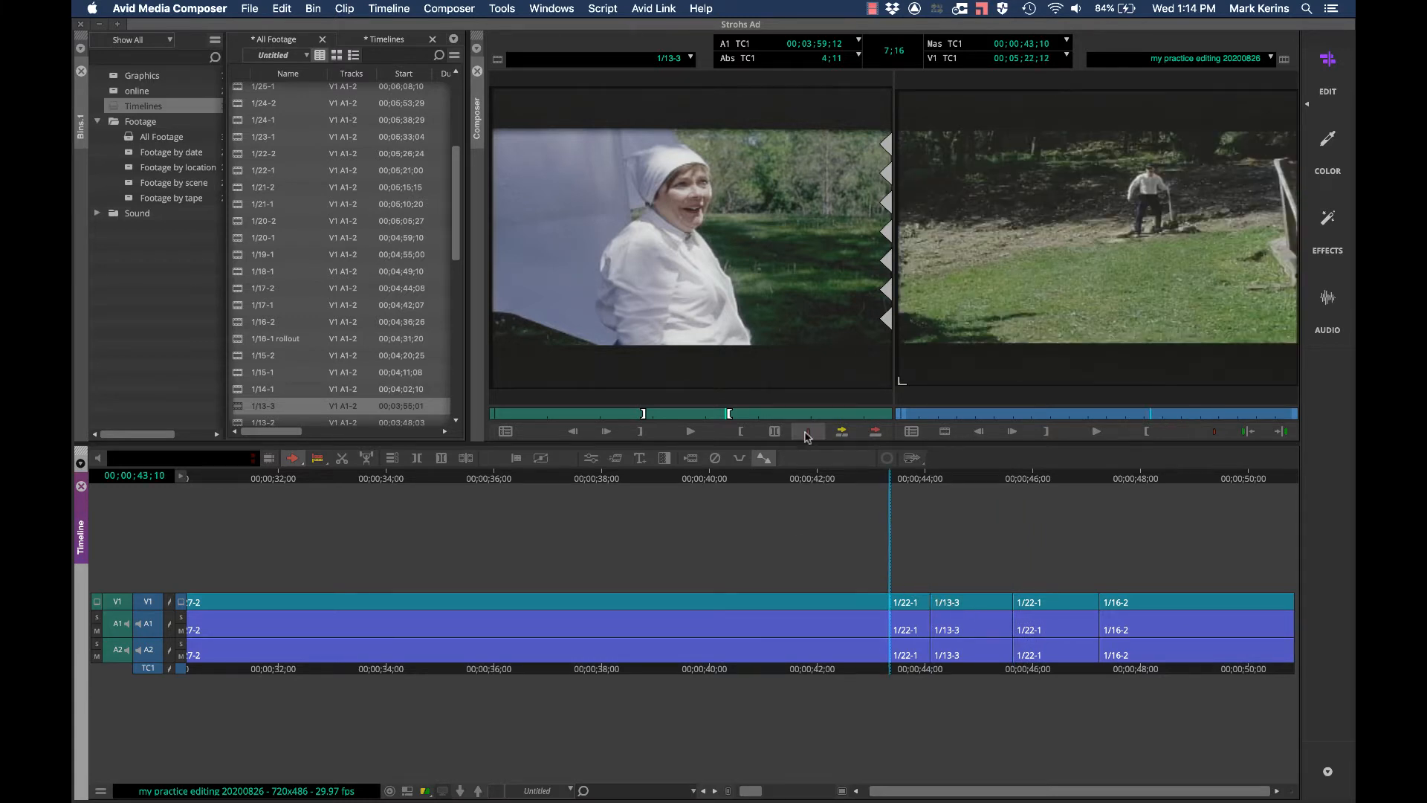
Overwrite 1/13-3 across the cut from 1/27-2 to 1/22-1, first at 00;00;42;29 and again at 00;00;43;02, undoing both edits
drag(725, 306, 871, 585)
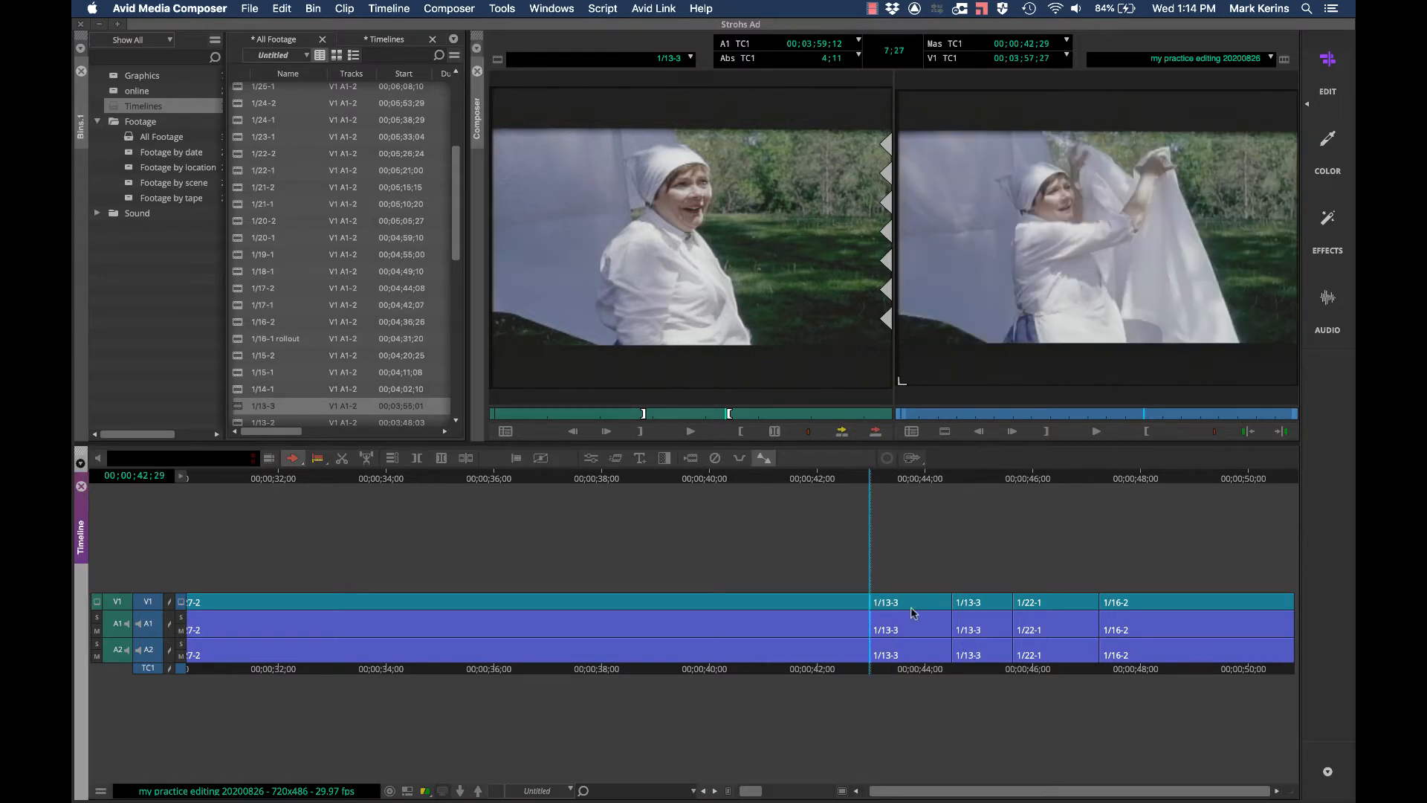
key(super+z)
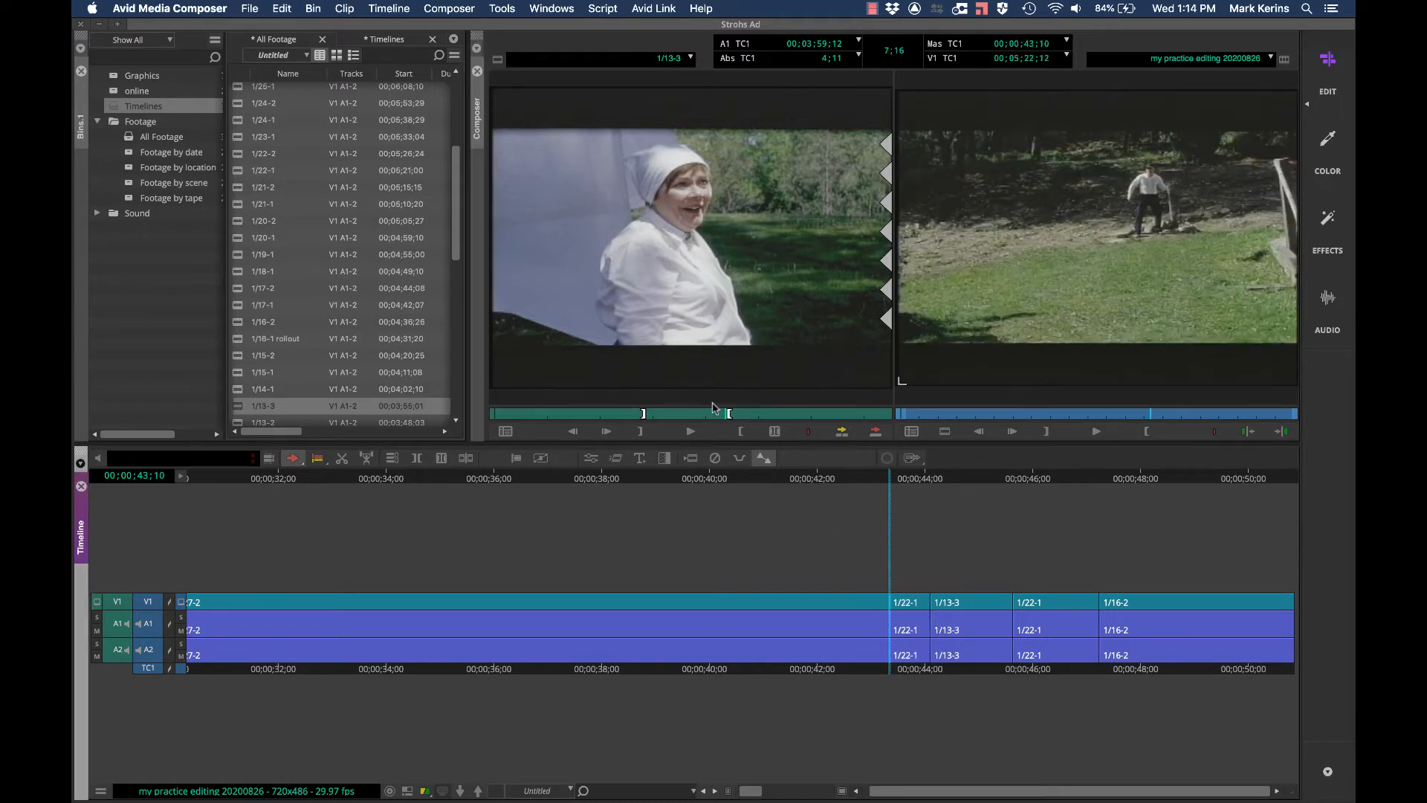
click(875, 481)
key(b)
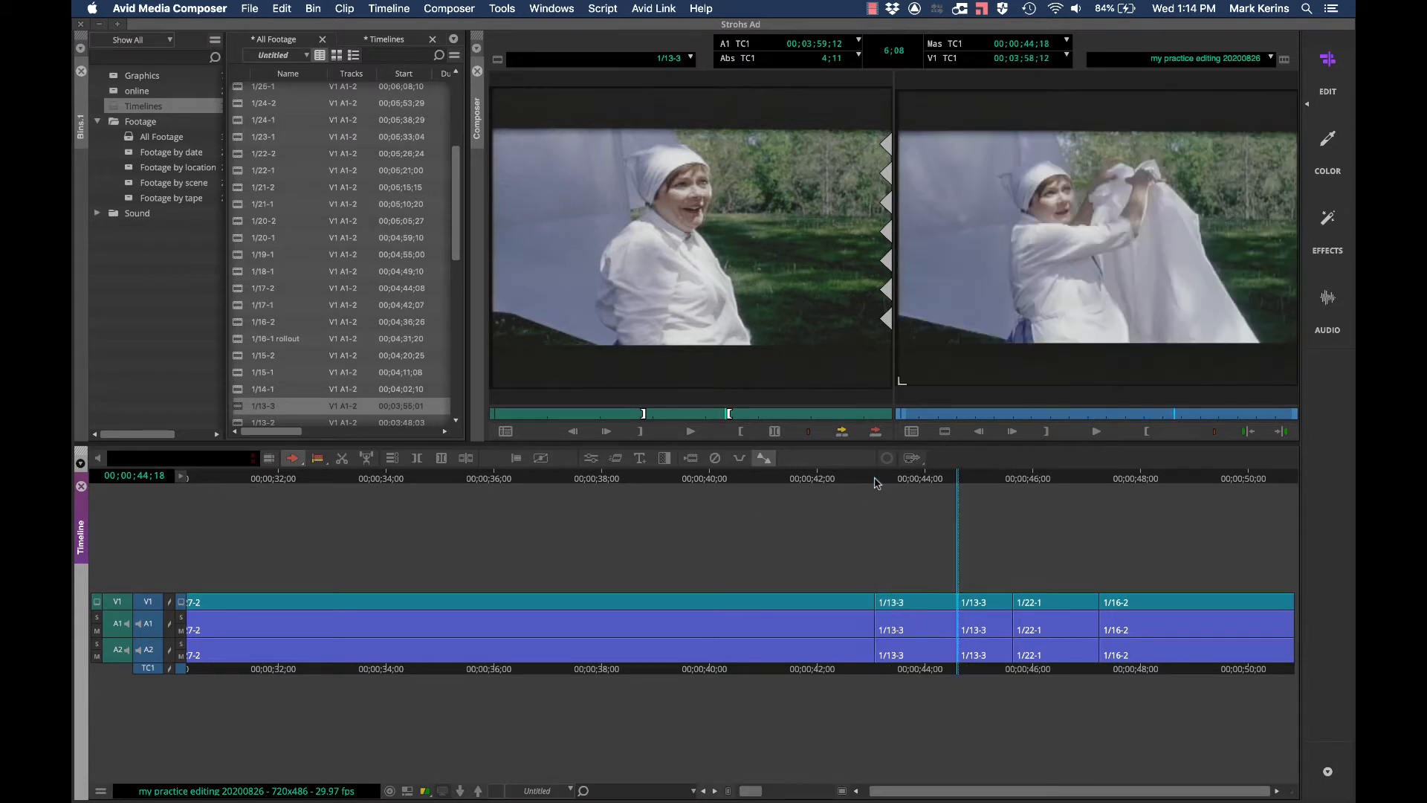
key(super+z)
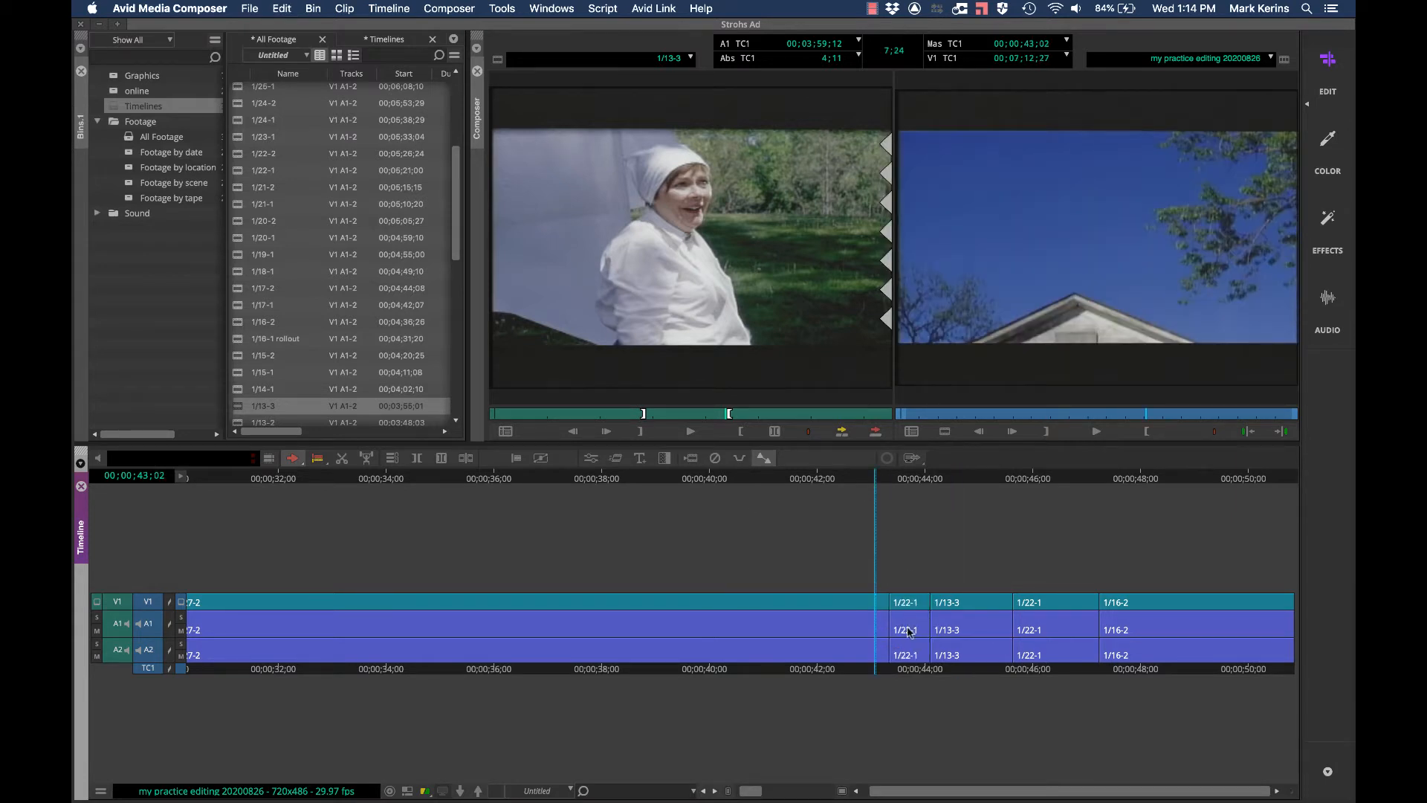
Compare overwriting and splicing the marked part of 1/13-3 at 00;00;43;02, undoing each edit
key(b)
key(super+z)
key(v)
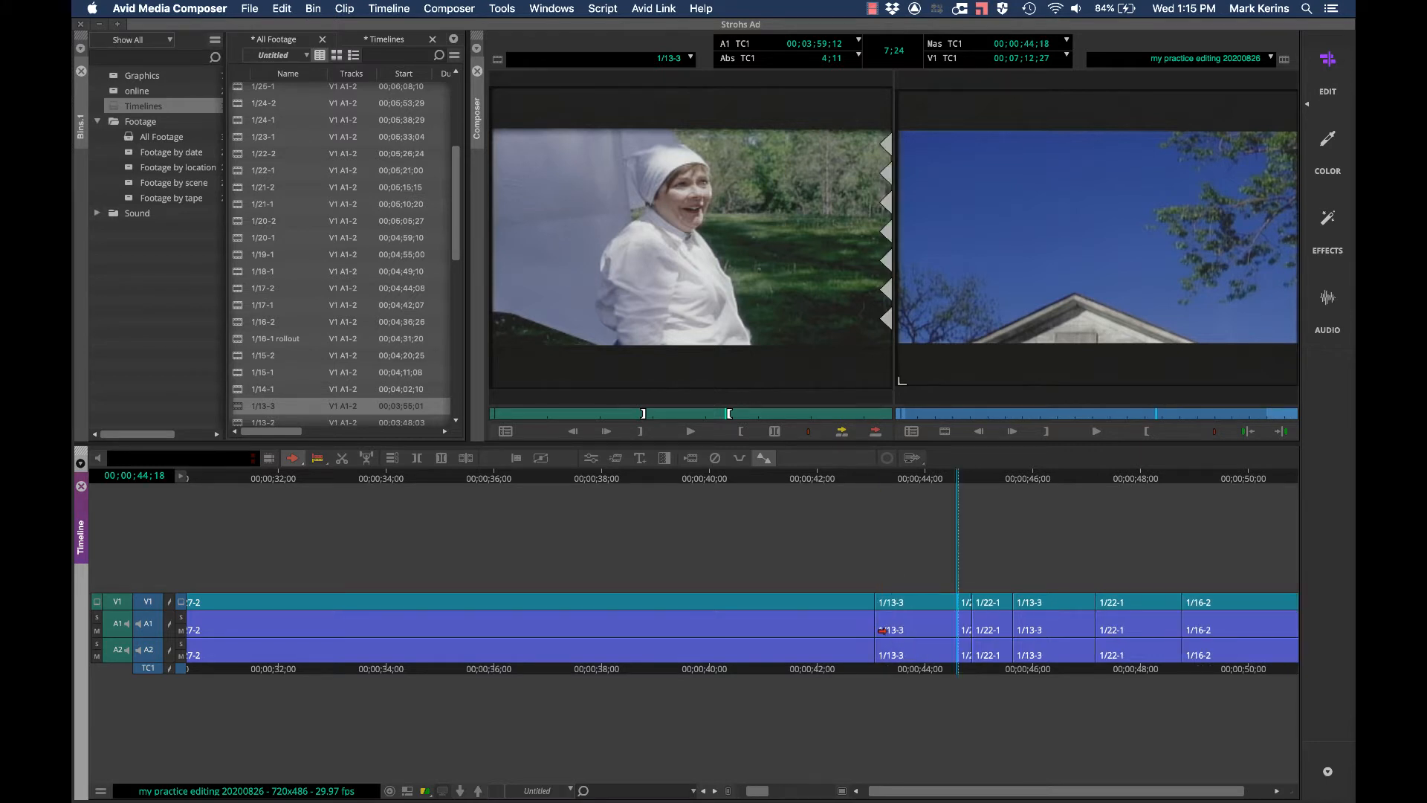
key(super+z)
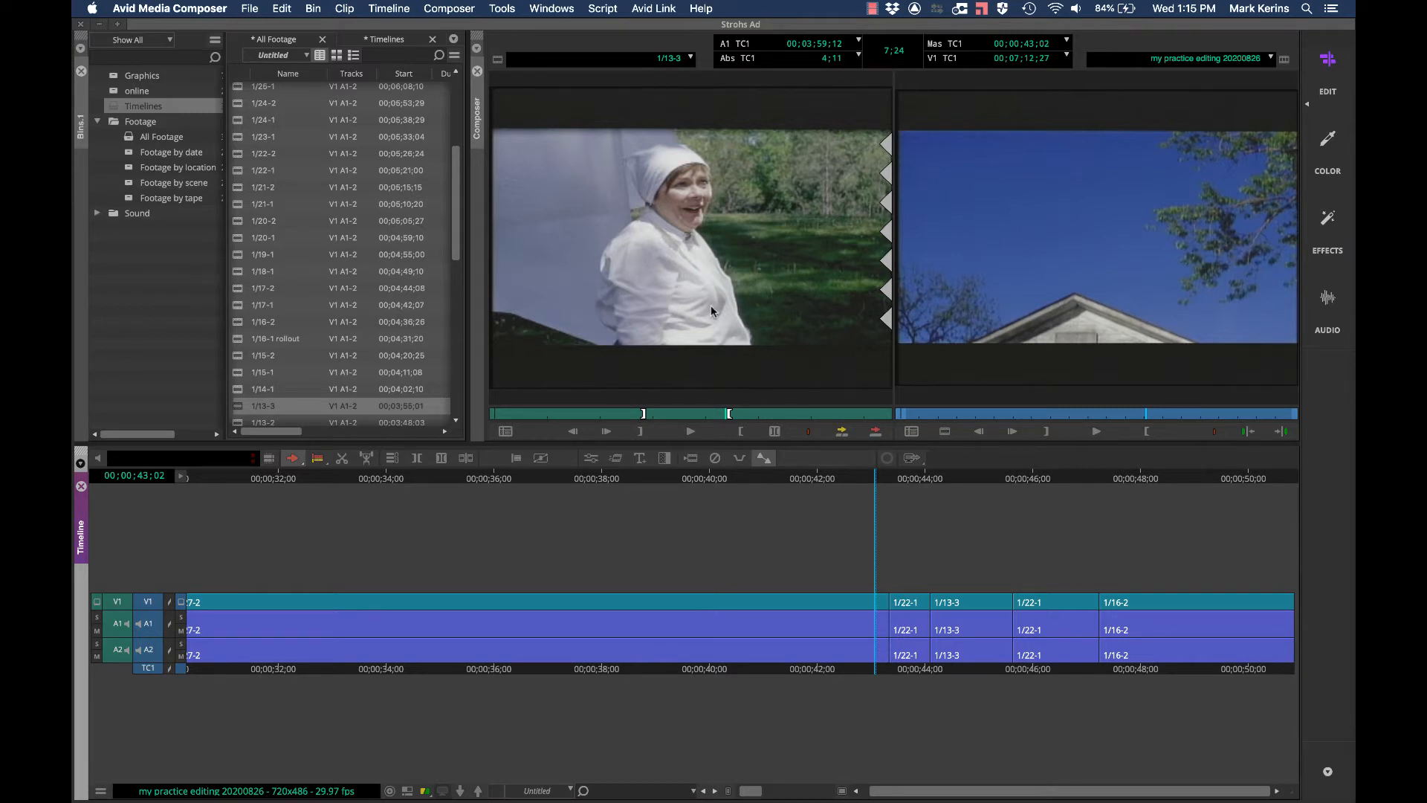
Try placing the marked part of 1/13-3 from the source monitor directly near the end of clip 1/27-2, and undo the edit
drag(711, 310, 874, 612)
key(super+z)
drag(749, 343, 833, 541)
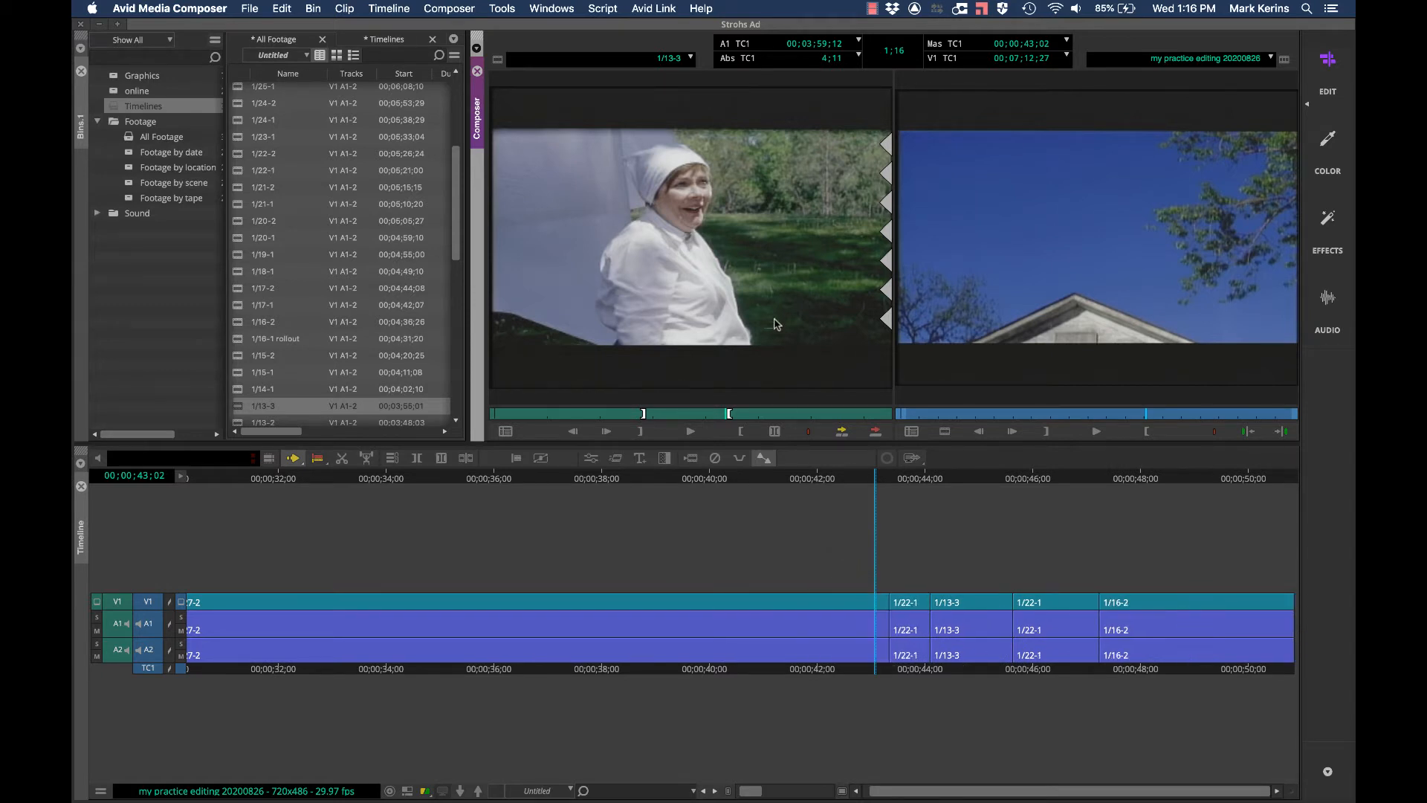
Overwrite the marked part of 1/13-3 directly onto the timeline at 00;00;42;25, undo it, and try placing the clip once more
click(773, 305)
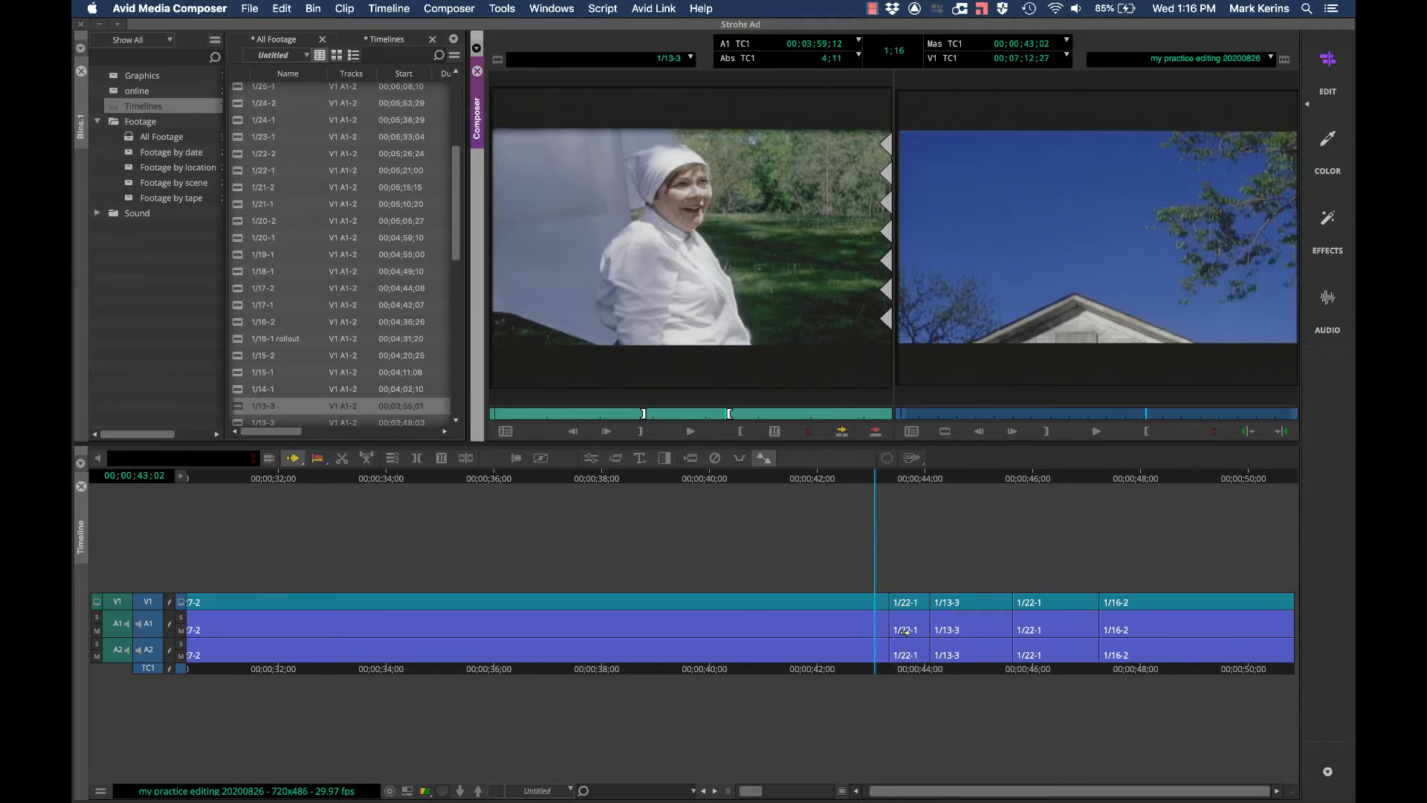
mouse_move(745, 327)
mouse_down()
mouse_move(793, 567)
mouse_move(908, 584)
mouse_move(899, 603)
mouse_move(928, 611)
mouse_move(902, 611)
mouse_move(954, 611)
mouse_move(891, 610)
mouse_move(921, 609)
mouse_move(885, 583)
mouse_move(774, 414)
mouse_move(737, 330)
mouse_up()
drag(725, 250, 865, 604)
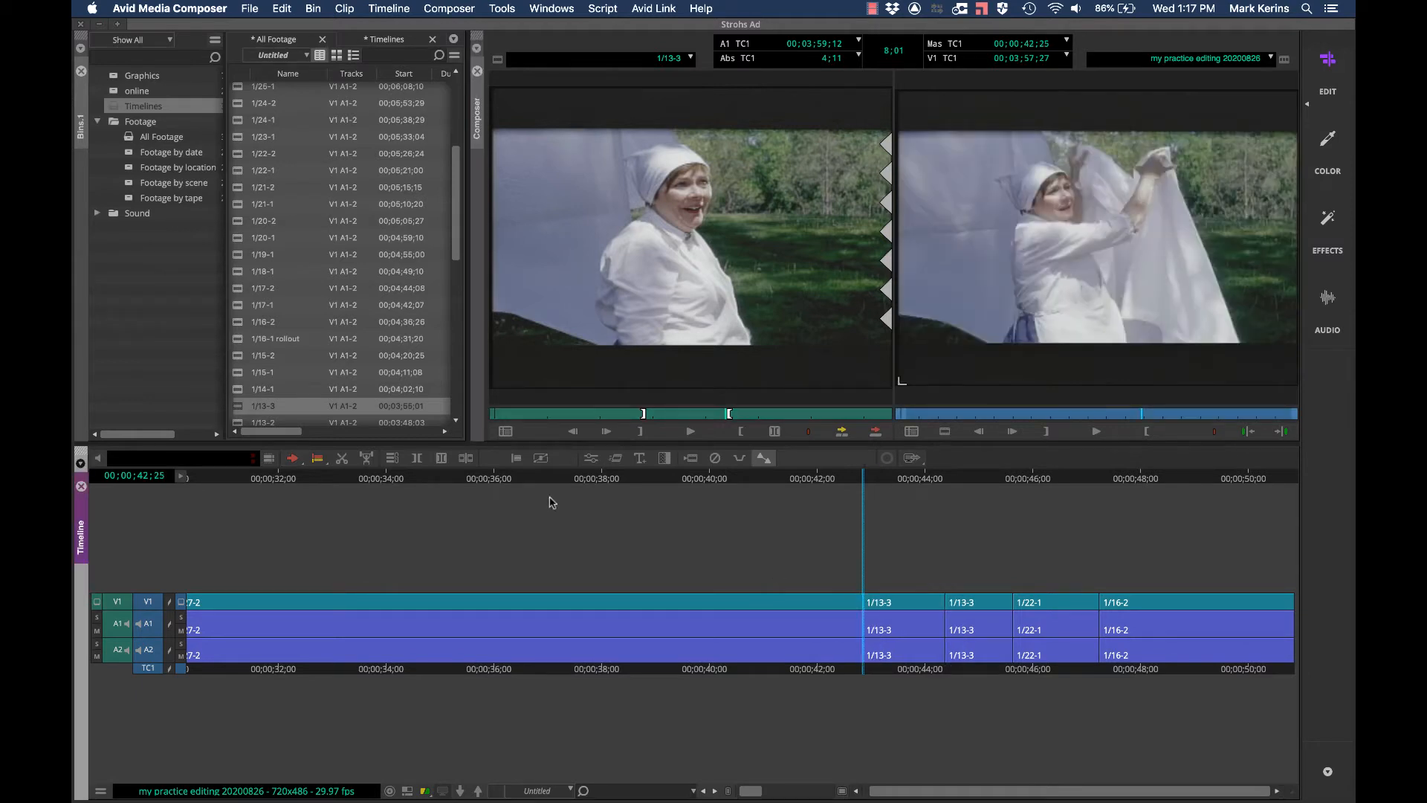
key(super+z)
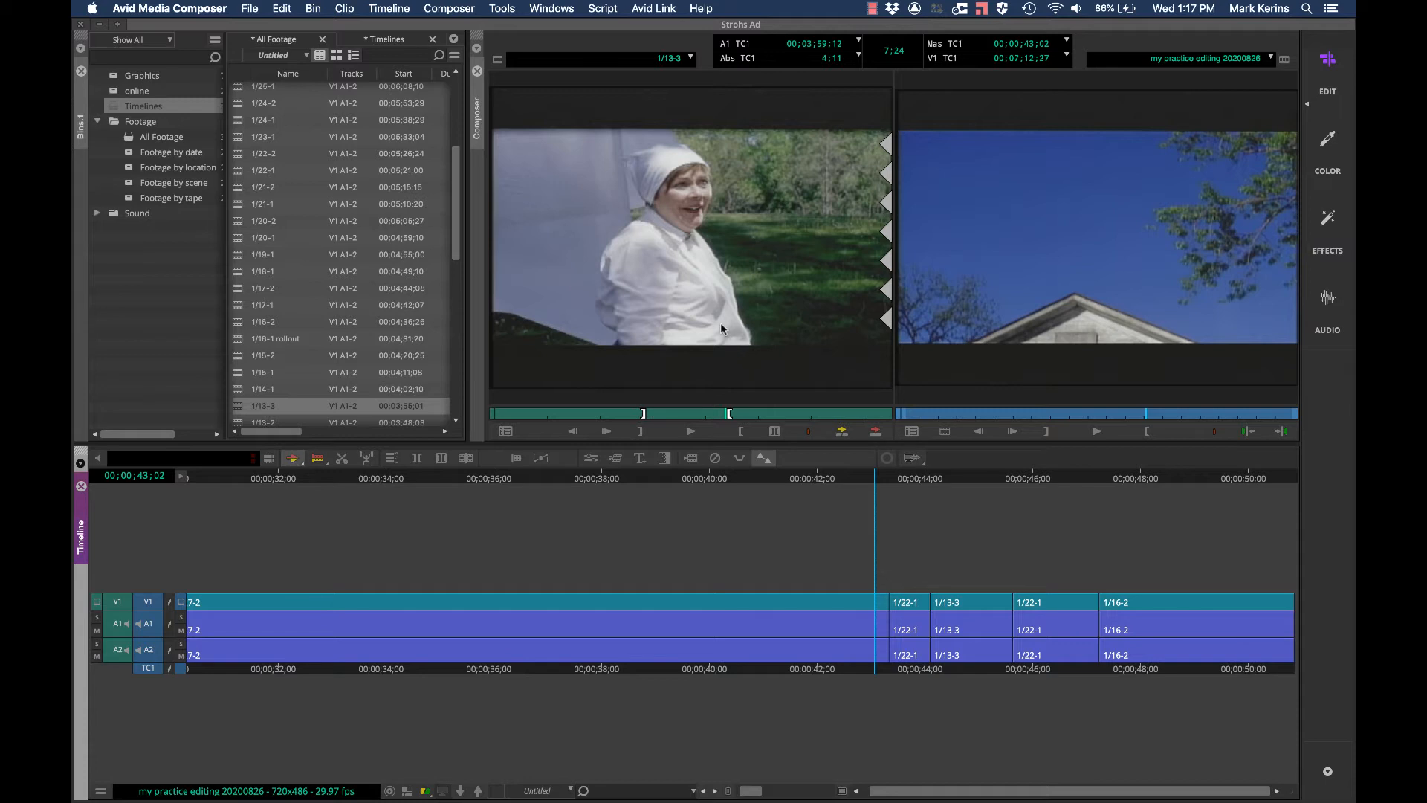
drag(721, 323, 870, 630)
click(627, 398)
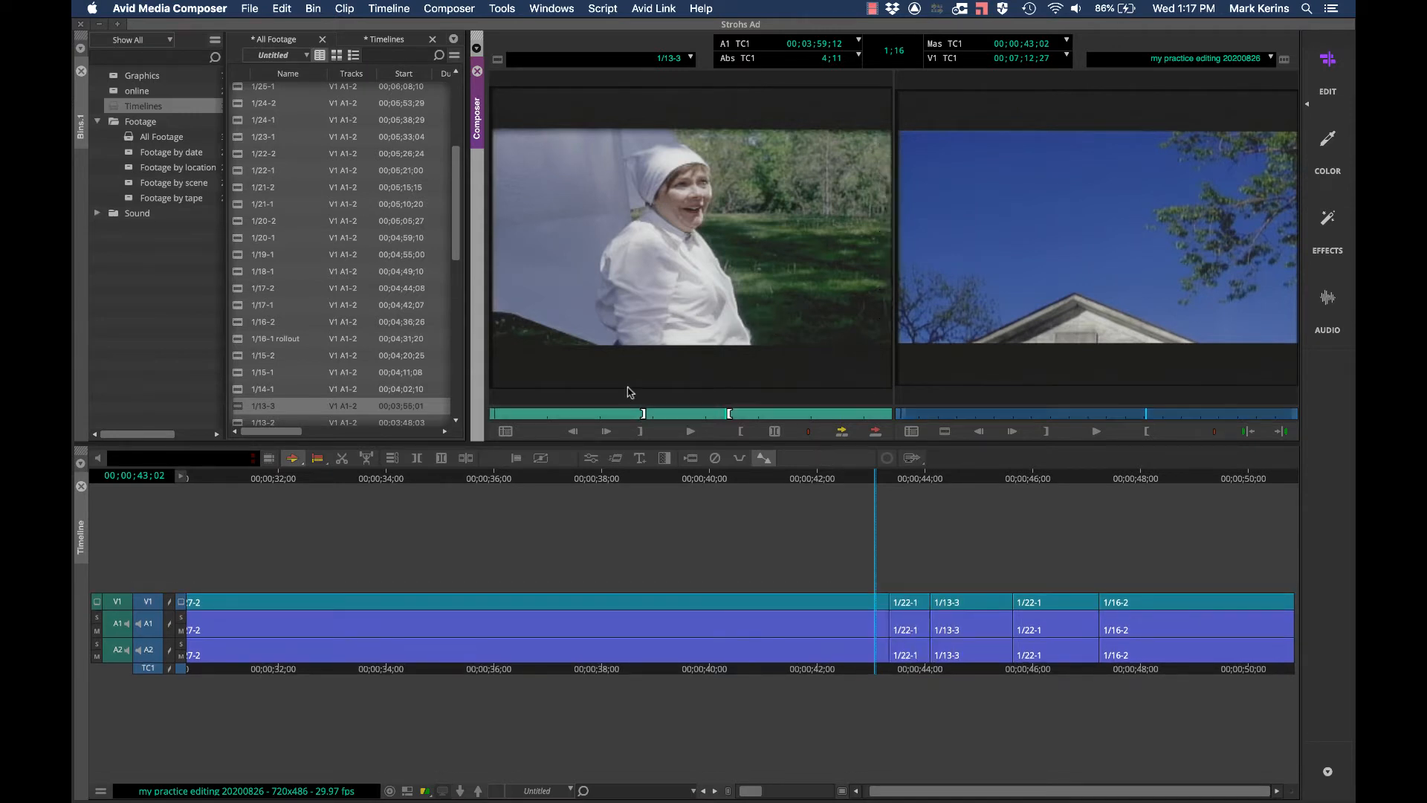
Repeat the overwrite and the splice-in of the marked part of 1/13-3 at 00;00;43;02, undoing each edit
click(291, 457)
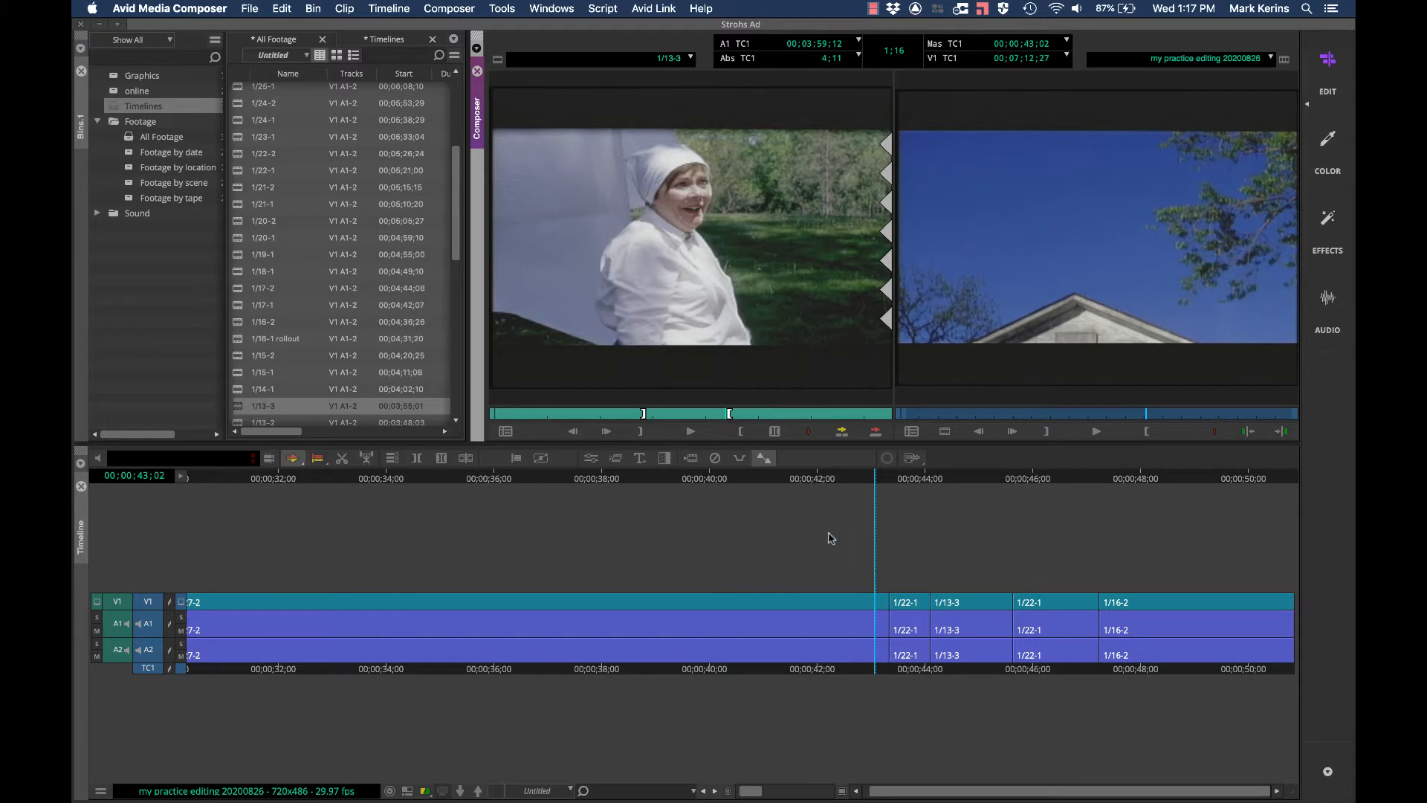
key(b)
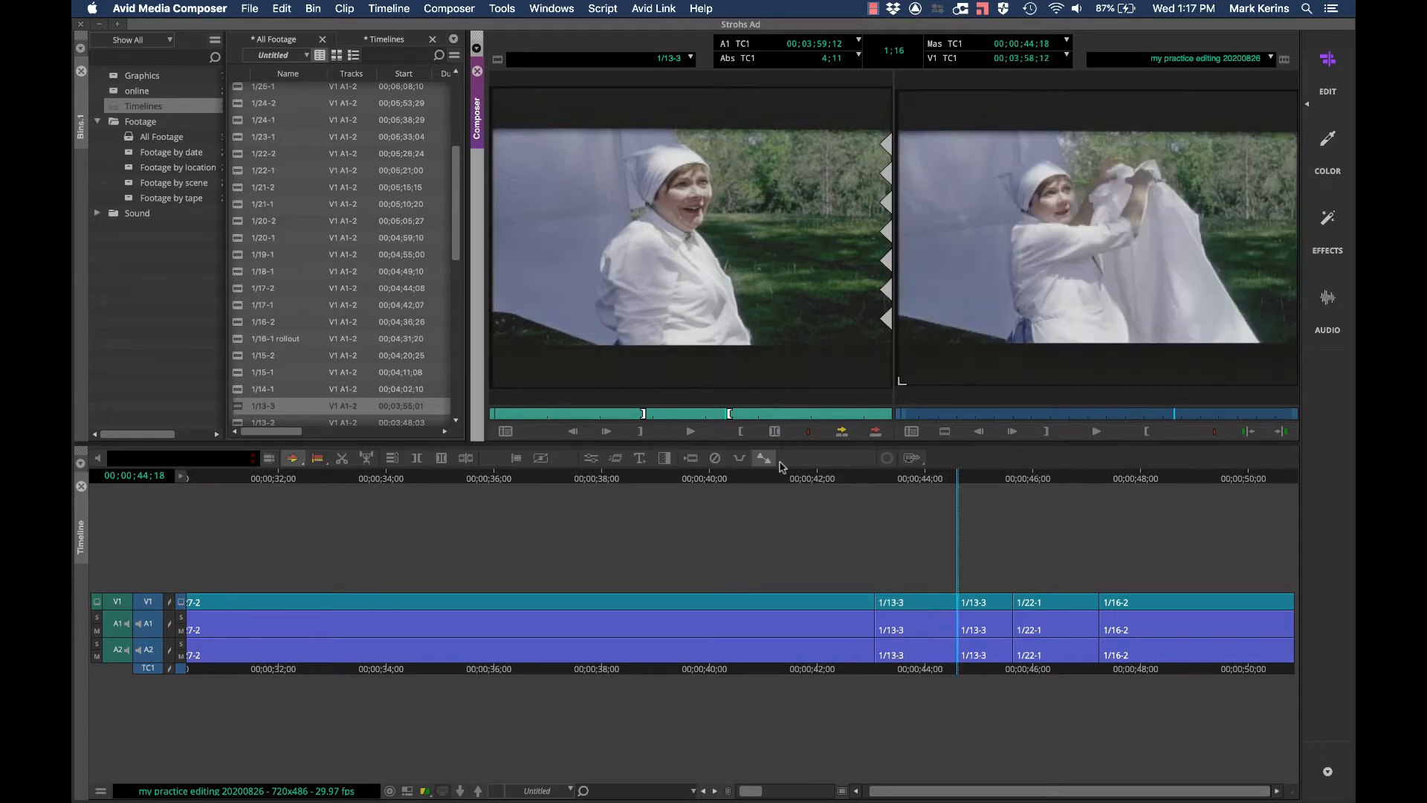
key(super+z)
key(v)
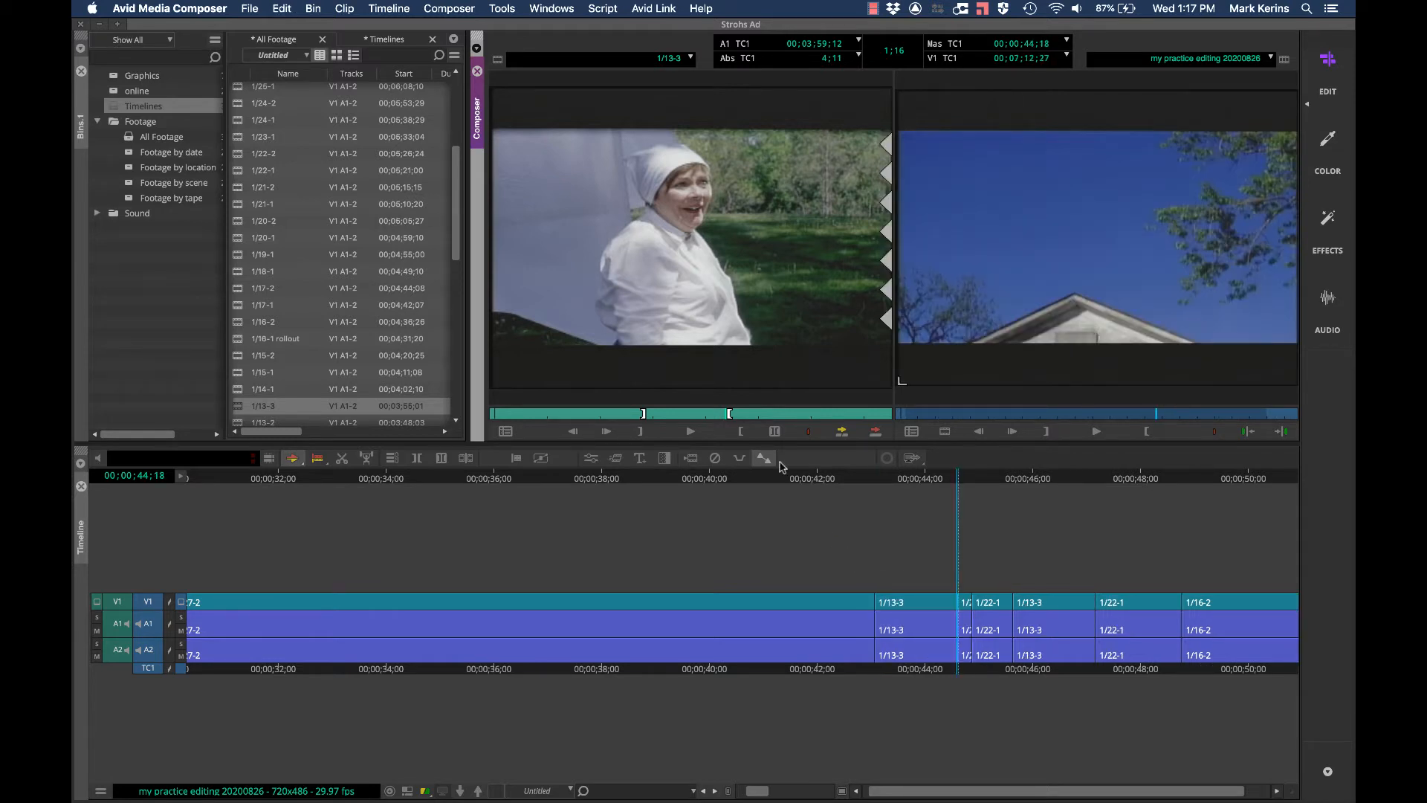
key(super+z)
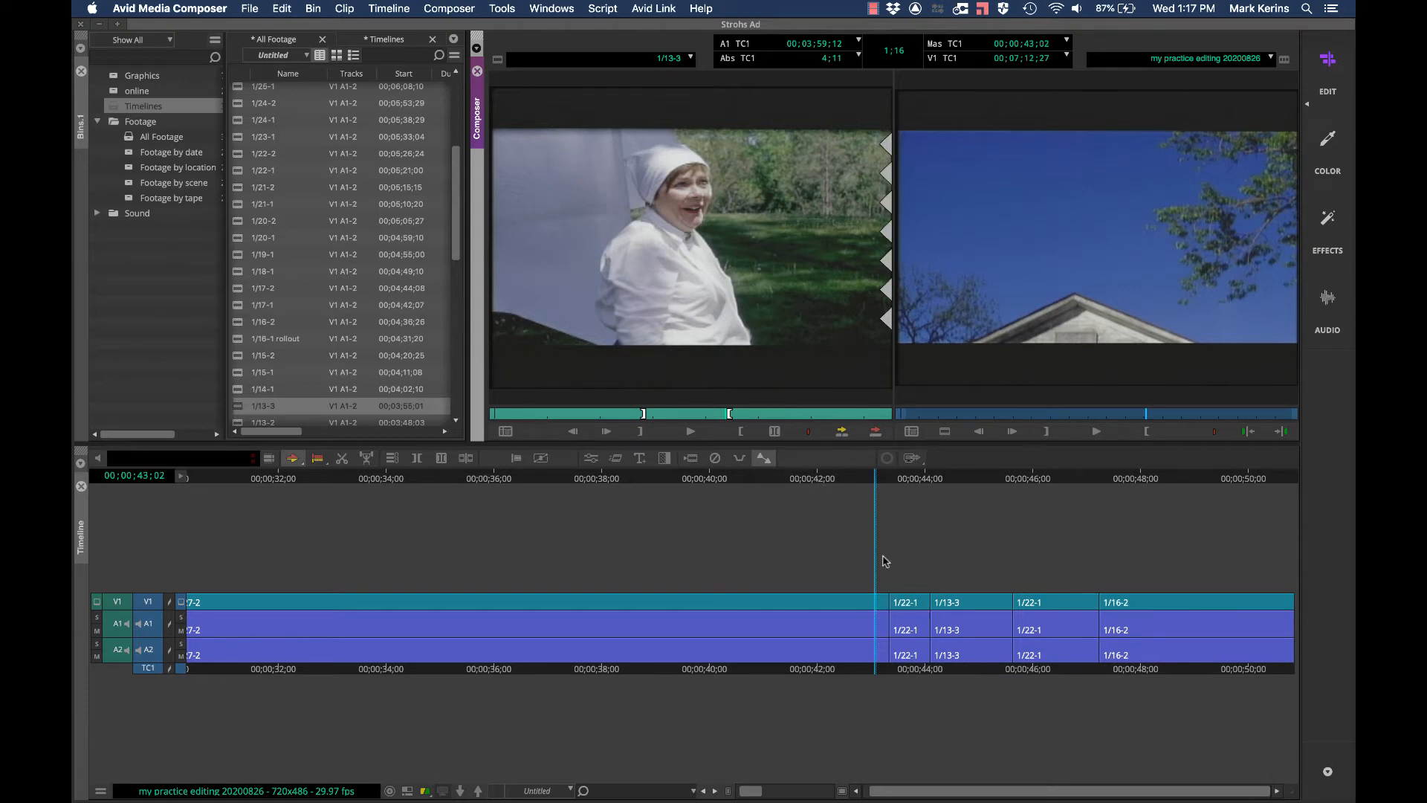
scroll(885, 561, right, 3)
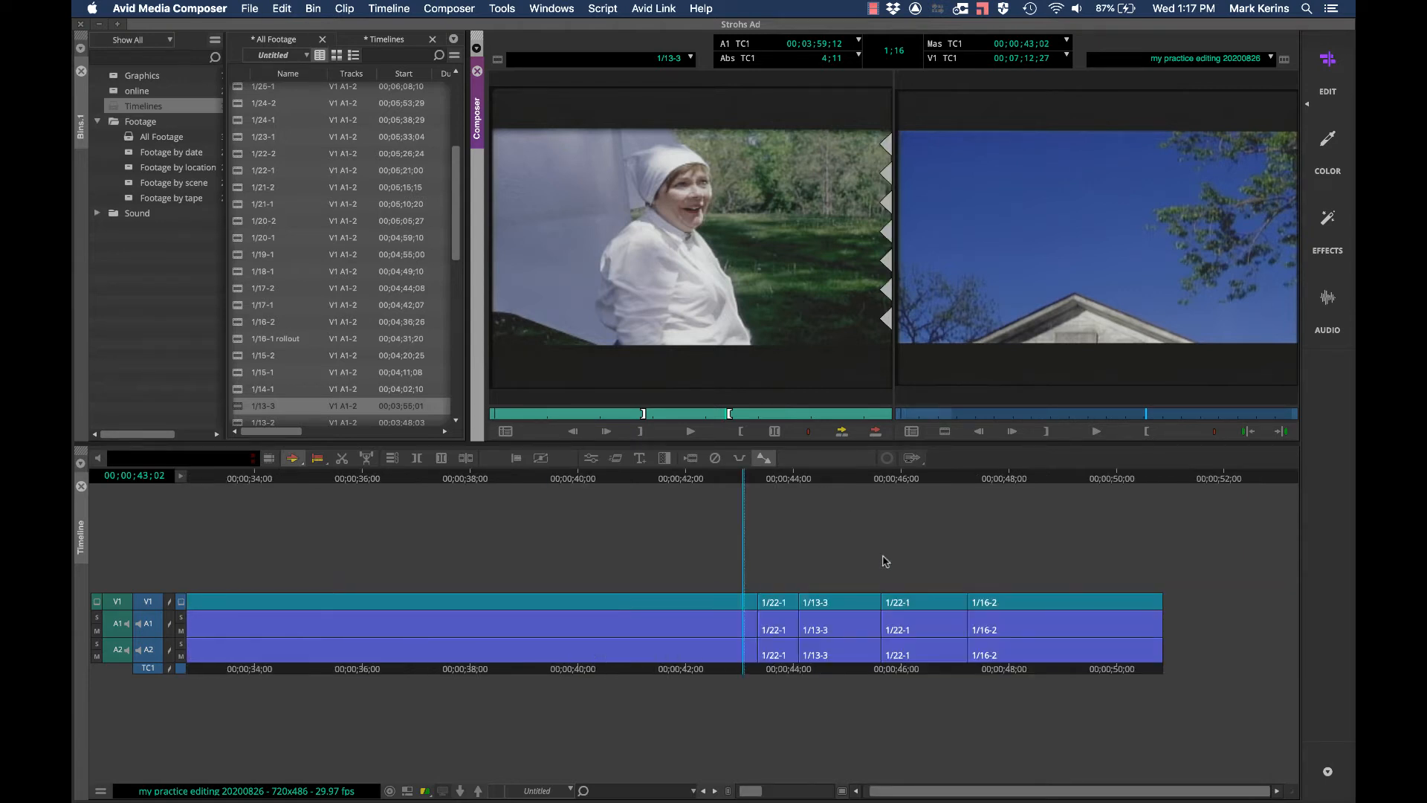
scroll(643, 637, left, 3)
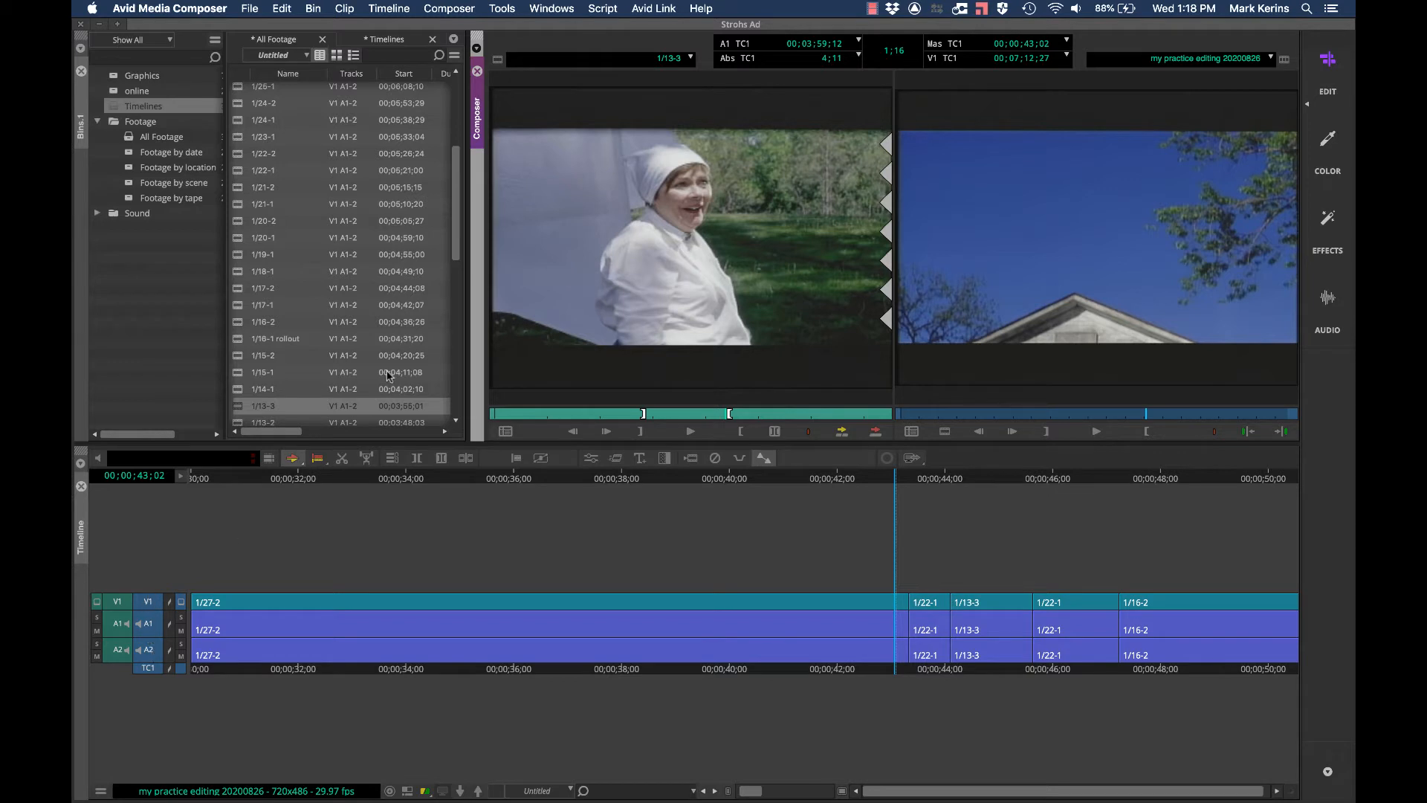
Clear the source monitor and move the timeline position to 00;00;35;25
click(650, 62)
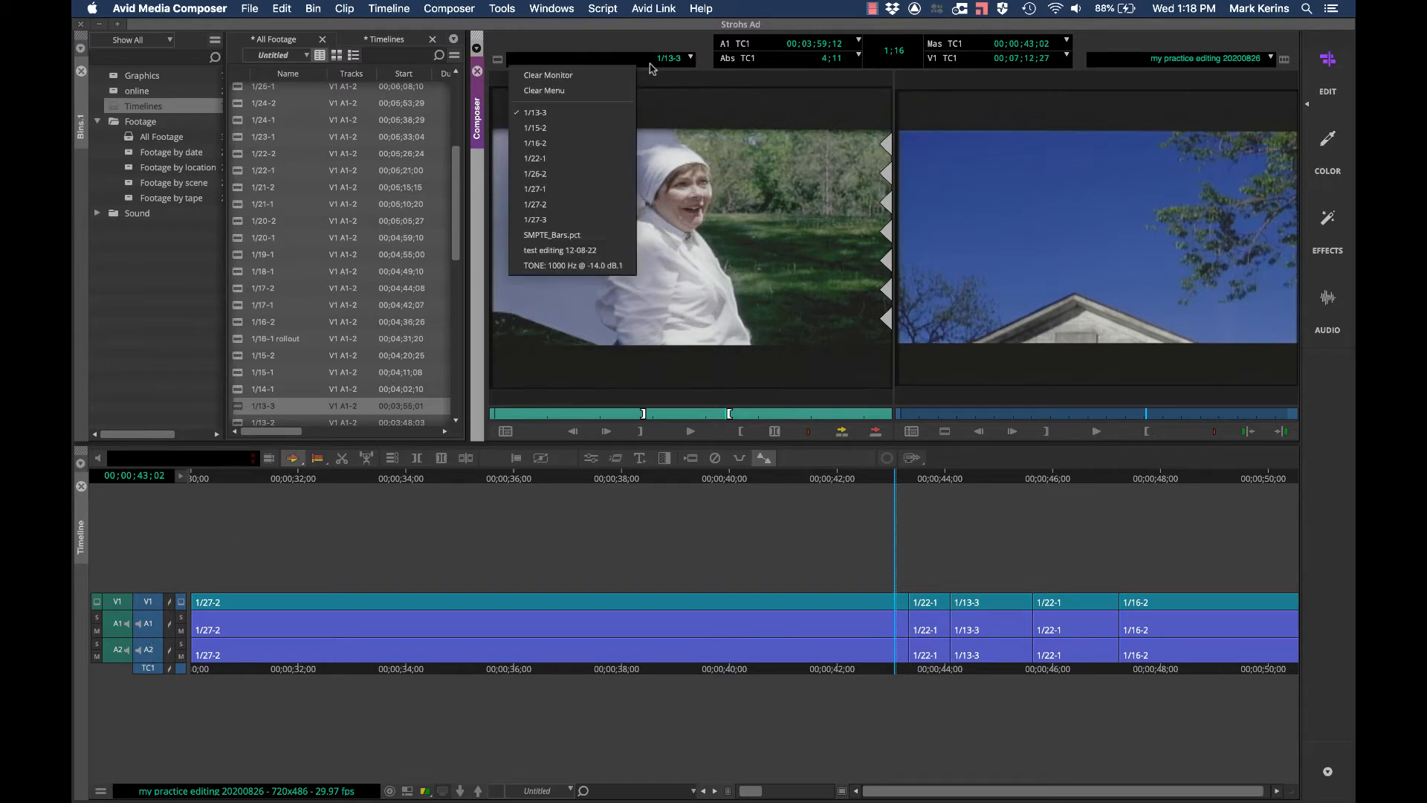
click(604, 77)
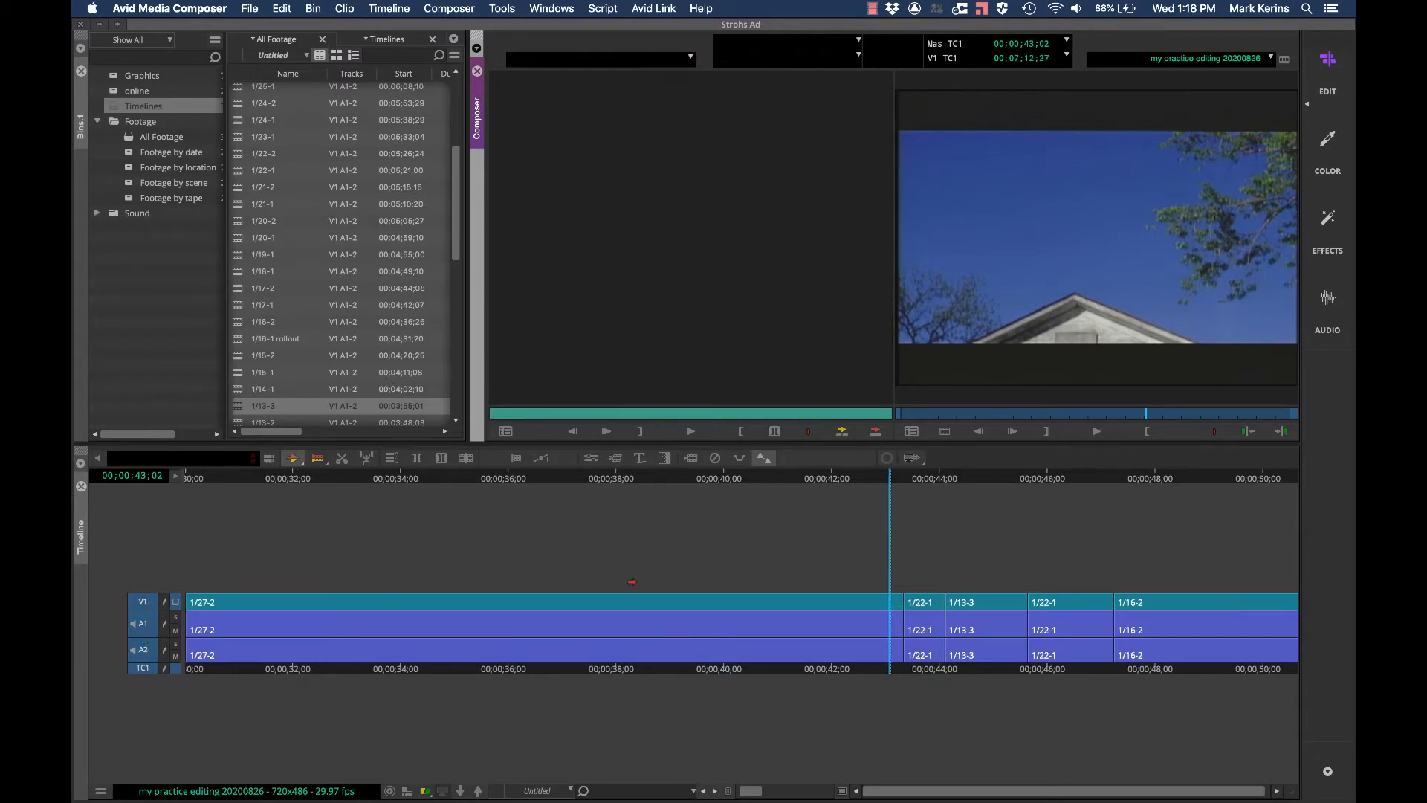
drag(607, 484, 502, 487)
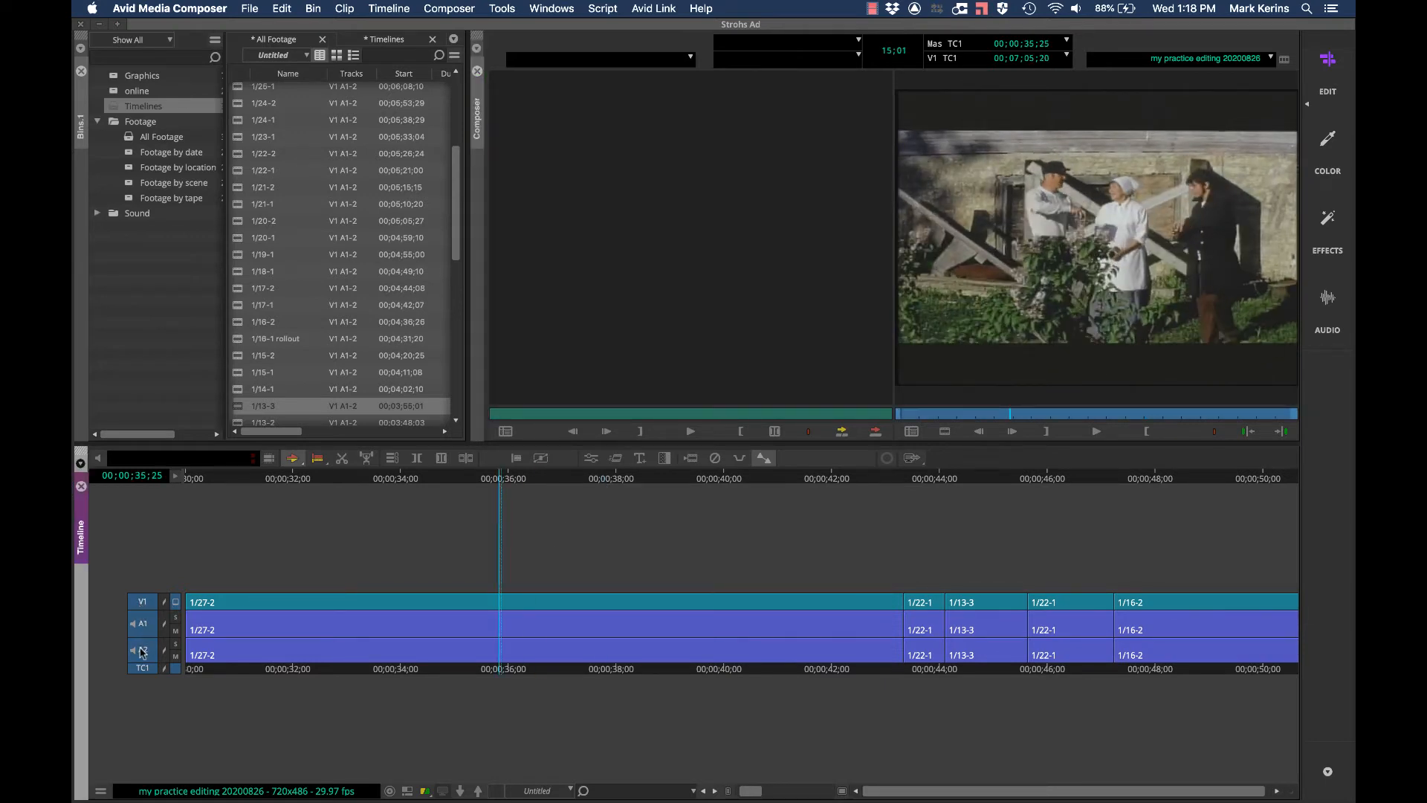
Switch the V1, A1 and A2 record tracks off and back on one after another
click(144, 600)
click(144, 600)
click(145, 623)
click(144, 623)
click(143, 646)
click(143, 646)
Load clip 1/11-2 as source marked from 00;03;12;00 to 00;03;13;08, and move the timeline position to 00;00;33;18
scroll(239, 318, down, 5)
double_click(243, 368)
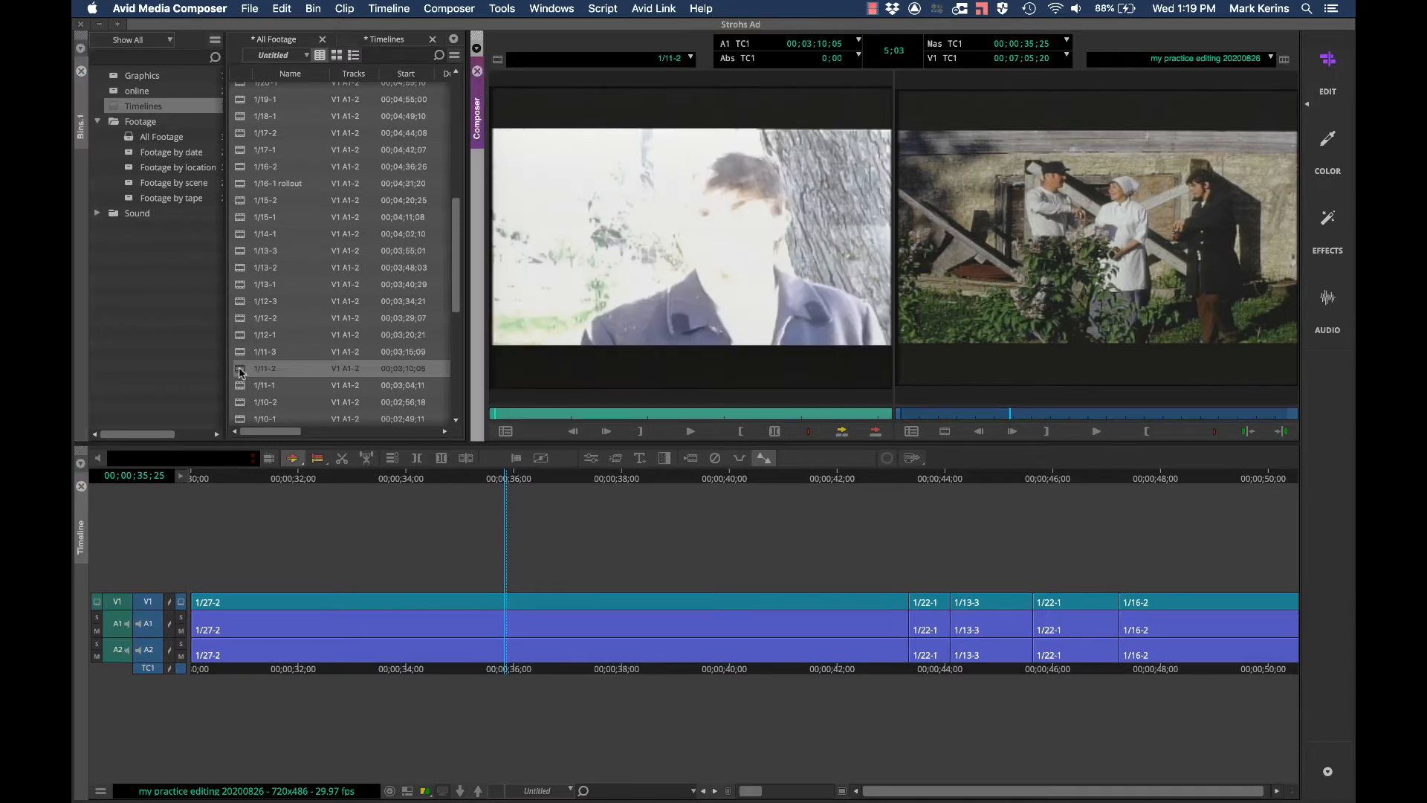
click(635, 414)
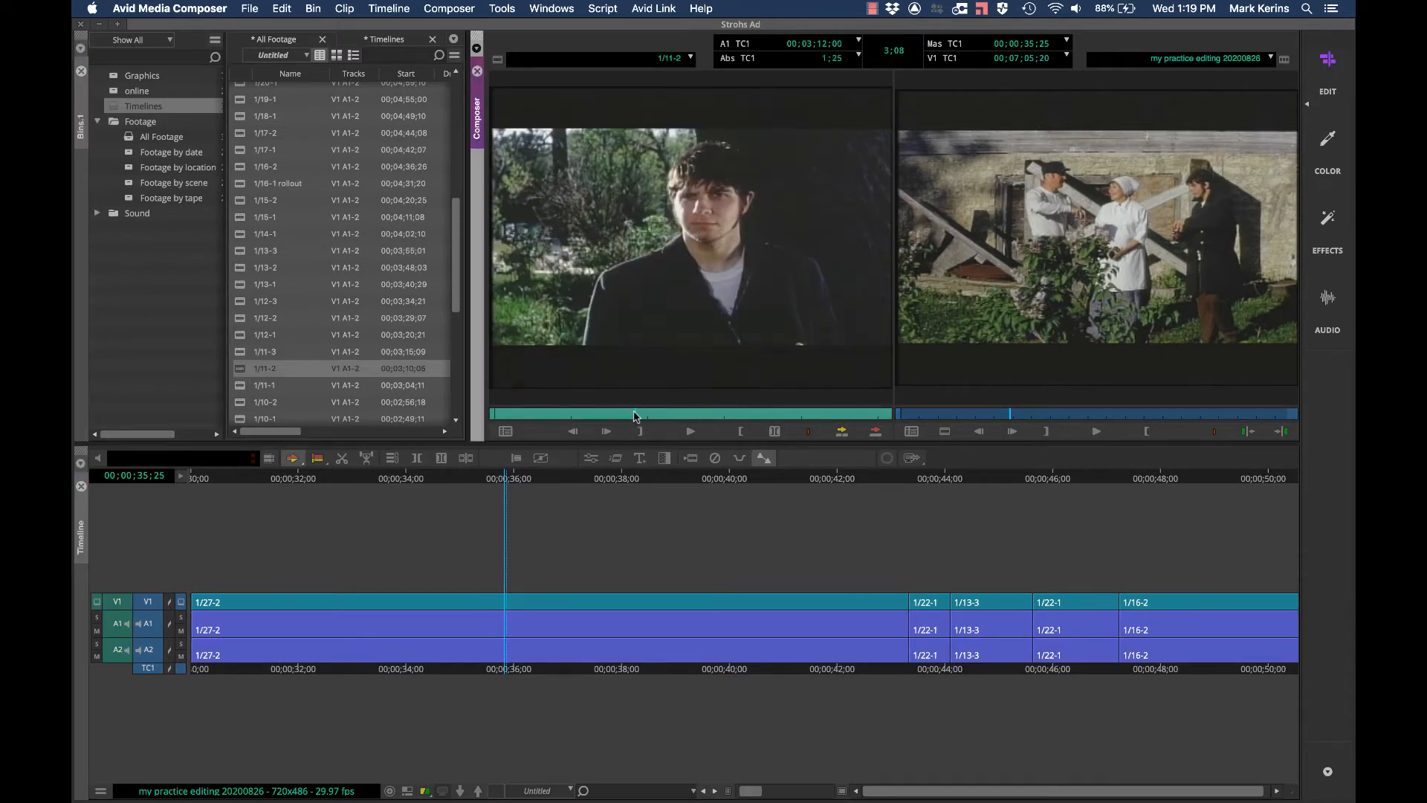
key(i)
click(732, 415)
key(o)
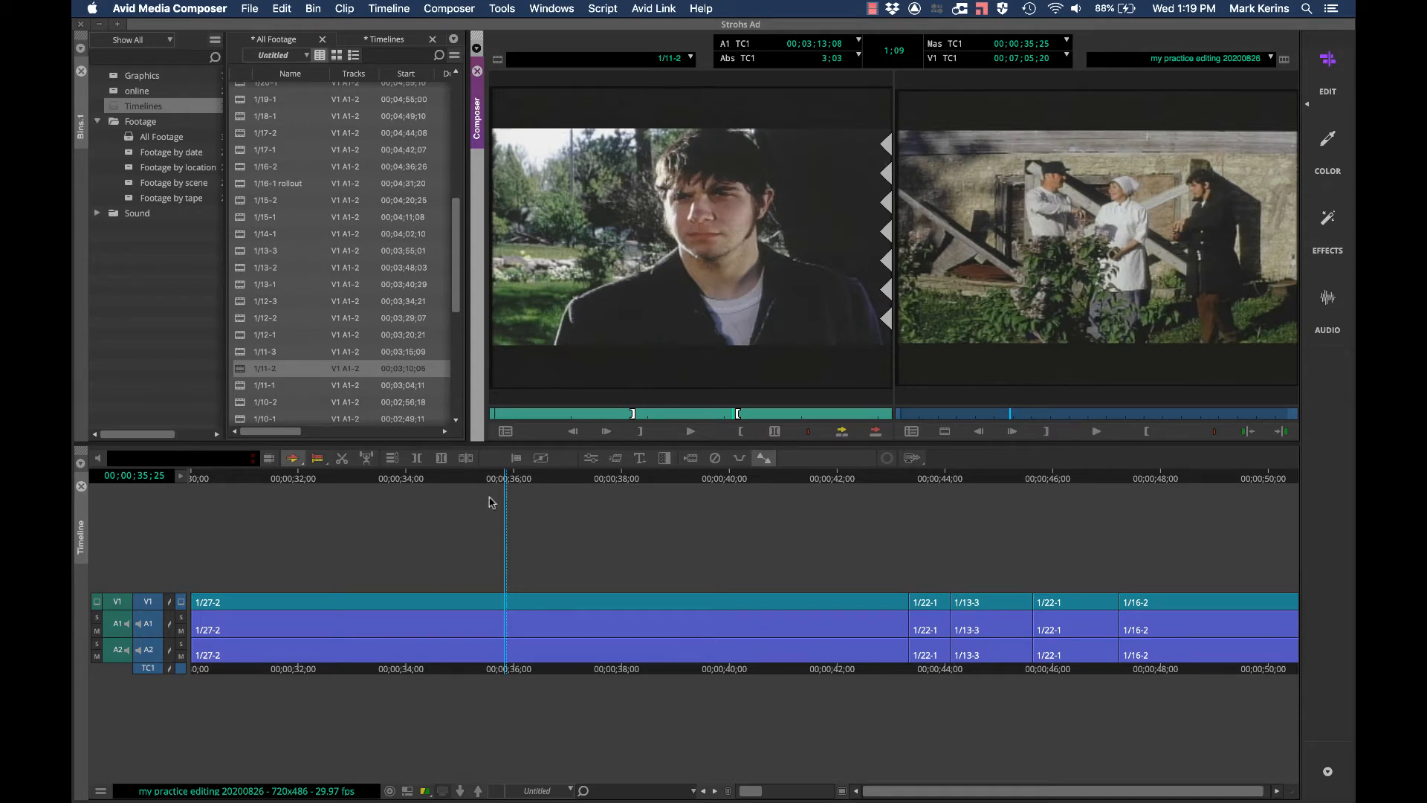
drag(511, 477, 634, 477)
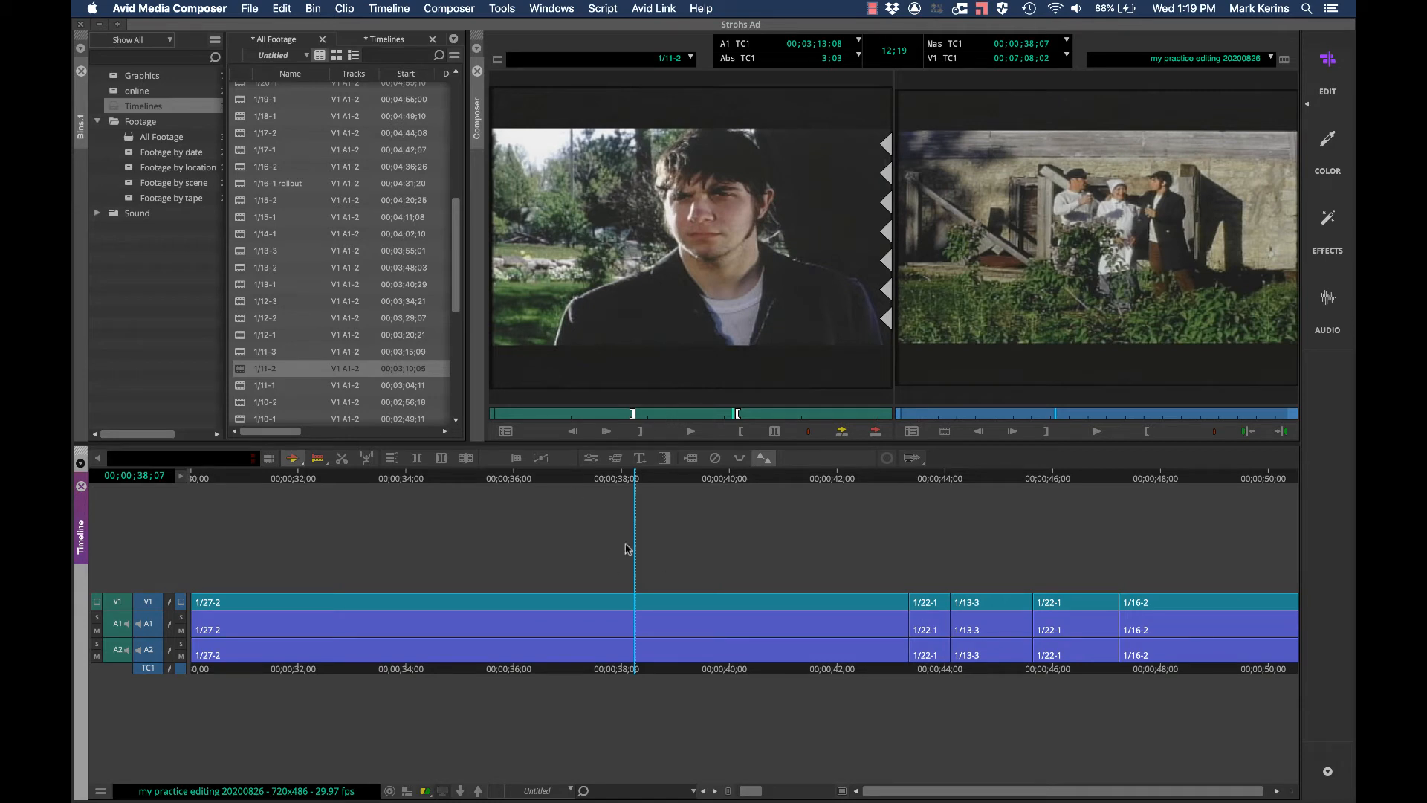
drag(557, 483, 385, 487)
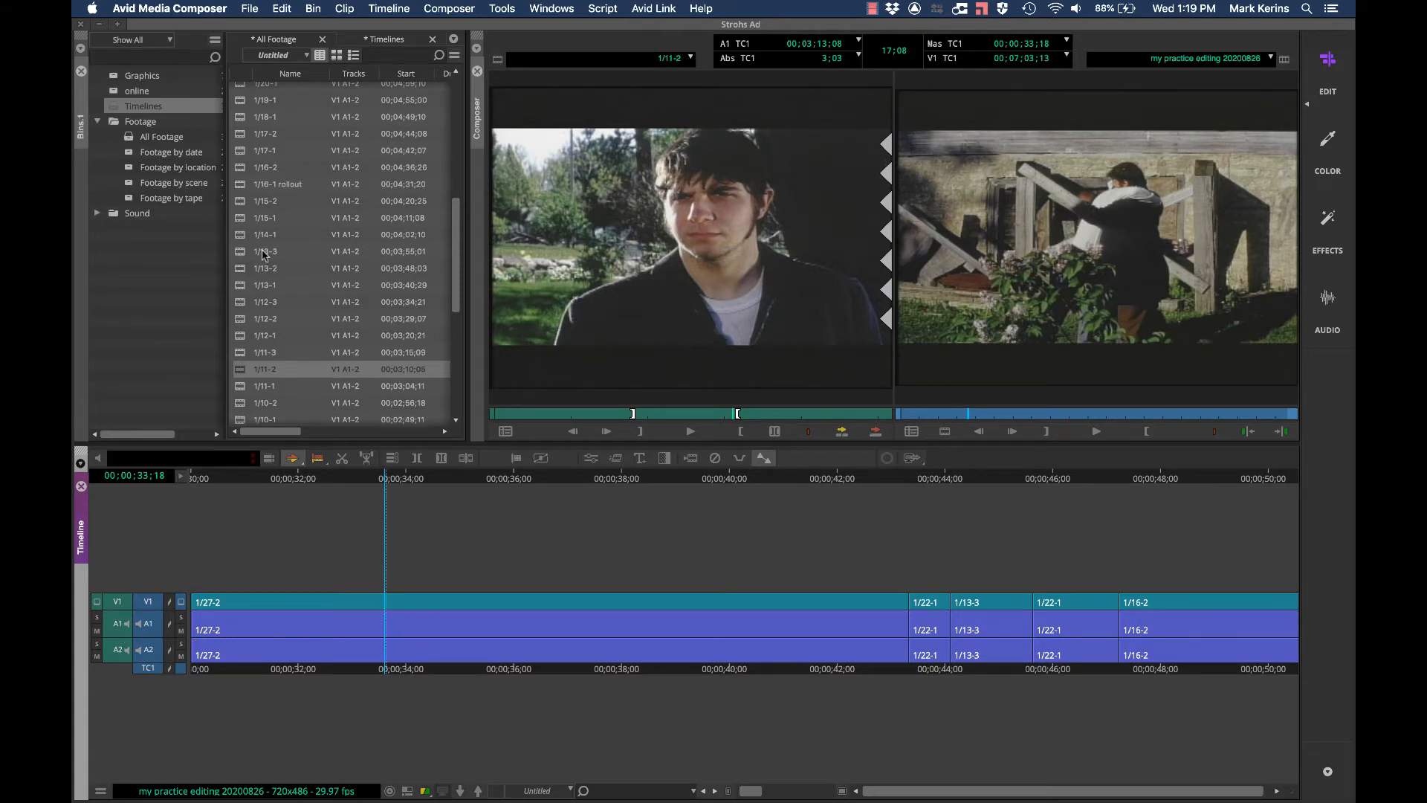
Load SMPTE_Bars.pct and the 1000 Hz tone in turn from the Timelines bin to compare their source tracks
scroll(263, 250, up, 7)
scroll(262, 250, right, 2)
key(ctrl+Up)
click(254, 370)
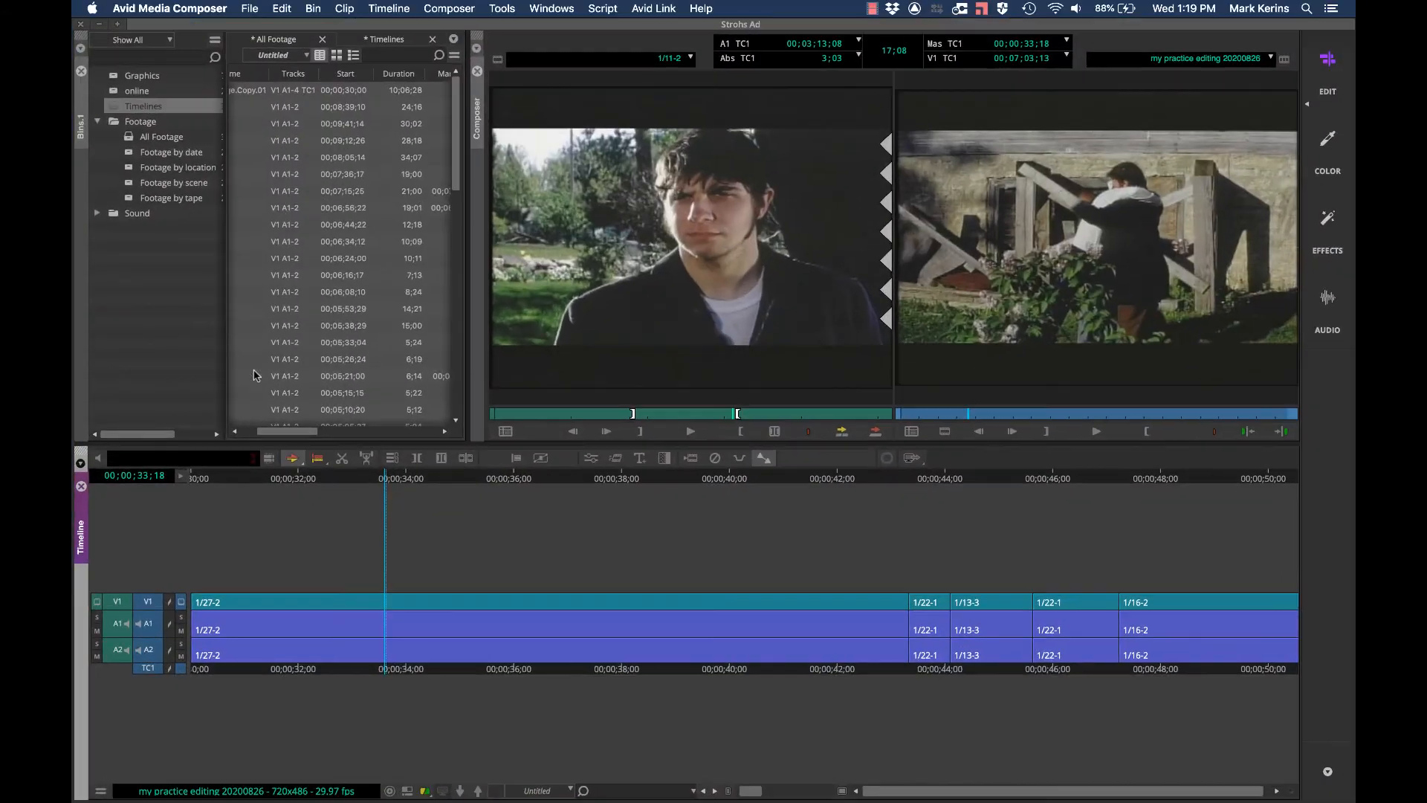
scroll(283, 216, left, 2)
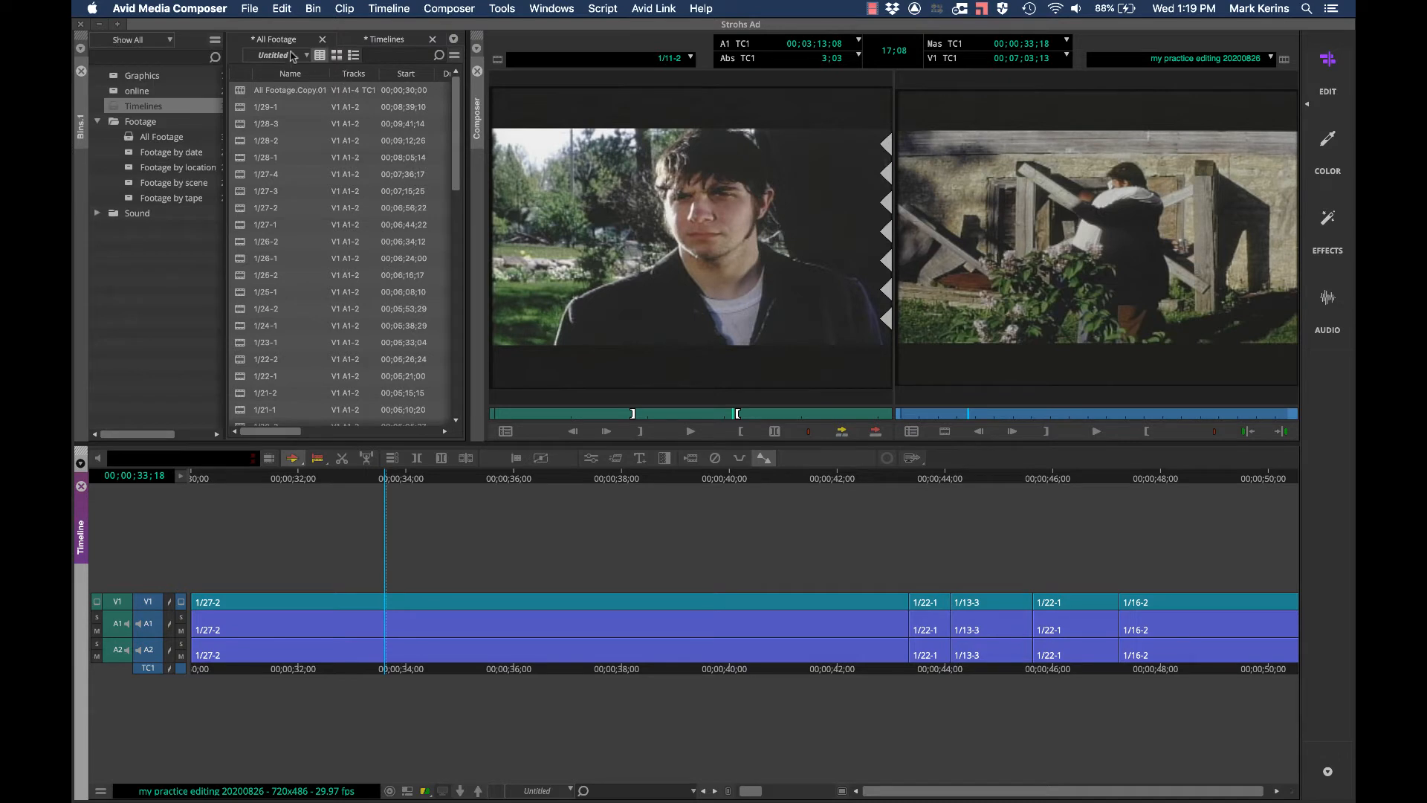
click(395, 45)
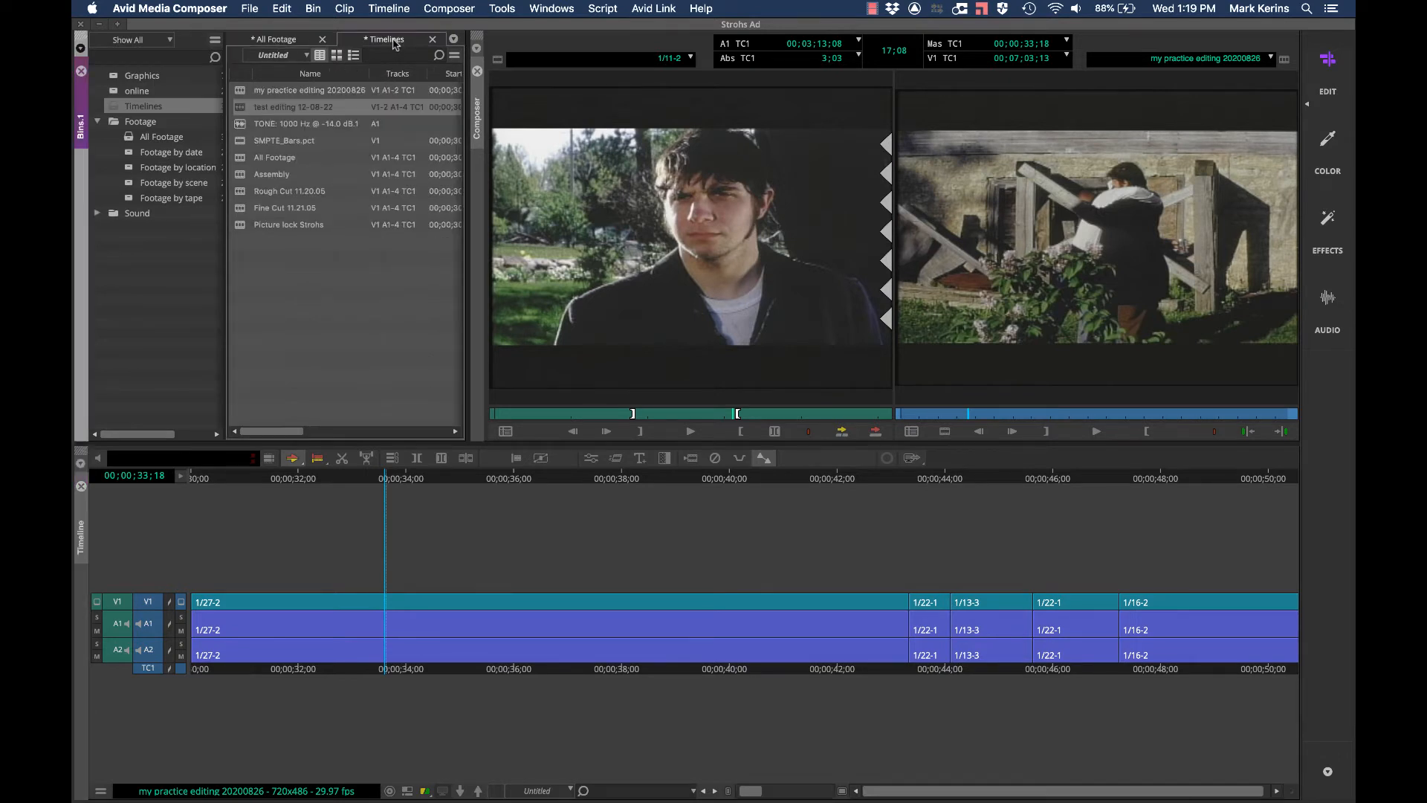
double_click(240, 142)
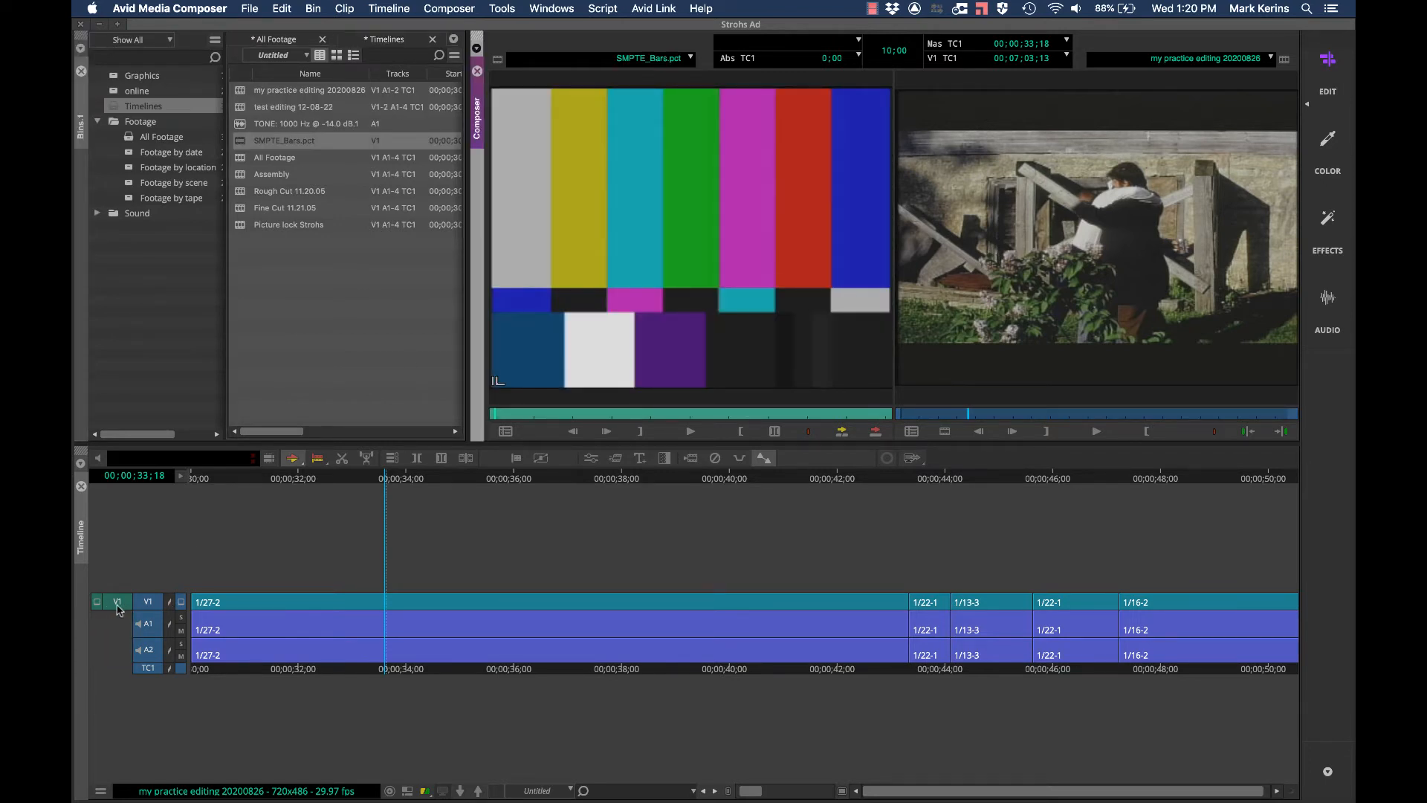
double_click(240, 123)
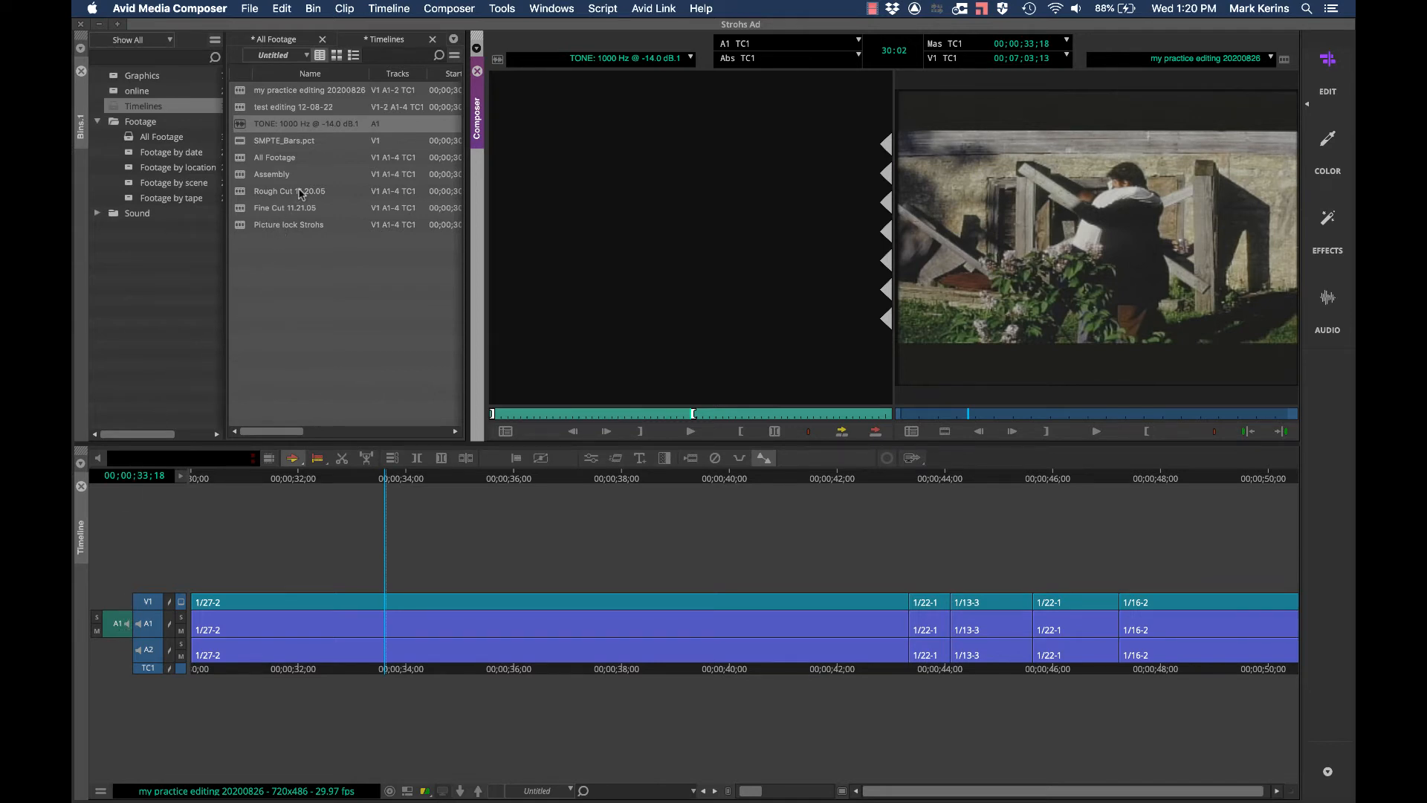
Reload clip 1/11-2 from the All Footage bin into the source monitor
click(286, 42)
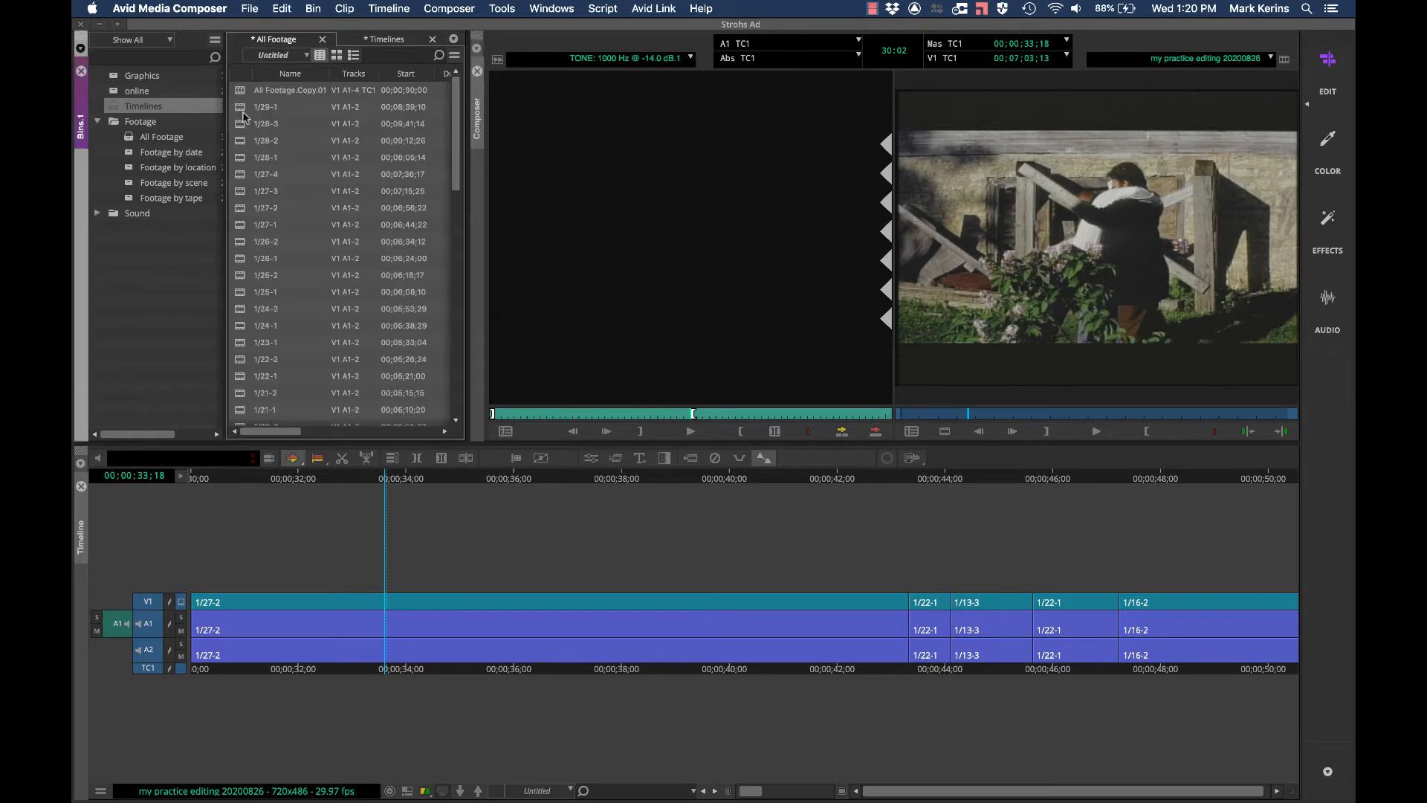
scroll(240, 377, down, 10)
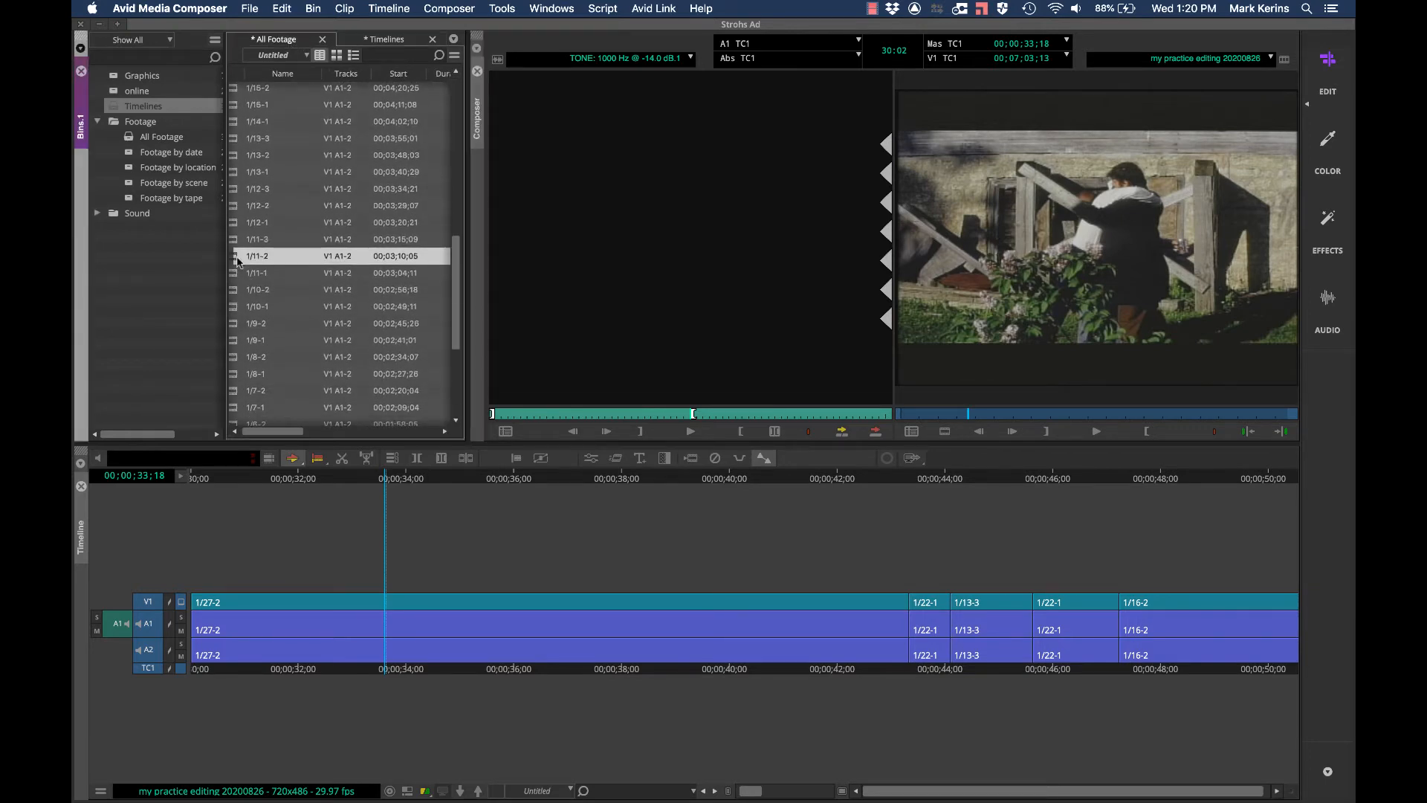
double_click(240, 257)
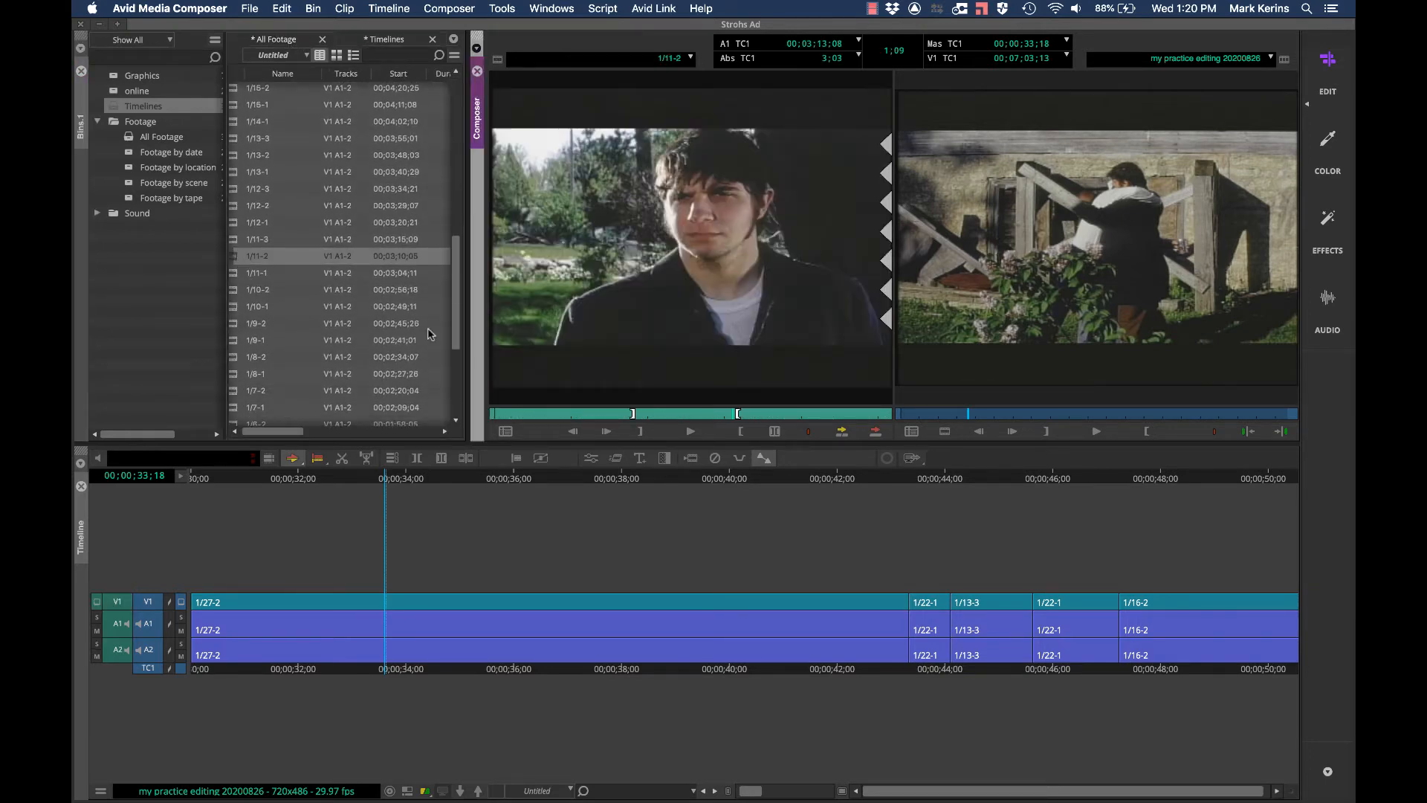
With the A1 and A2 record tracks turned off, overwrite only the video of 1/11-2 at 00;00;33;18, and undo the edit
click(147, 628)
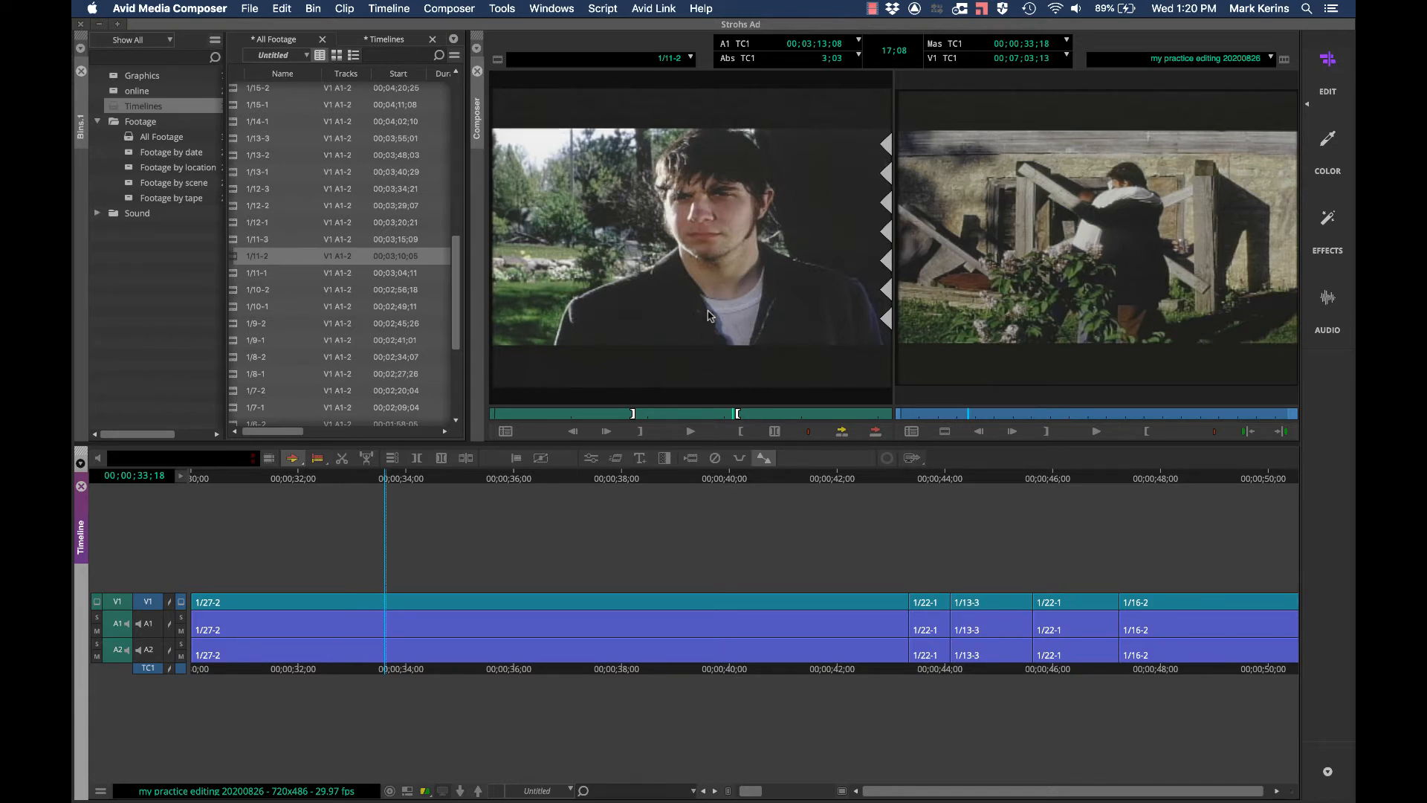
key(b)
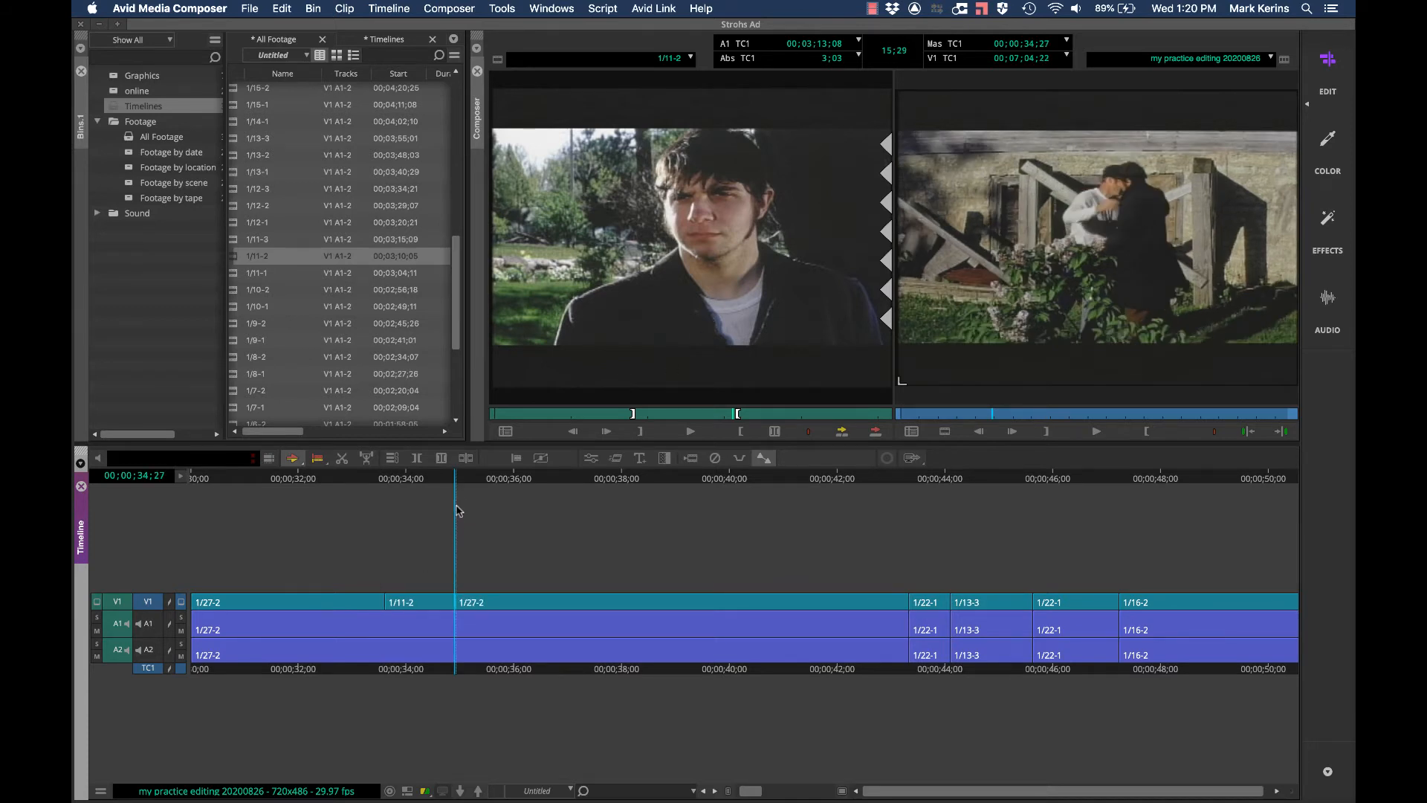
drag(455, 505, 476, 480)
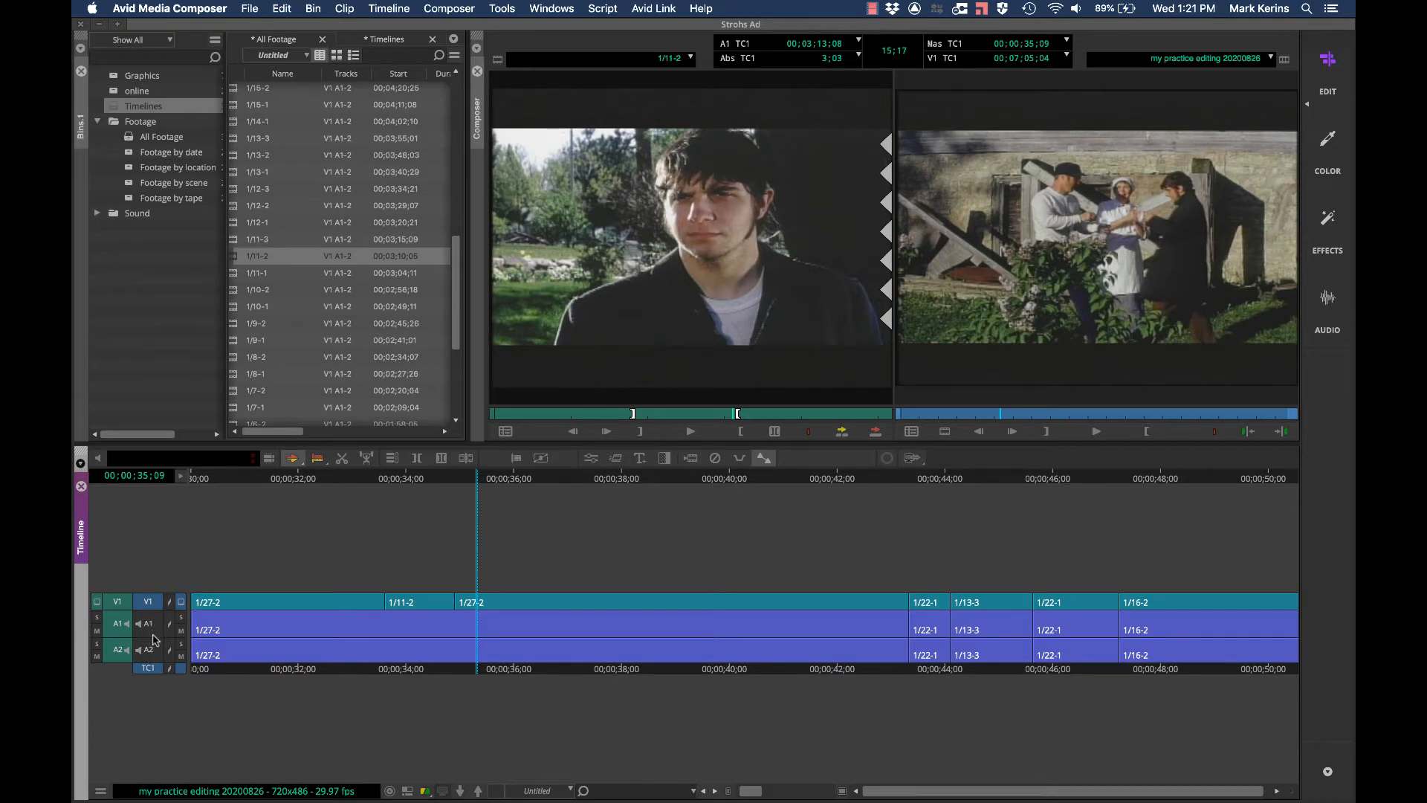
key(super+z)
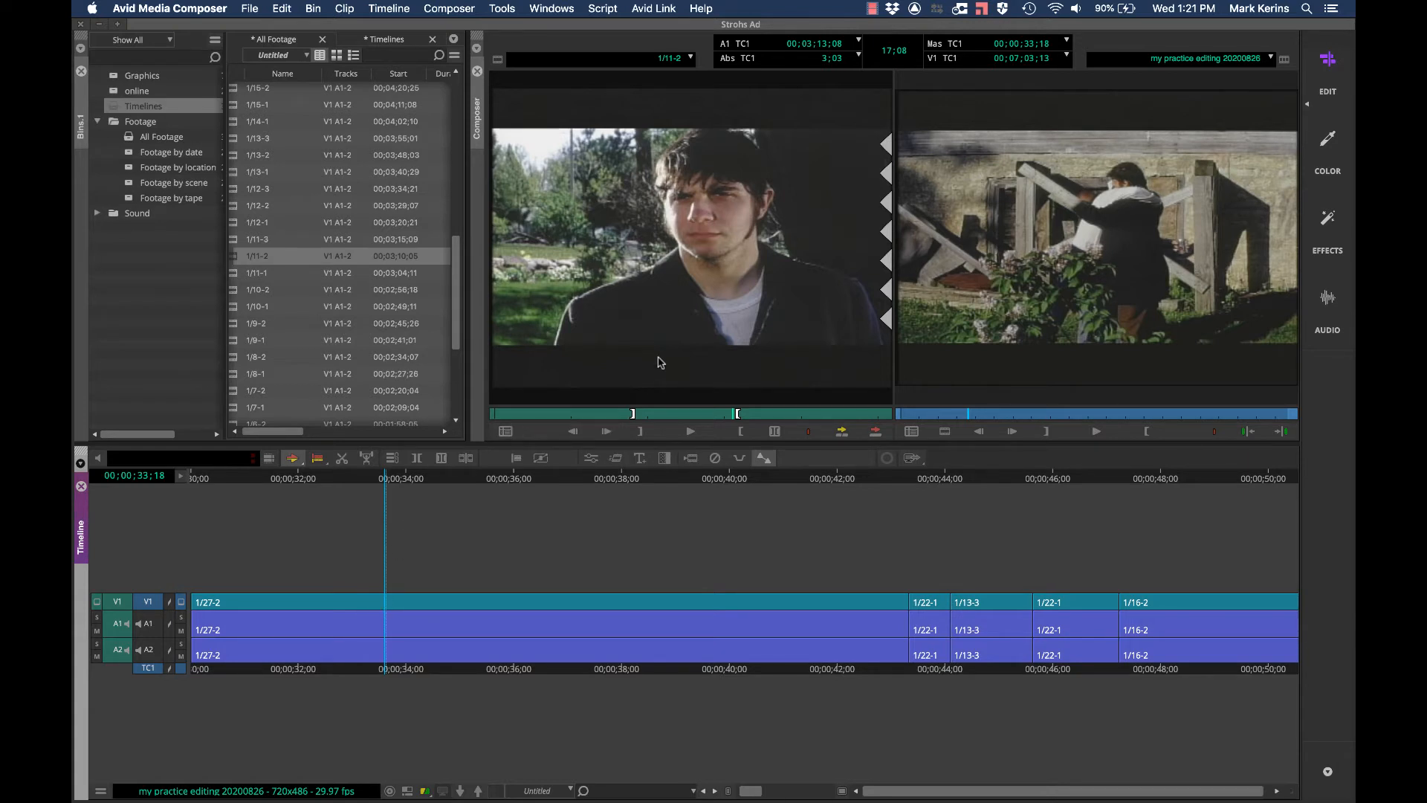
Splice only the video of 1/11-2 in at 00;00;33;18 twice, undoing each edit, and save the bins
key(v)
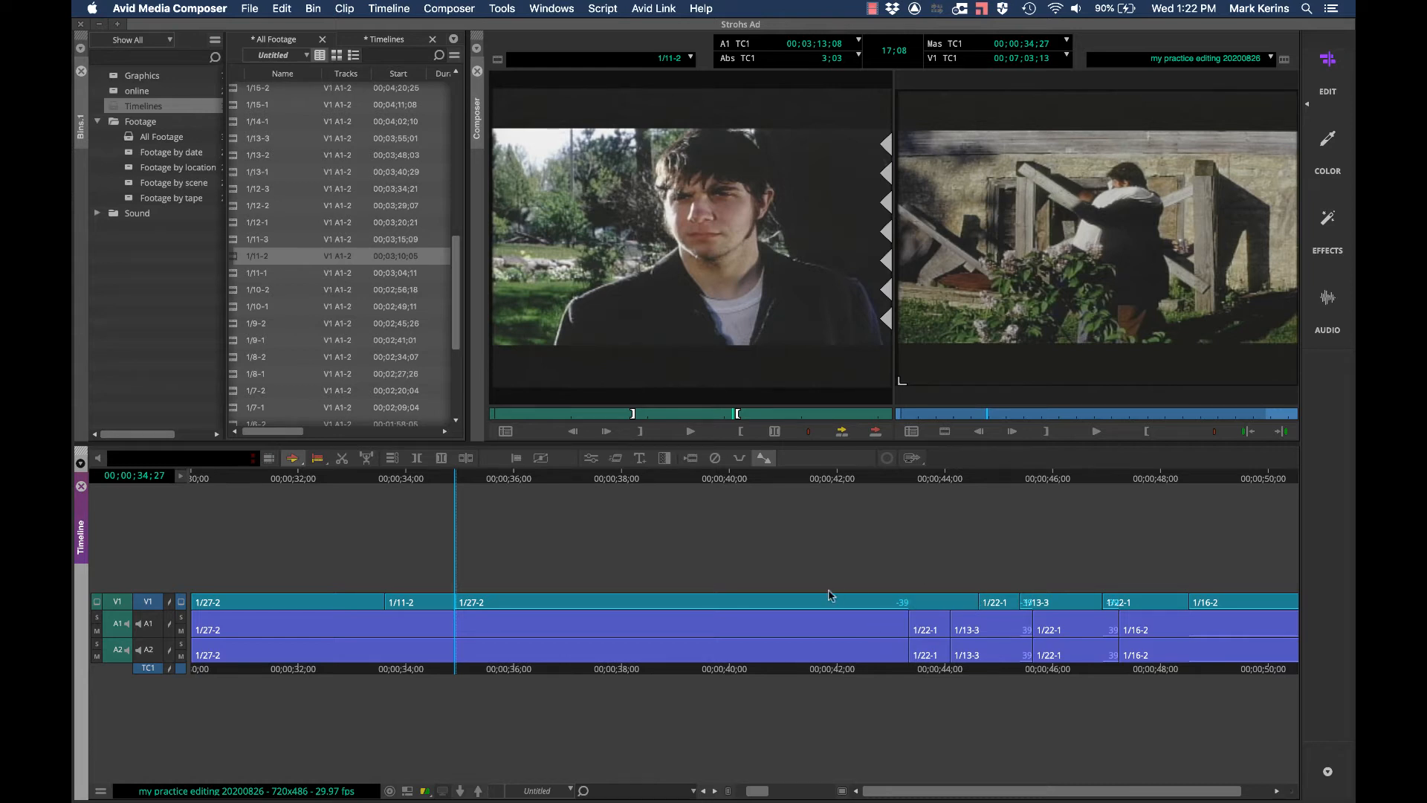
key(super+z)
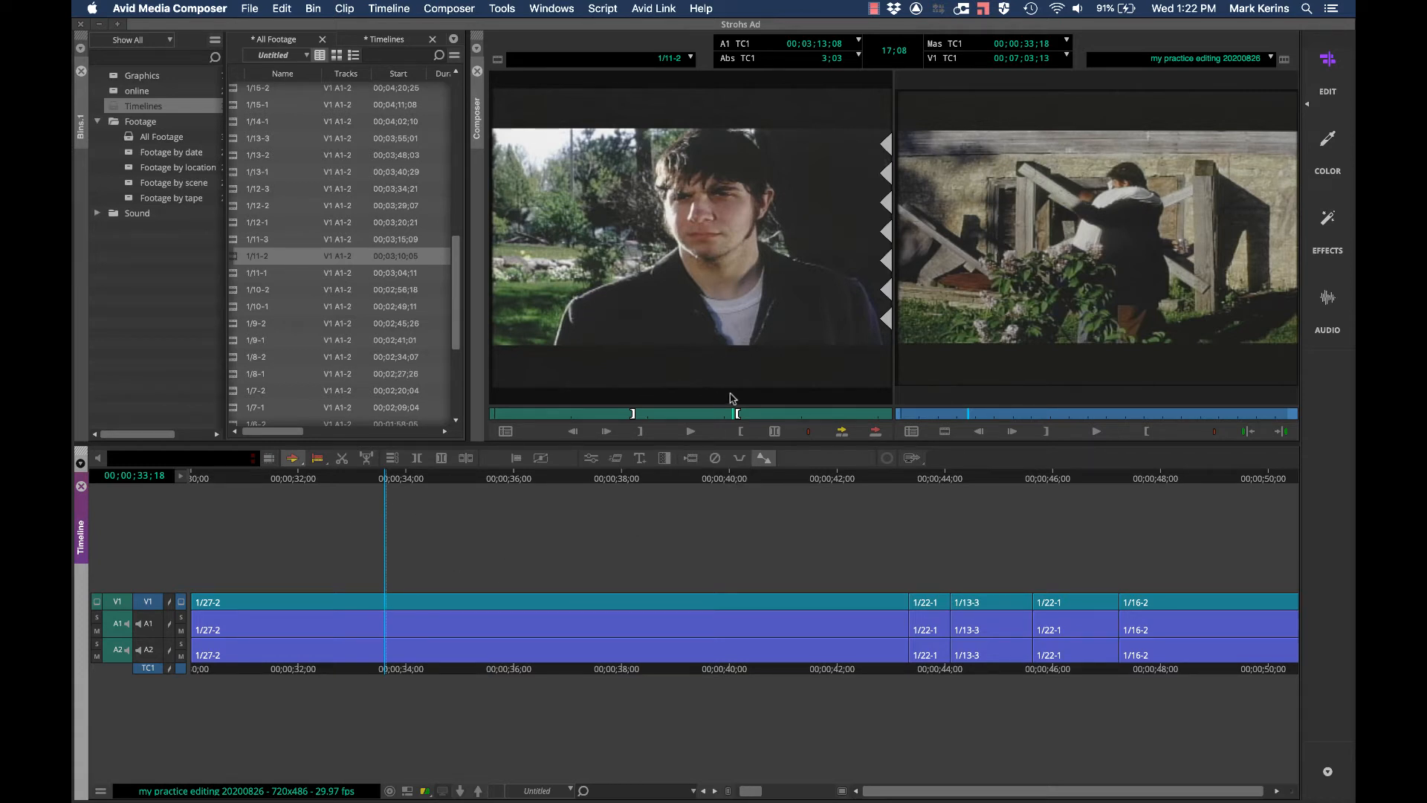
key(v)
key(super+z)
key(super+s)
With sync locks on V1 and A1, splice the video of 1/11-2 in at 00;00;33;18, and undo the edit
click(170, 671)
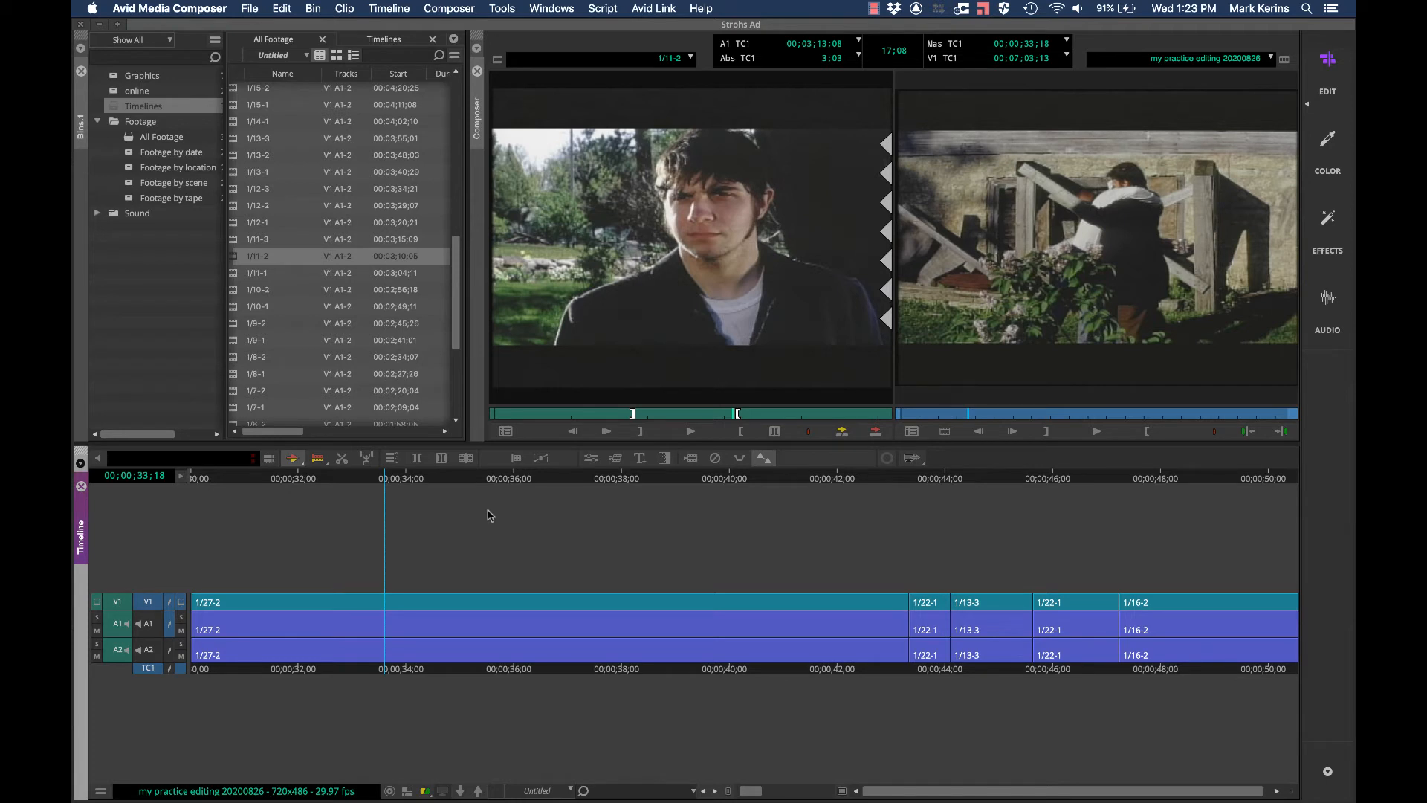
key(v)
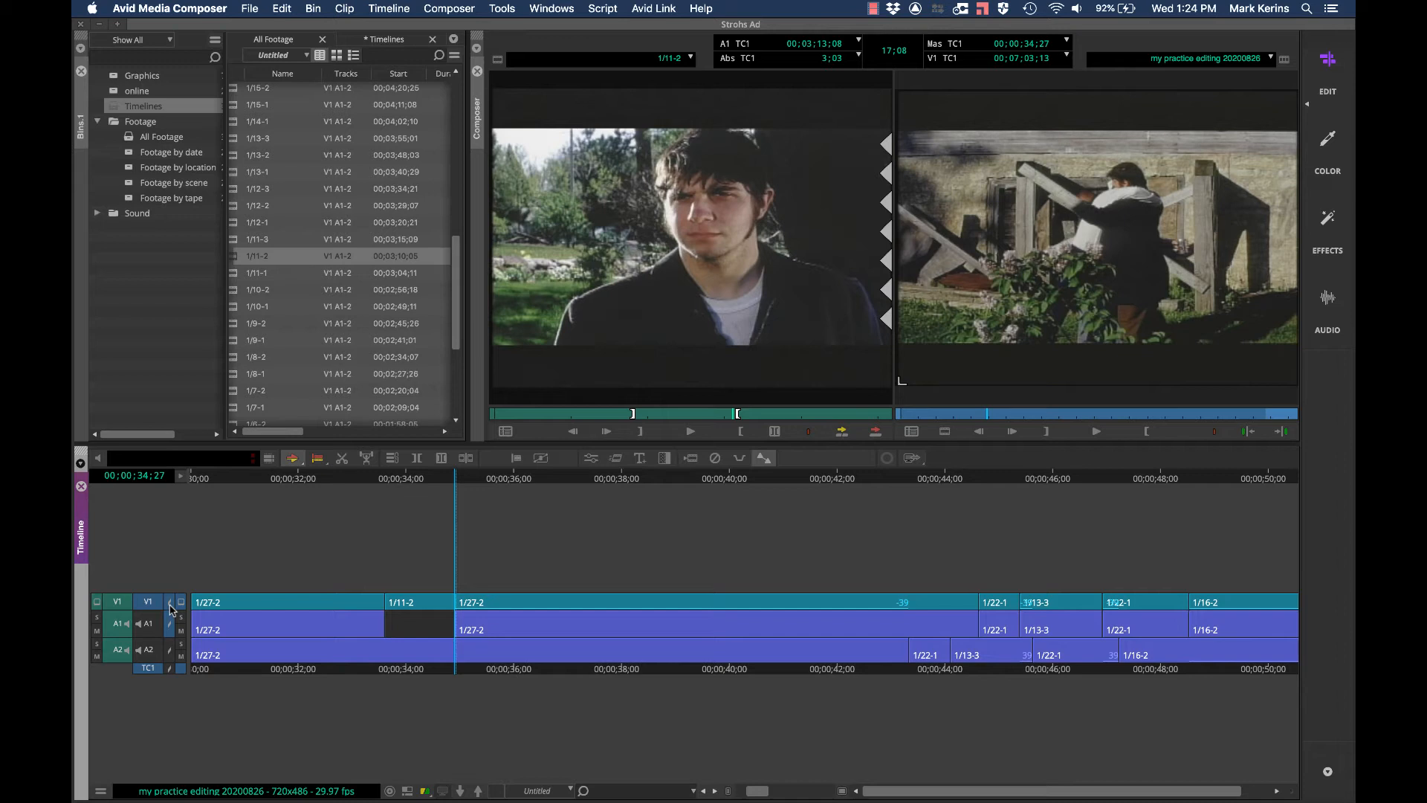
key(super+z)
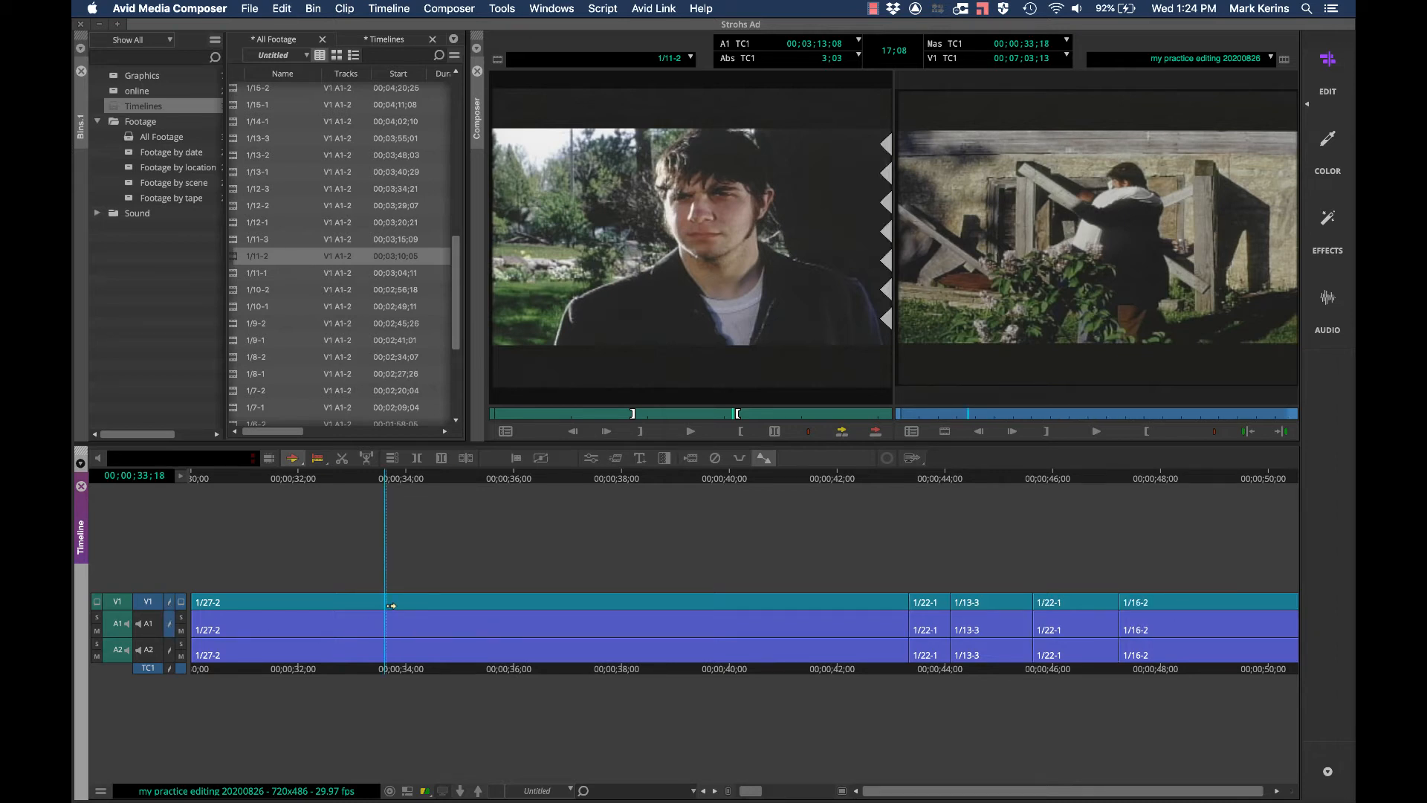
Clear all sync locks, and set the record tracks so that A1 is off while V1 and A2 are on
click(172, 669)
click(170, 669)
click(148, 626)
click(148, 626)
click(148, 626)
click(148, 627)
click(148, 626)
click(148, 627)
click(148, 626)
click(148, 627)
click(148, 626)
click(148, 627)
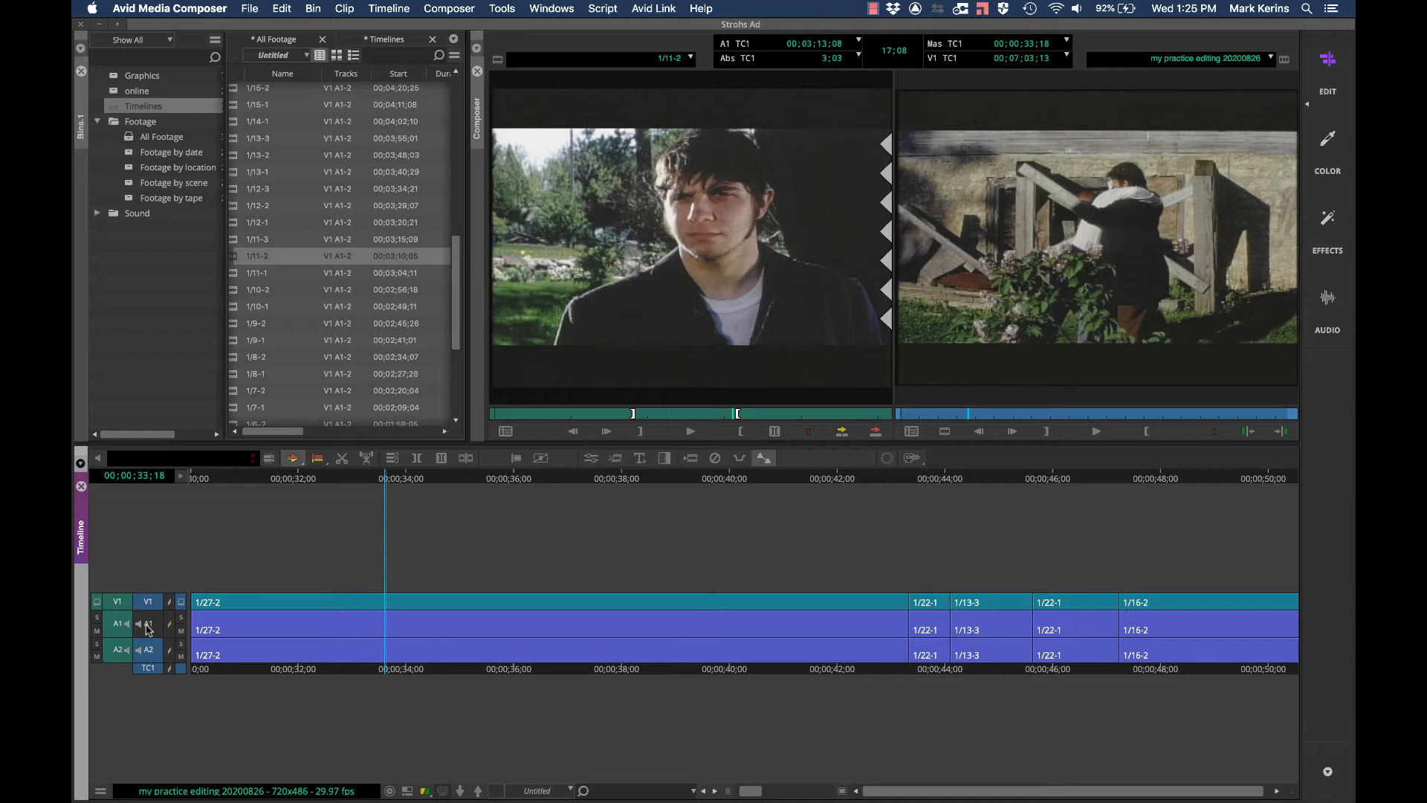
Add one video track and two audio tracks to the sequence, and move the timecode track below all audio tracks
key(super+y)
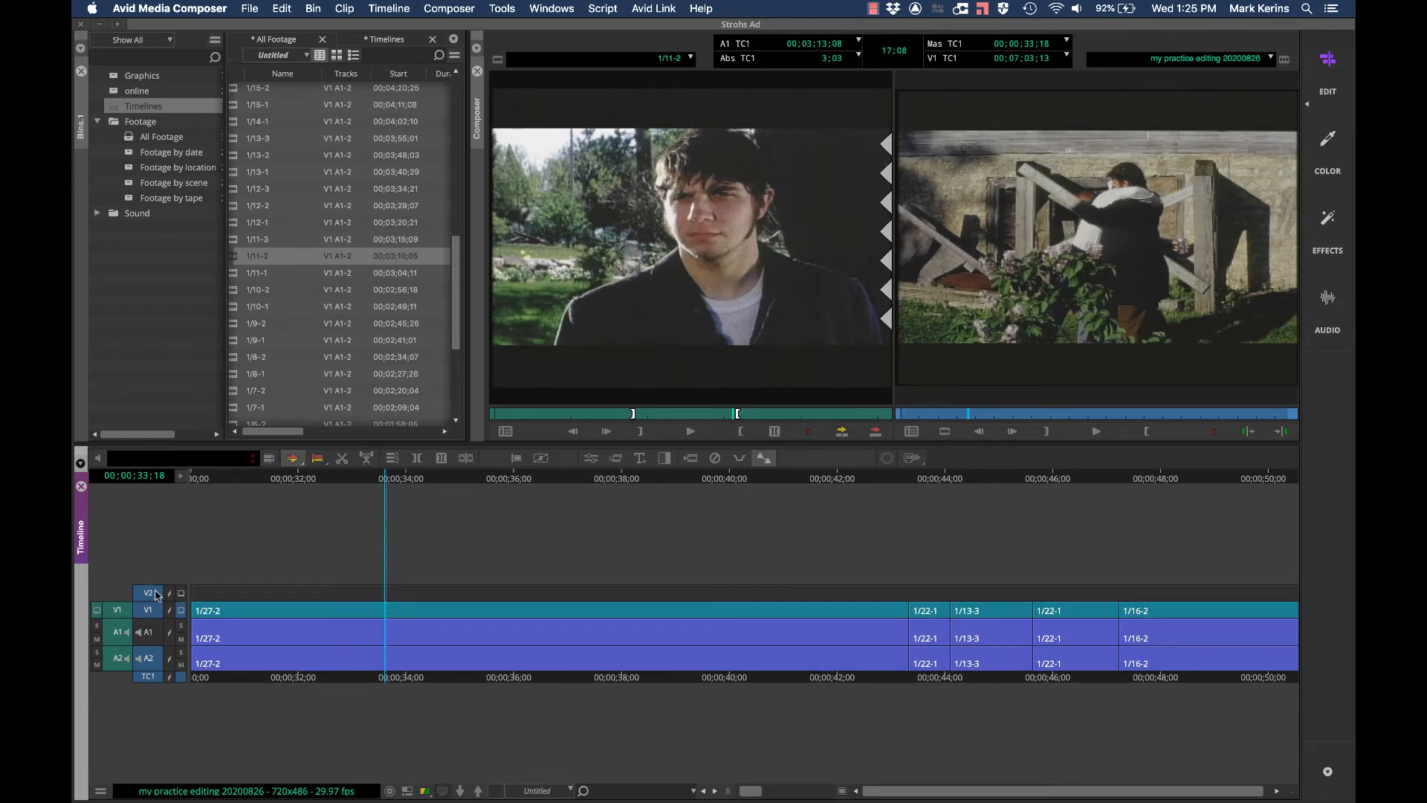
key(super+u)
key(super+u)
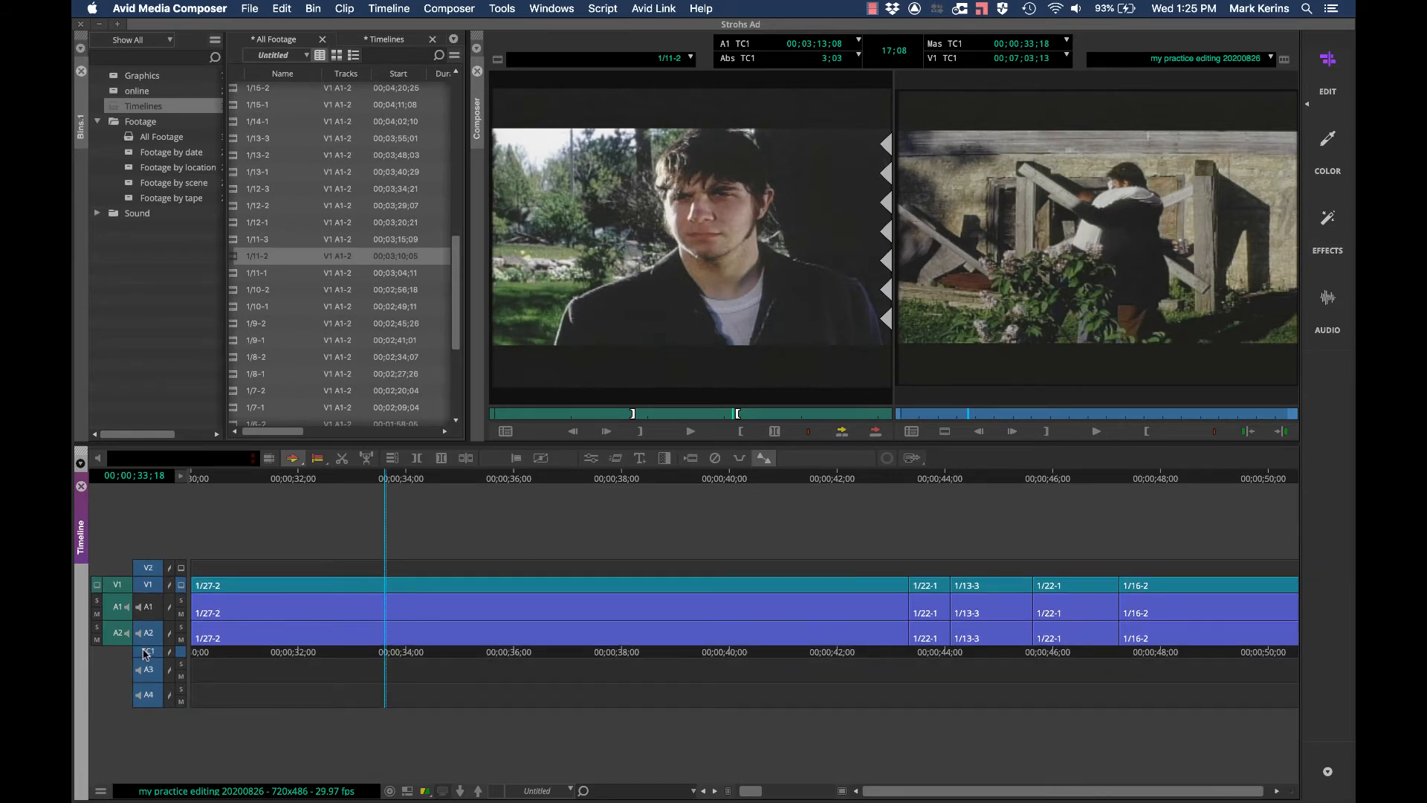
drag(145, 654, 149, 706)
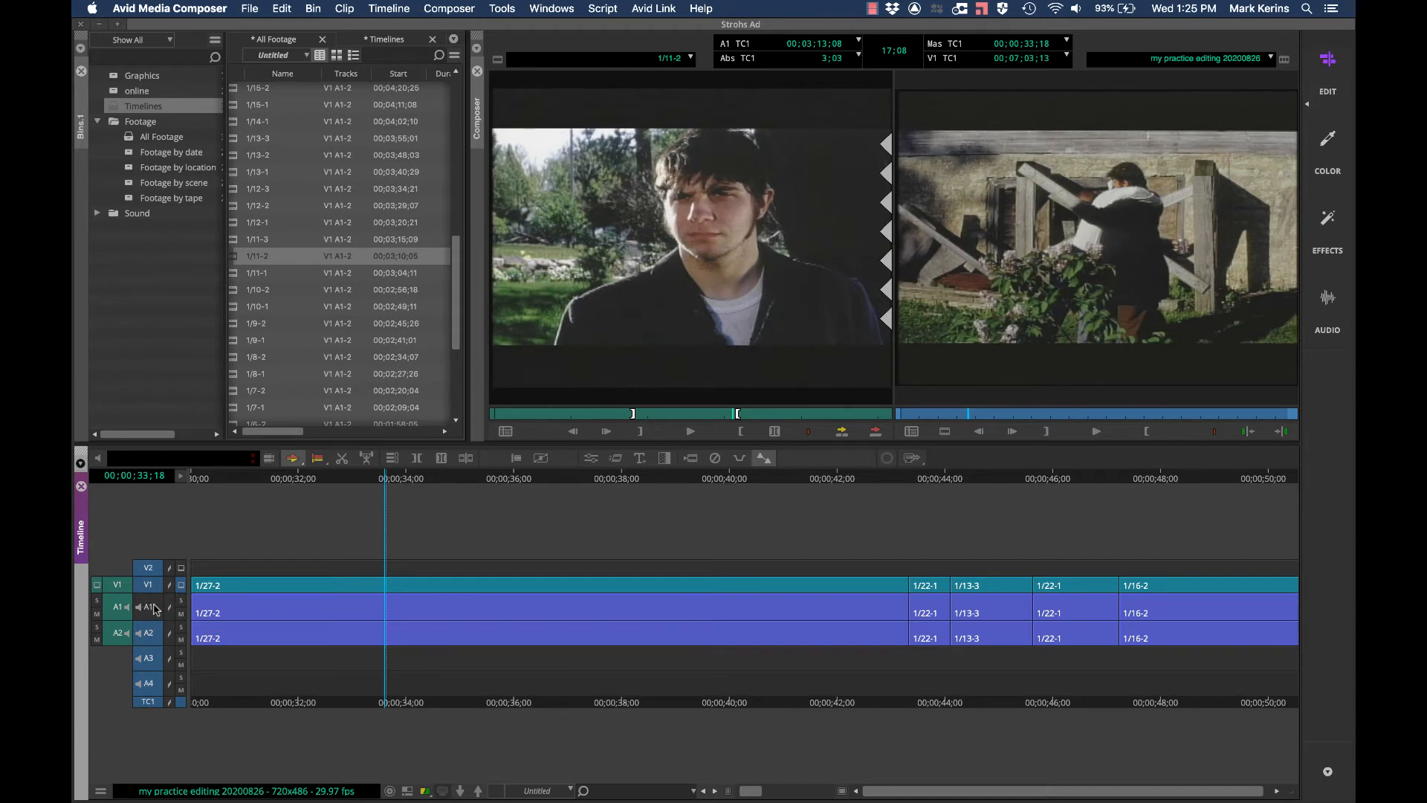
Toggle the A1, A2 and A3 record tracks, leaving A1 and A3 off with the source audio patched to A2 and A4
key(9)
key(9)
key(0)
key(0)
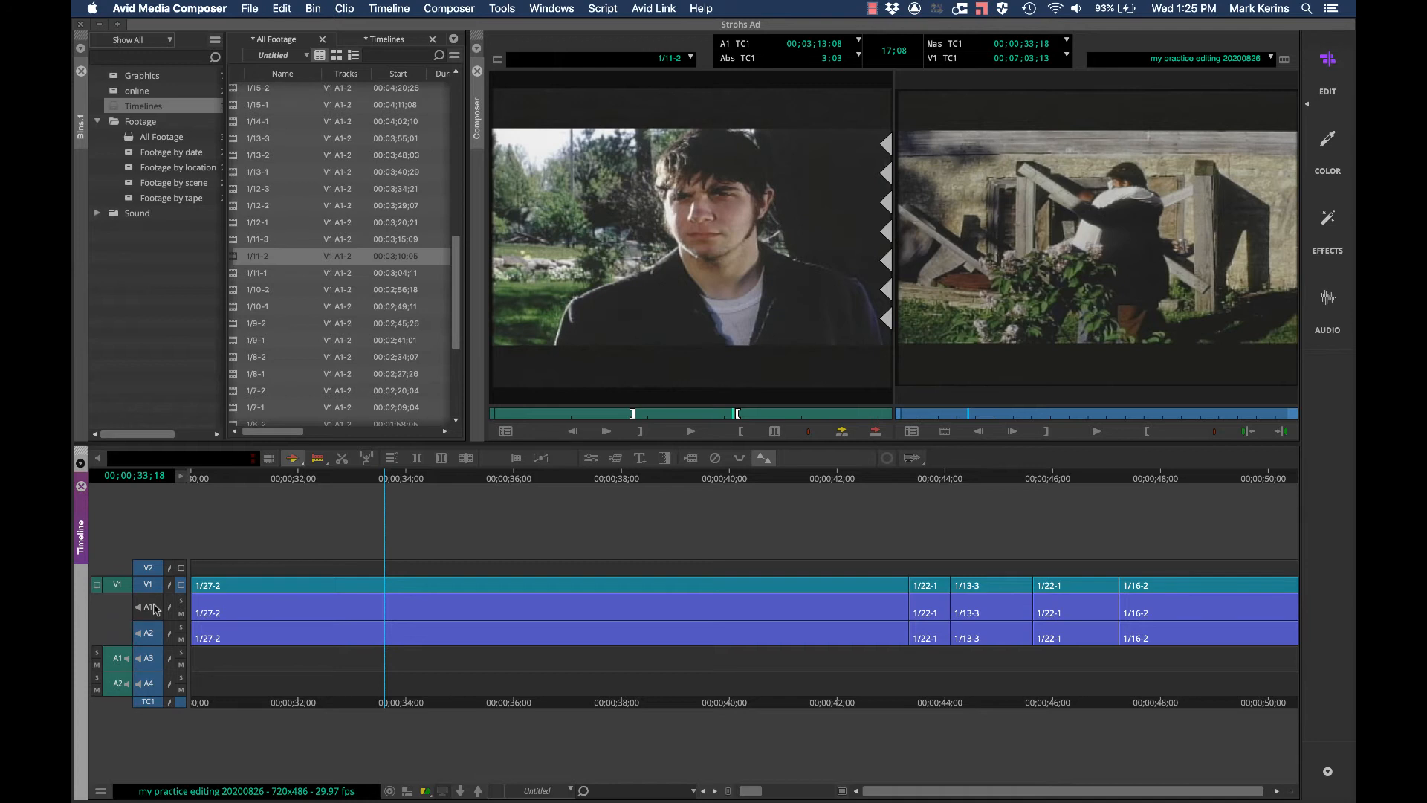
key(minus)
key(minus)
key(minus)
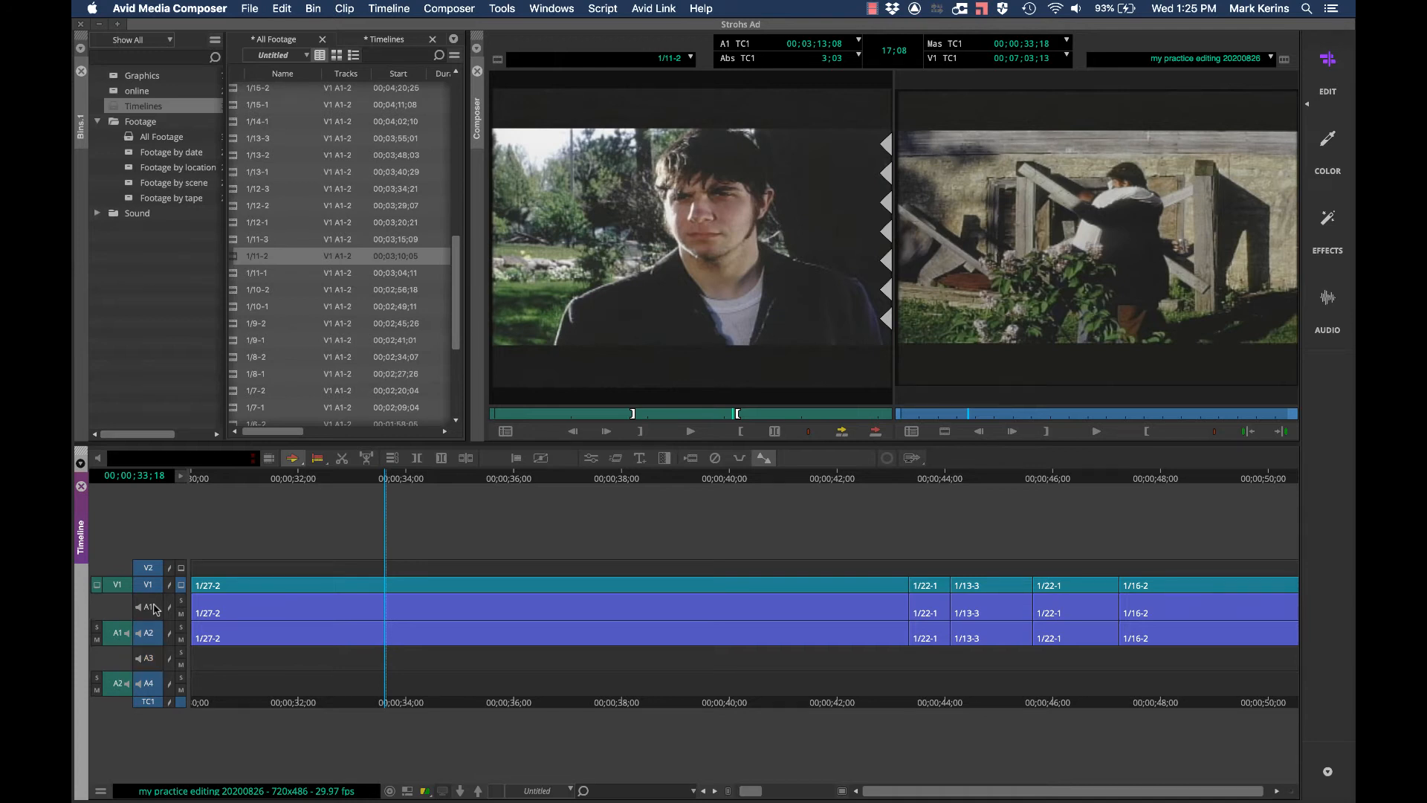
Toggle the A4, V2 and V1 record tracks repeatedly, leaving V1 off with the source video patched to V2
key(equal)
key(equal)
key(equal)
key(equal)
key(equal)
key(equal)
key(8)
key(8)
key(8)
key(8)
key(7)
key(7)
key(7)
key(7)
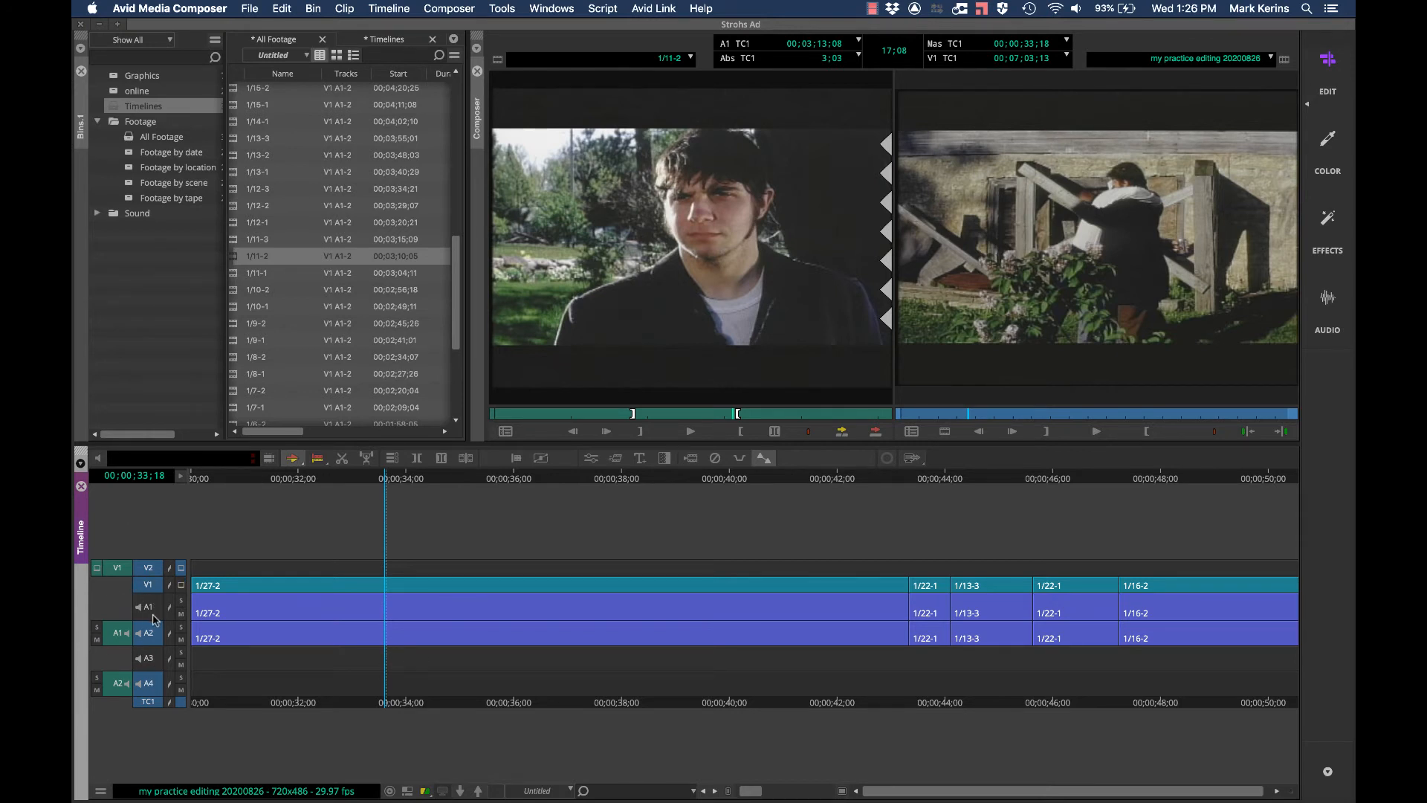
Set the record tracks so that V2, A1 and A3 are on while V1, A2 and A4 are off
key(1)
key(3)
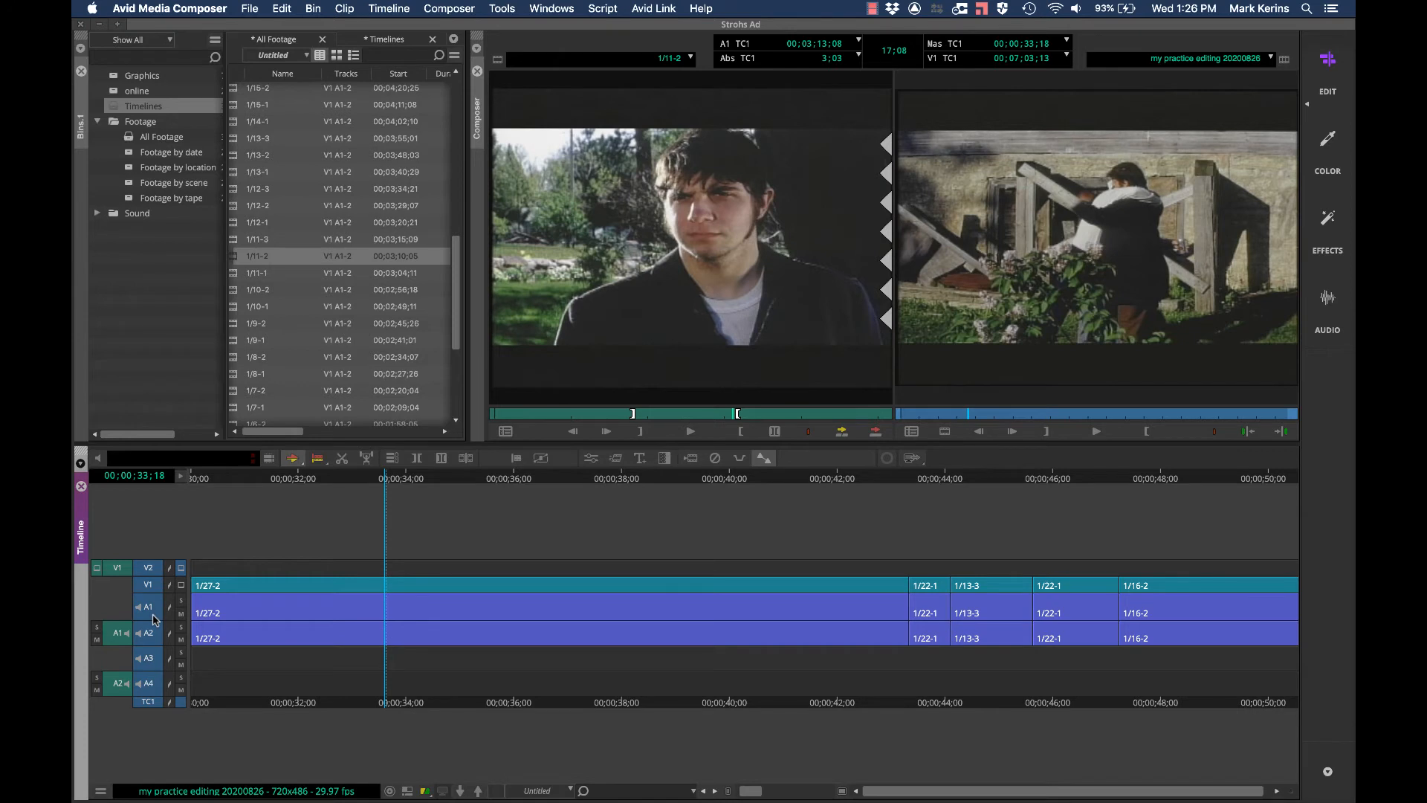
key(7)
key(0)
key(equal)
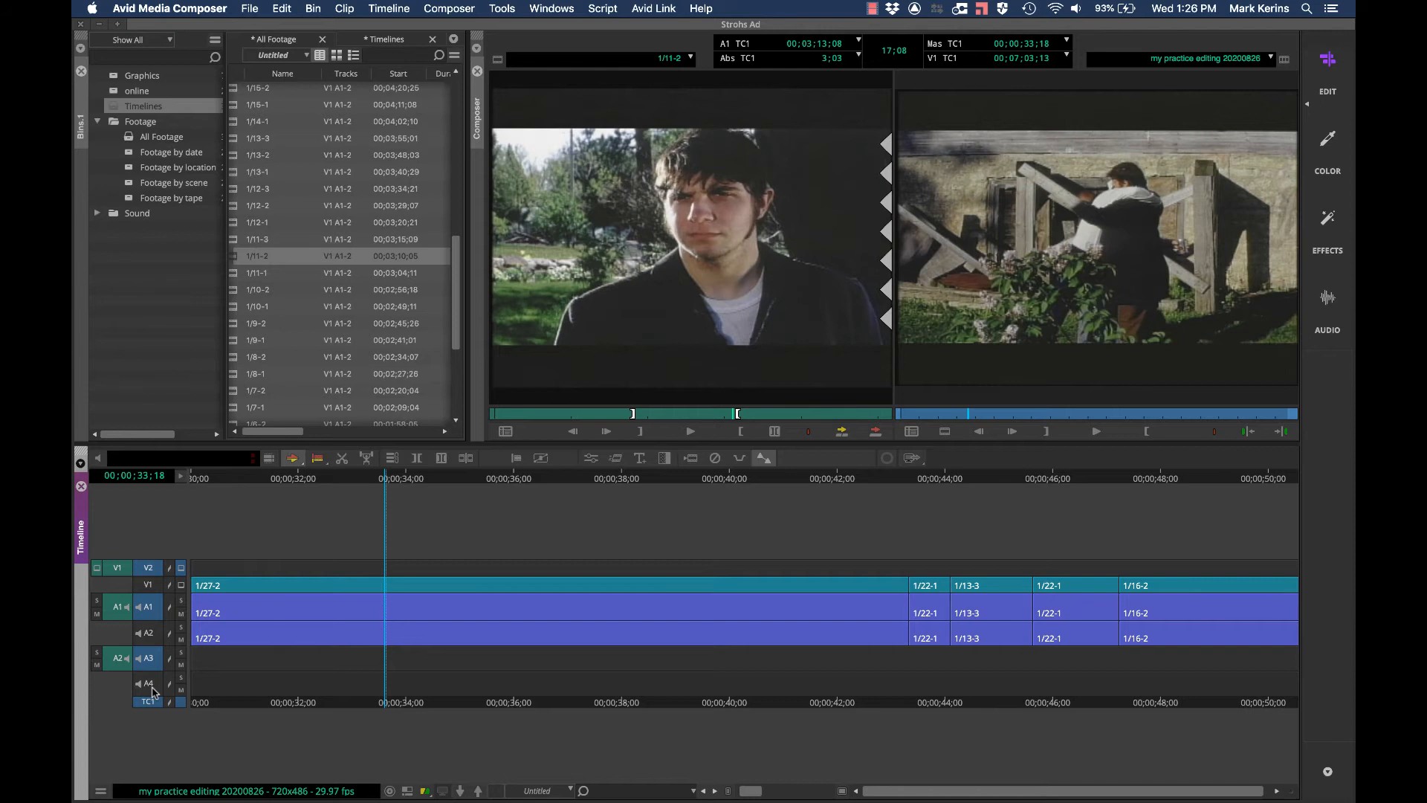
Turn all record tracks on and off twice, and enable only V1
key(super+a)
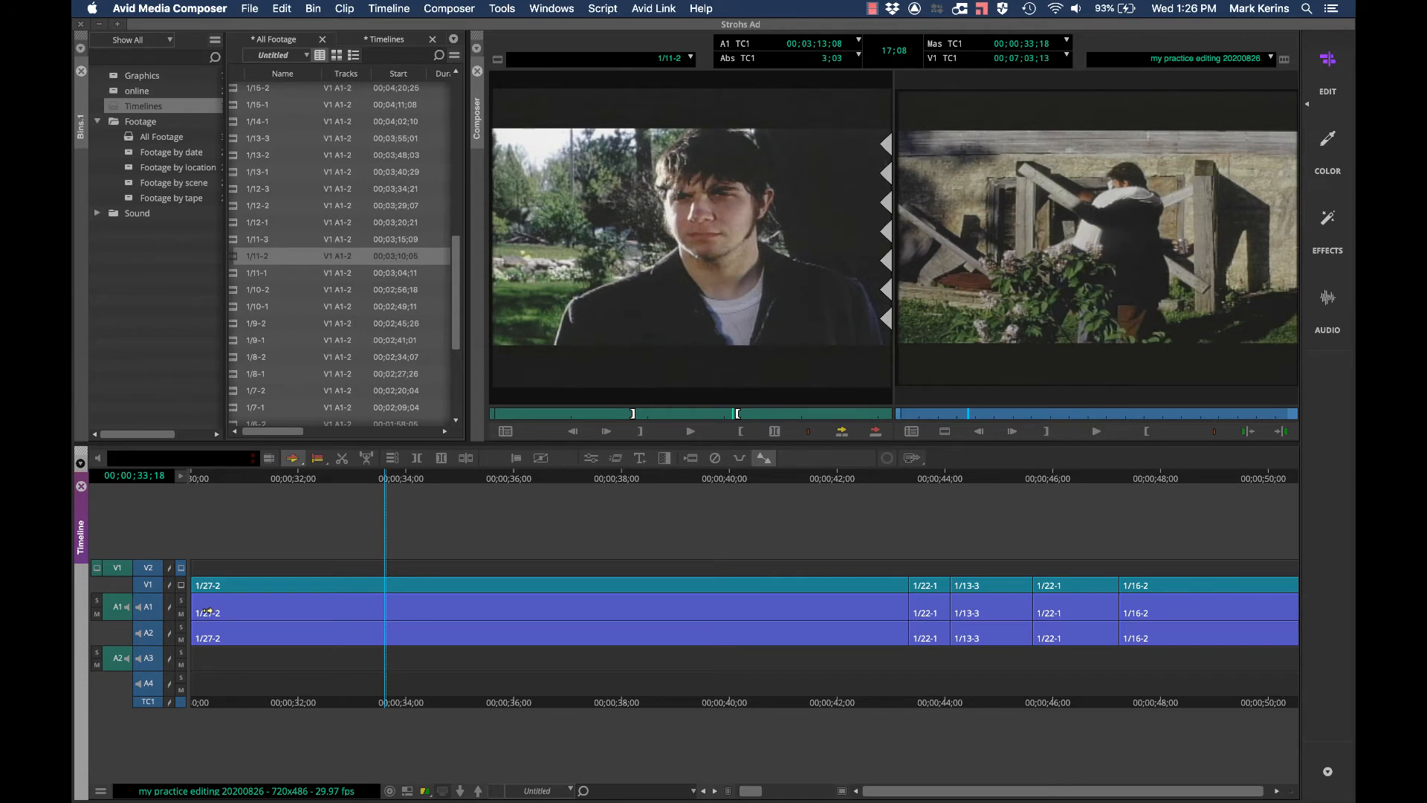
key(super+shift+a)
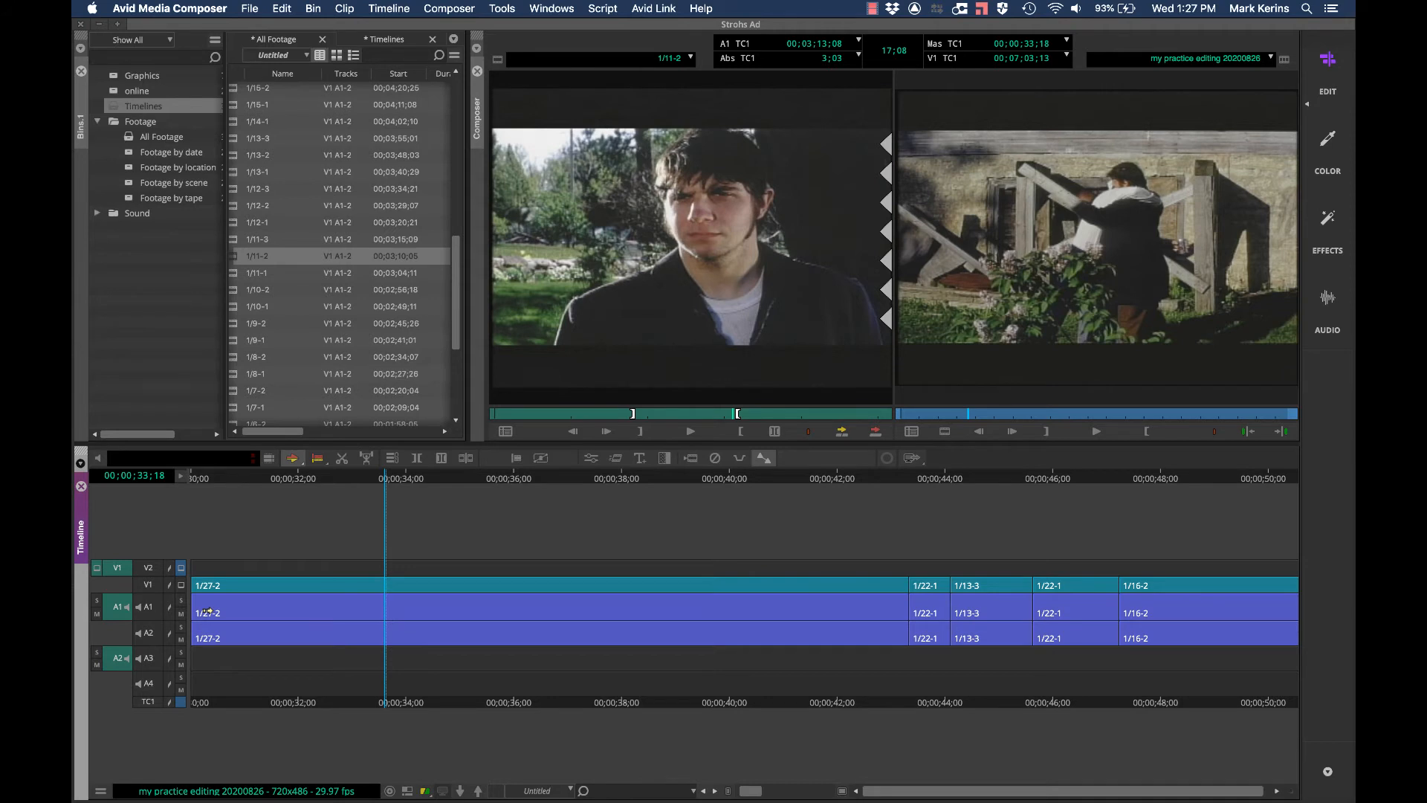
key(super+a)
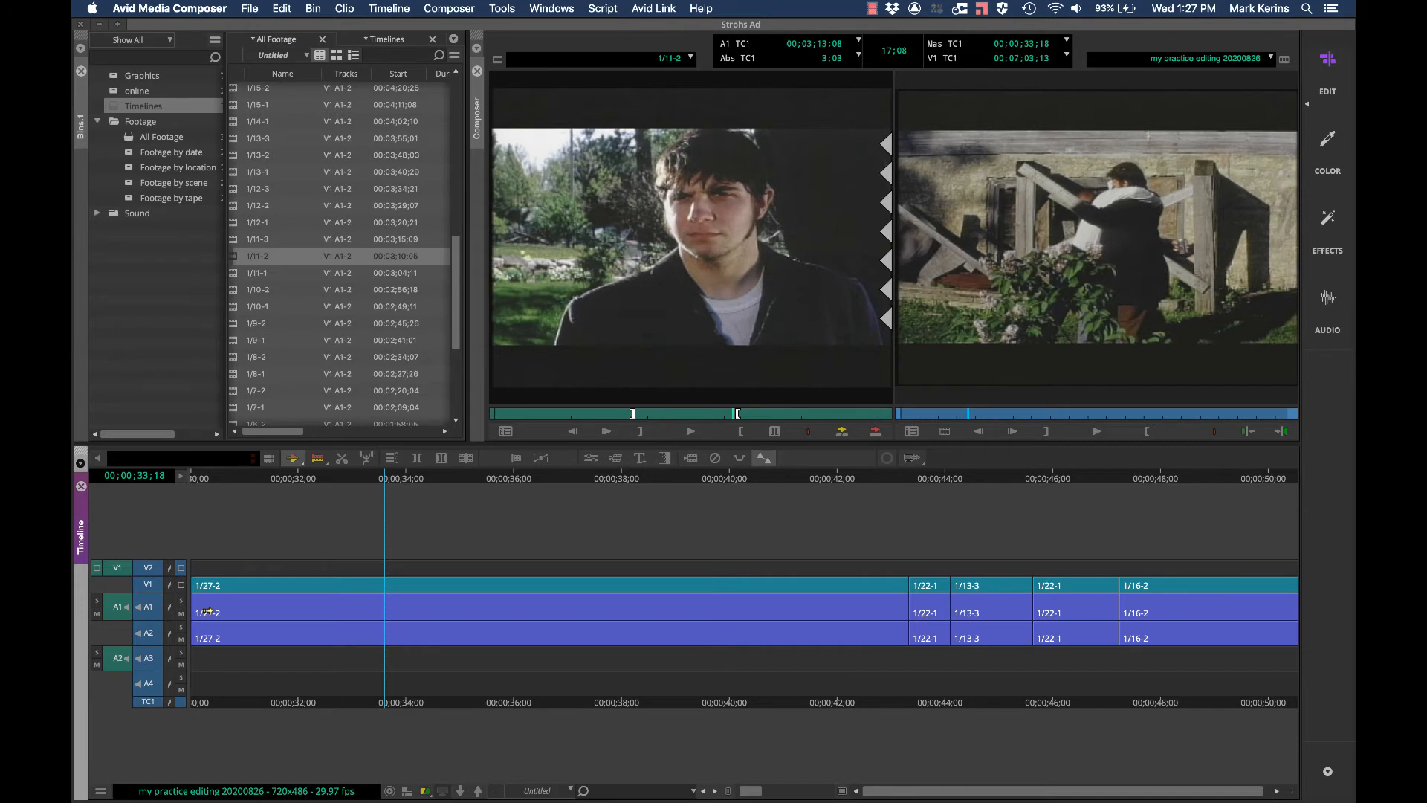
key(shift+super+a)
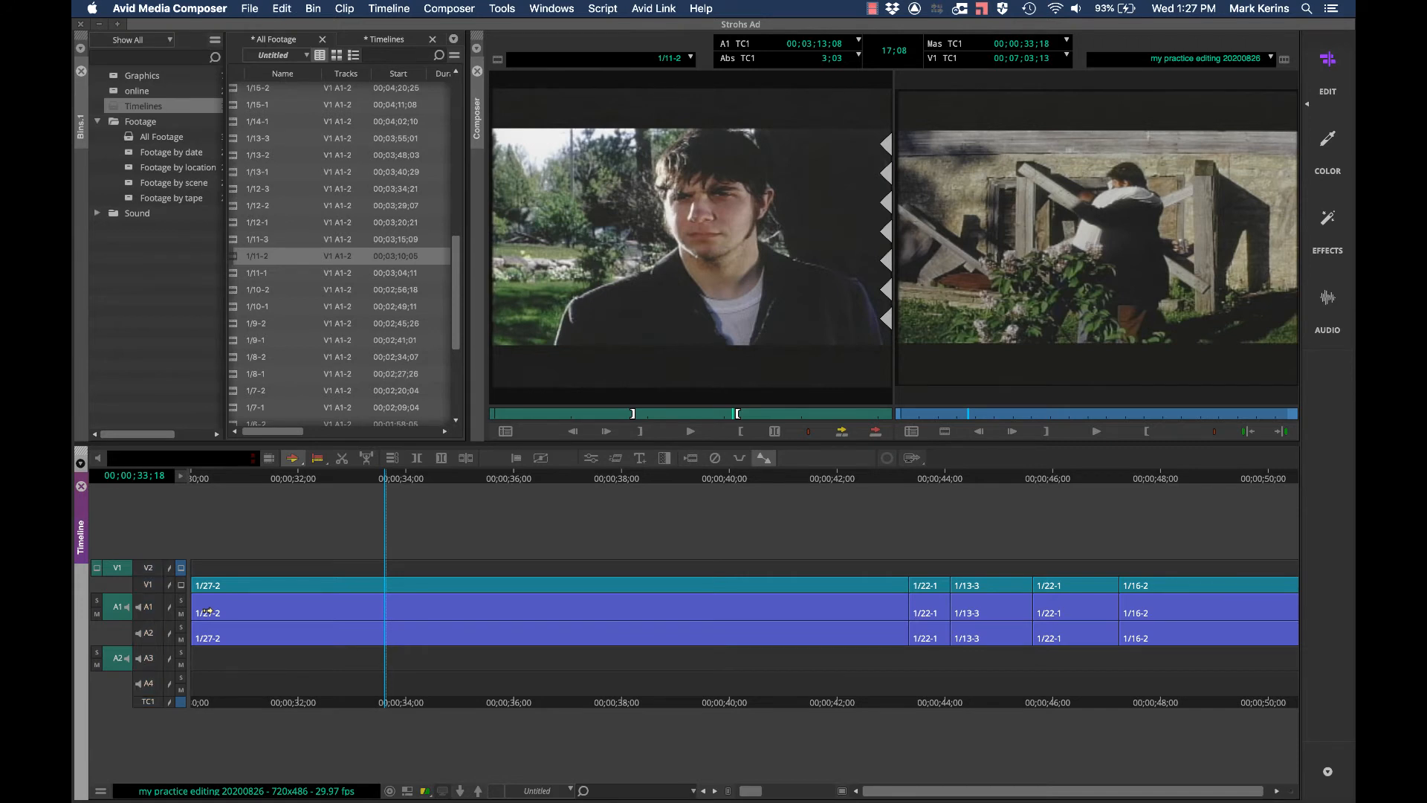
key(7)
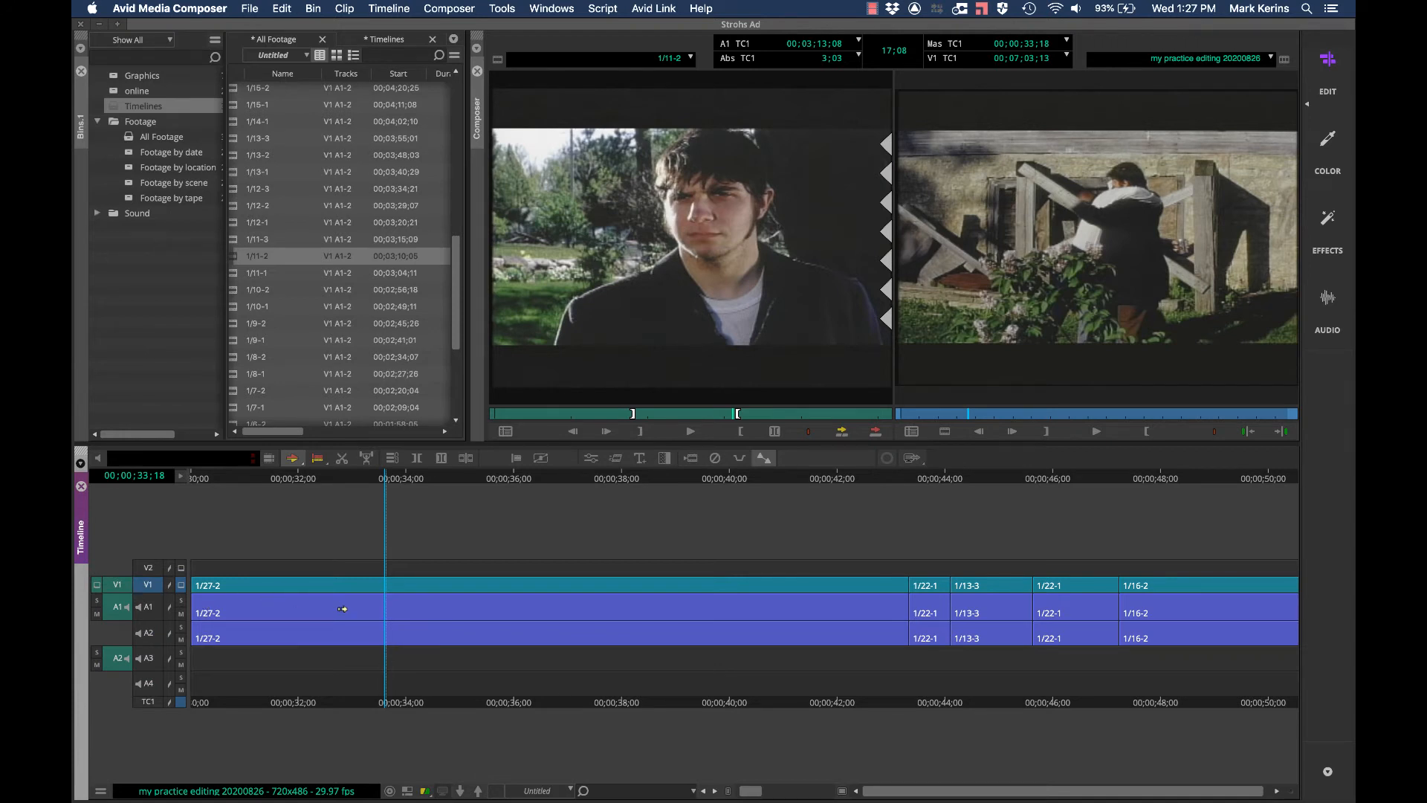
Enable all record tracks, and turn off V2, A1, A2 and A3 so that V1 and A4 remain selected
key(super+a)
key(8)
key(9)
key(0)
key(minus)
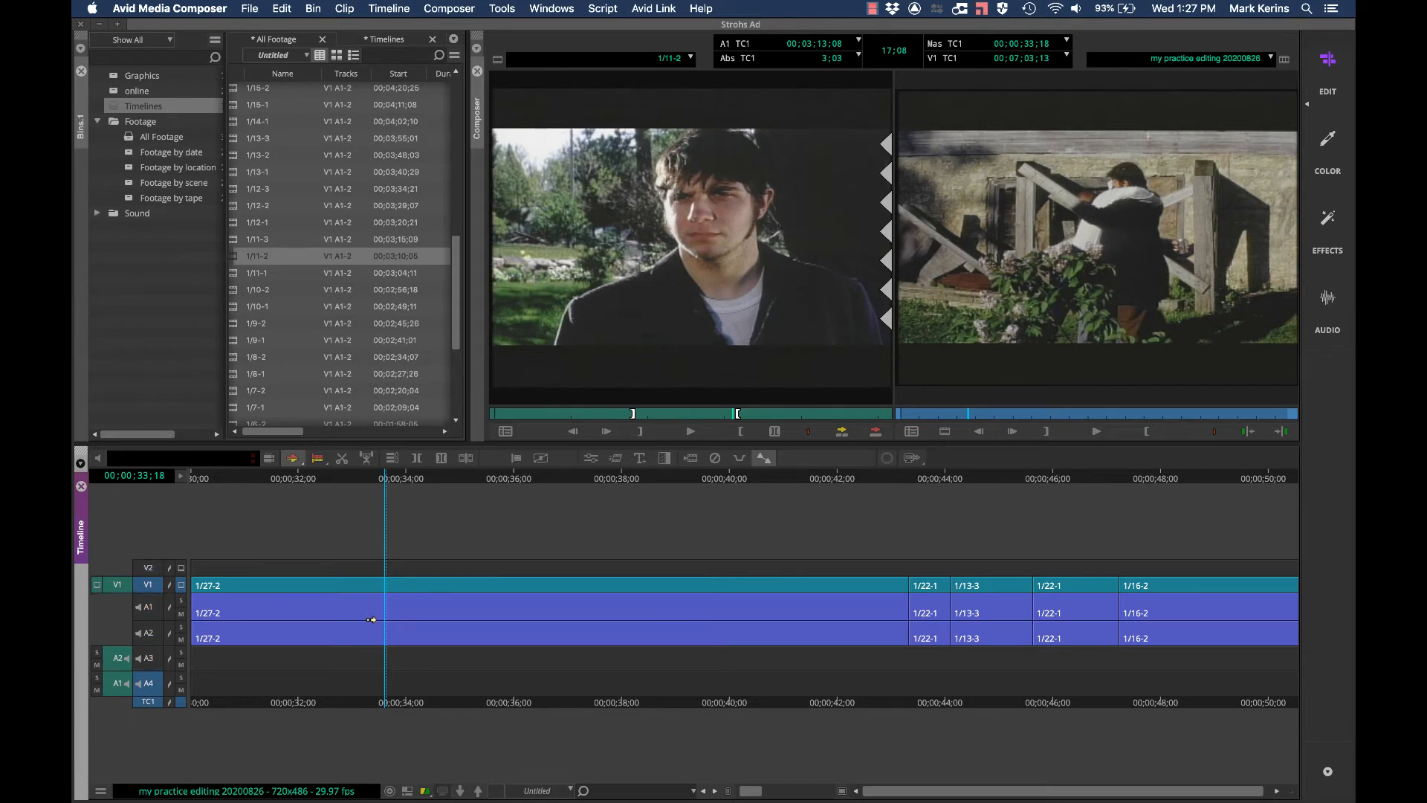
Patch source A1 to record A1 and source A2 to record A2, with all record tracks turned on
key(minus)
key(equal)
key(minus)
key(super+a)
key(super+a)
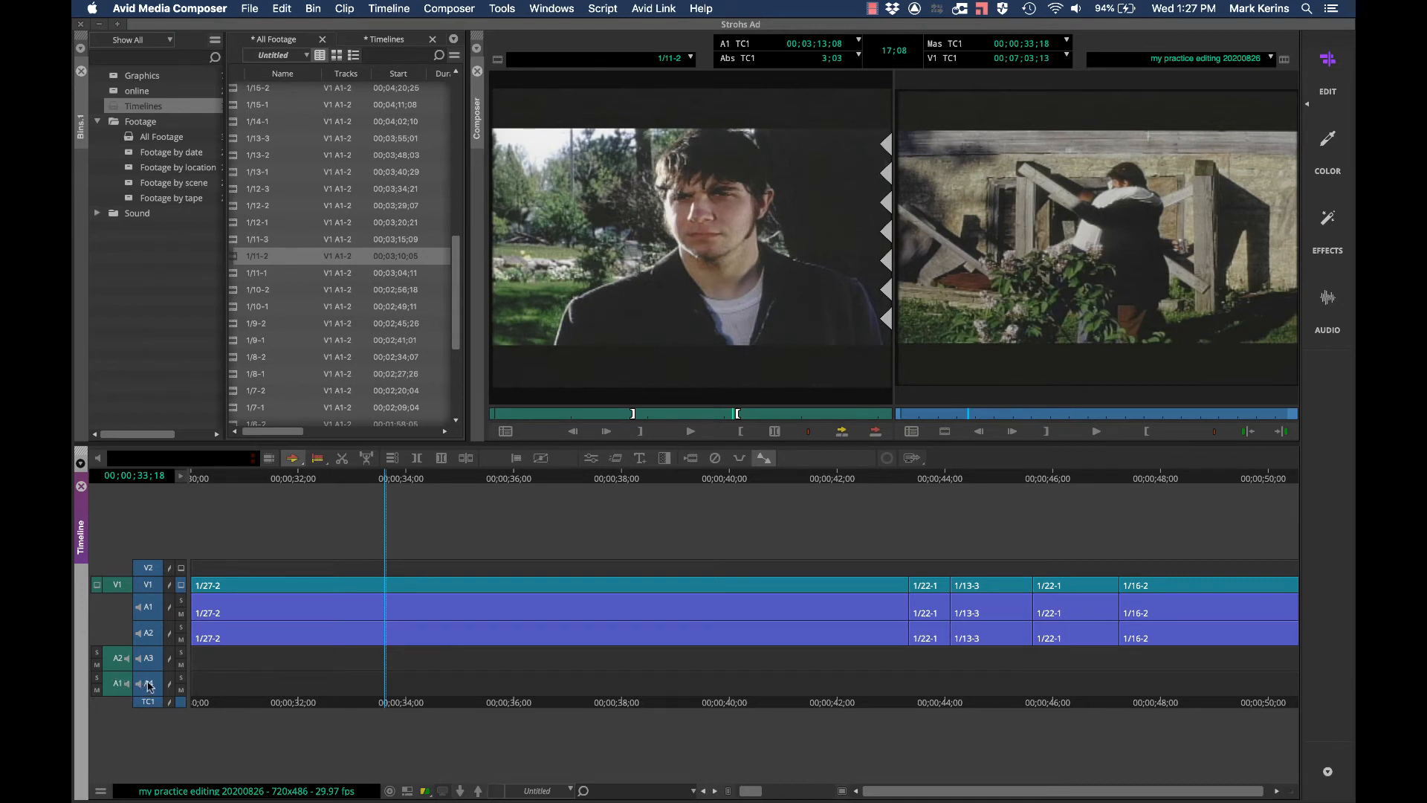
drag(121, 683, 146, 607)
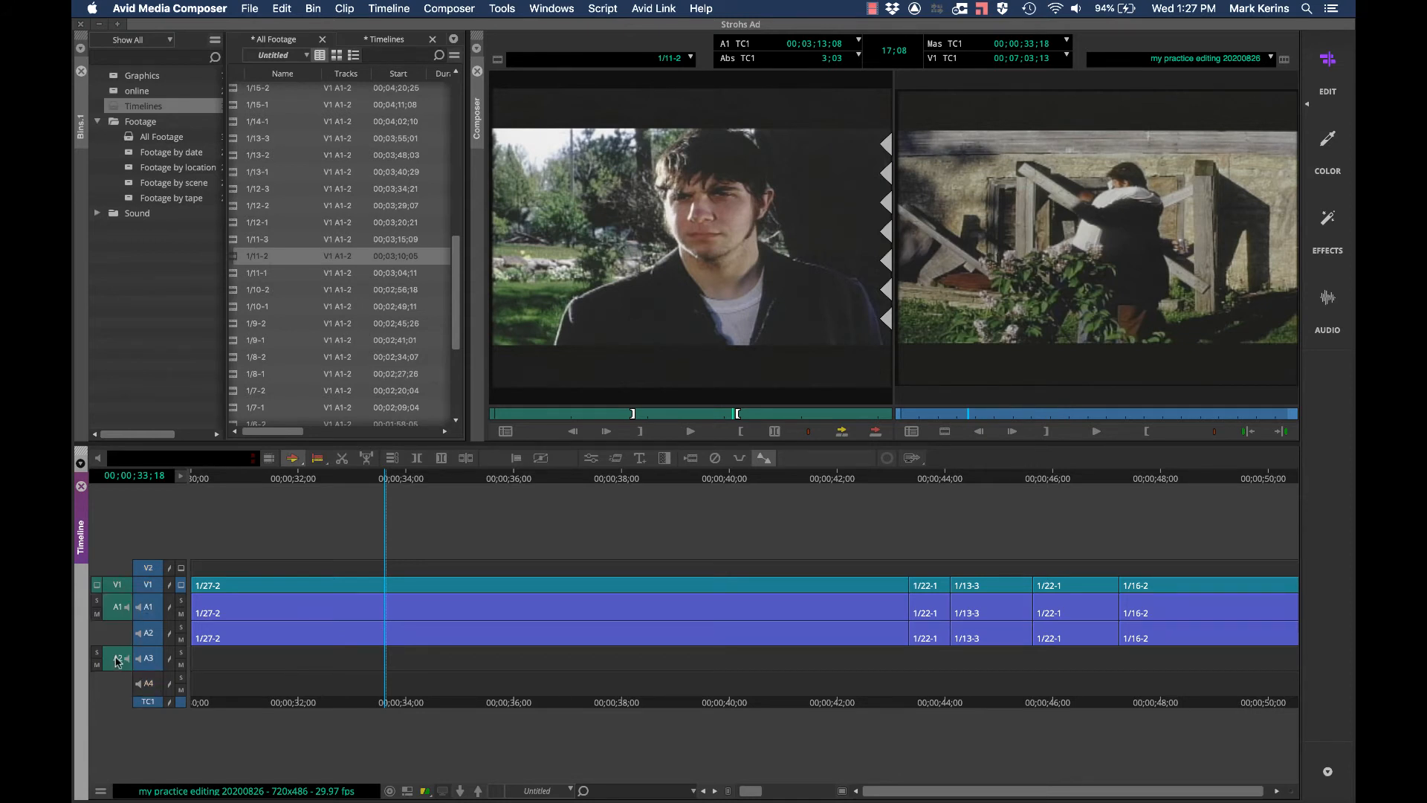
drag(119, 659, 150, 633)
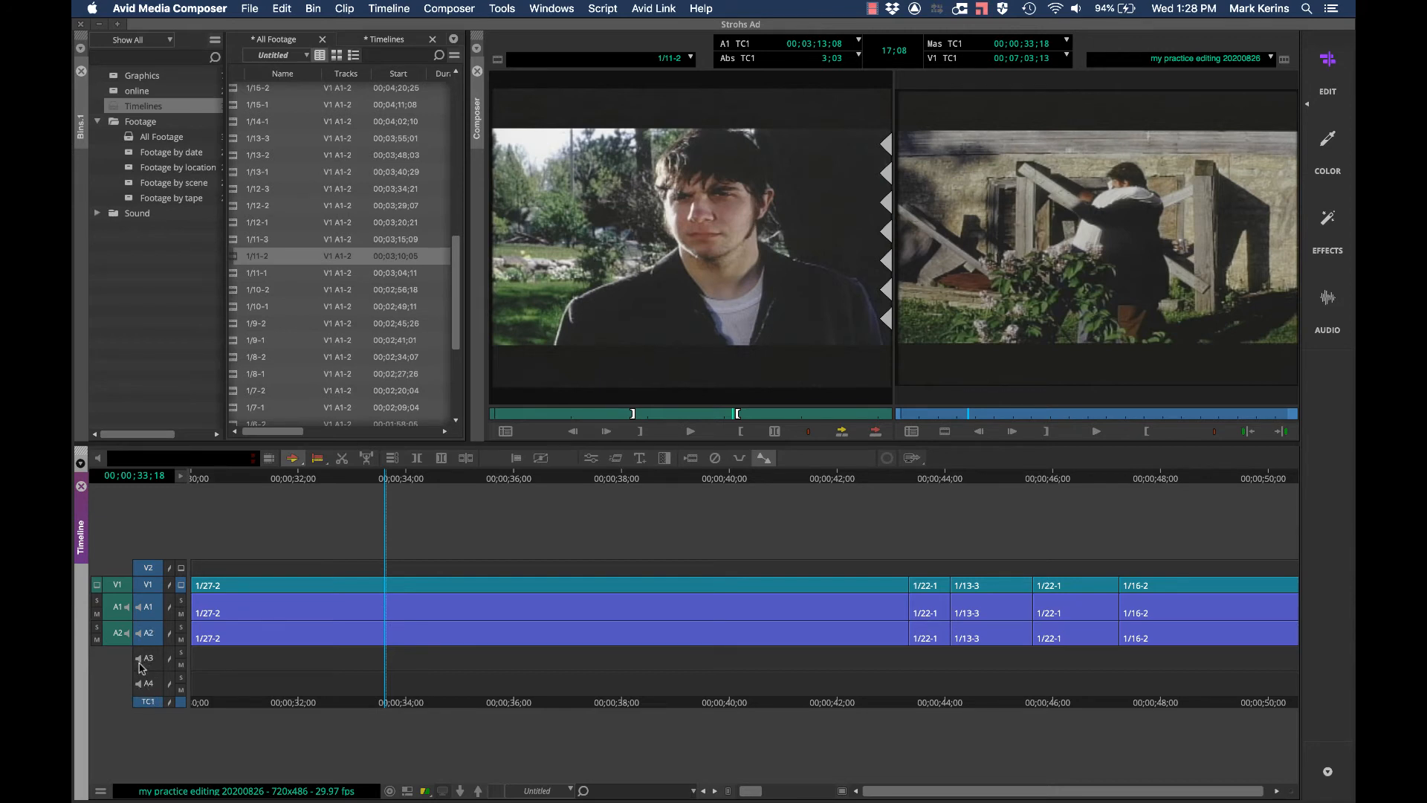
key(super+a)
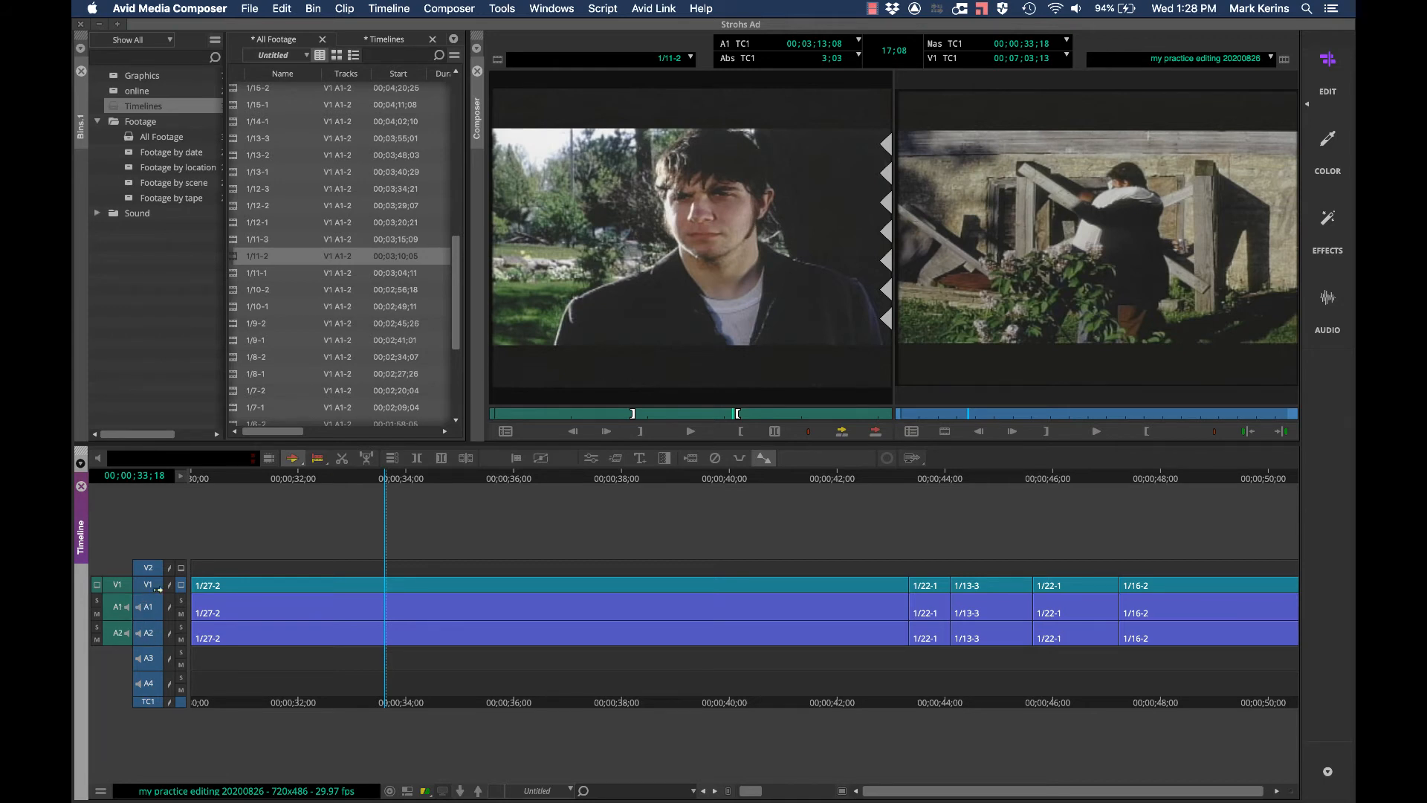
scroll(421, 602, right, 1)
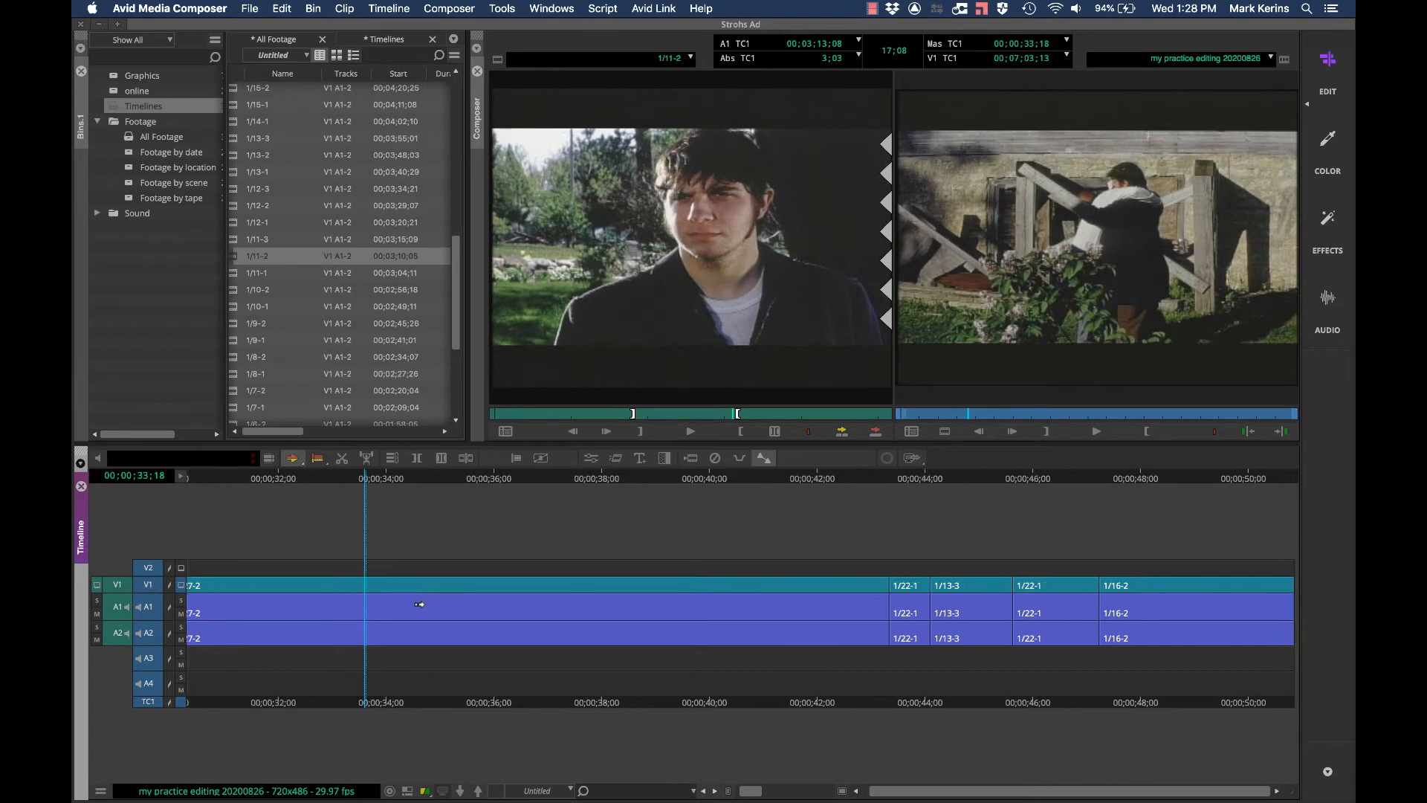
scroll(227, 602, left, 1)
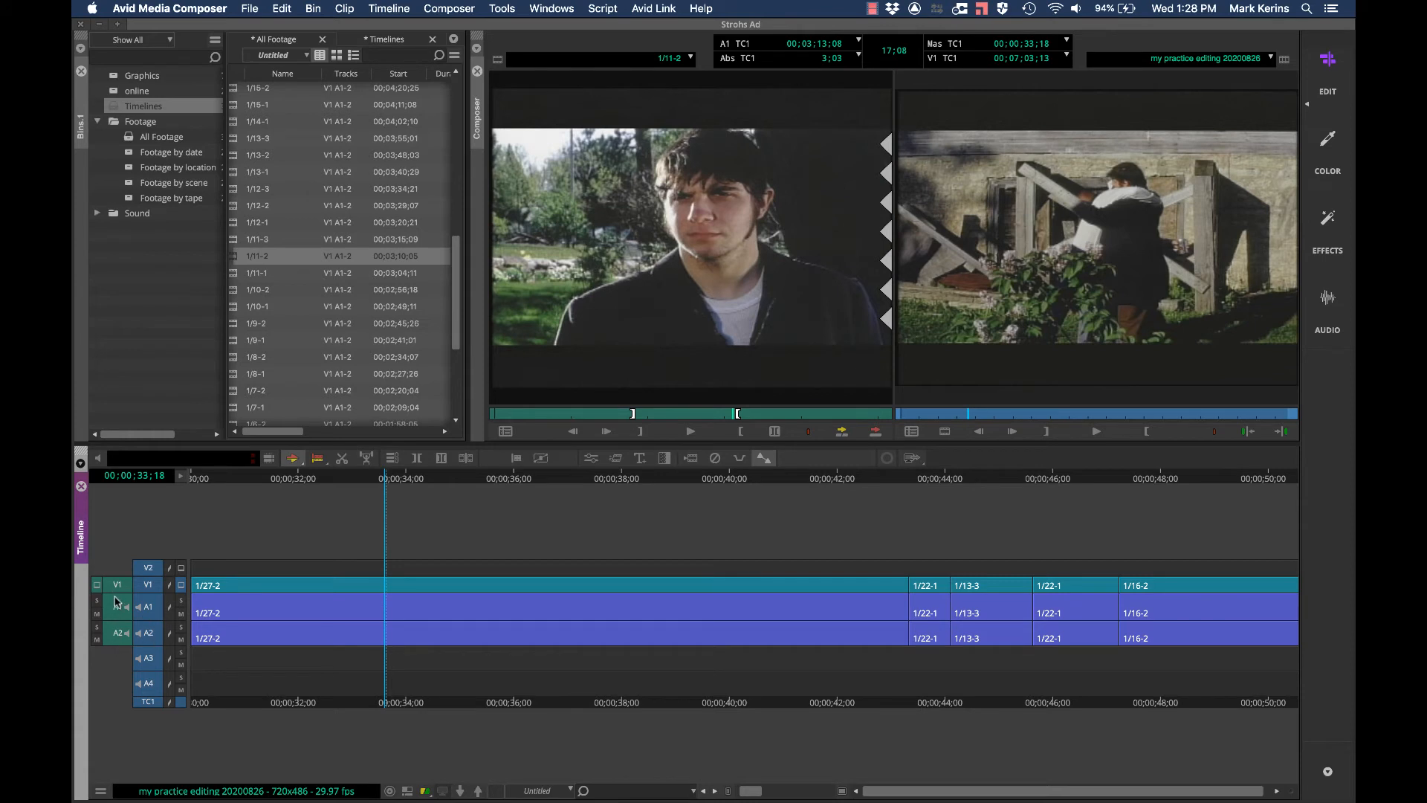
Patch the source audio to A3 and A4, overwrite 1/11-2 at 00;00;33;18 with A1 and A2 off, and undo the edit
drag(117, 606, 149, 685)
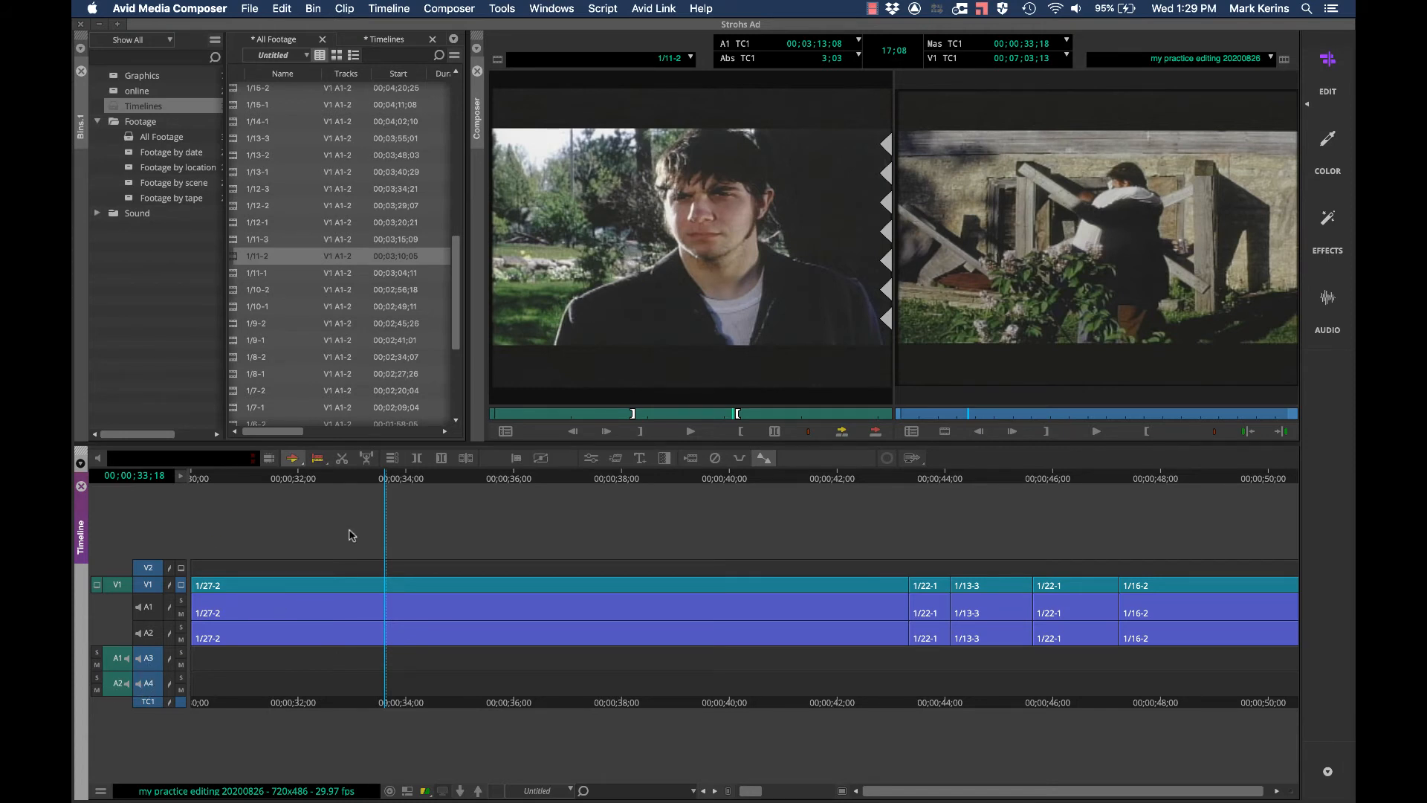
key(b)
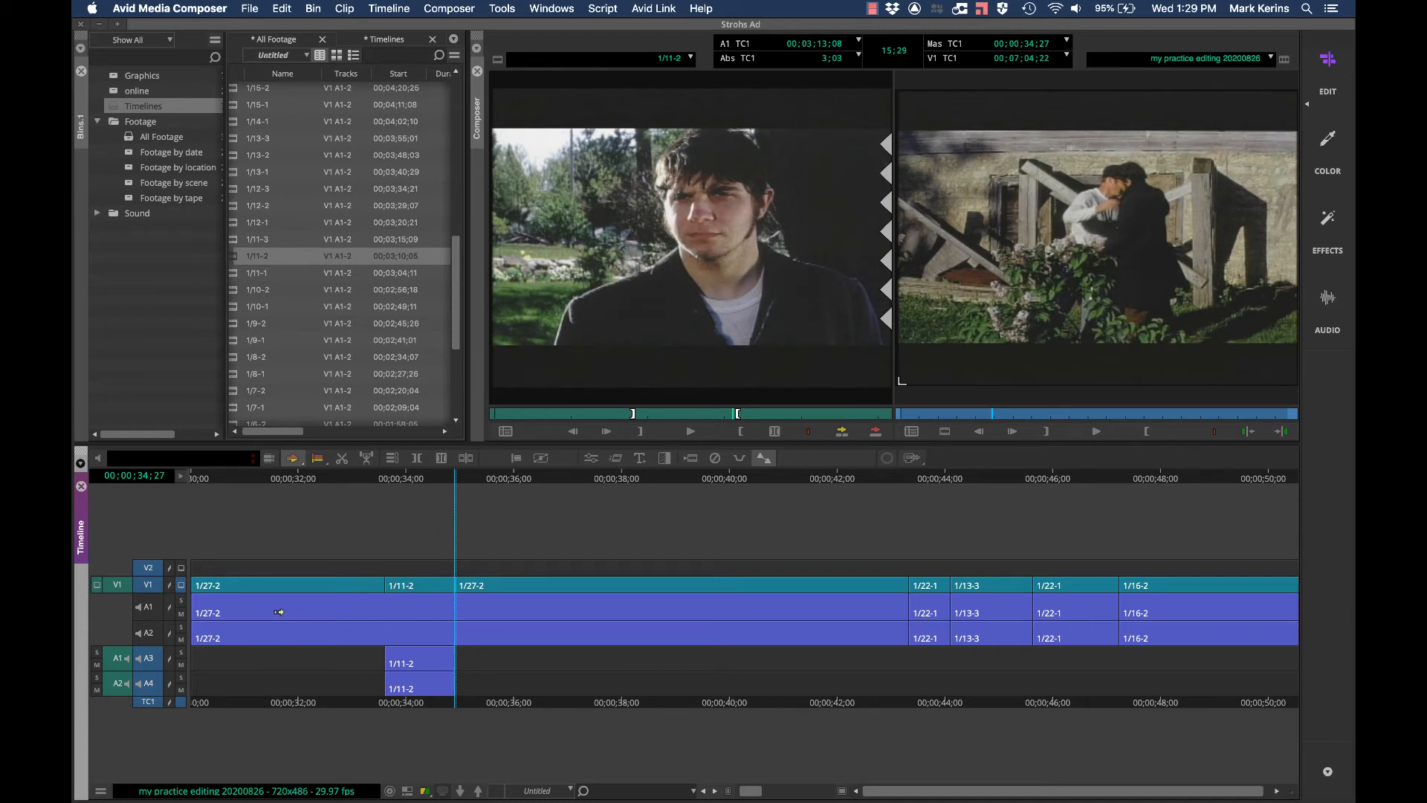
key(super+z)
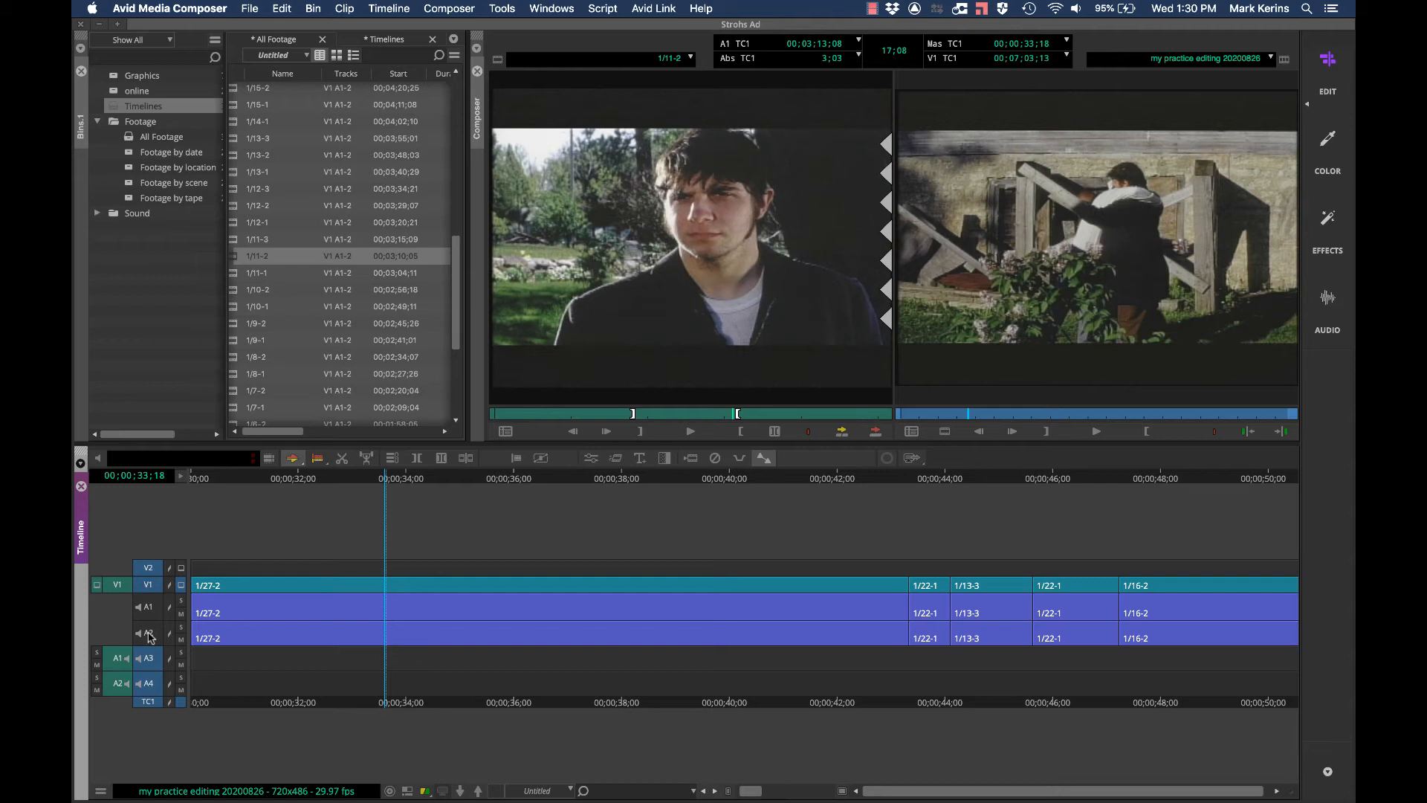
Overwrite 1/11-2 at 00;00;33;18 with all record tracks on and its audio patched to A3 and A4, and undo the edit
key(super+a)
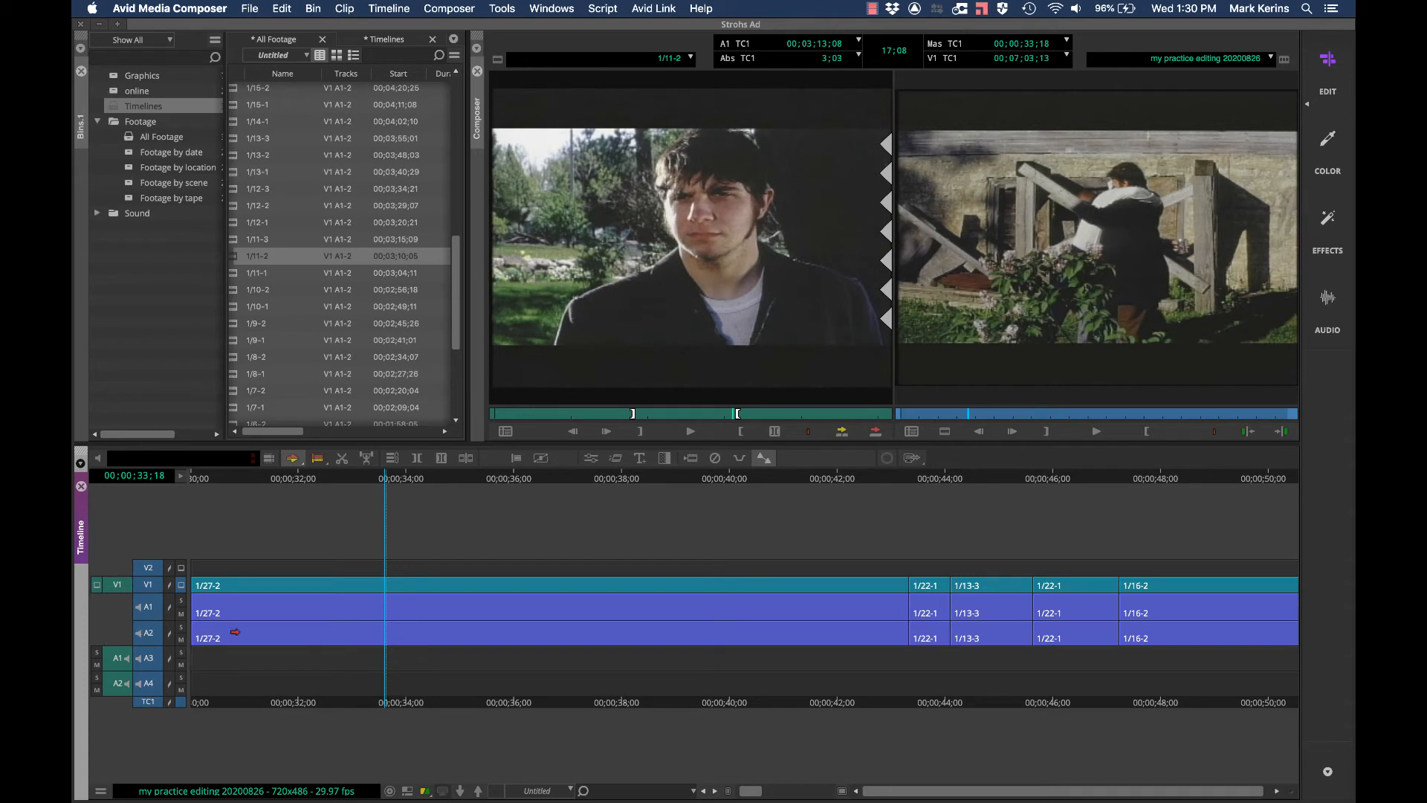
key(b)
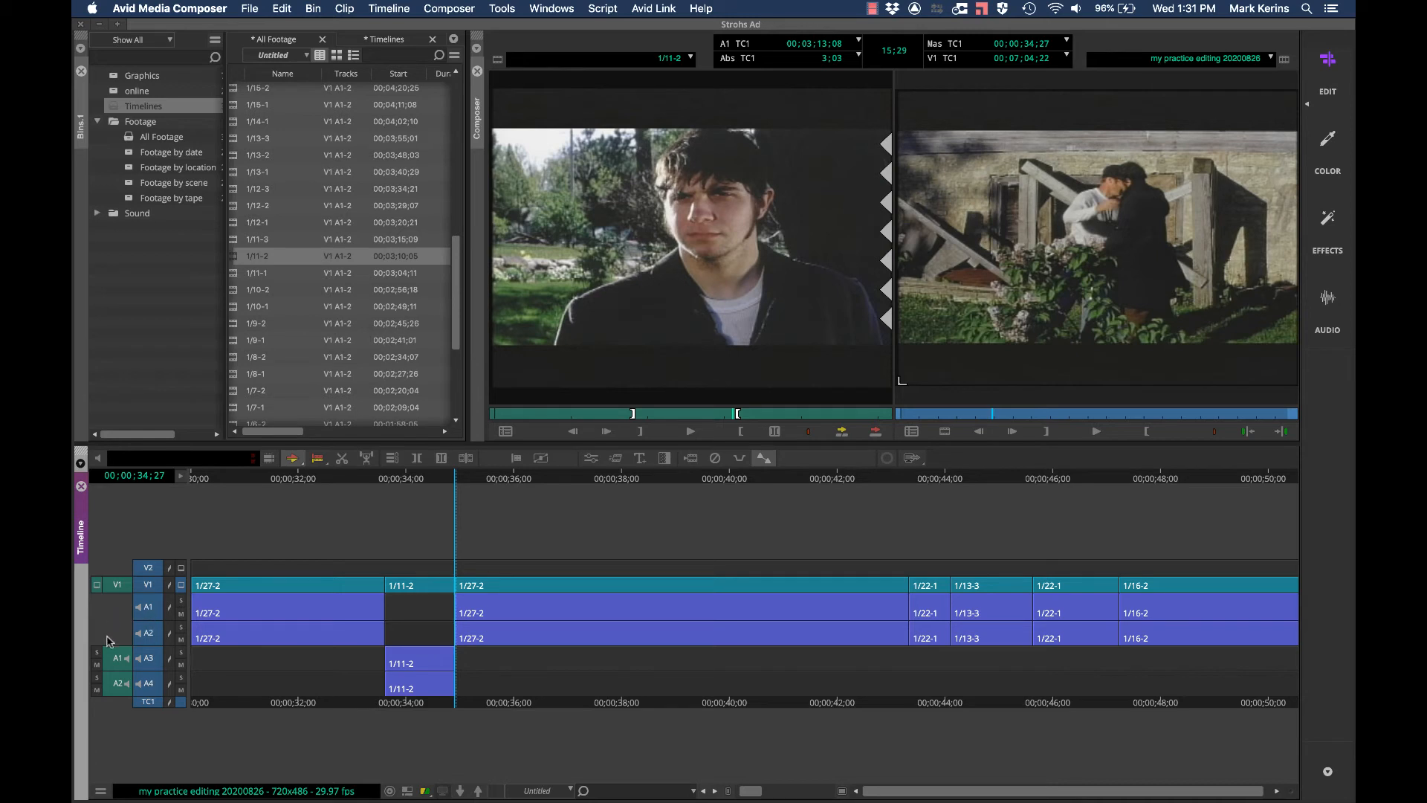
key(super+z)
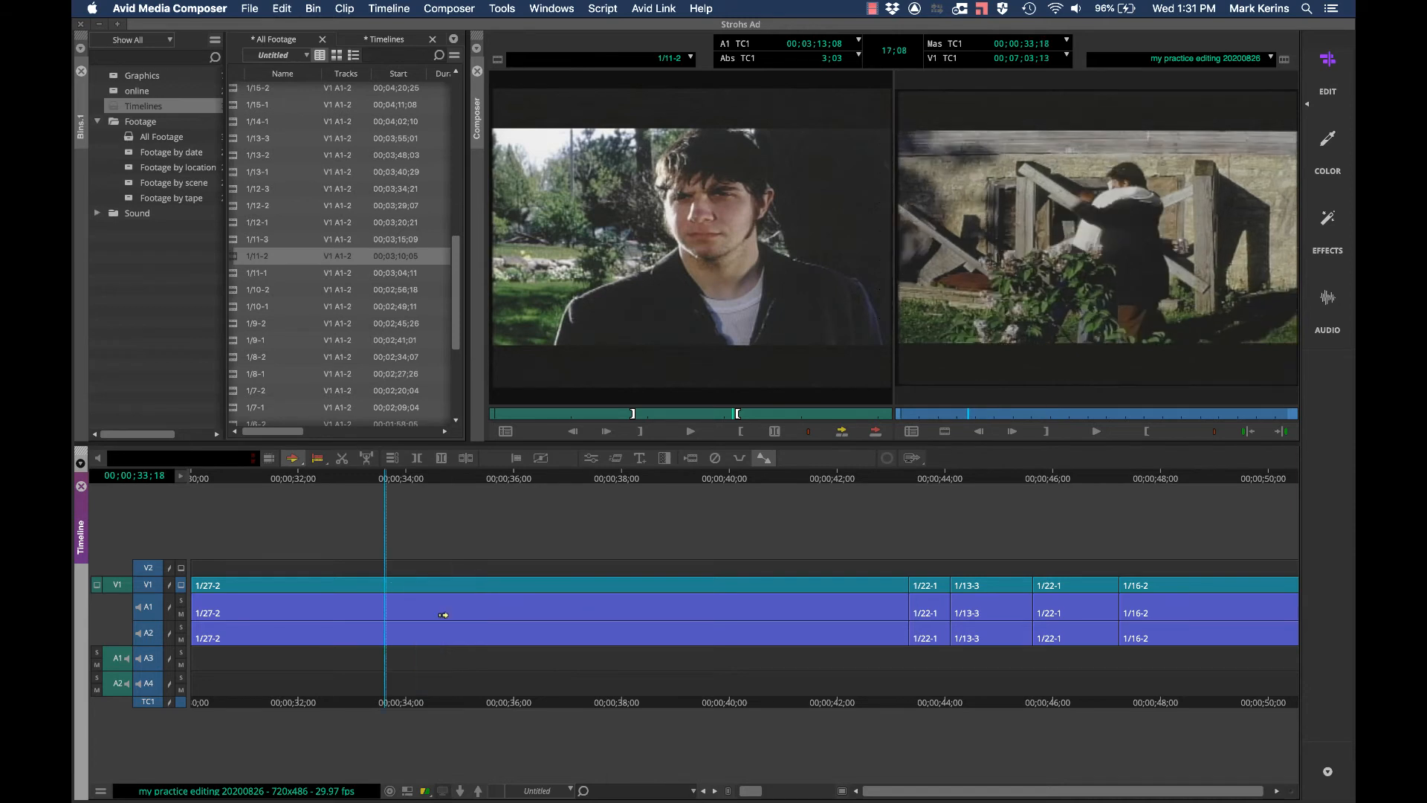
Overwrite with source V1 off, undo the edit, and restore the source patching to V1, A1 and A2
click(116, 587)
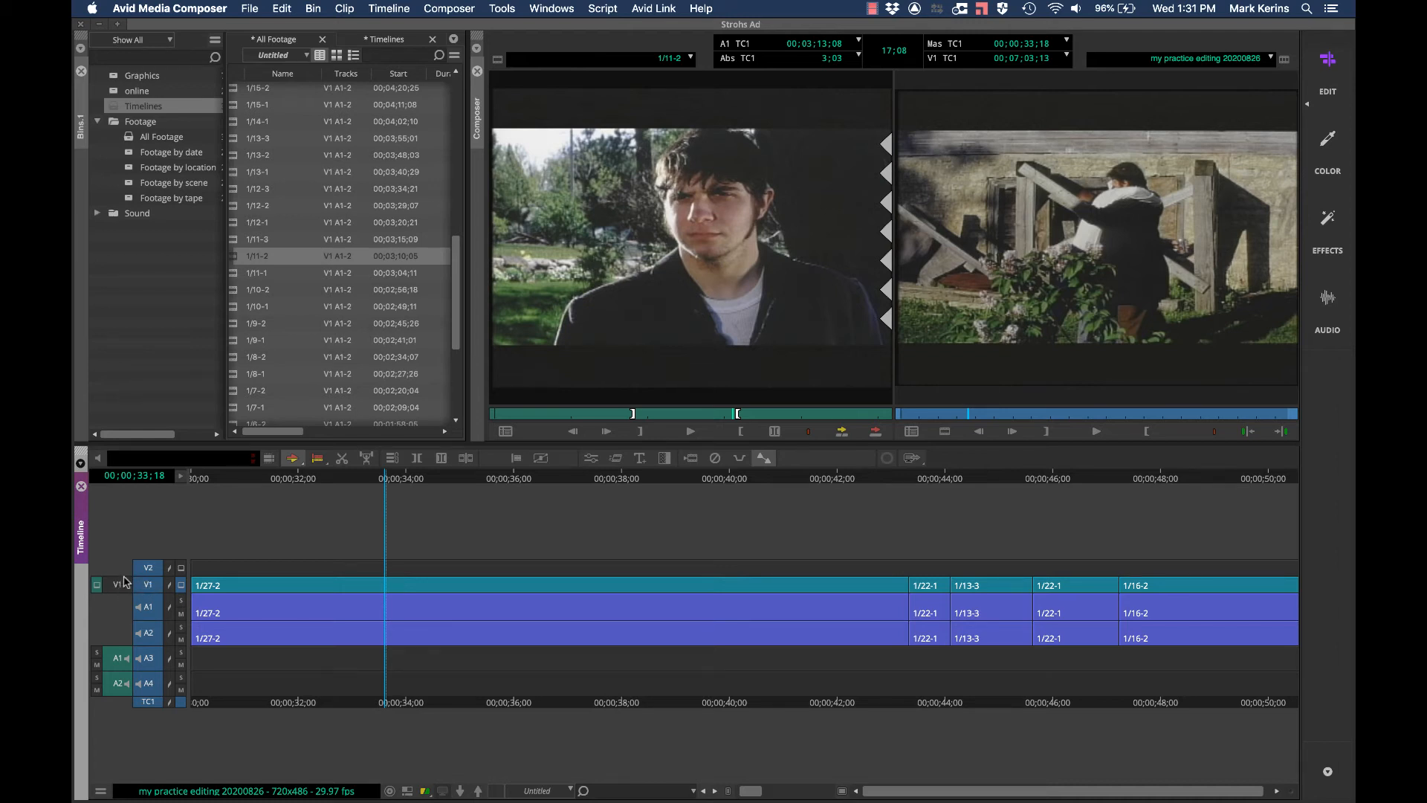
key(b)
key(super+z)
click(121, 584)
click(117, 664)
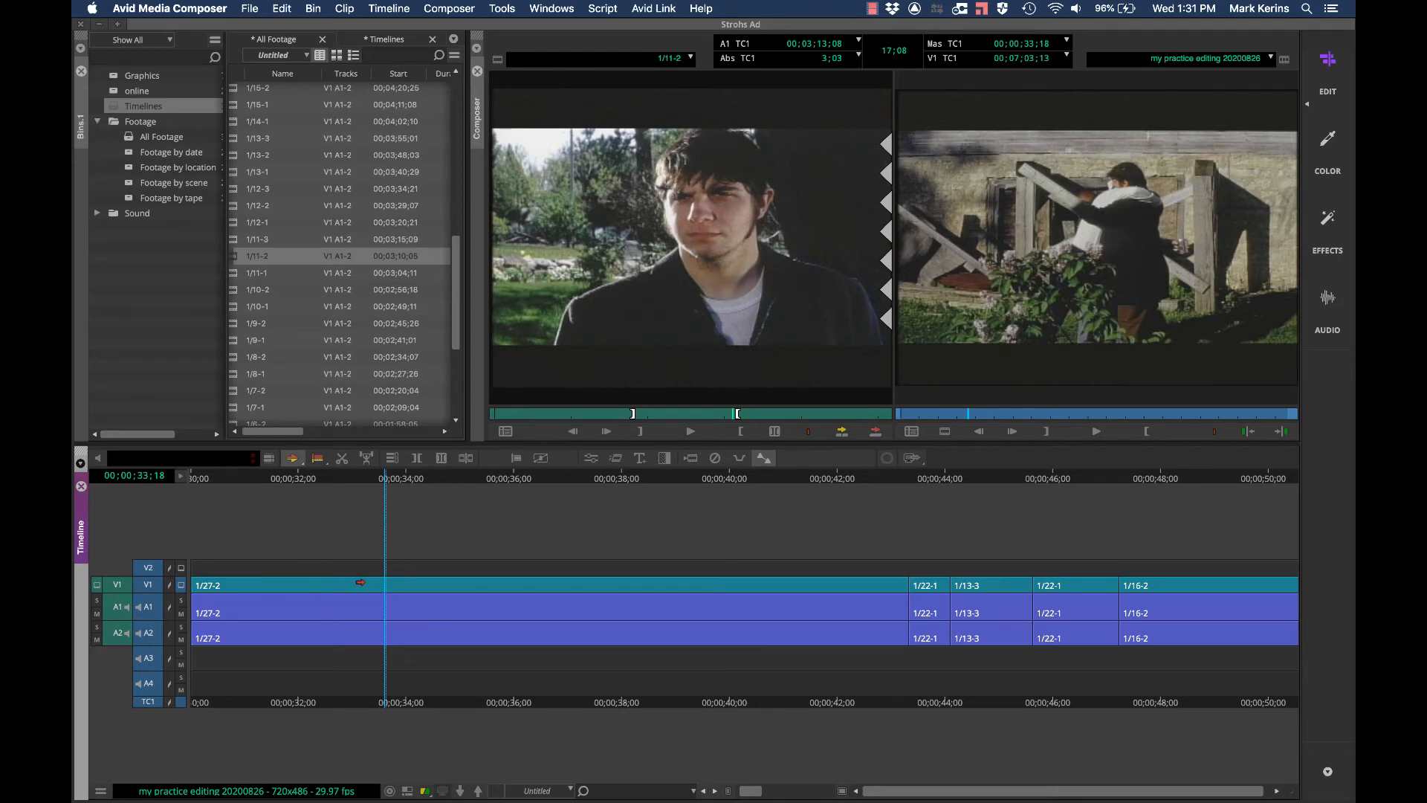
Park the position indicator at 00;00;44;02, on the last frame of 1/22-1 before the cut to 1/13-3
drag(456, 483, 841, 512)
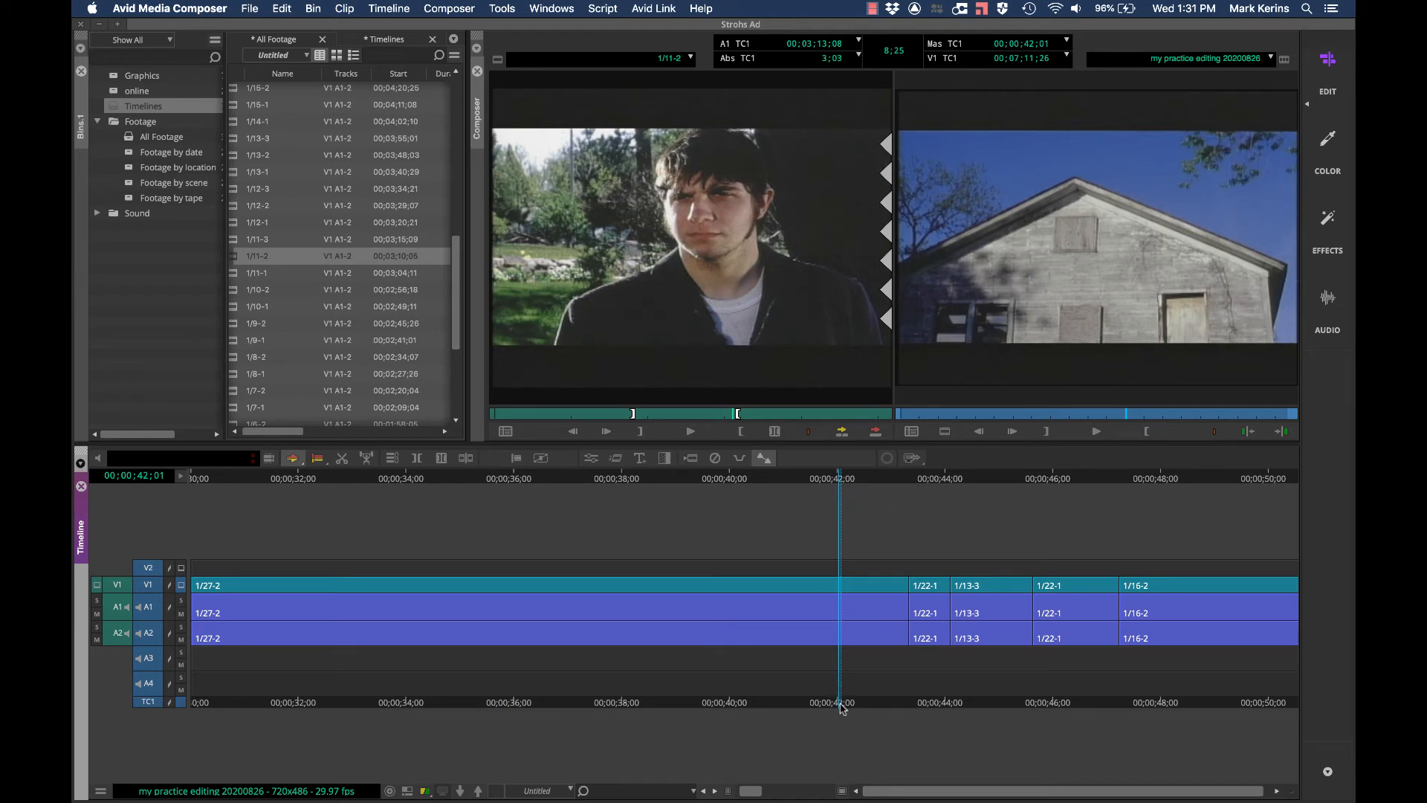
drag(842, 702, 914, 688)
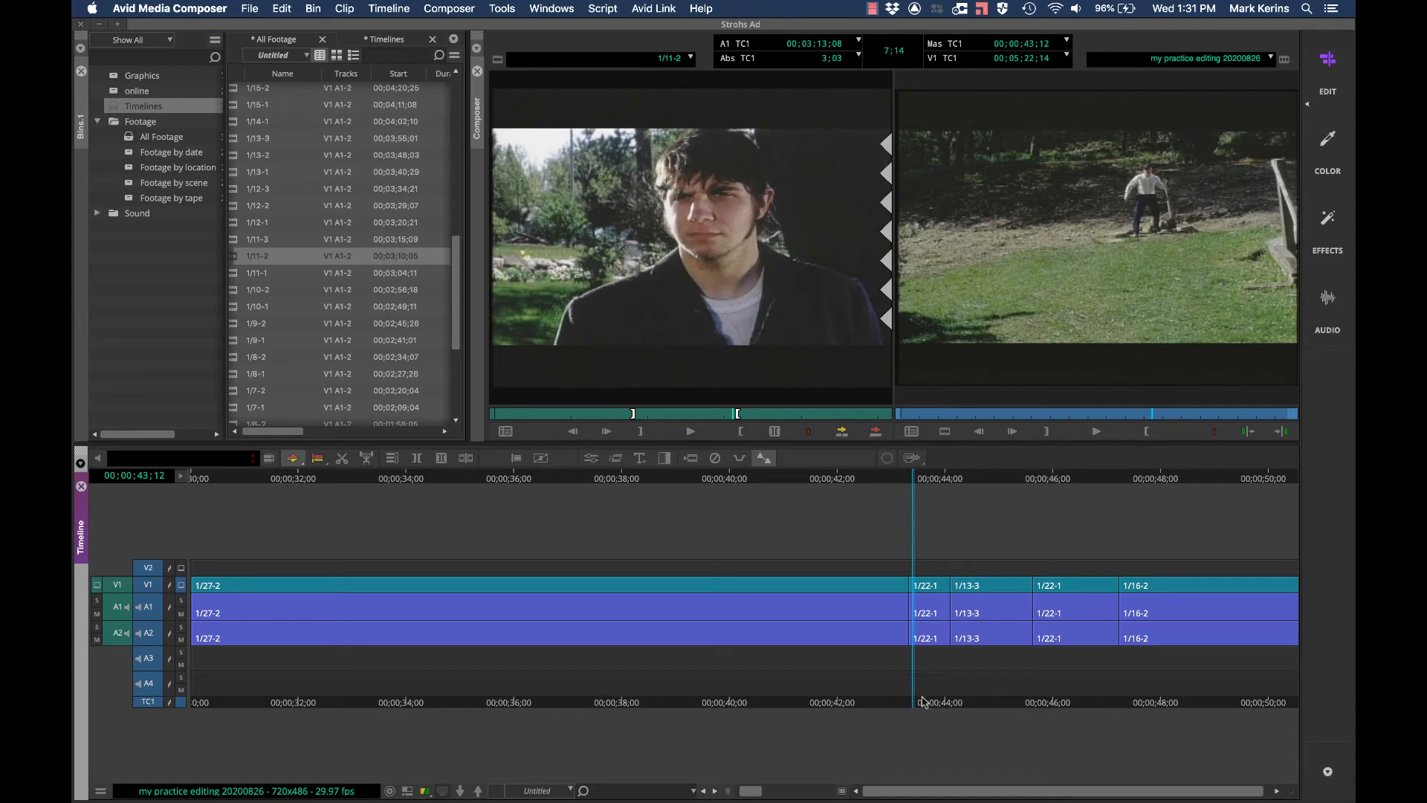
drag(922, 701, 952, 689)
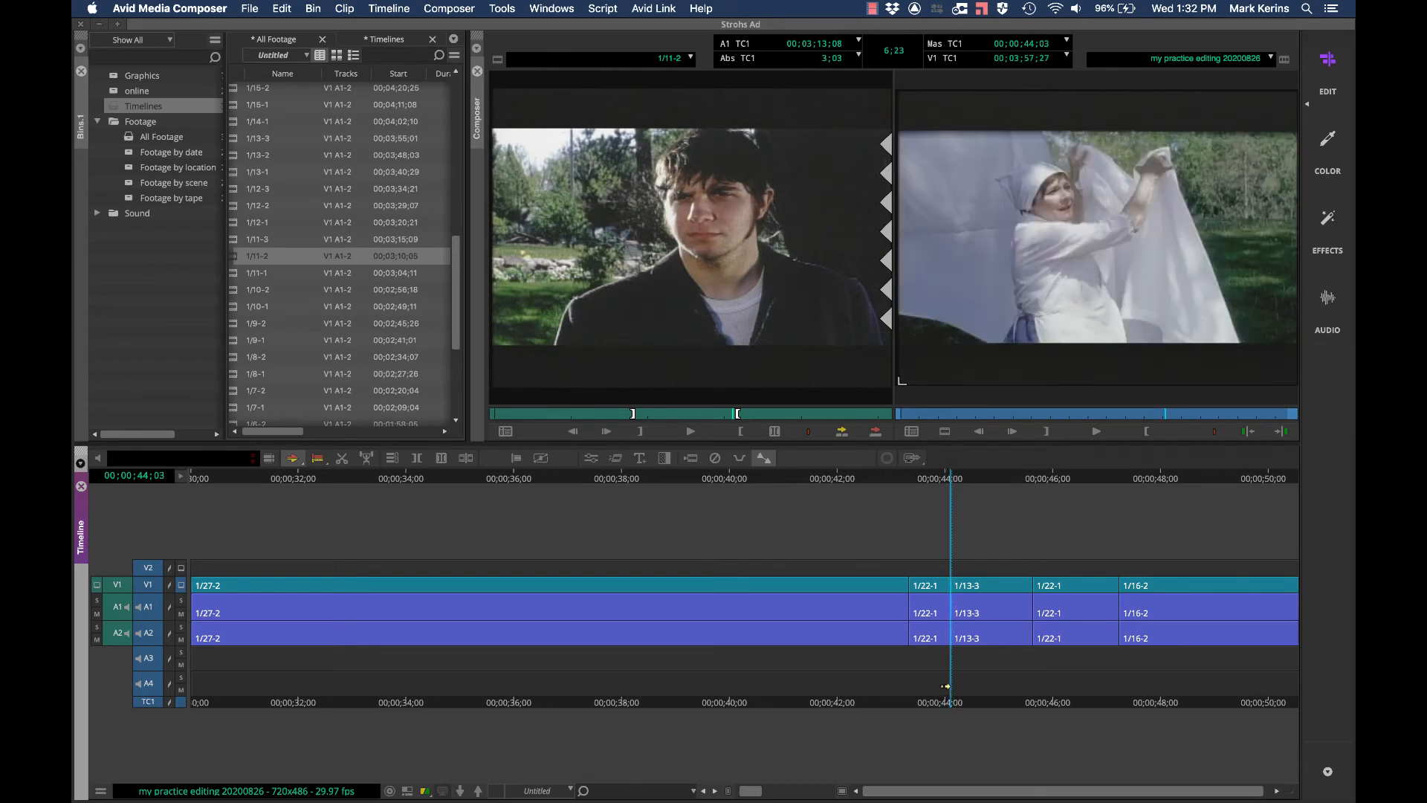
click(946, 702)
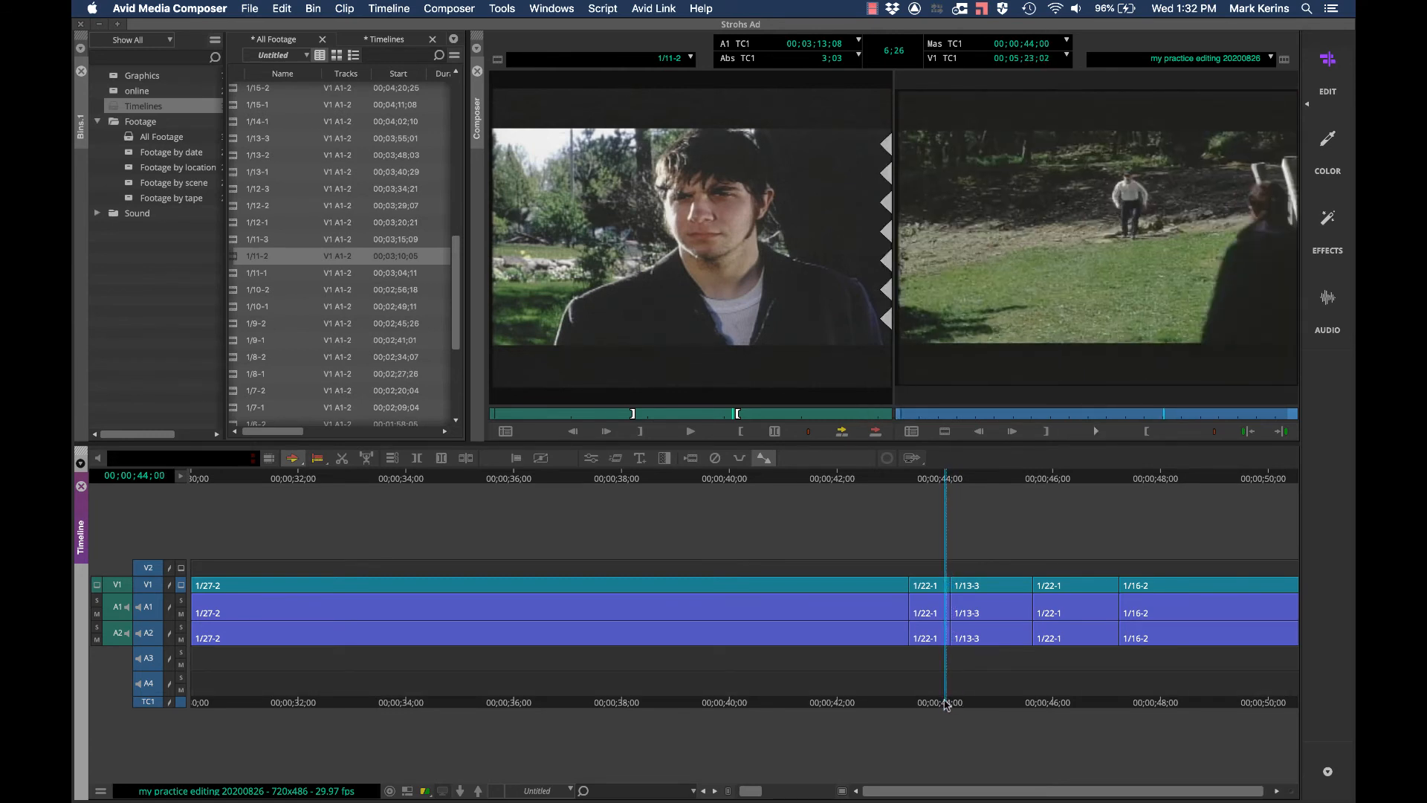
drag(945, 704, 949, 703)
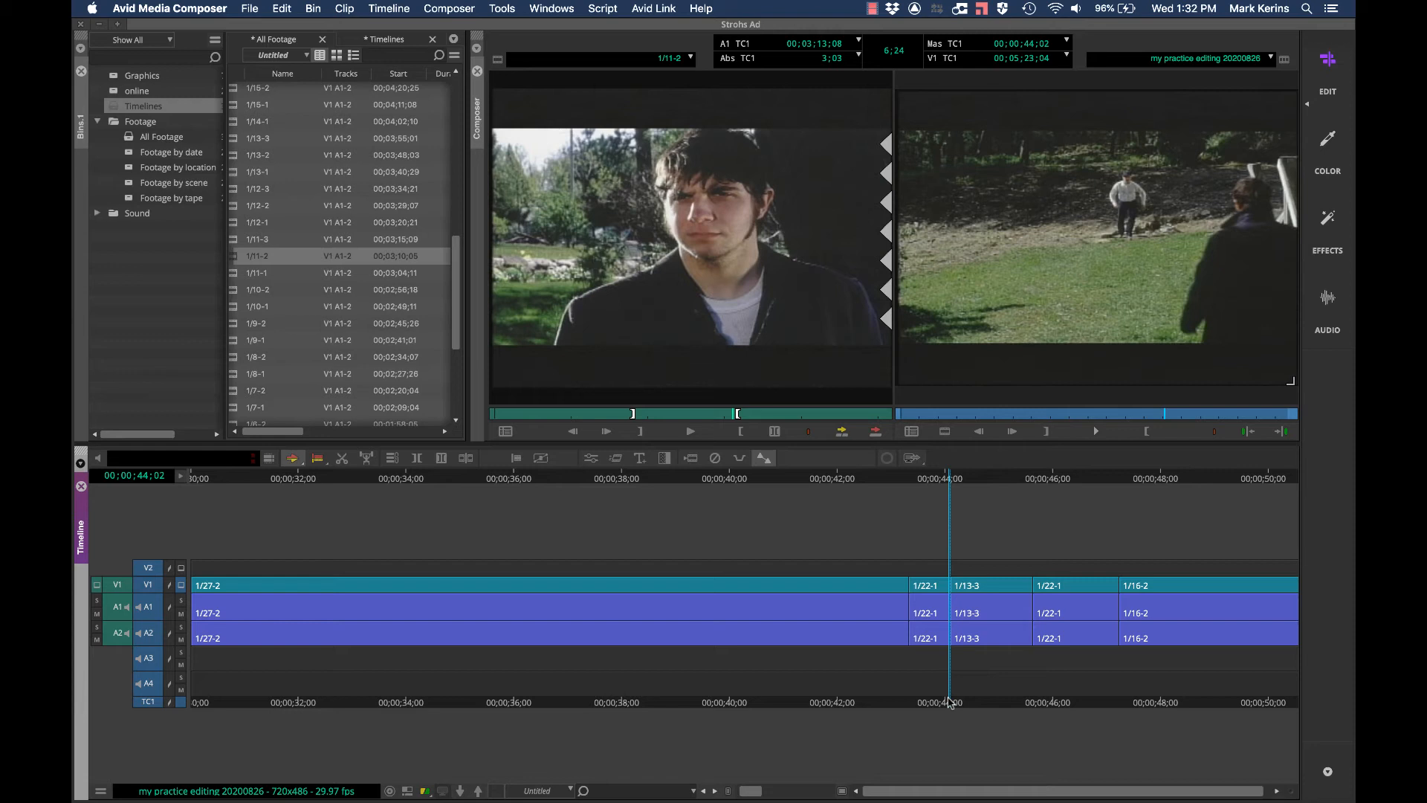
Enter and leave Trim mode repeatedly at the cut between 1/22-1 and 1/13-3, ending in Trim mode
key(u)
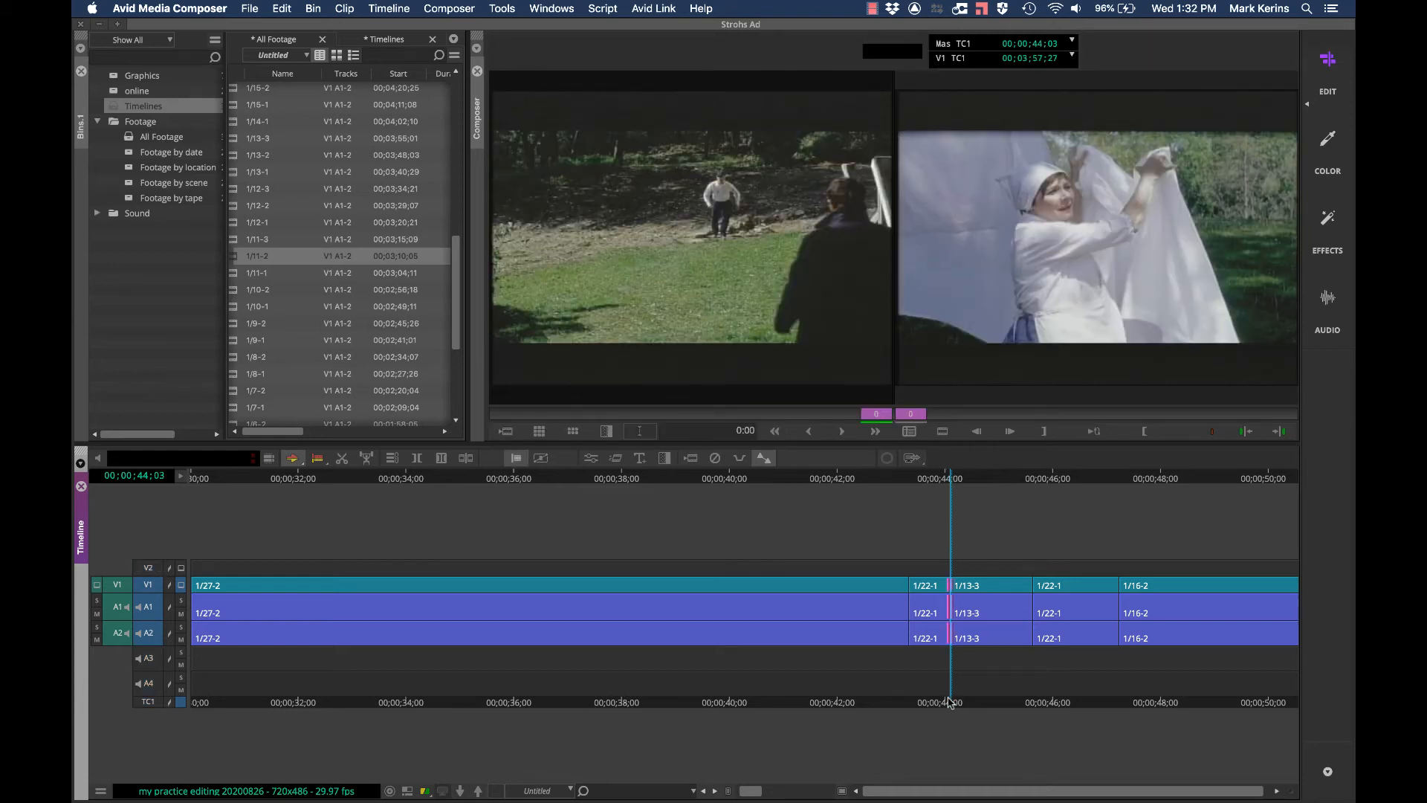
key(u)
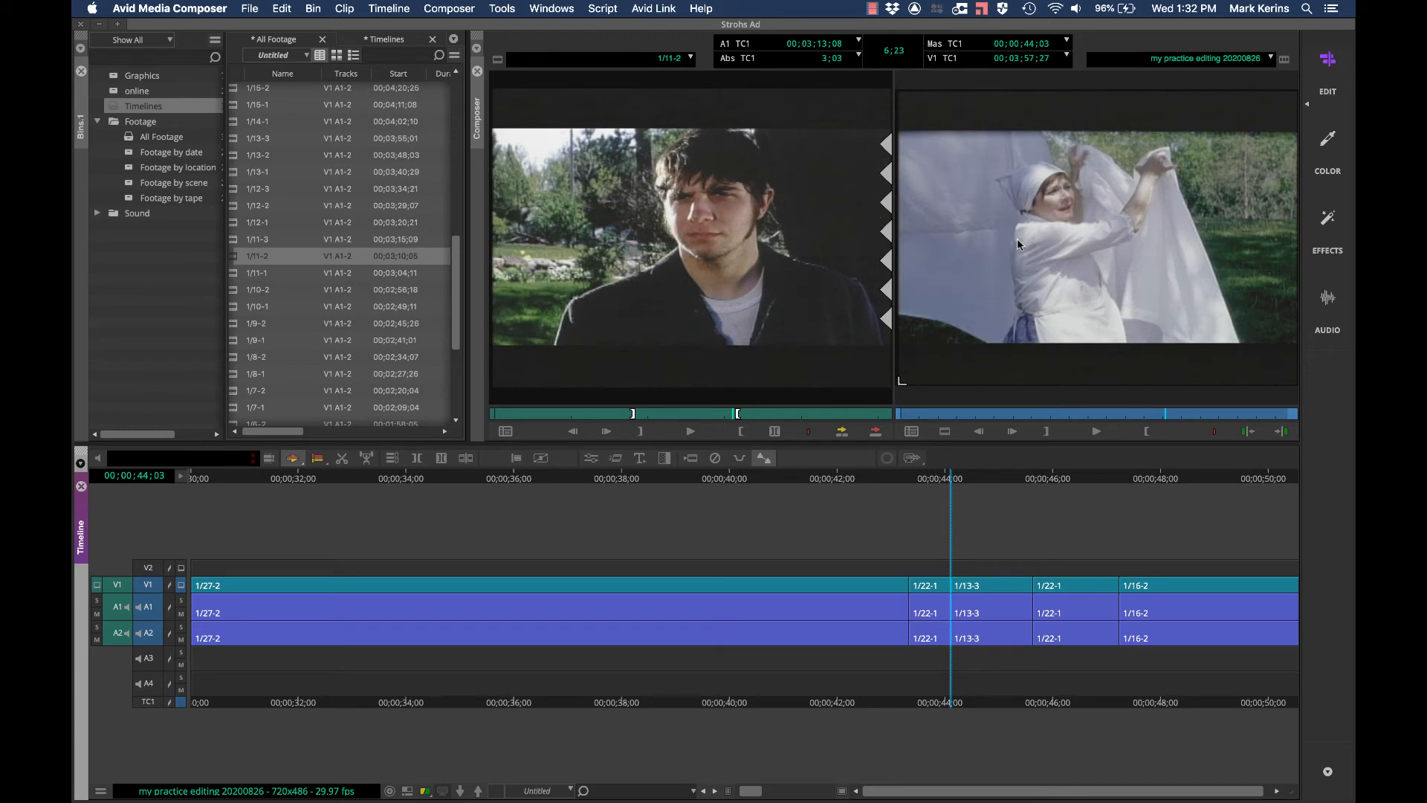
key(u)
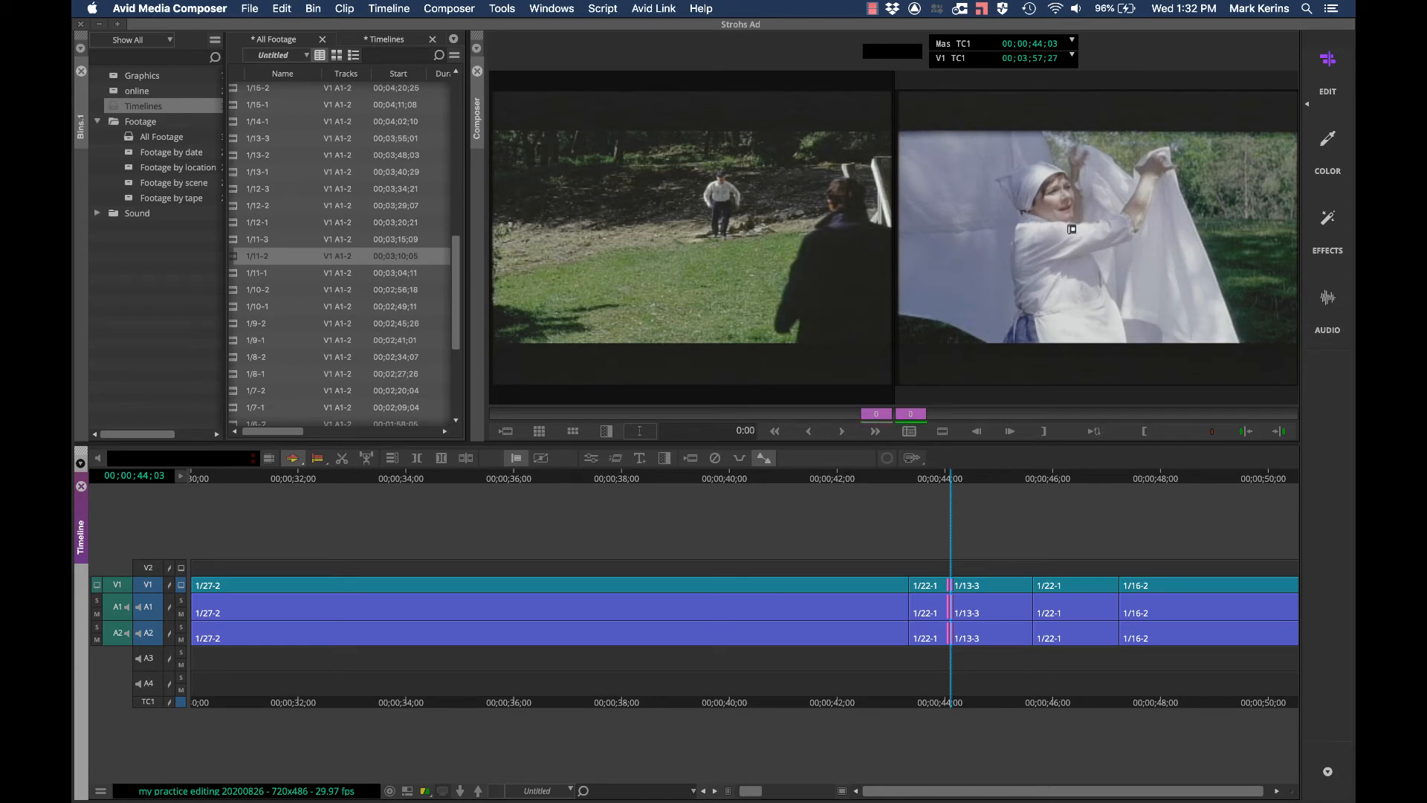
key(u)
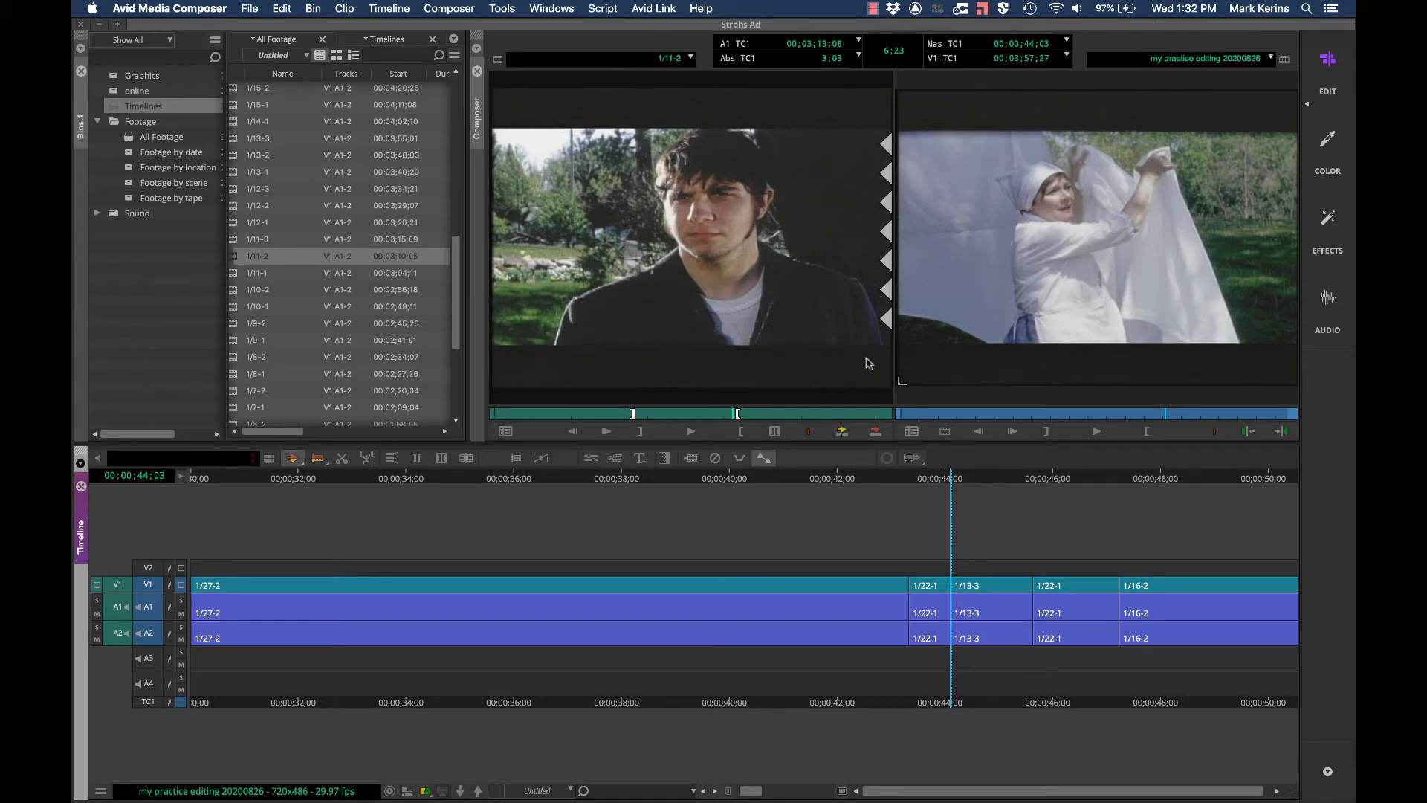
key(u)
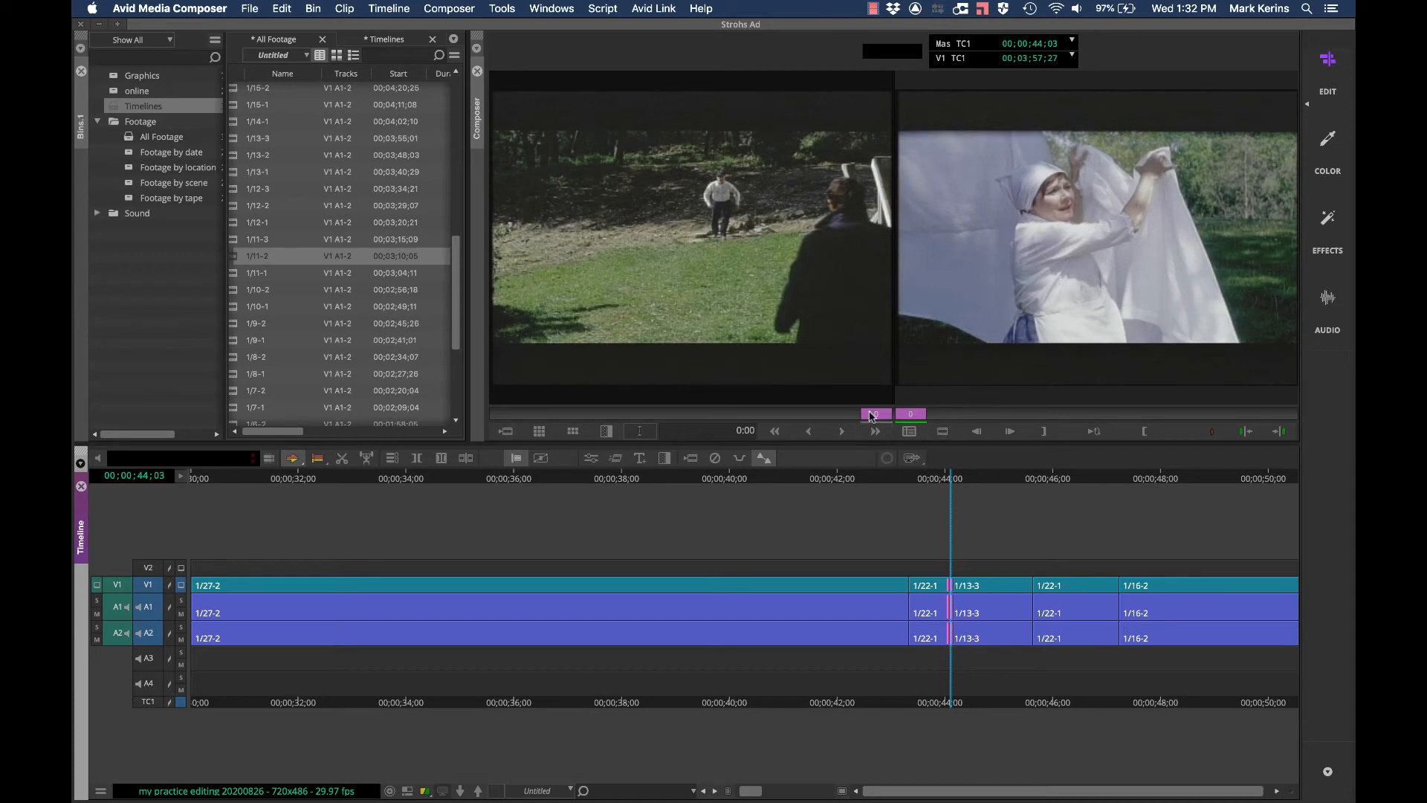
Leave Trim mode, step across the 1/22-1 to 1/13-3 cut between 00;00;44;02 and 00;00;44;03, and re-enter Trim mode
click(906, 393)
click(876, 414)
key(y)
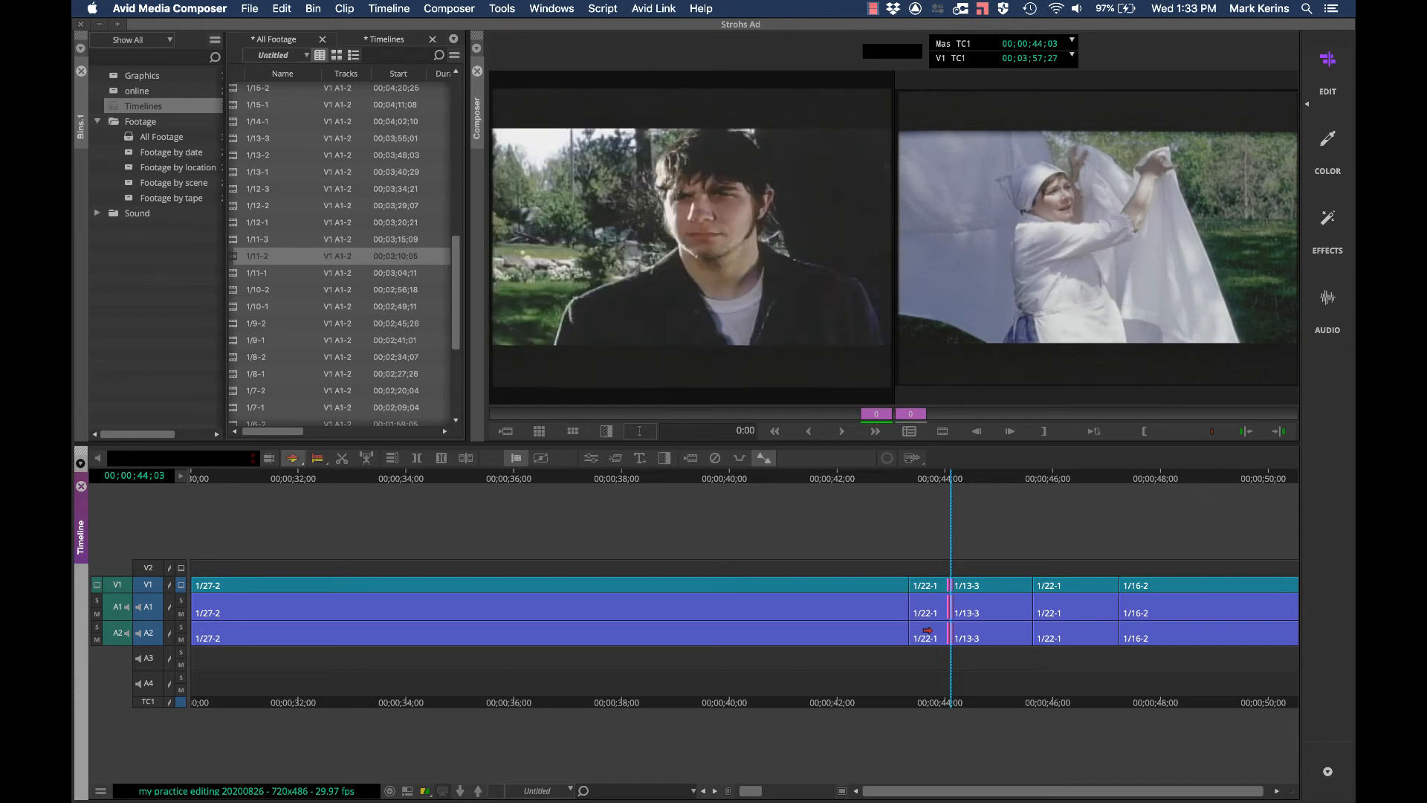
key(Left)
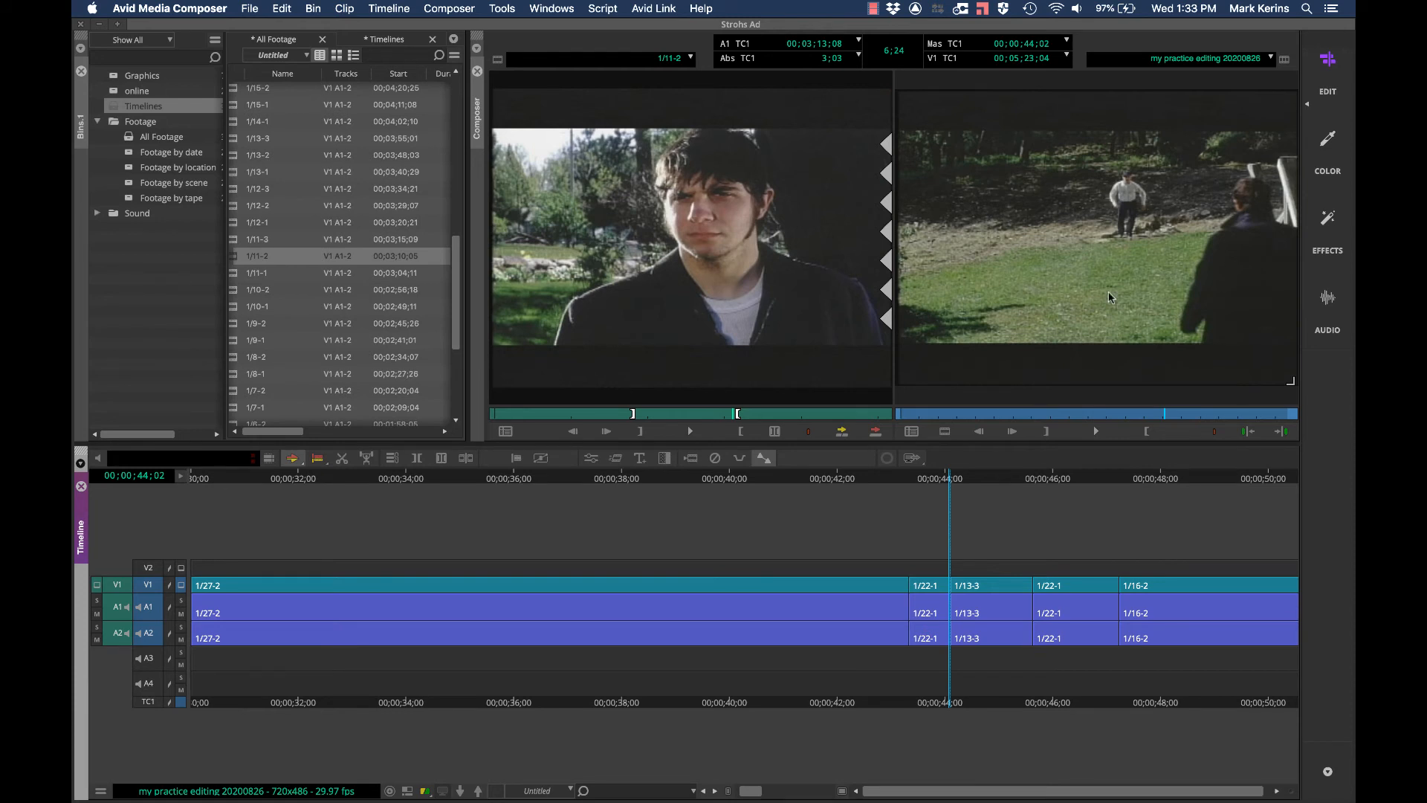
key(Right)
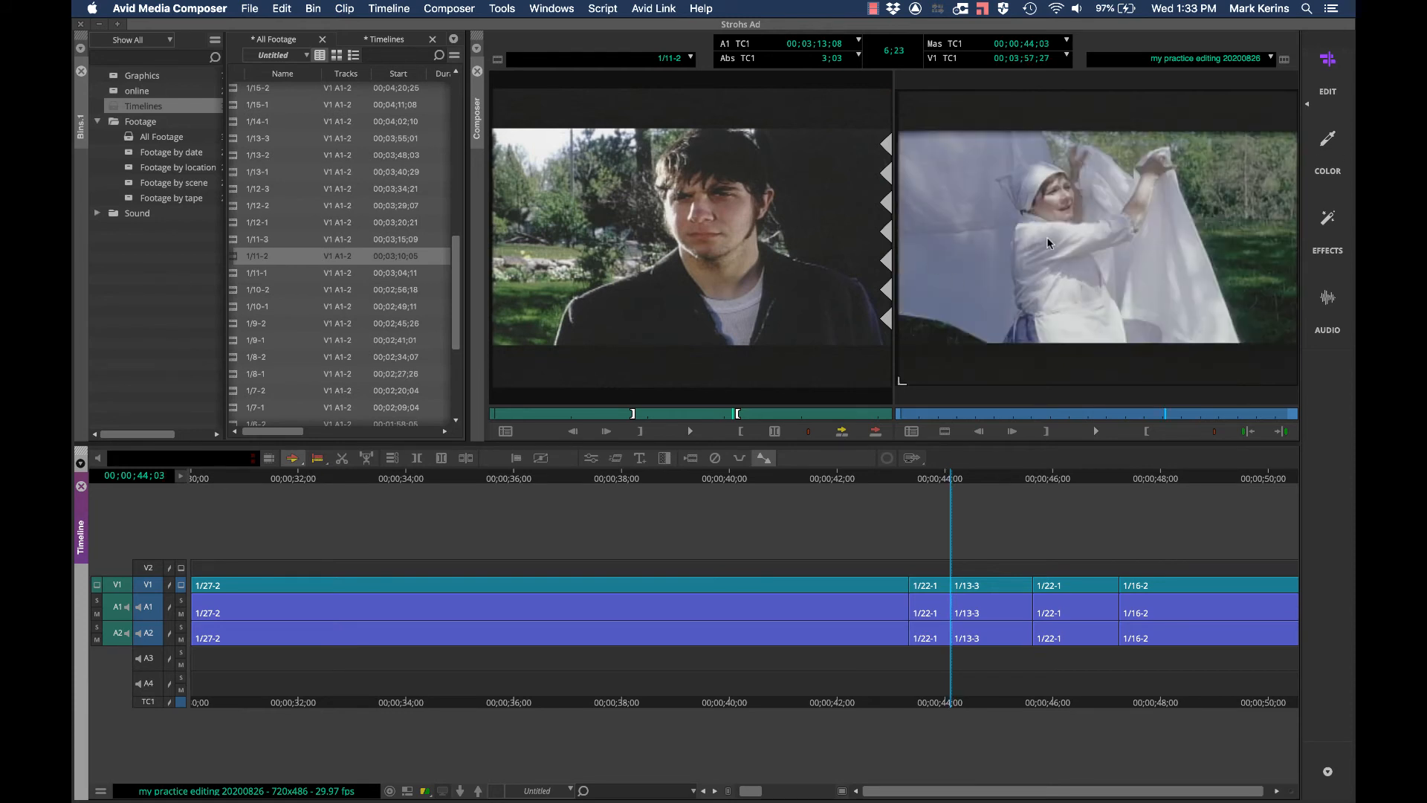
key(u)
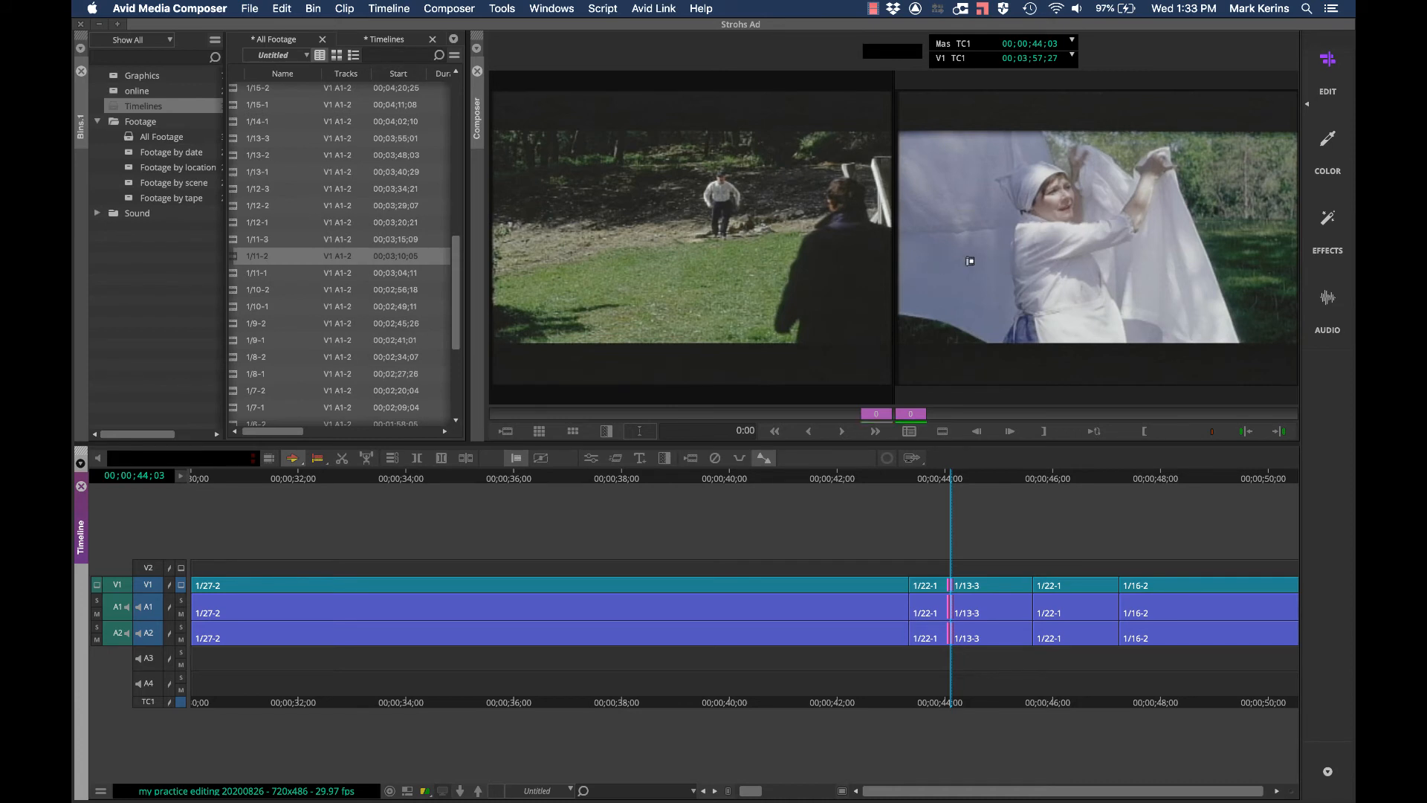
Roll the cut between 1/22-1 and 1/13-3 back and forth with both sides selected, settling it at 00;00;44;09
key(l)
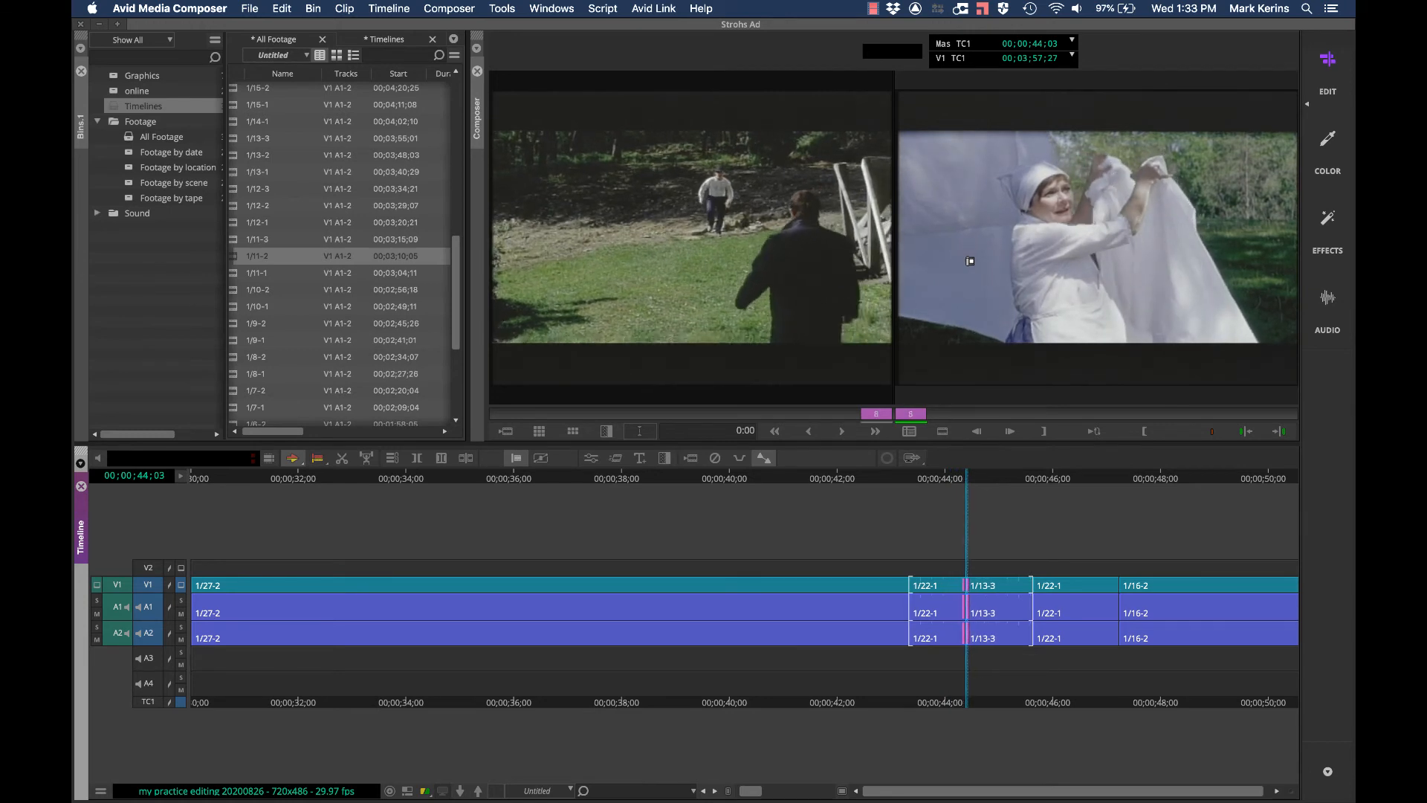
key(j)
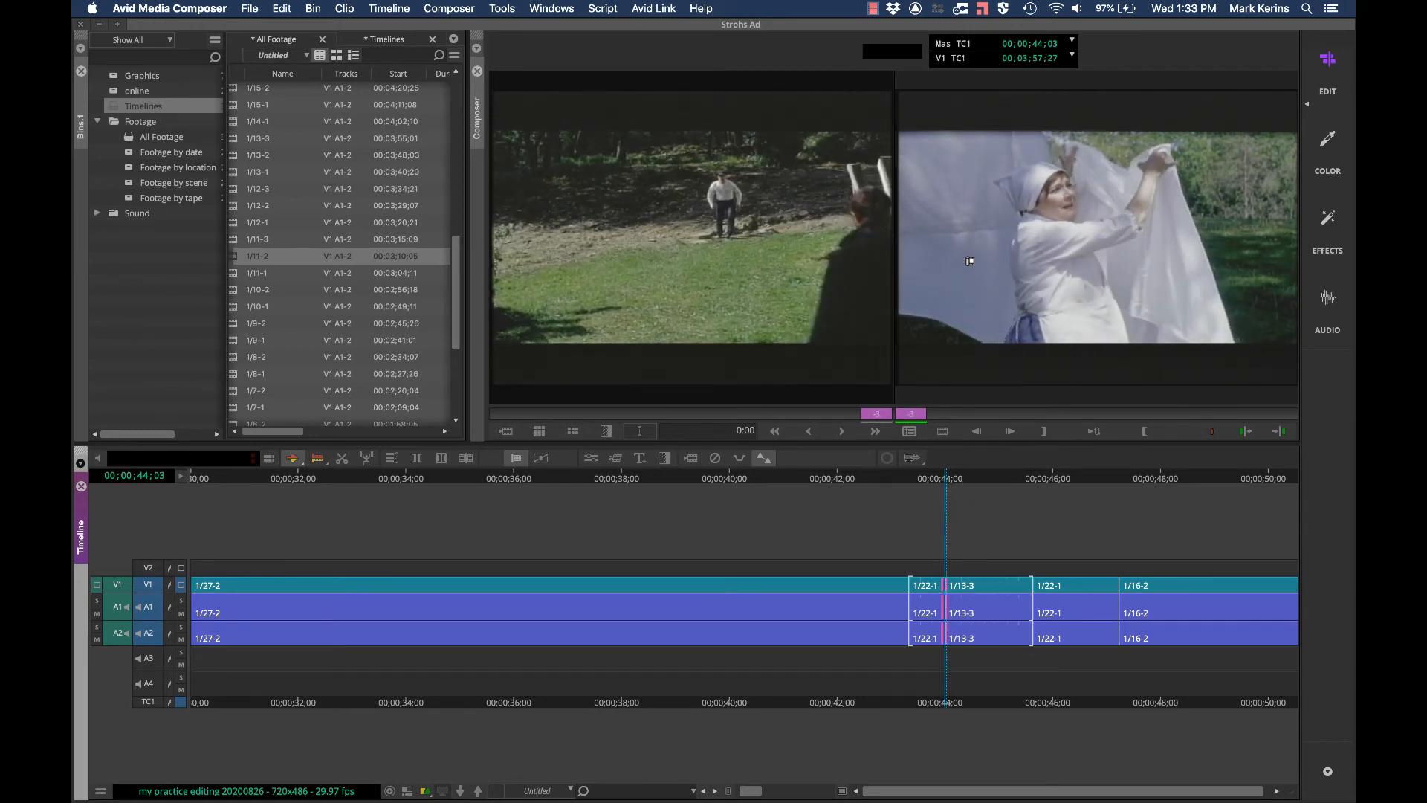
key(l)
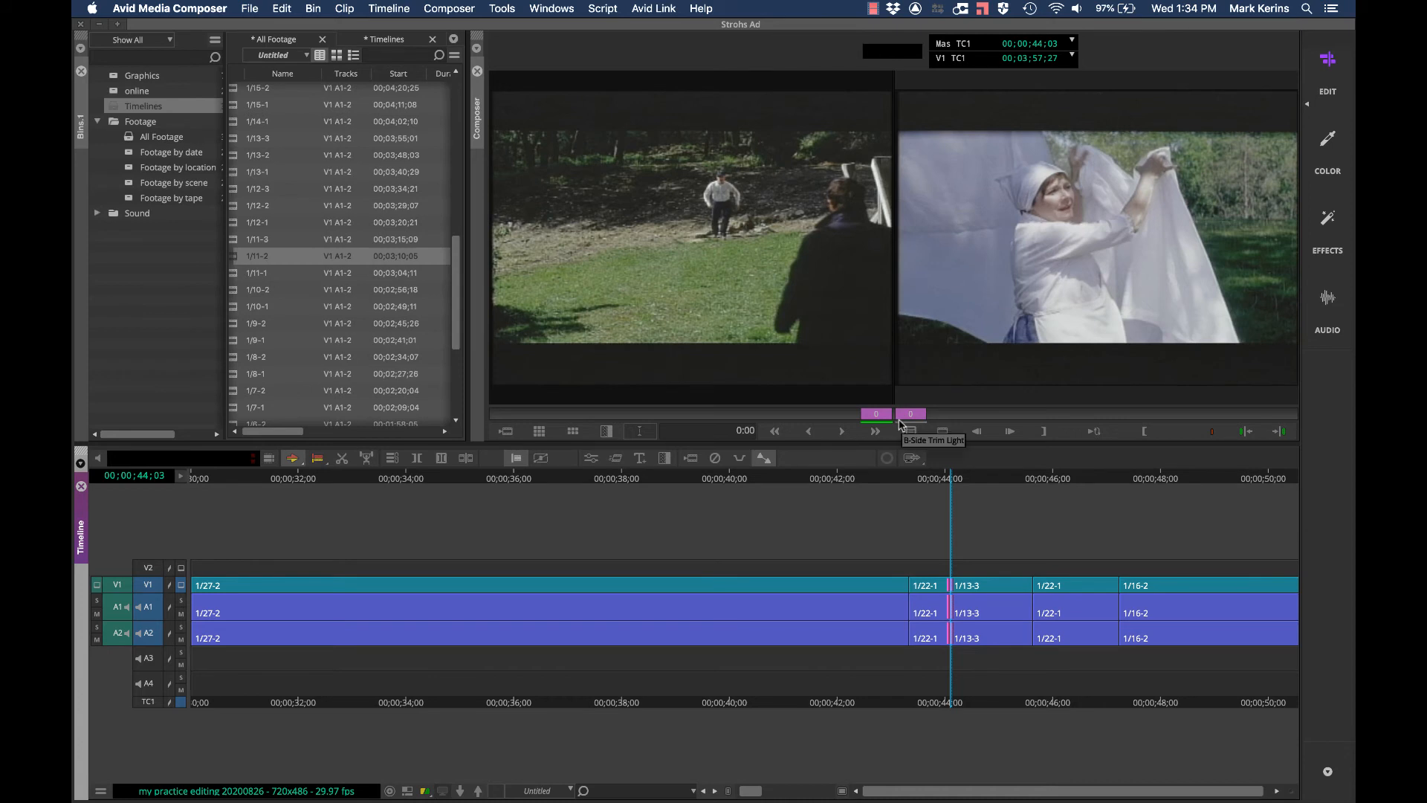
key(k+l)
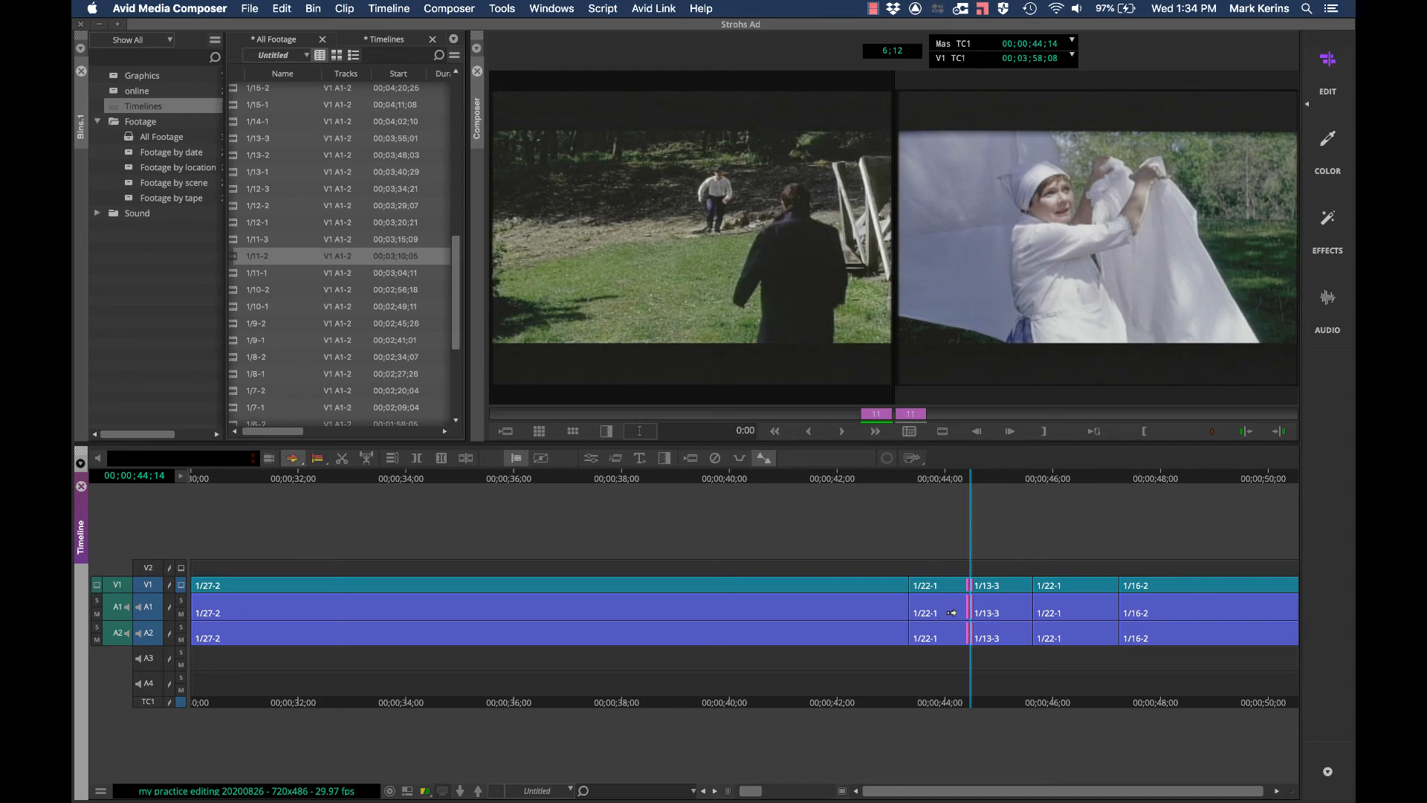
key(k+j)
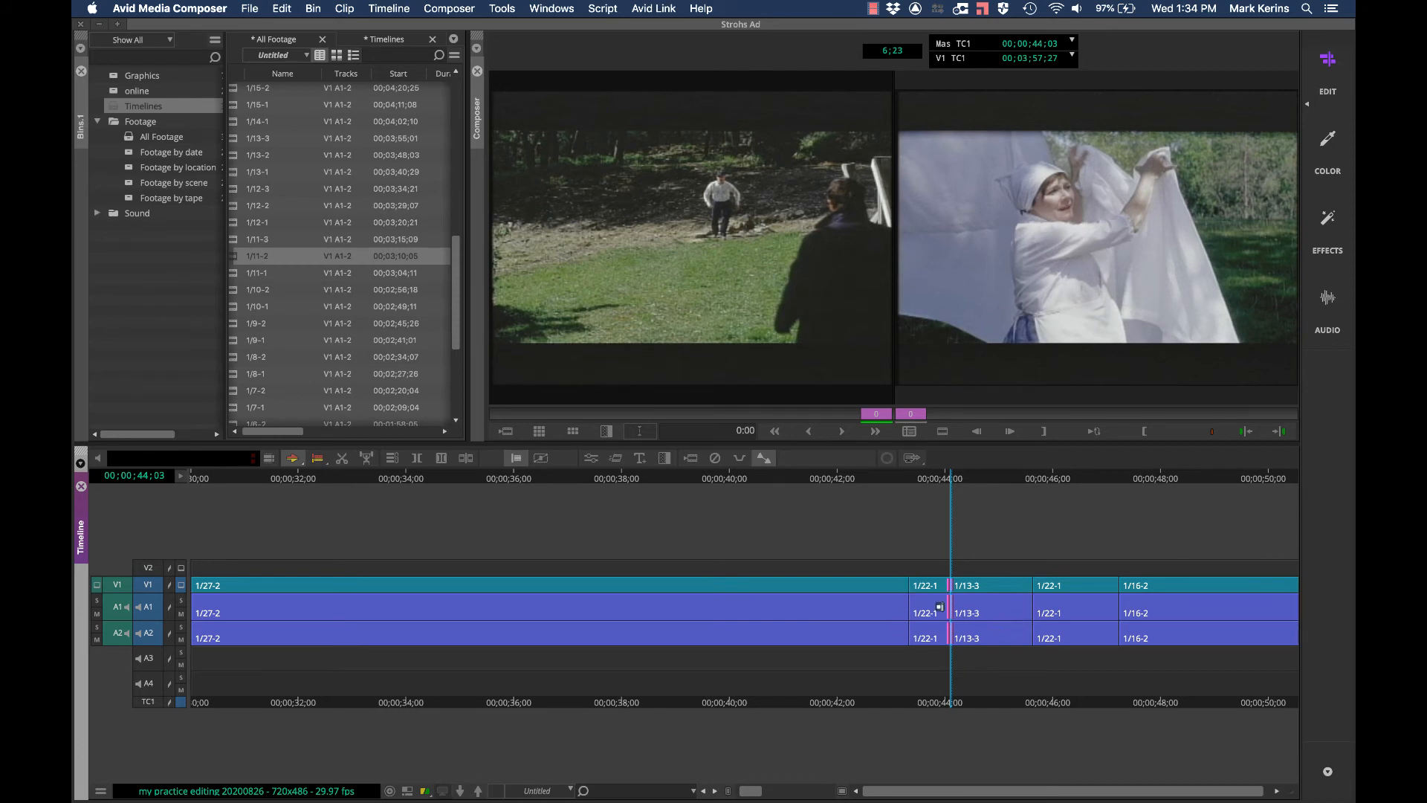
key(k+l)
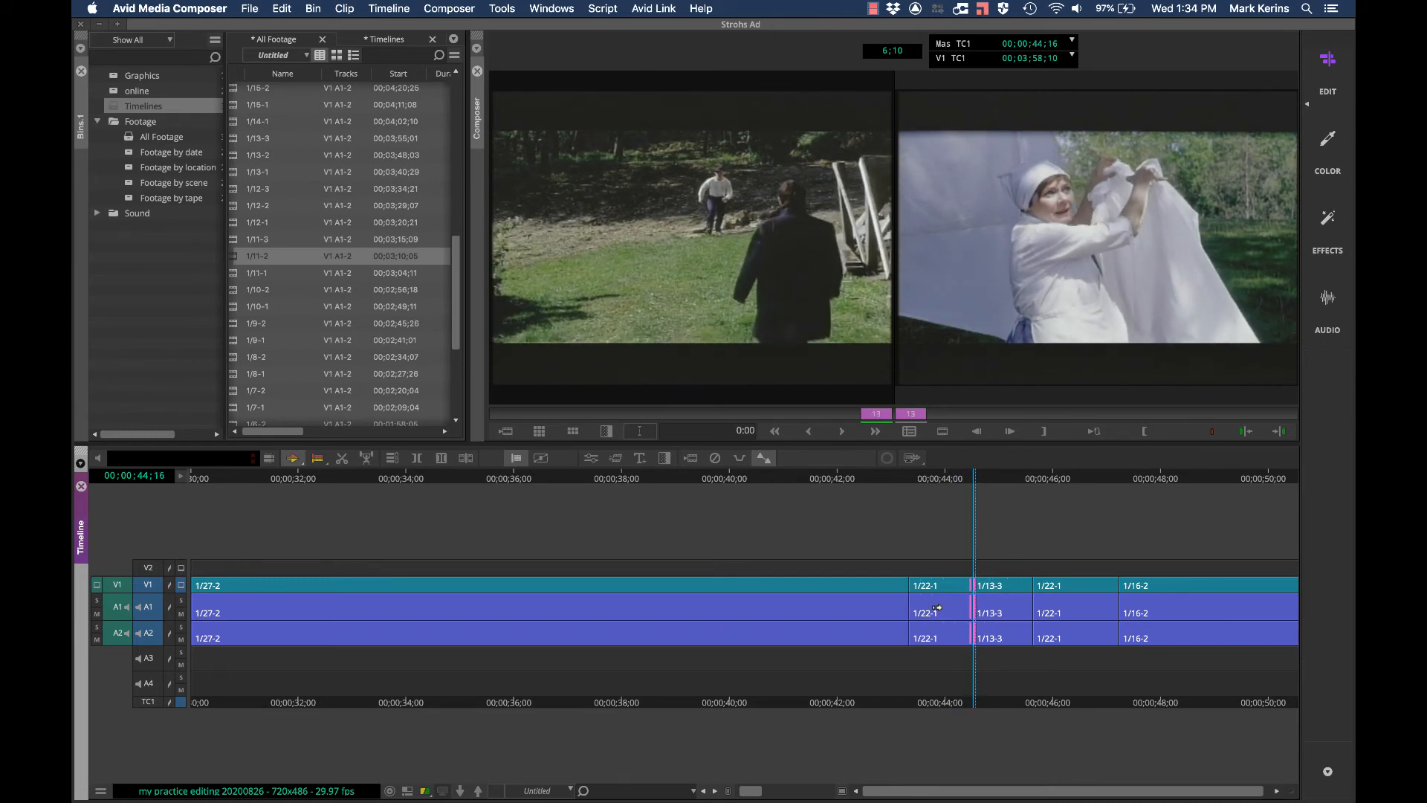
key(k+j)
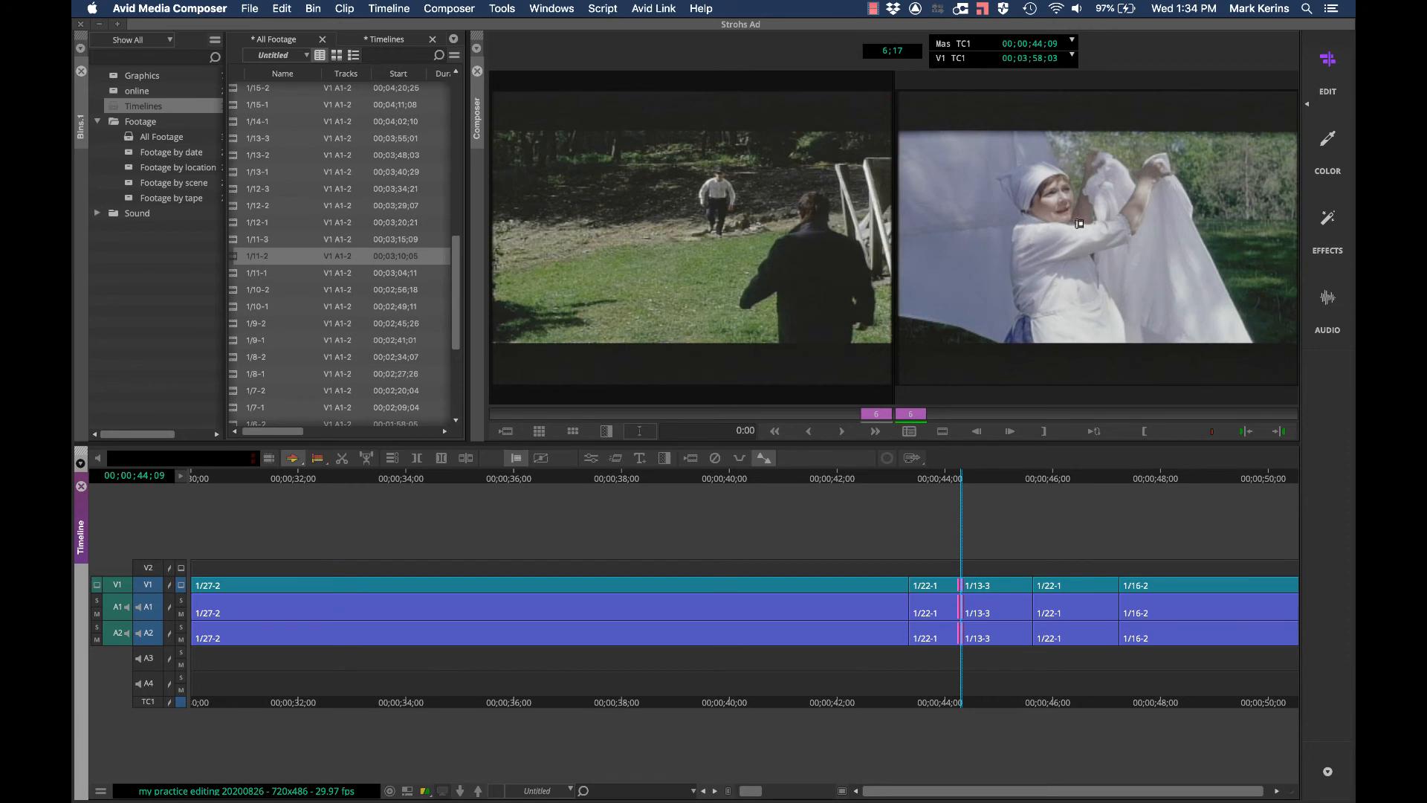
Switch the trim between the incoming side, the outgoing side and both sides, ending on the incoming 1/13-3 side only
click(966, 249)
click(1058, 268)
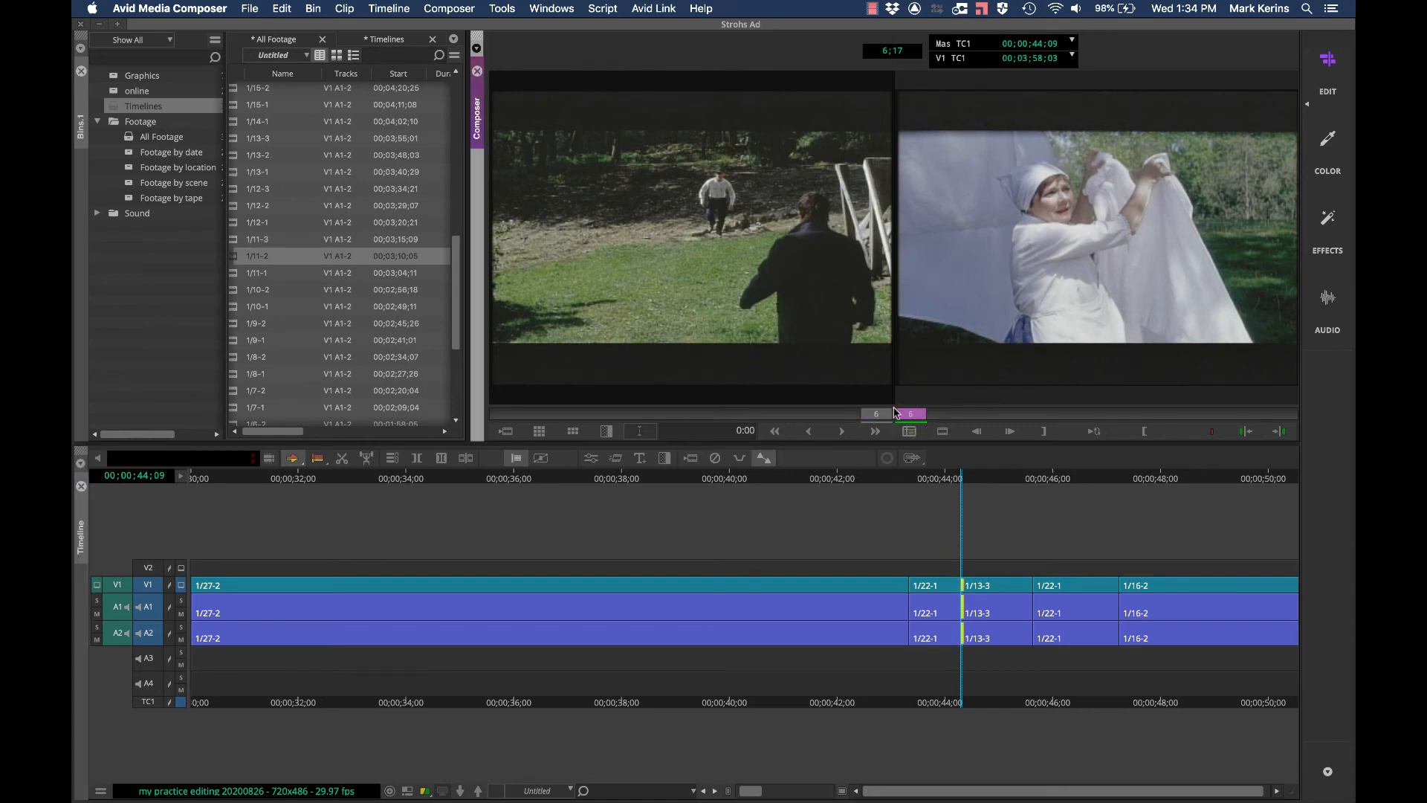
click(870, 418)
click(963, 585)
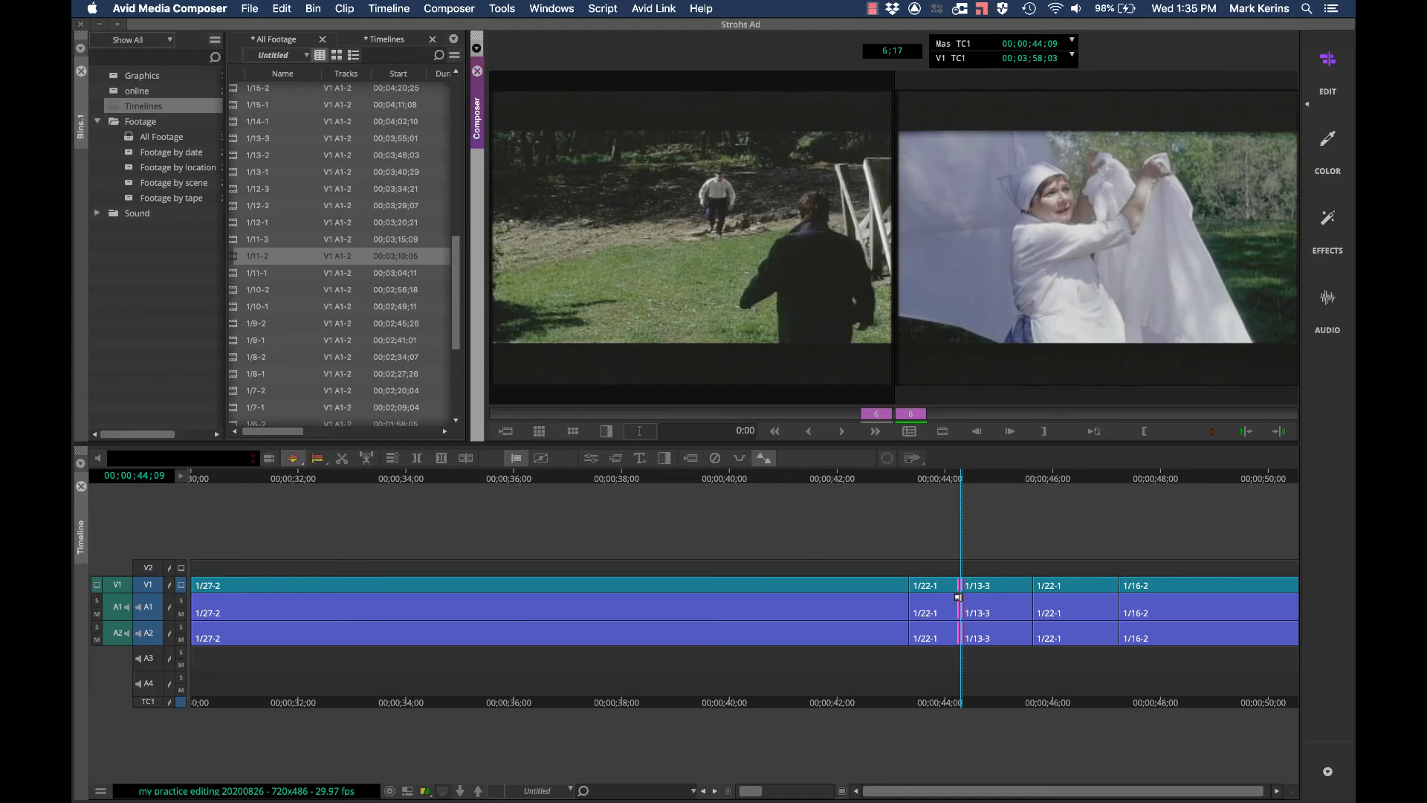
click(974, 574)
drag(966, 628, 967, 629)
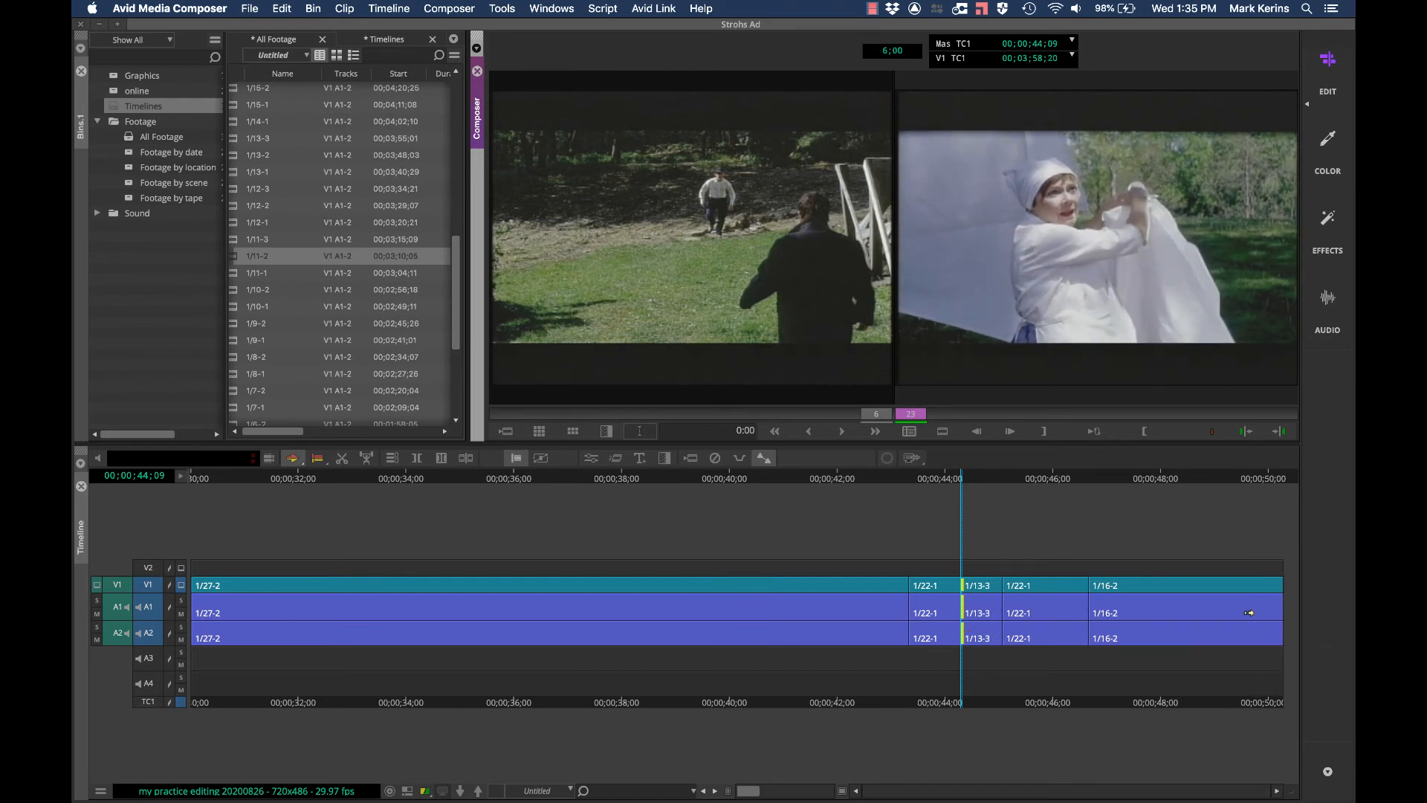
Ripple-trim the head of 1/13-3 frame by frame in both directions until the clip starts at source timecode 00;03;58;13
key(period)
key(period)
key(period)
key(period)
key(period)
key(period)
key(period)
key(period)
key(period)
key(period)
key(period)
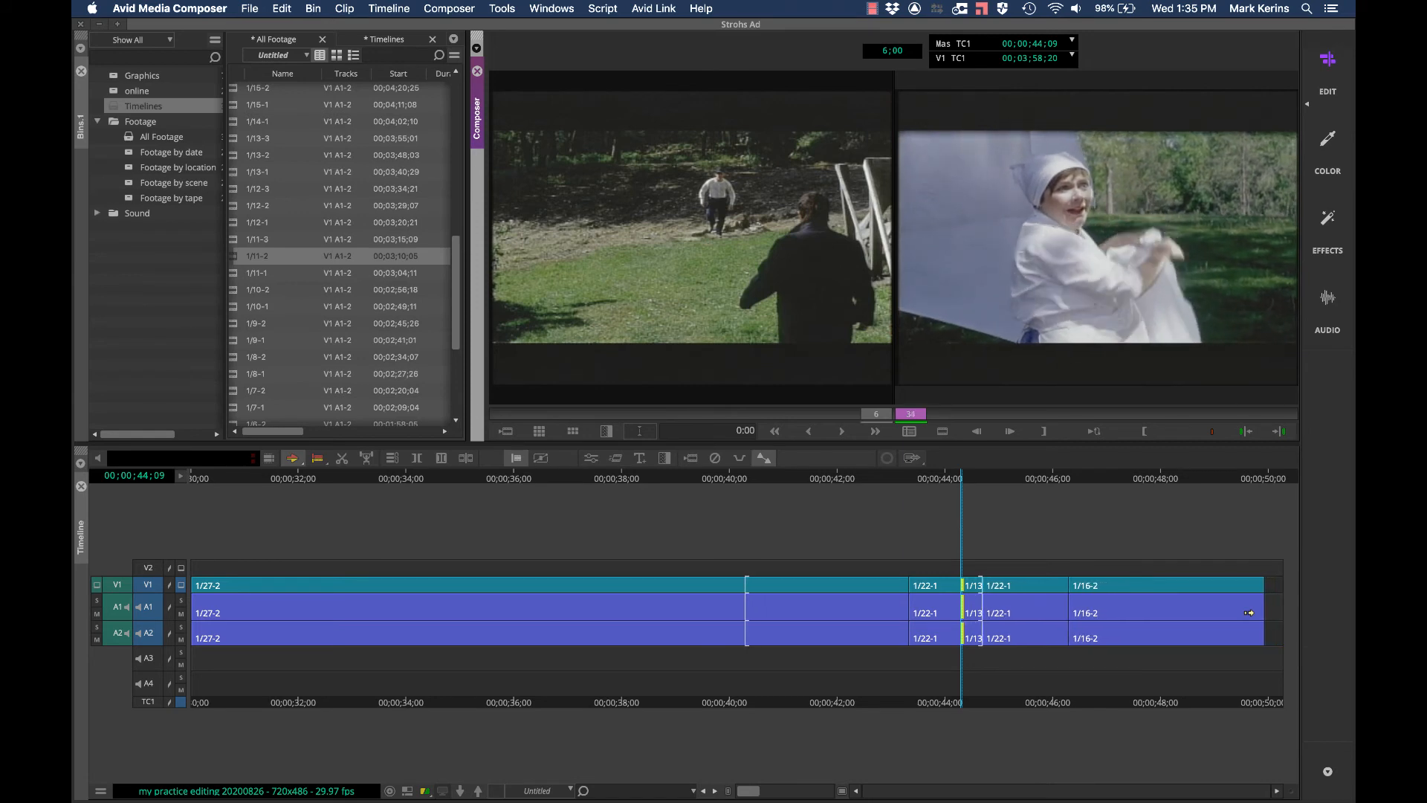
key(period)
key(period)
key(period)
key(period)
key(period)
key(comma)
key(comma)
key(comma)
key(comma)
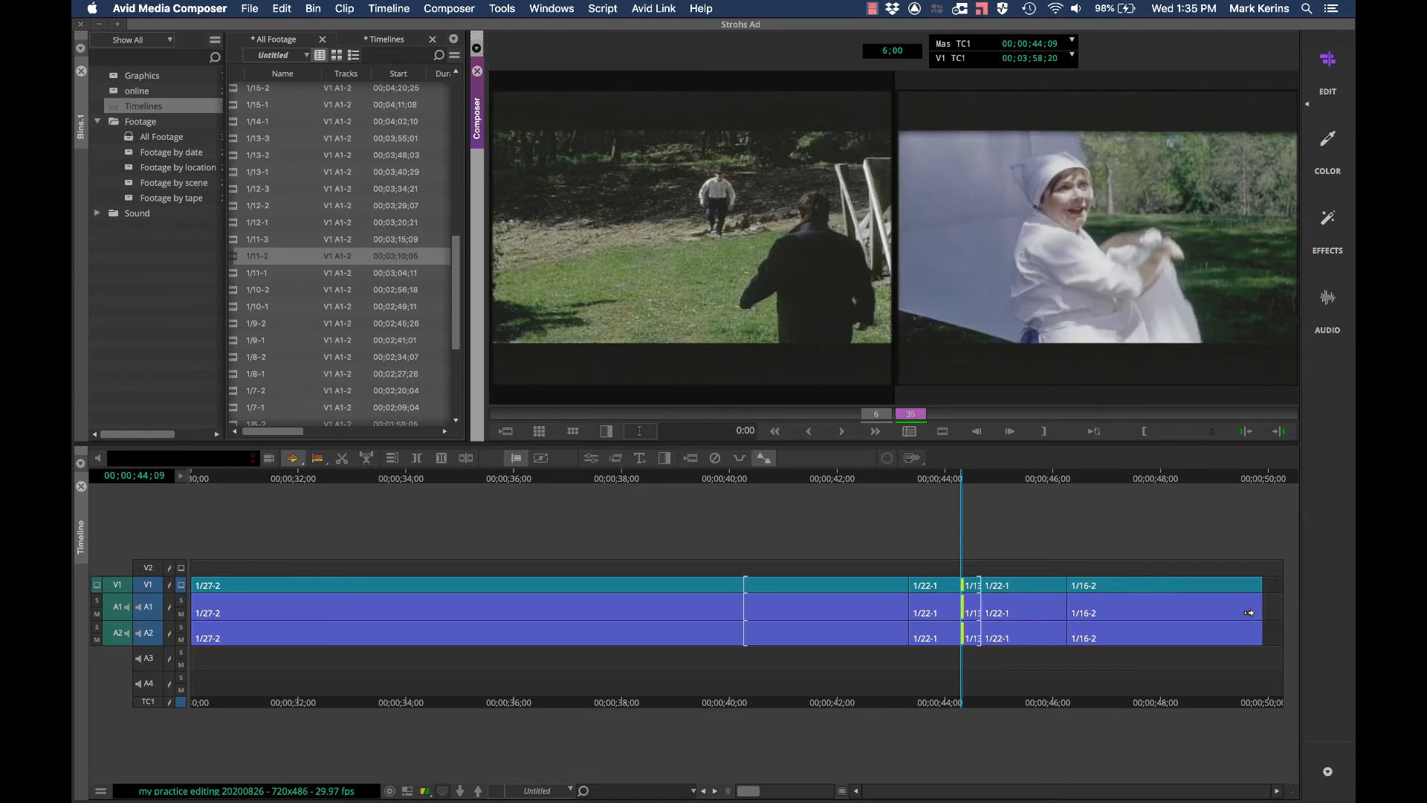
key(comma)
key(comma)
key(comma)
key(comma)
key(comma)
key(comma)
key(comma)
key(comma)
key(comma)
key(comma)
key(comma)
key(comma)
key(comma)
key(comma)
key(comma)
key(comma)
key(comma)
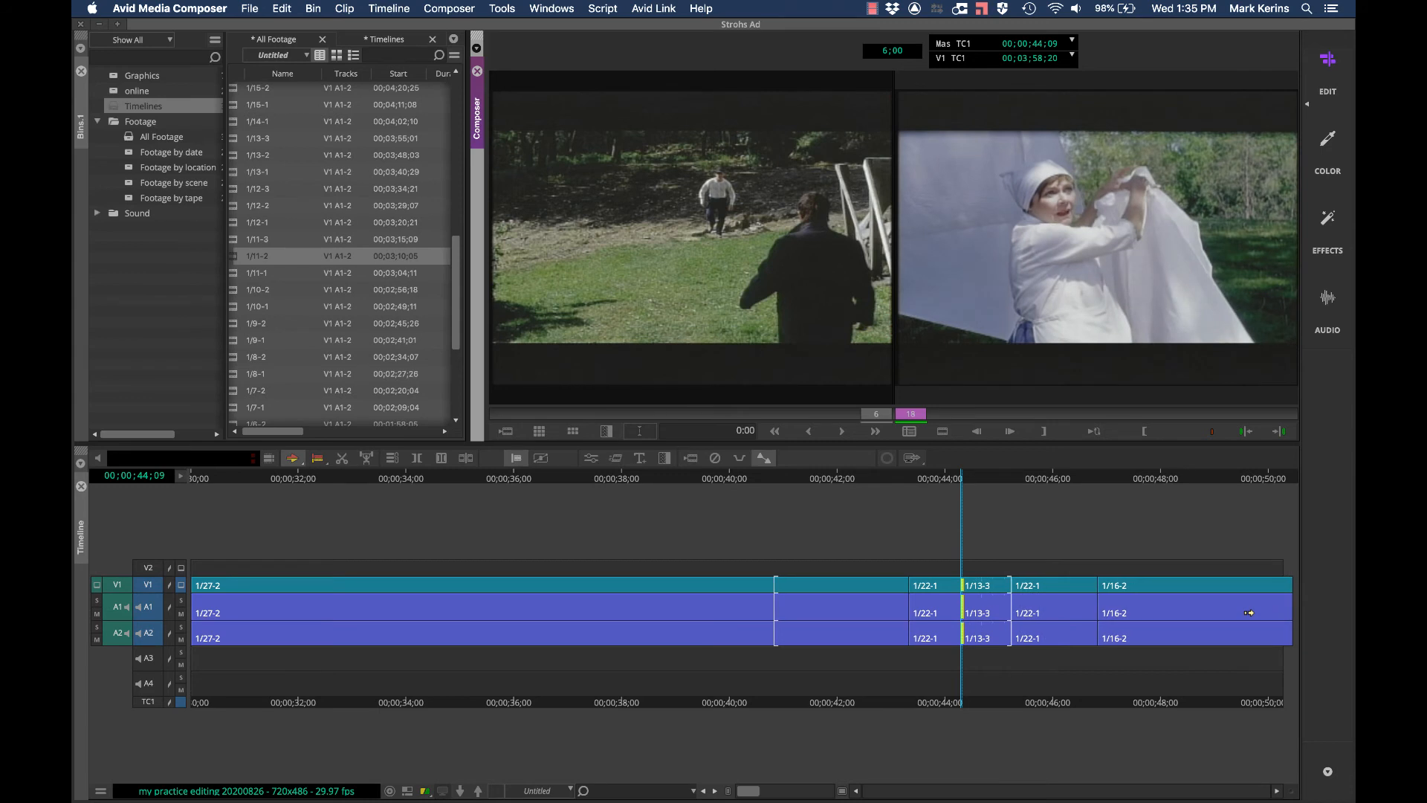
key(comma)
key(comma)
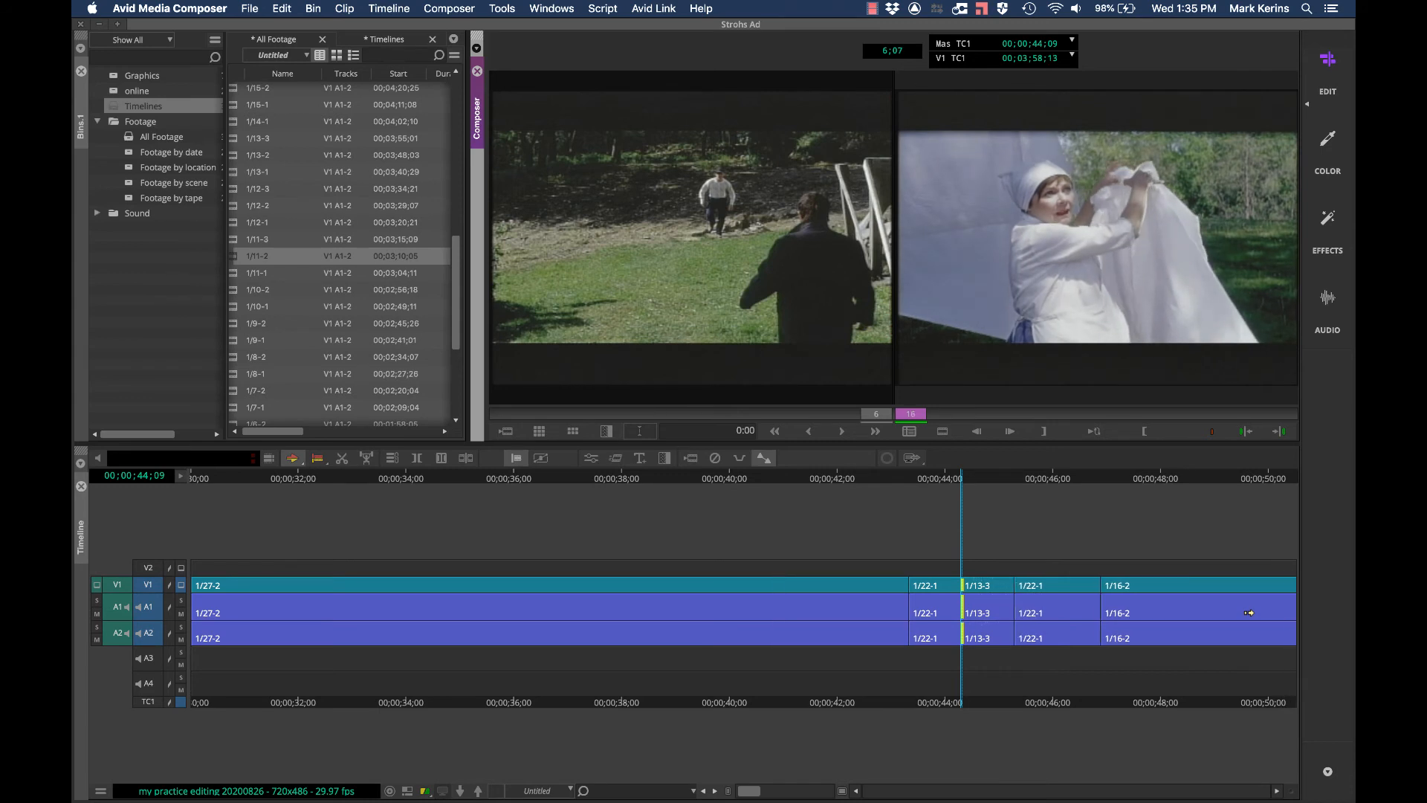
Select the outgoing side and ripple-trim the tail of 1/22-1 shorter and longer, stopping with the cut at 00;00;44;11
key(p)
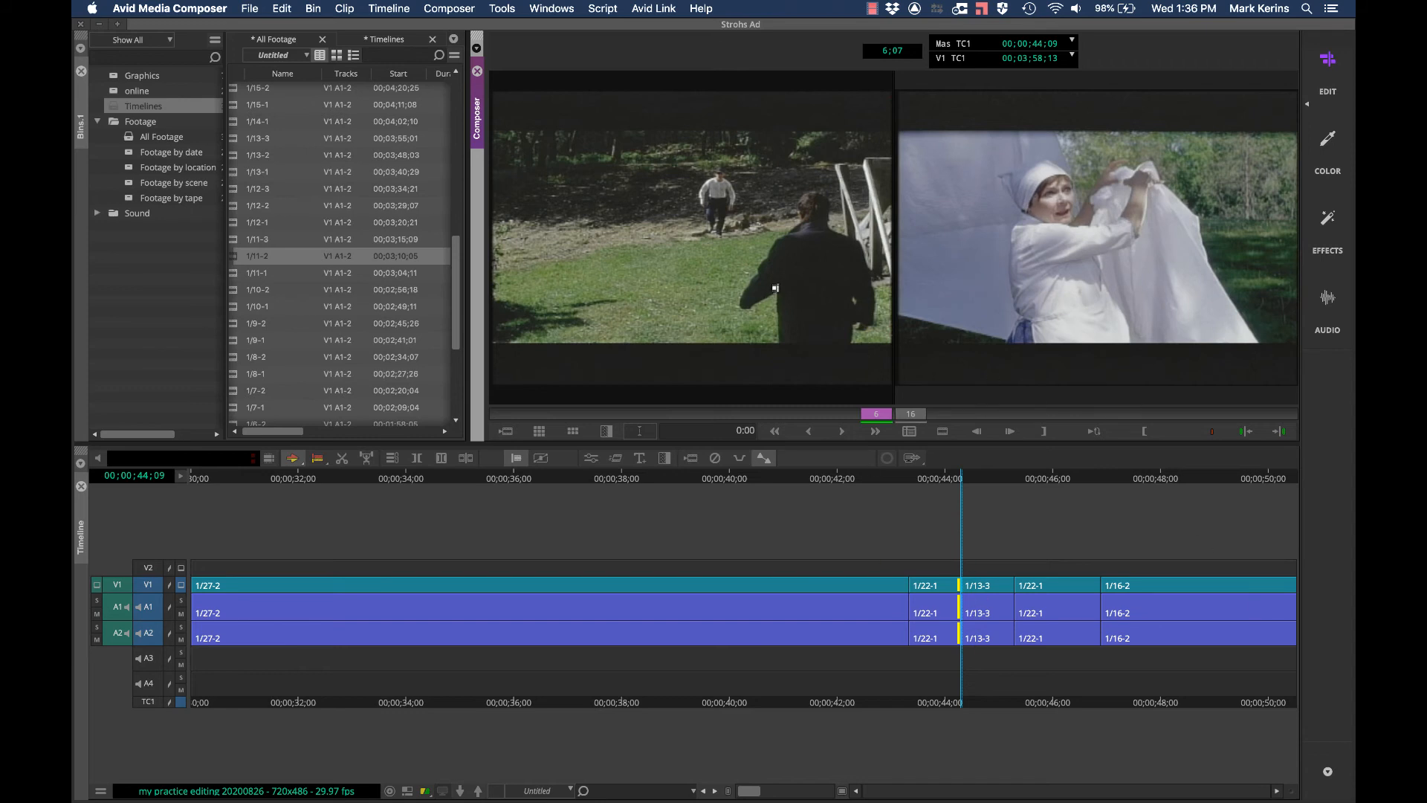
key(comma)
key(comma)
key(comma)
key(comma)
key(comma)
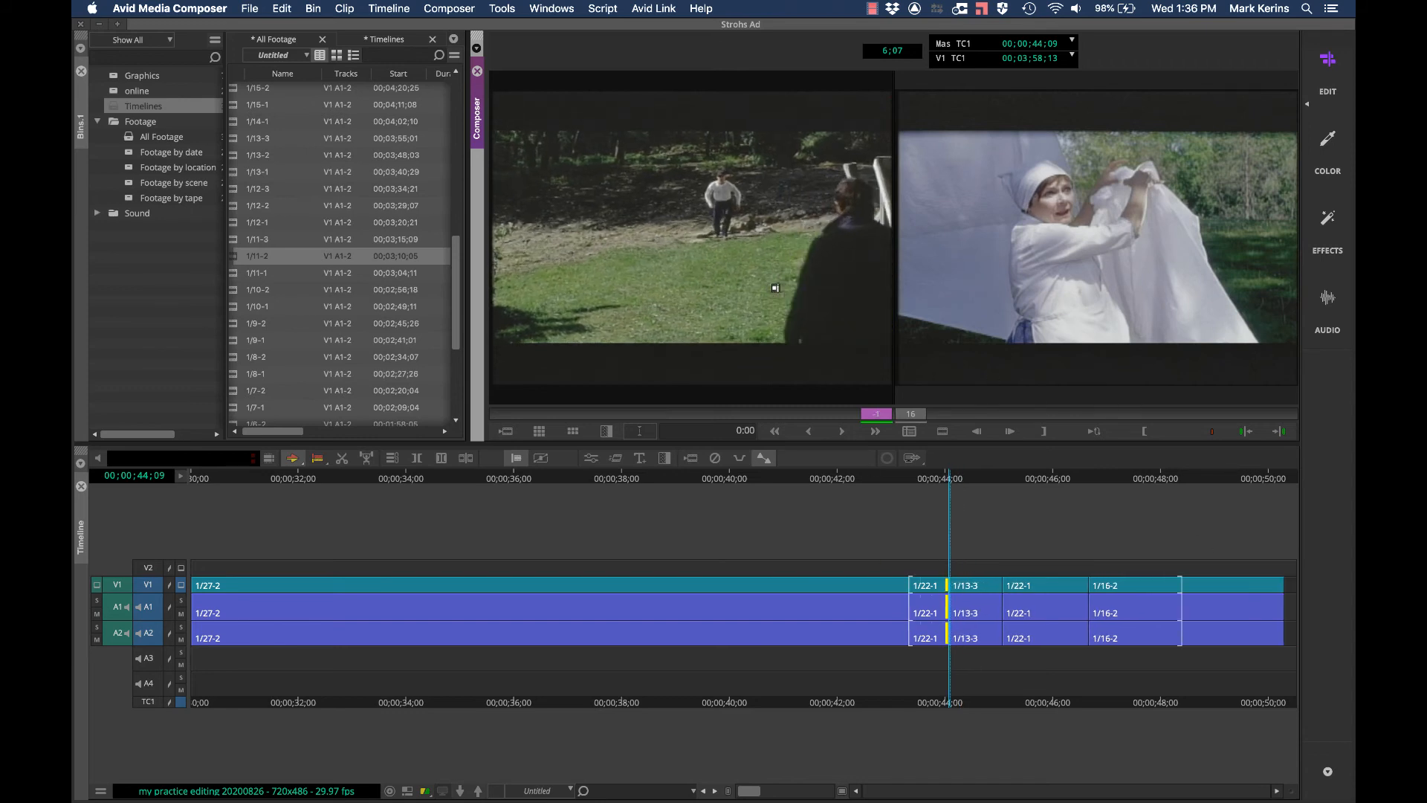
key(l)
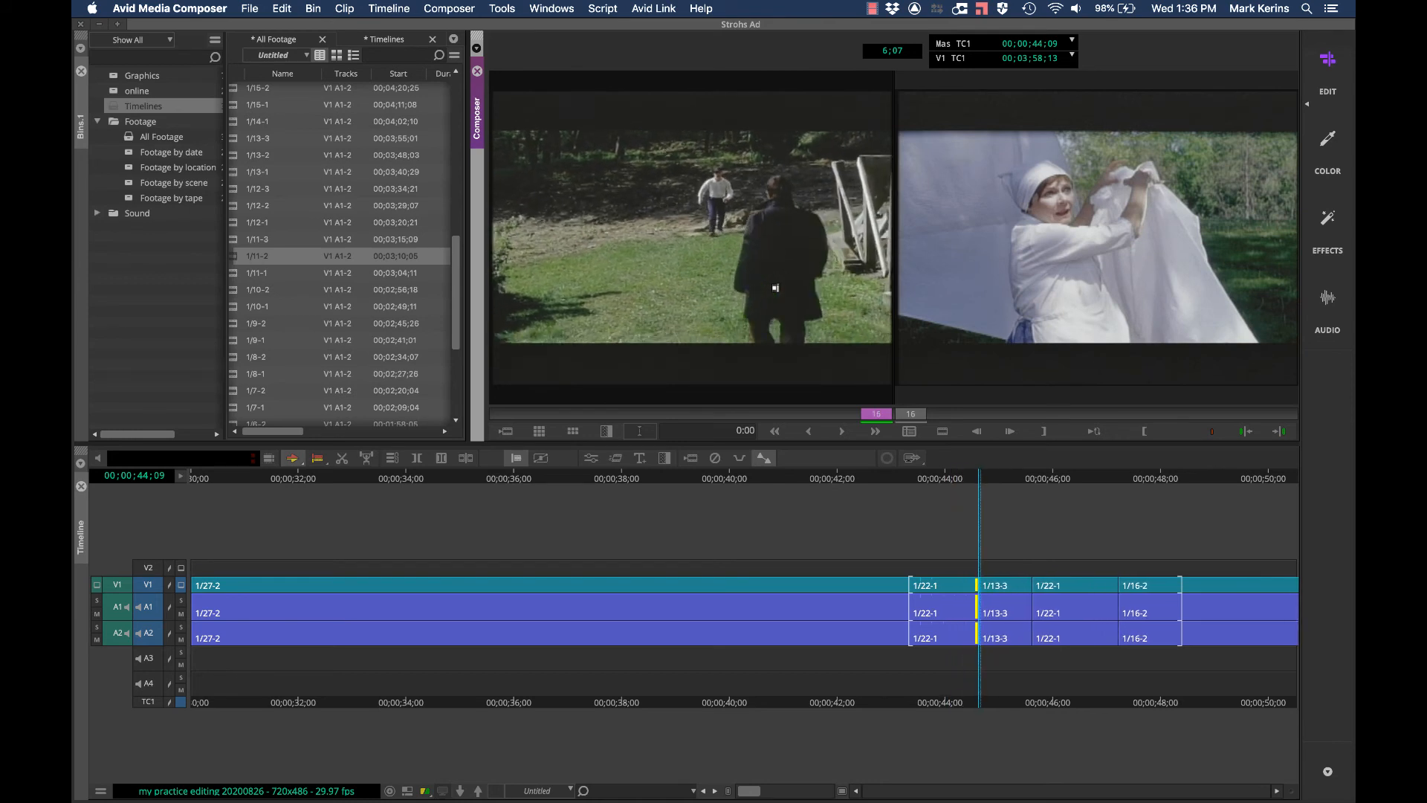
key(j)
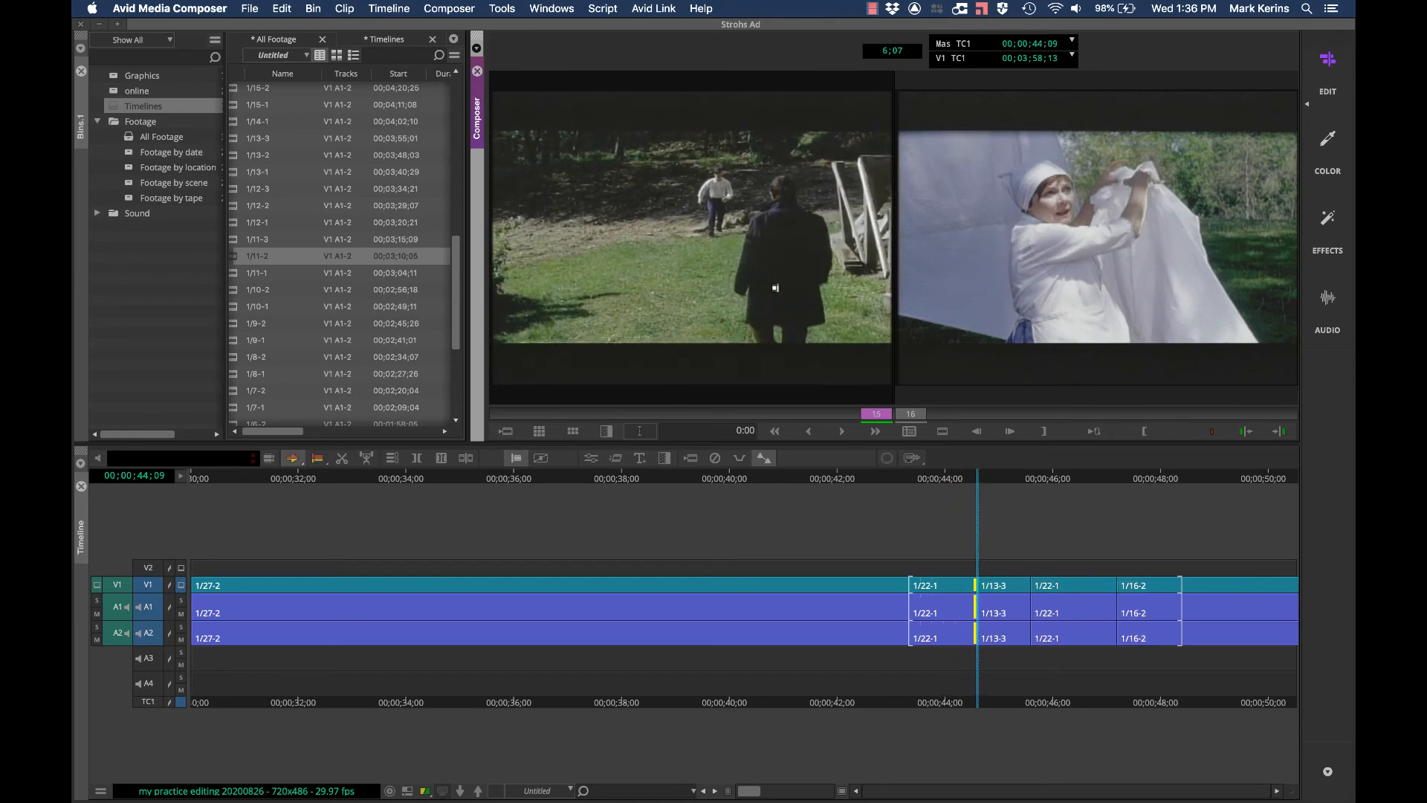
key(comma)
key(k)
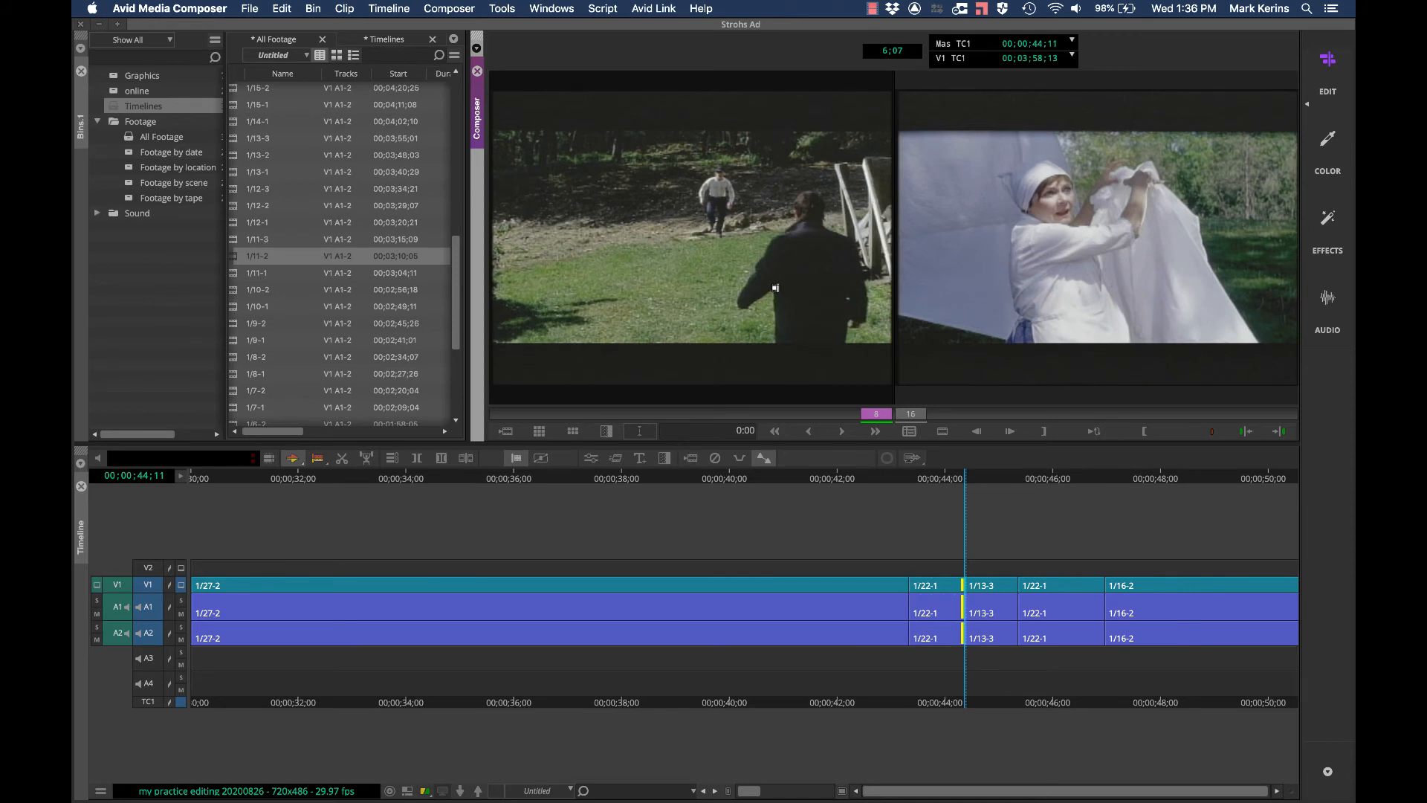
Leave and re-enter Trim mode at 00;00;44;11, ending in Trim mode with both sides of the cut selected
key(bracketleft)
key(u)
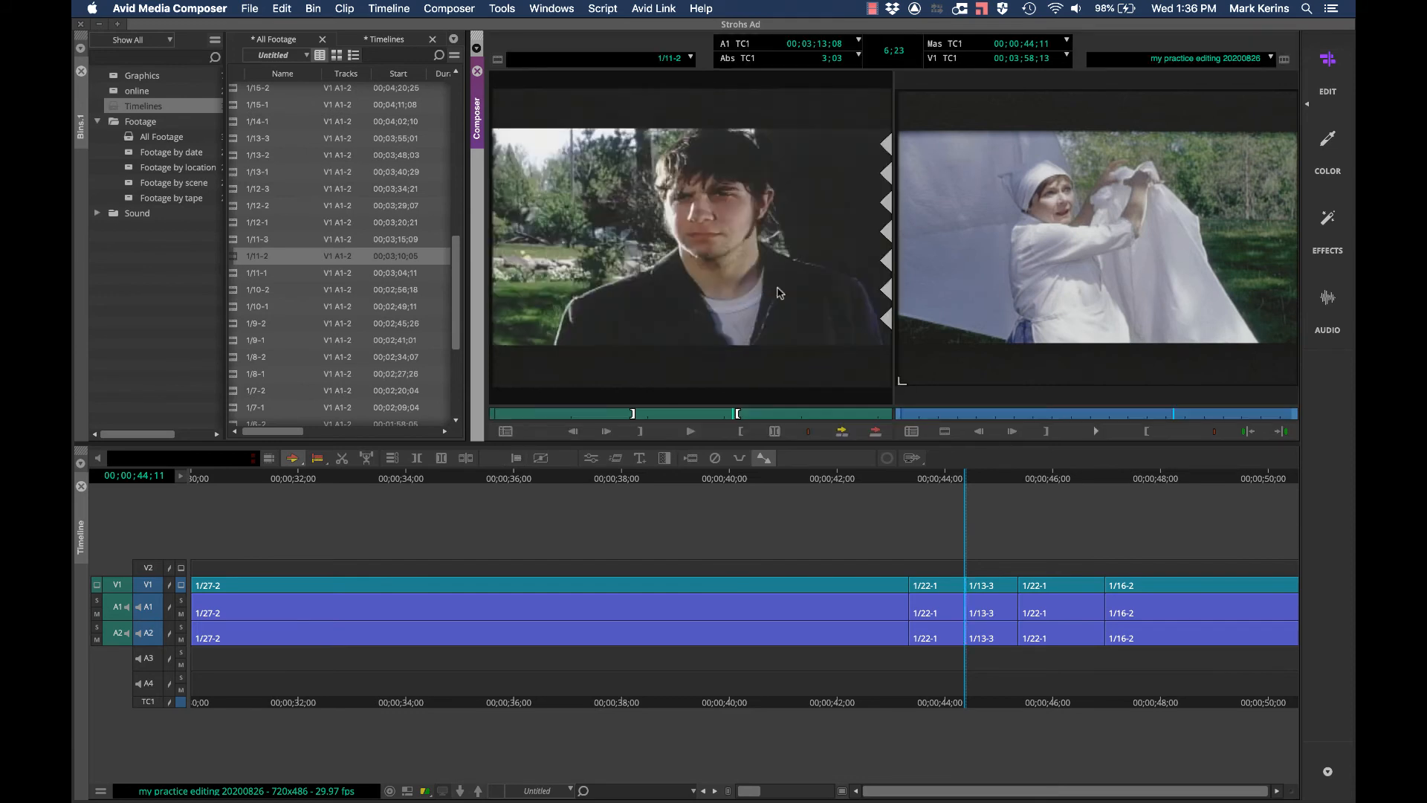
key(u)
key(u)
key(u)
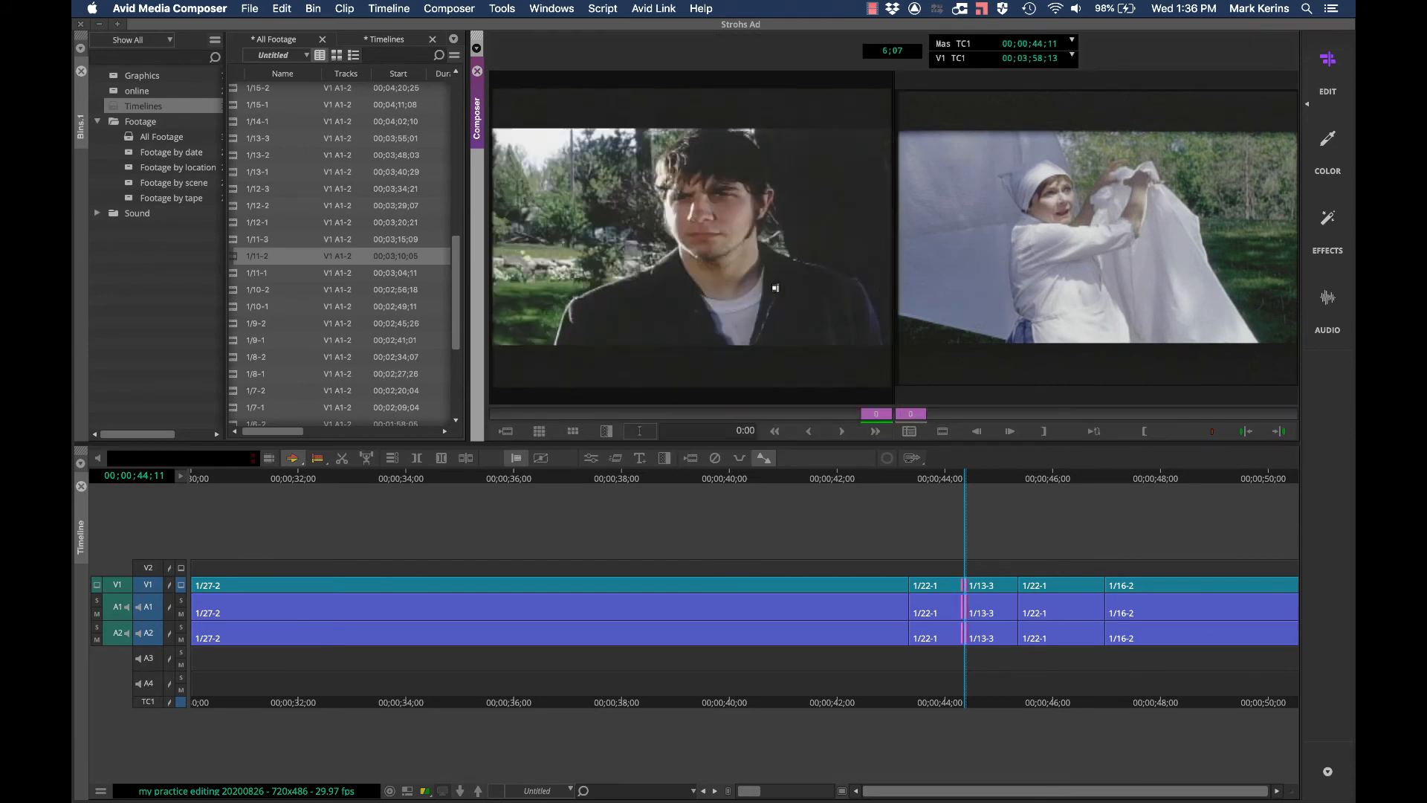
key(u)
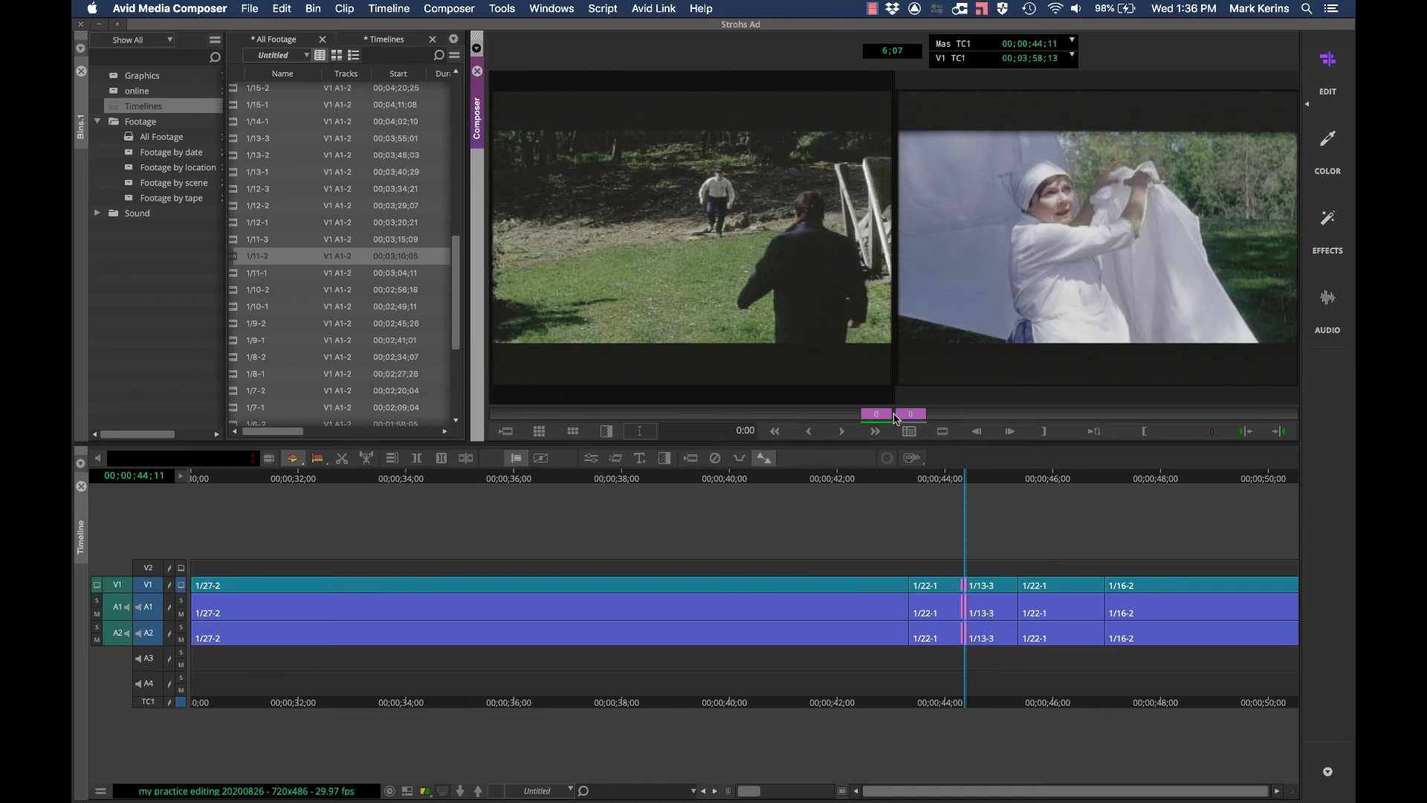
Alternate the trim selection between the outgoing and incoming sides of the cut, finishing with a dual-roller selection
key(p)
key(bracketright)
click(896, 407)
key(bracketright)
click(896, 407)
Roll the 1/22-1 to 1/13-3 cut earlier and later in single-frame steps, bringing it back to 00;00;44;11
click(809, 432)
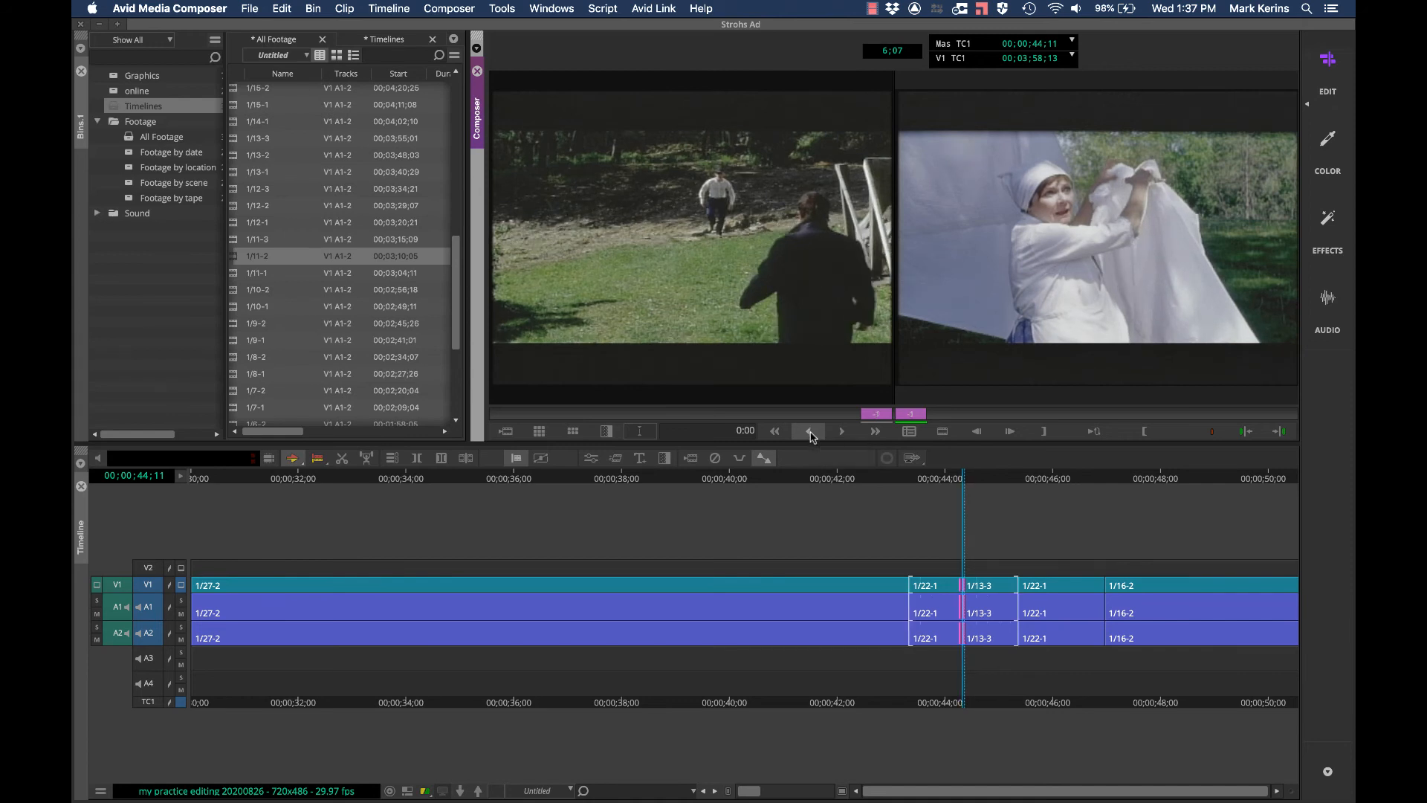
click(839, 433)
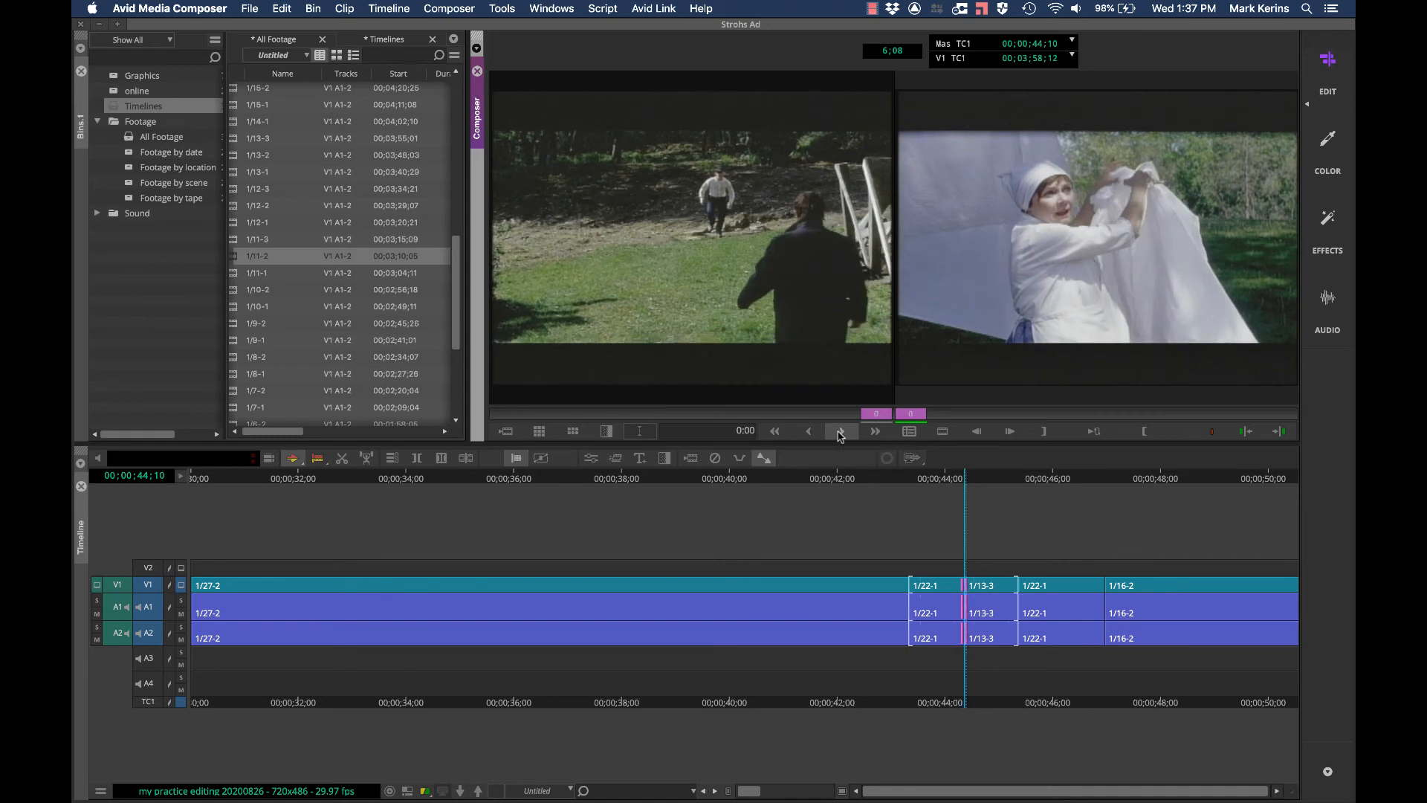
click(841, 431)
click(841, 432)
click(840, 432)
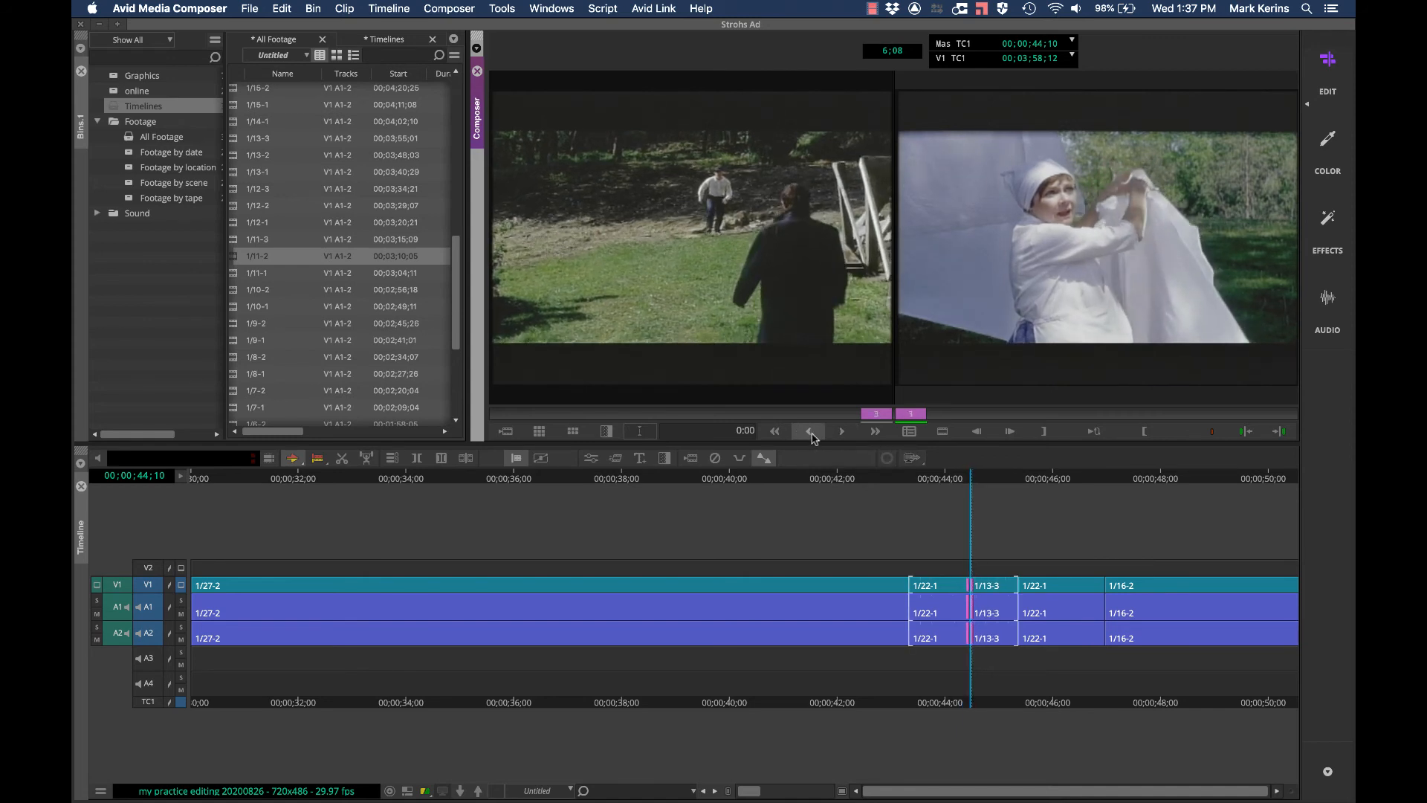
click(812, 434)
click(812, 434)
click(813, 434)
click(812, 433)
click(812, 434)
click(813, 434)
click(812, 433)
click(813, 434)
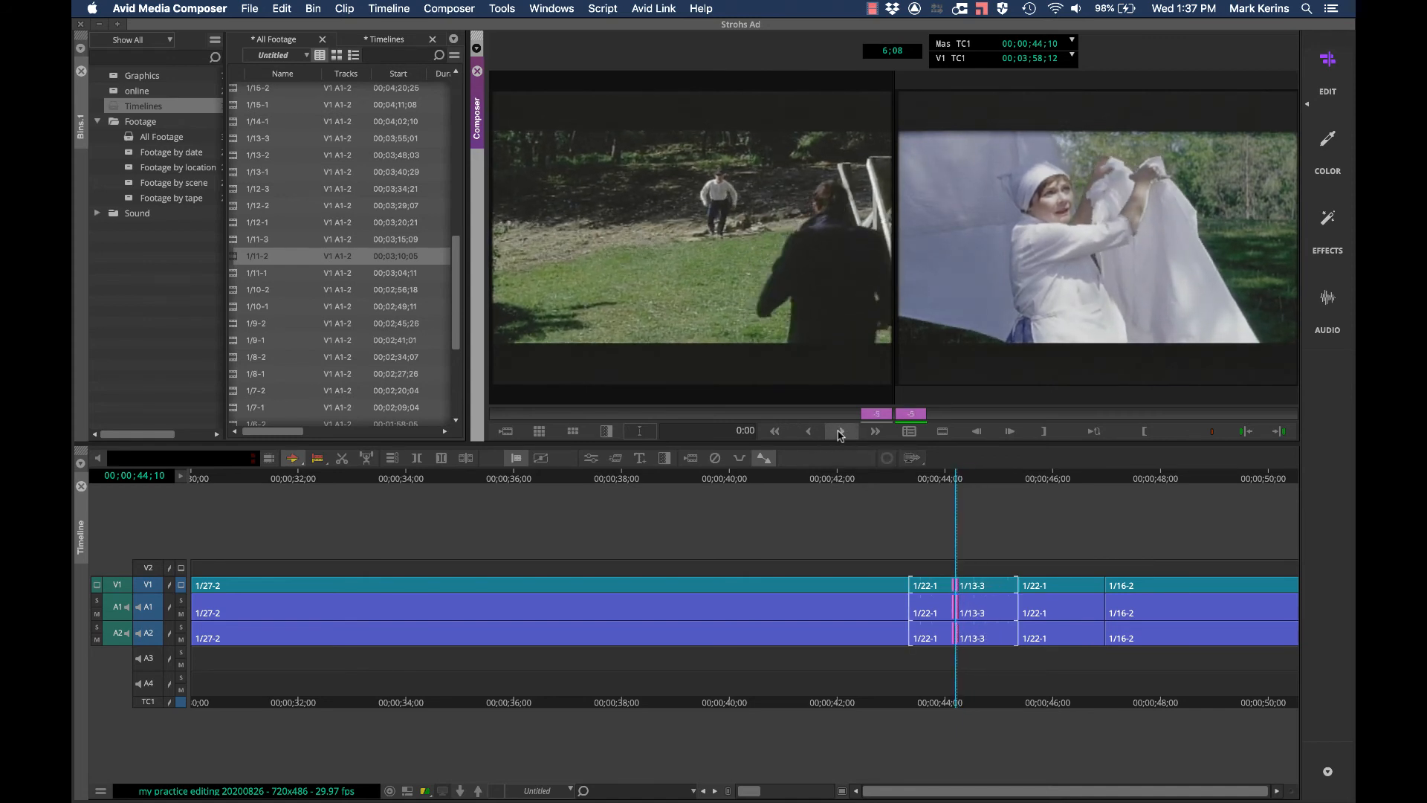
click(840, 432)
click(840, 433)
click(839, 432)
click(840, 433)
click(840, 433)
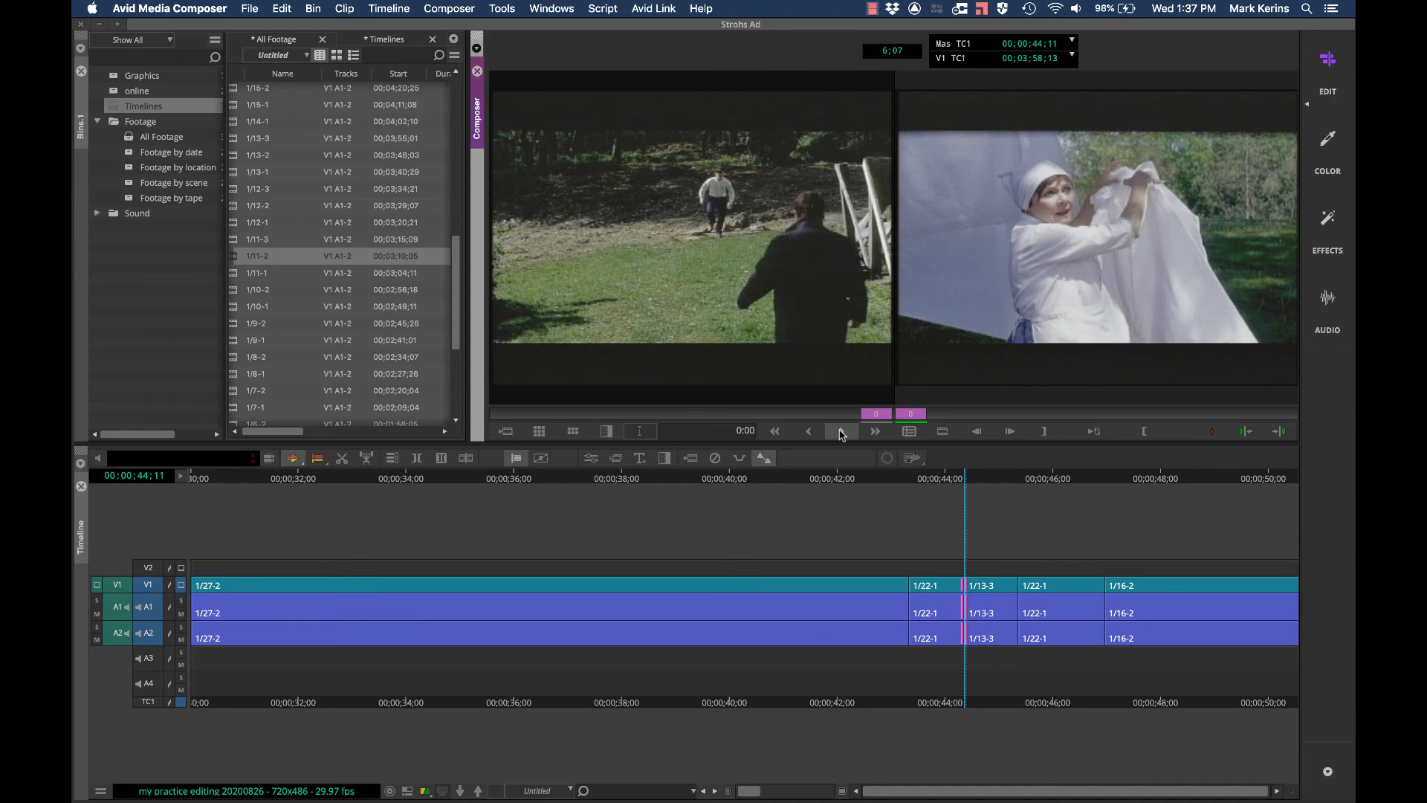
Roll the cut between 1/22-1 and 1/13-3 nine frames earlier to 00;00;44;02 using single-frame trims
click(809, 434)
click(808, 434)
click(808, 434)
click(808, 434)
click(809, 433)
click(808, 434)
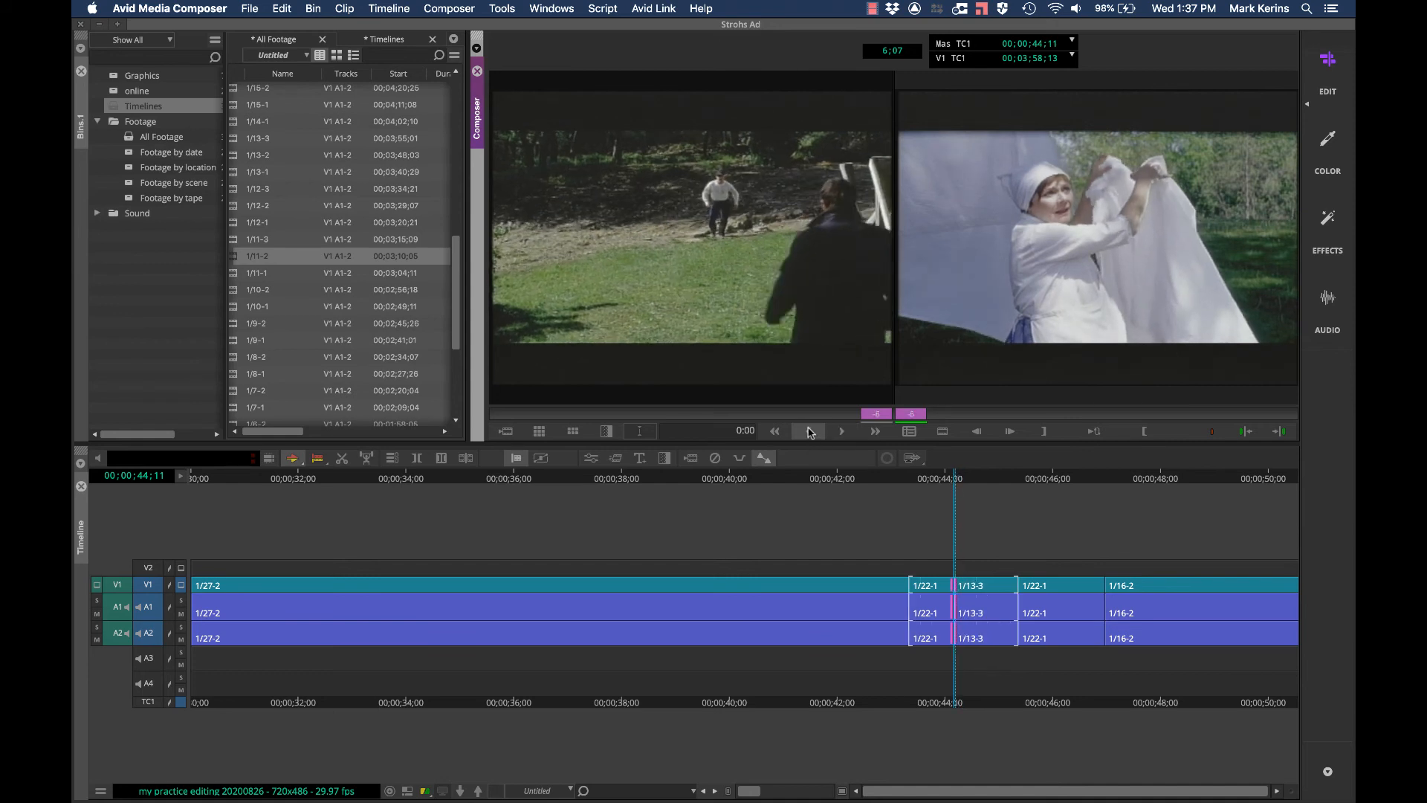
click(808, 434)
click(809, 434)
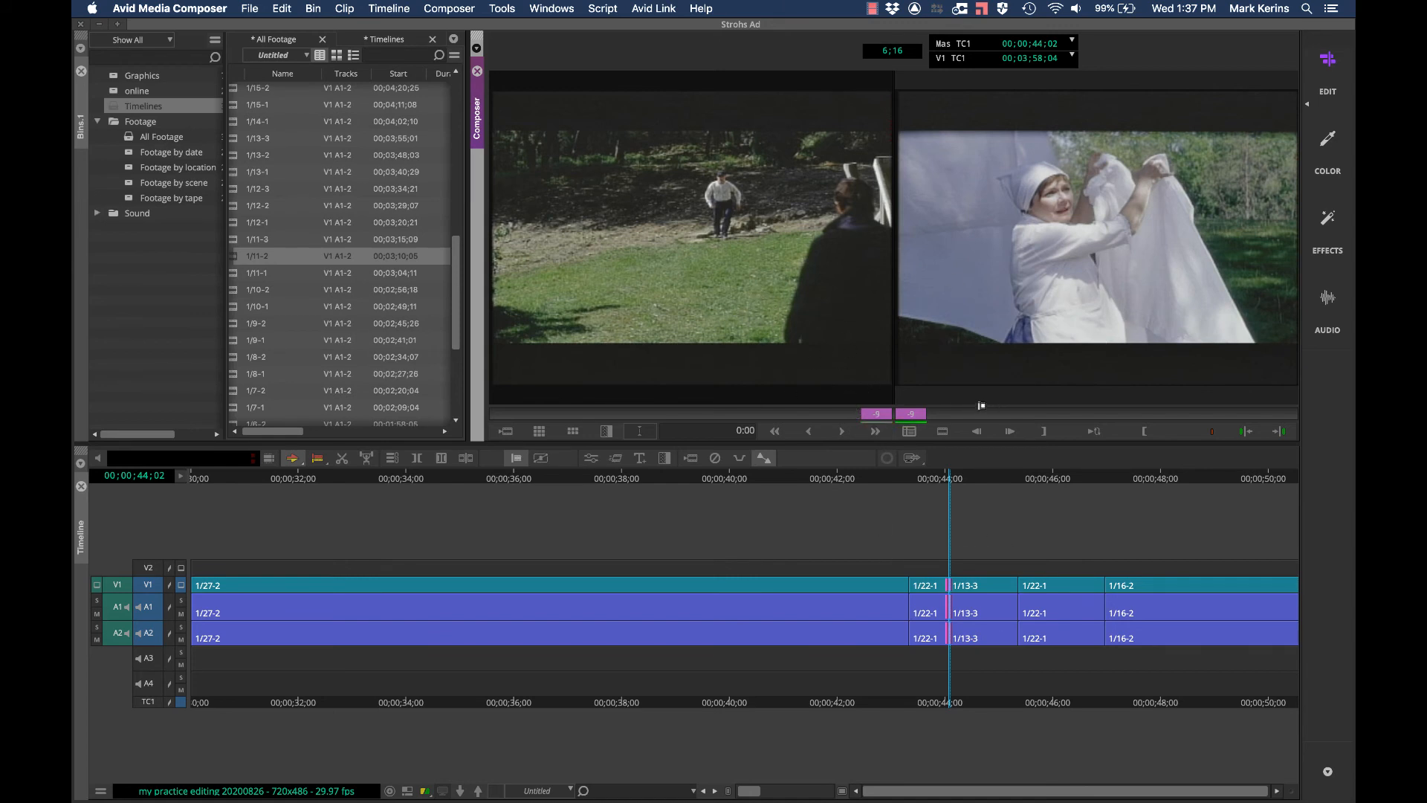
Ripple-trim nine frames off the head of 1/13-3 and switch the trim to the outgoing 1/22-1 side
click(981, 405)
click(838, 431)
click(839, 431)
click(838, 431)
click(838, 431)
click(838, 431)
click(838, 431)
click(838, 431)
click(838, 431)
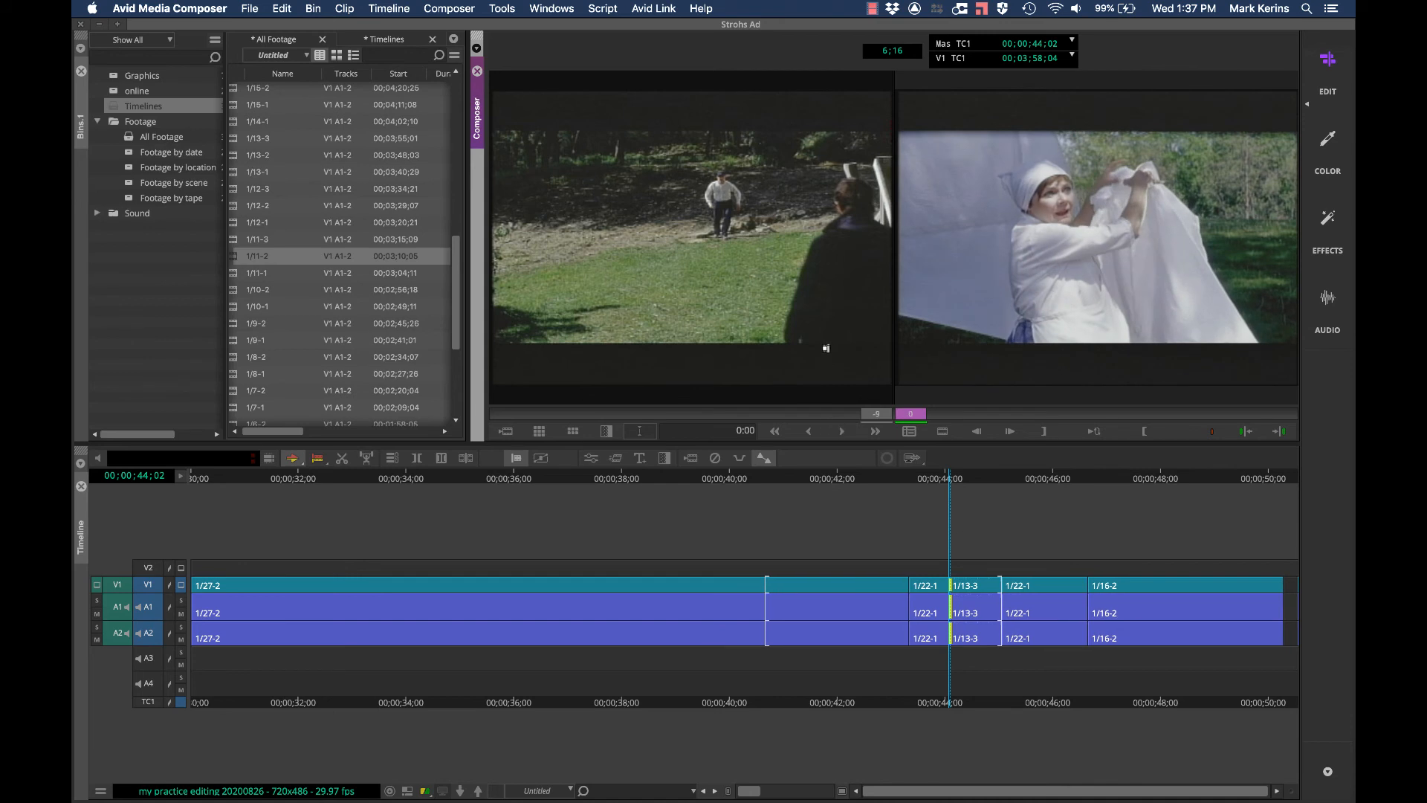
click(875, 407)
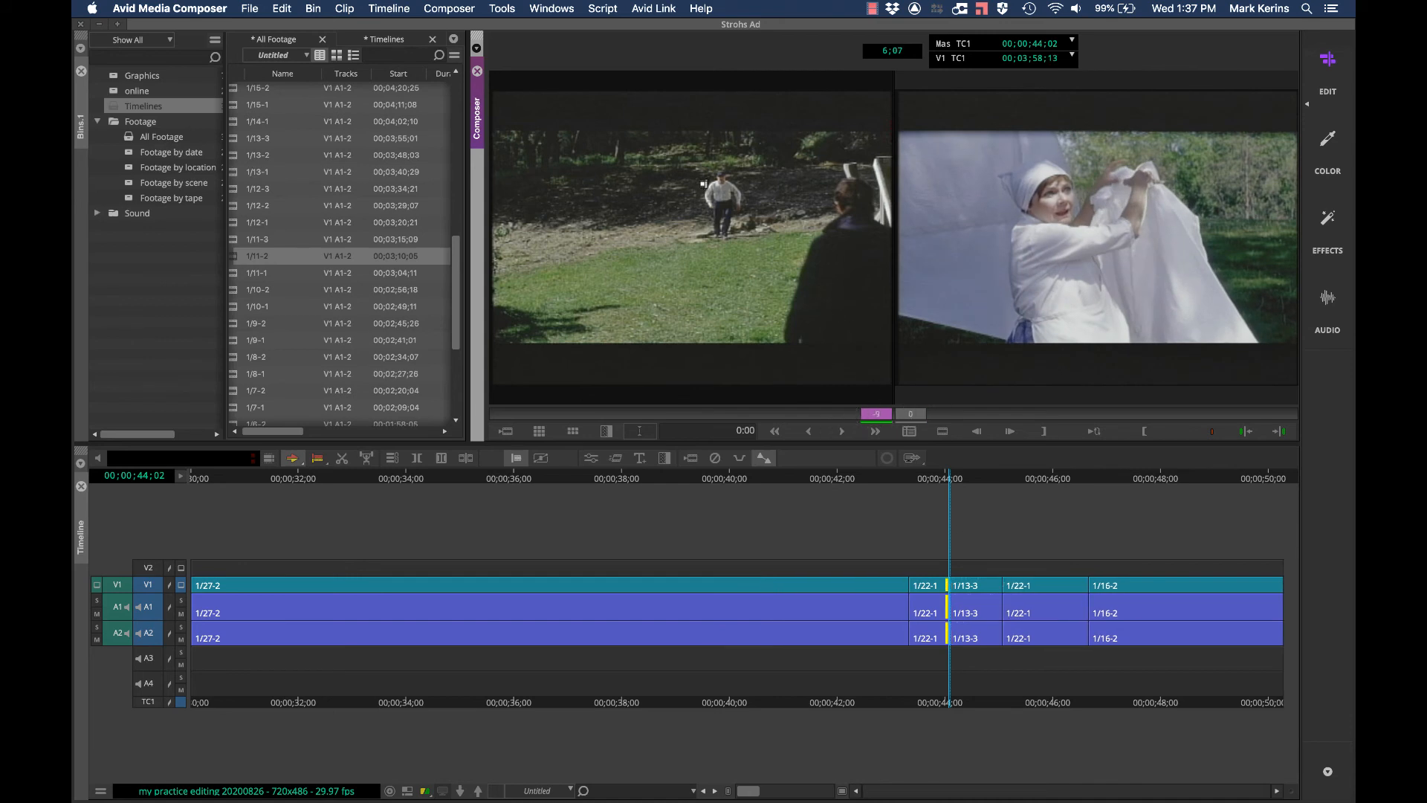
Ripple-trim the tail of 1/22-1 ten frames later to 00;00;44;12 using single-frame trims
click(838, 431)
click(839, 431)
click(838, 431)
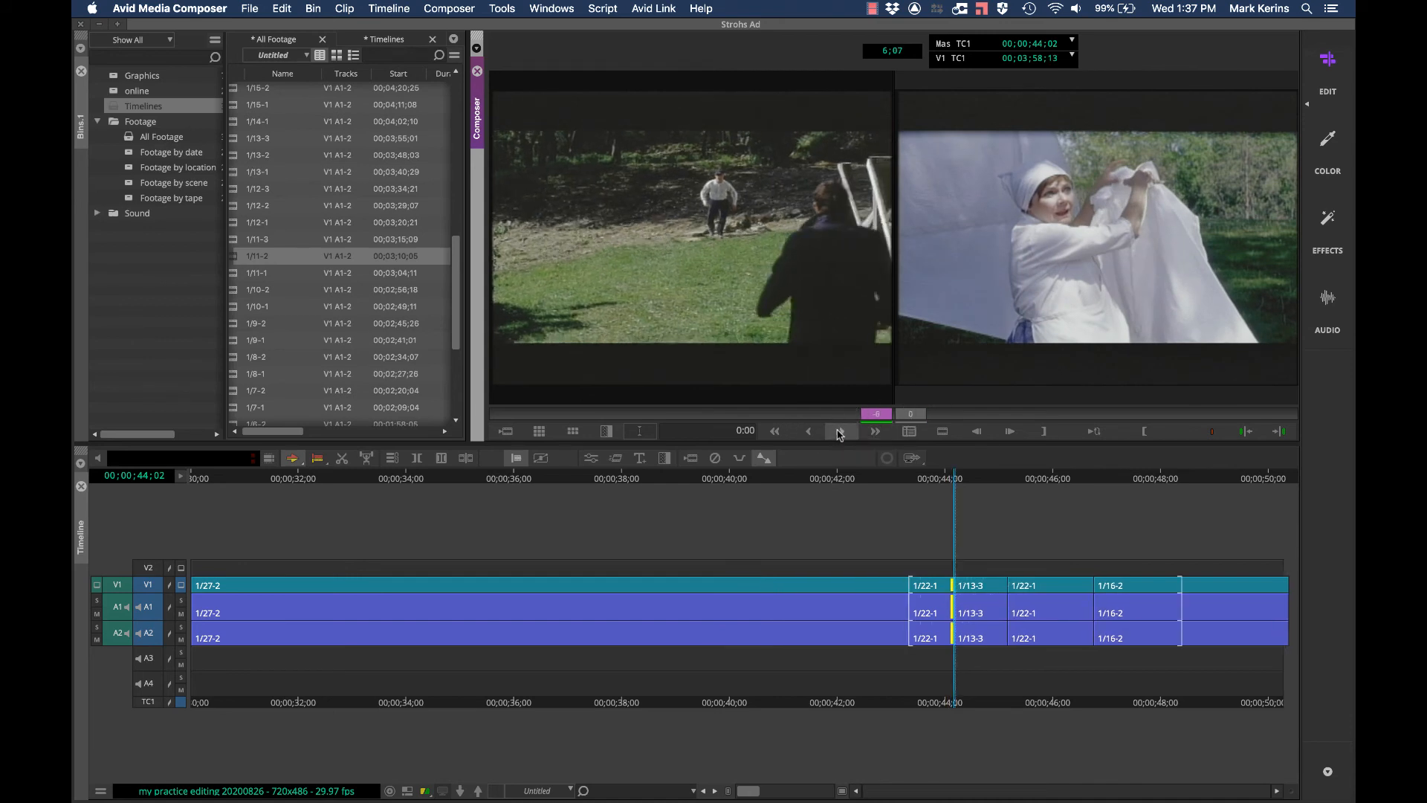
click(838, 431)
click(838, 431)
click(838, 431)
click(838, 431)
click(838, 431)
click(838, 431)
click(839, 431)
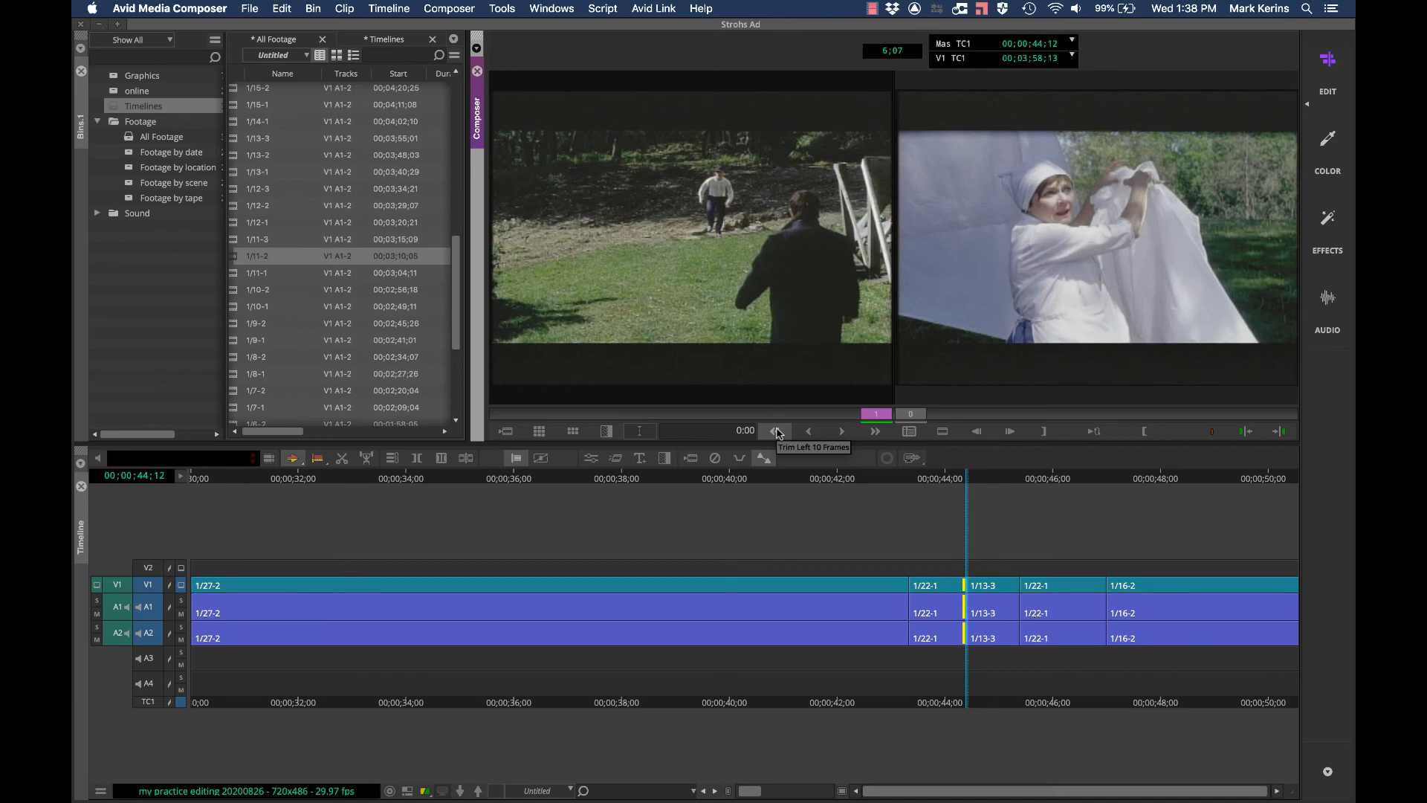
Set dual rollers on the V1 1/22-1 to 1/13-3 cut and the A1/A2 1/22-1 to 1/16-2 cuts, and roll them seven frames later
key(bracketleft)
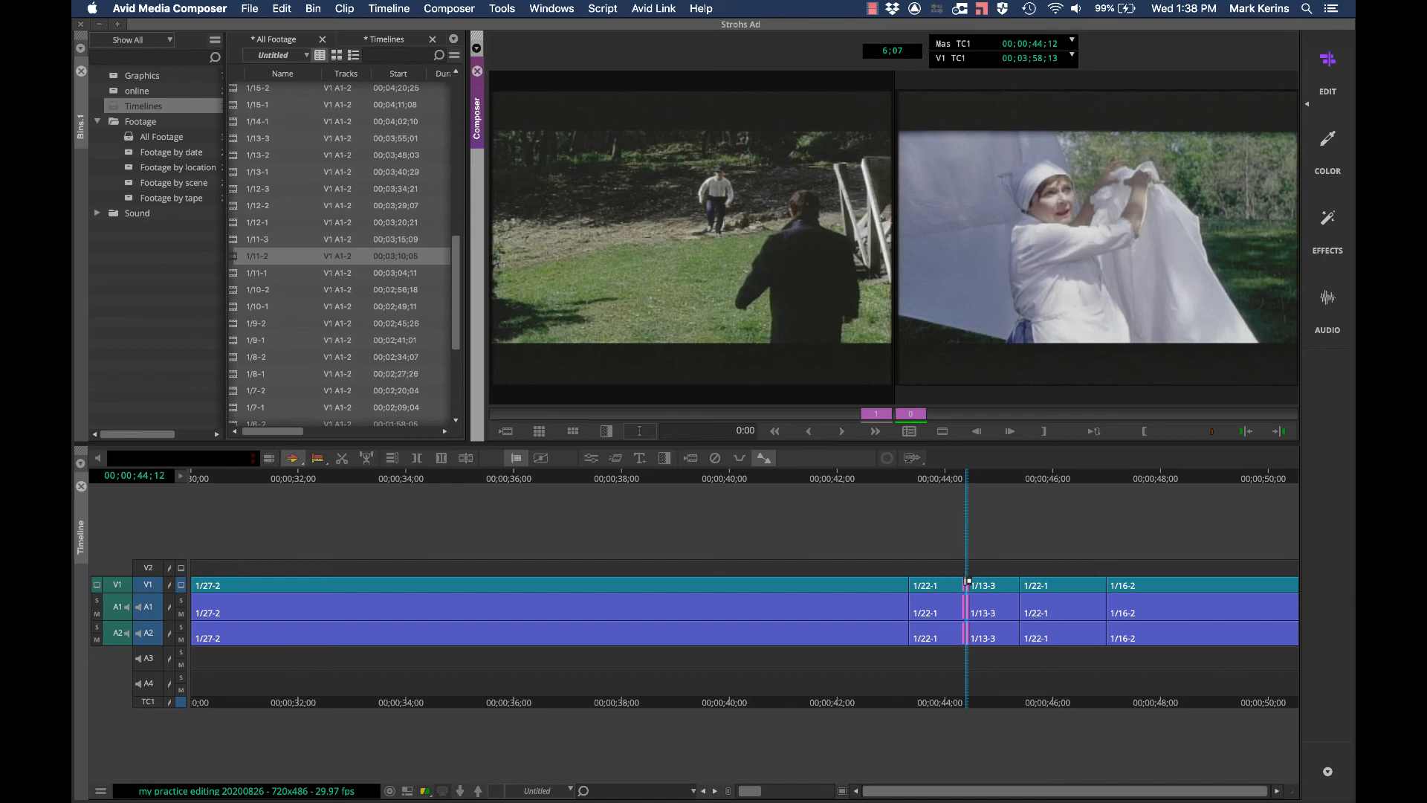
shift+click(1100, 610)
shift+click(1111, 608)
shift+click(1112, 627)
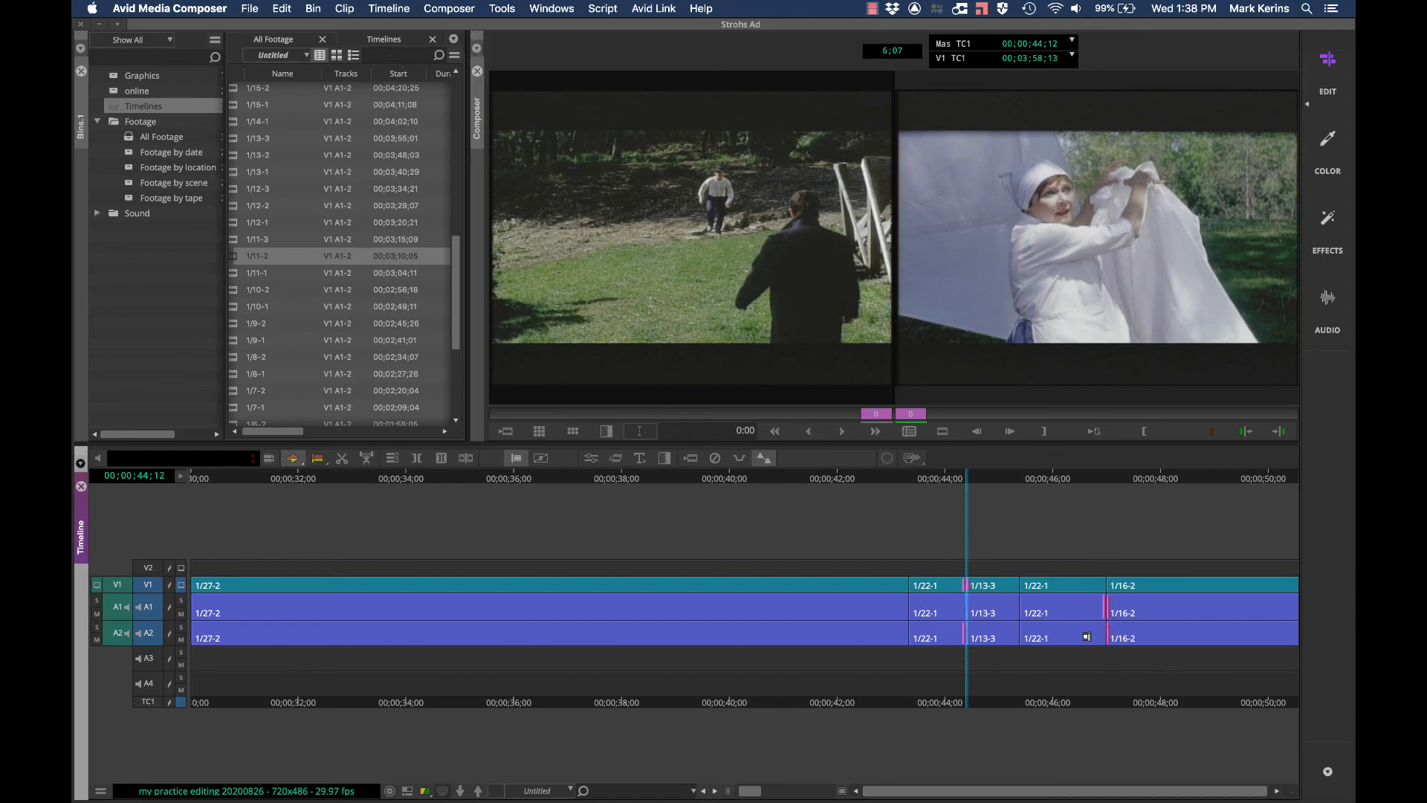
shift+click(1100, 631)
key(period)
key(period)
key(period)
key(period)
key(period)
key(period)
key(period)
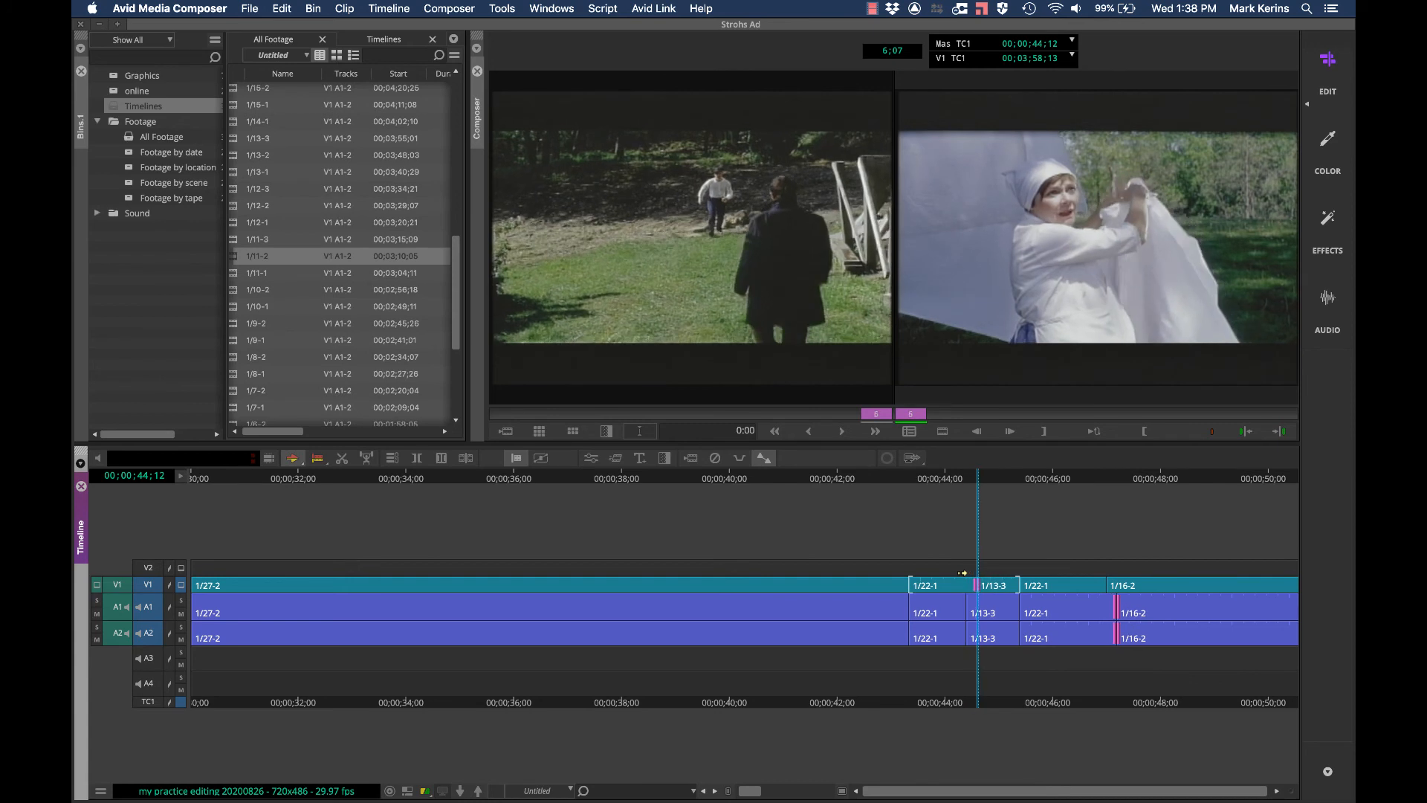
Roll the selected V1 and A1/A2 cuts eleven frames earlier, placing the V1 cut at 00;00;44;08
key(comma)
key(comma)
key(comma)
key(comma)
key(comma)
key(comma)
key(comma)
key(comma)
key(comma)
key(comma)
key(comma)
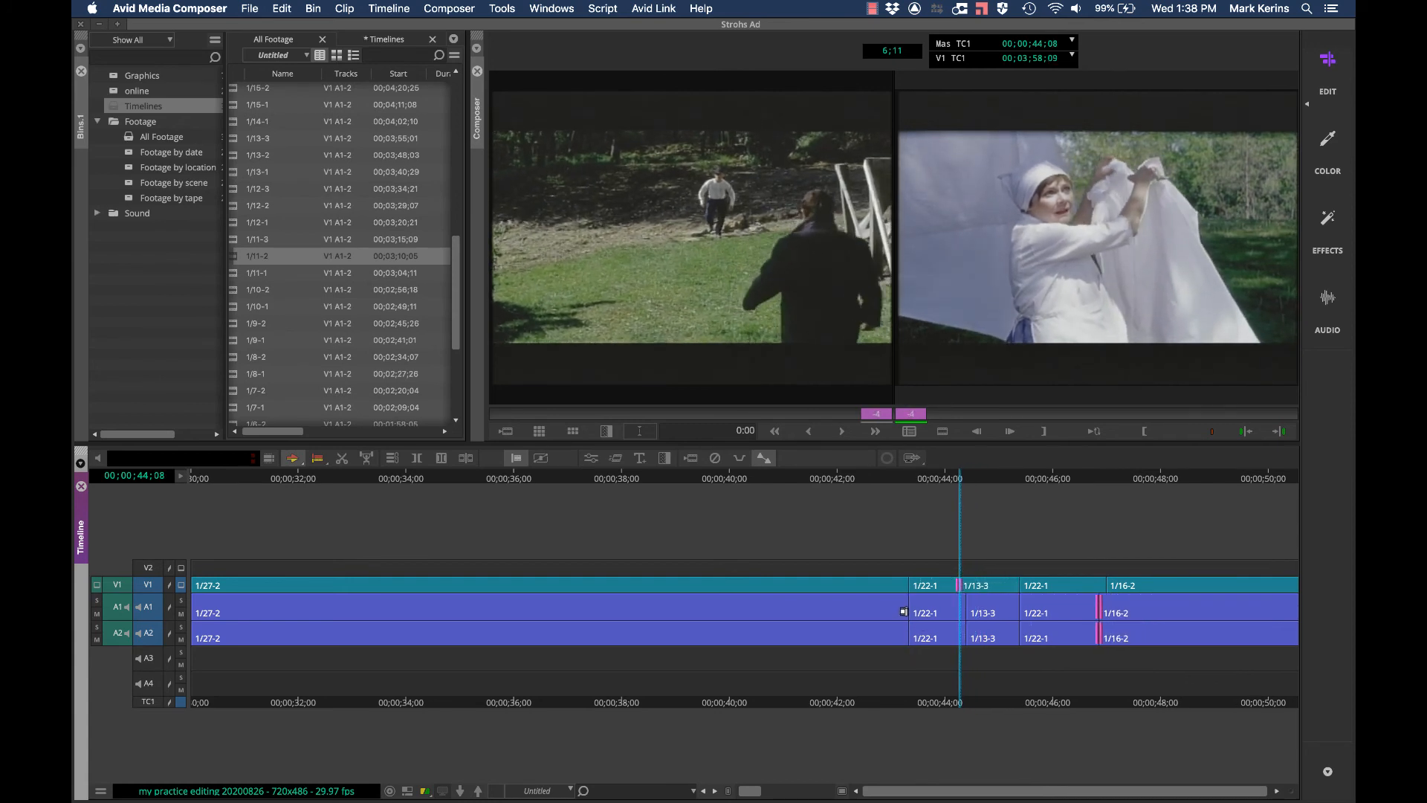
Add the A1 and A2 tails of 1/27-2 to the trim selection and trim nine frames earlier to 00;00;43;29
shift+click(902, 611)
shift+click(902, 625)
key(comma)
key(comma)
key(comma)
key(comma)
key(comma)
key(comma)
key(comma)
key(comma)
key(comma)
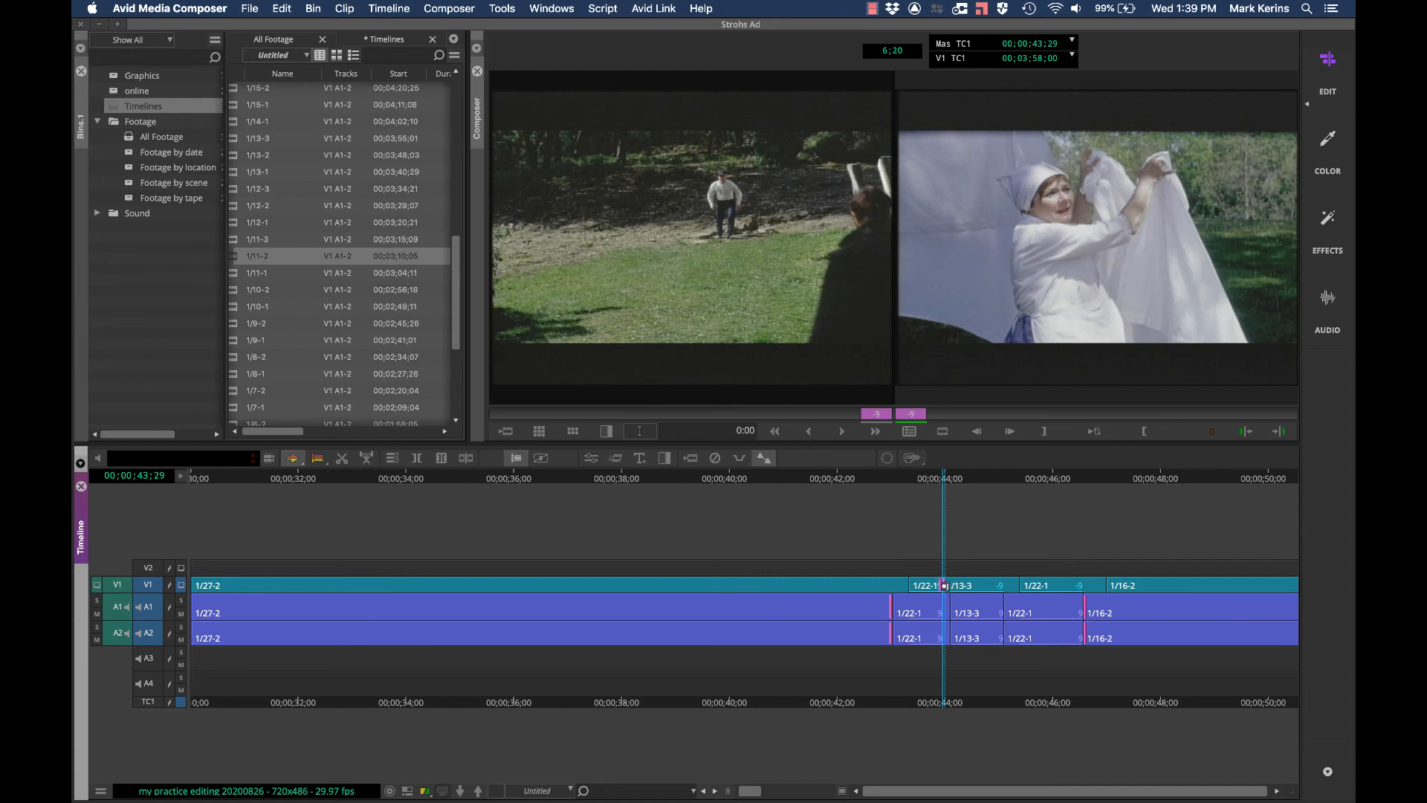
Trim all selected video and audio edits fifteen frames later to 00;00;44;14
key(period)
key(period)
key(period)
key(period)
key(period)
key(period)
key(period)
key(period)
key(period)
key(period)
key(period)
key(period)
key(period)
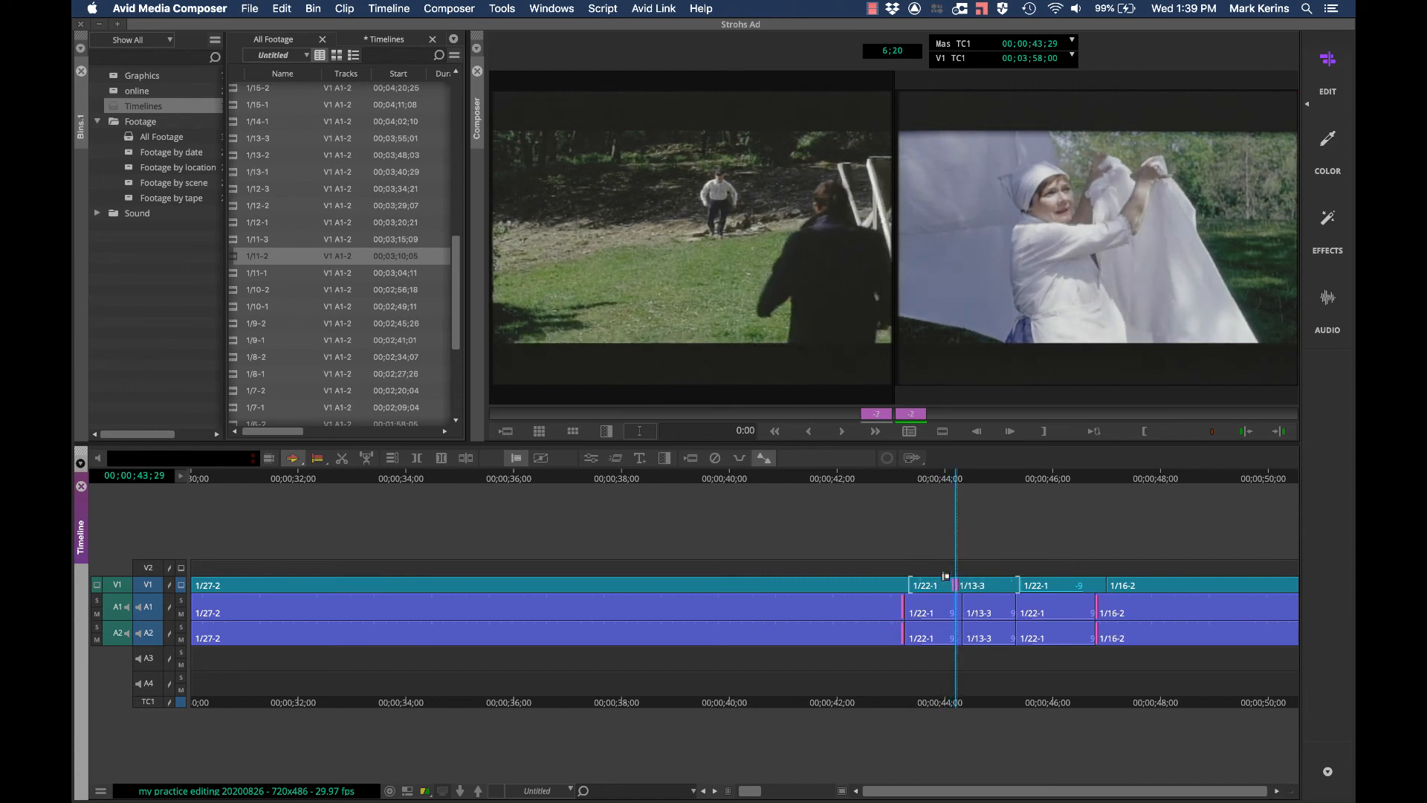
key(period)
key(period)
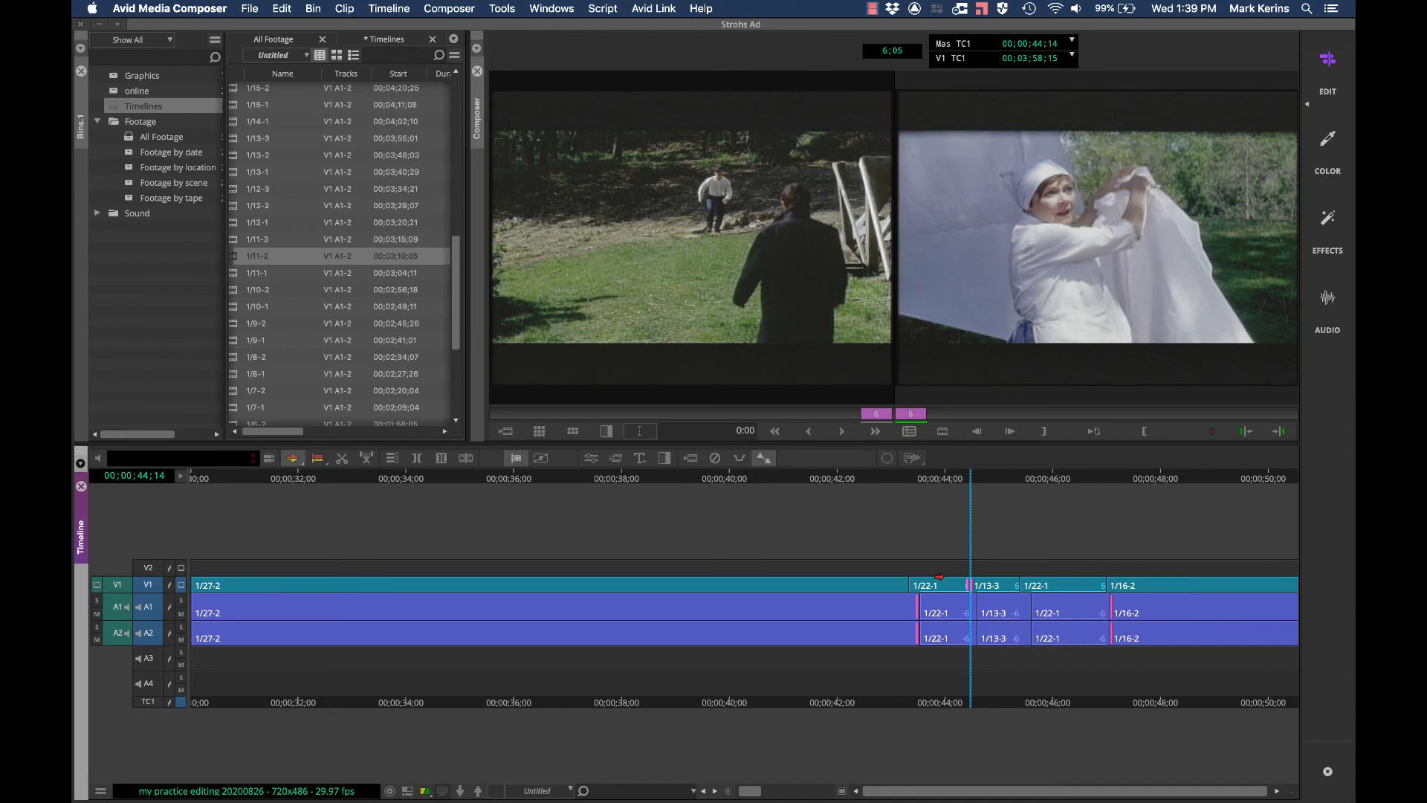
Remove A2 from the trim selection, trim the remaining V1 and A1 edits earlier to 00;00;44;00, and exit trim mode
key(0)
key(k+j)
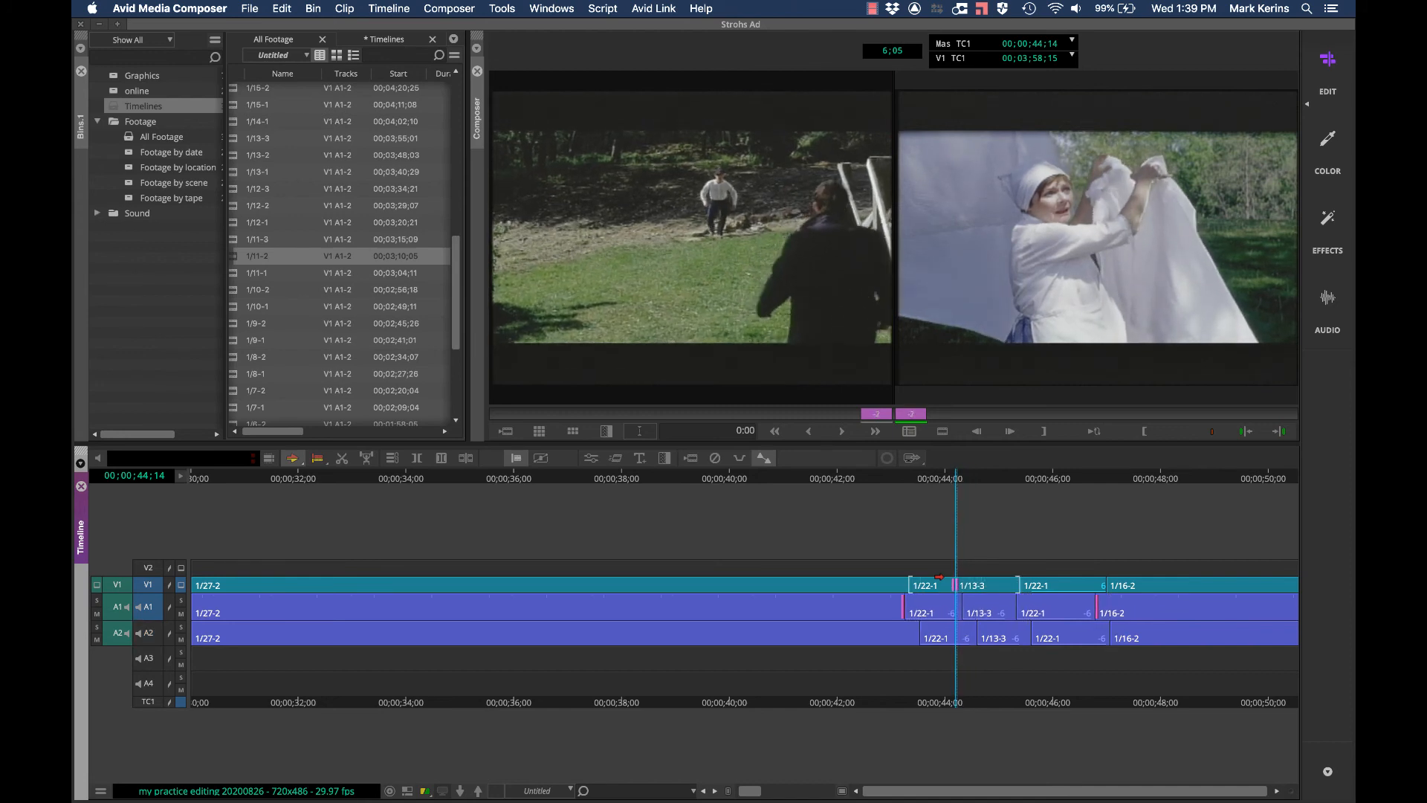
key(u)
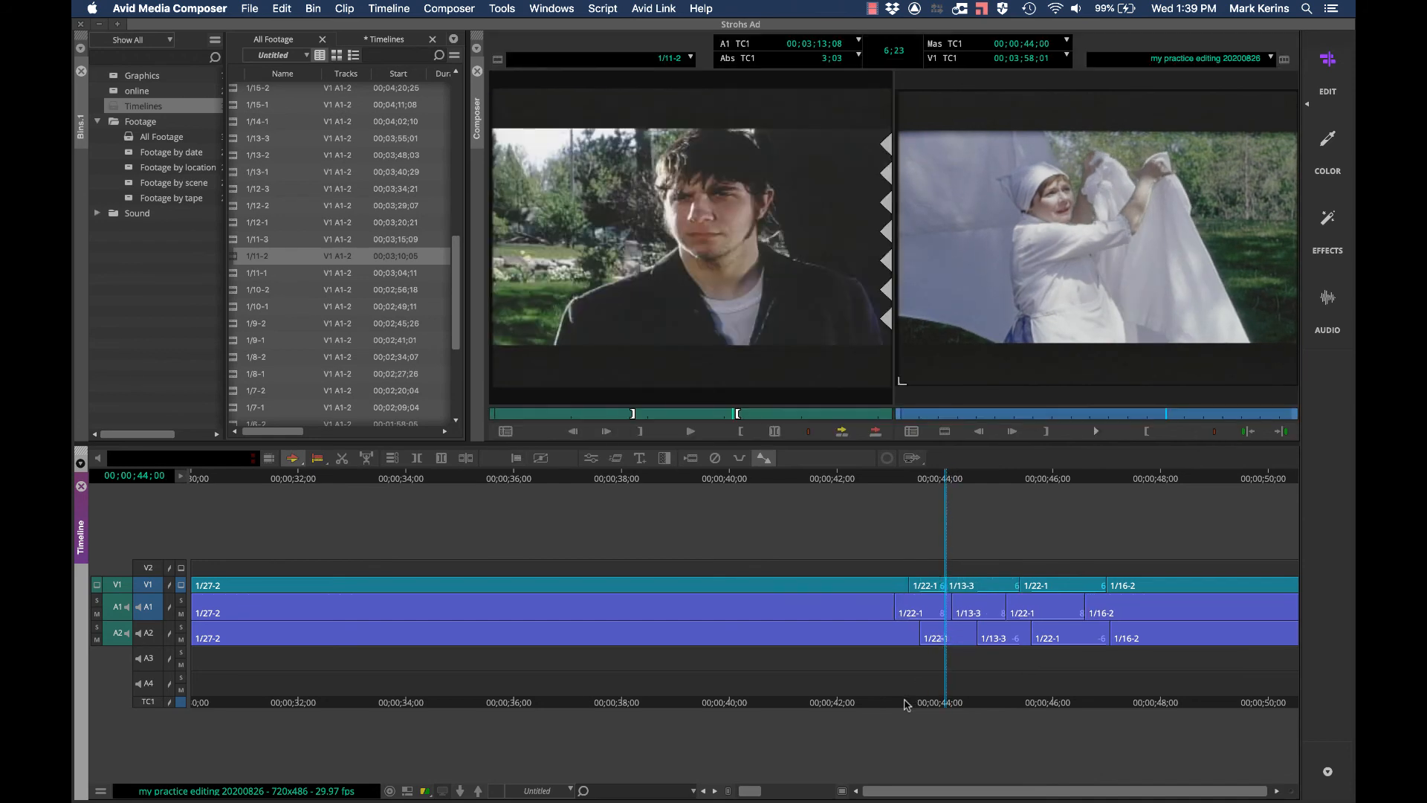
Scrub through 1/27-2 to 00;00;41;19 and undo the last three trims
click(767, 705)
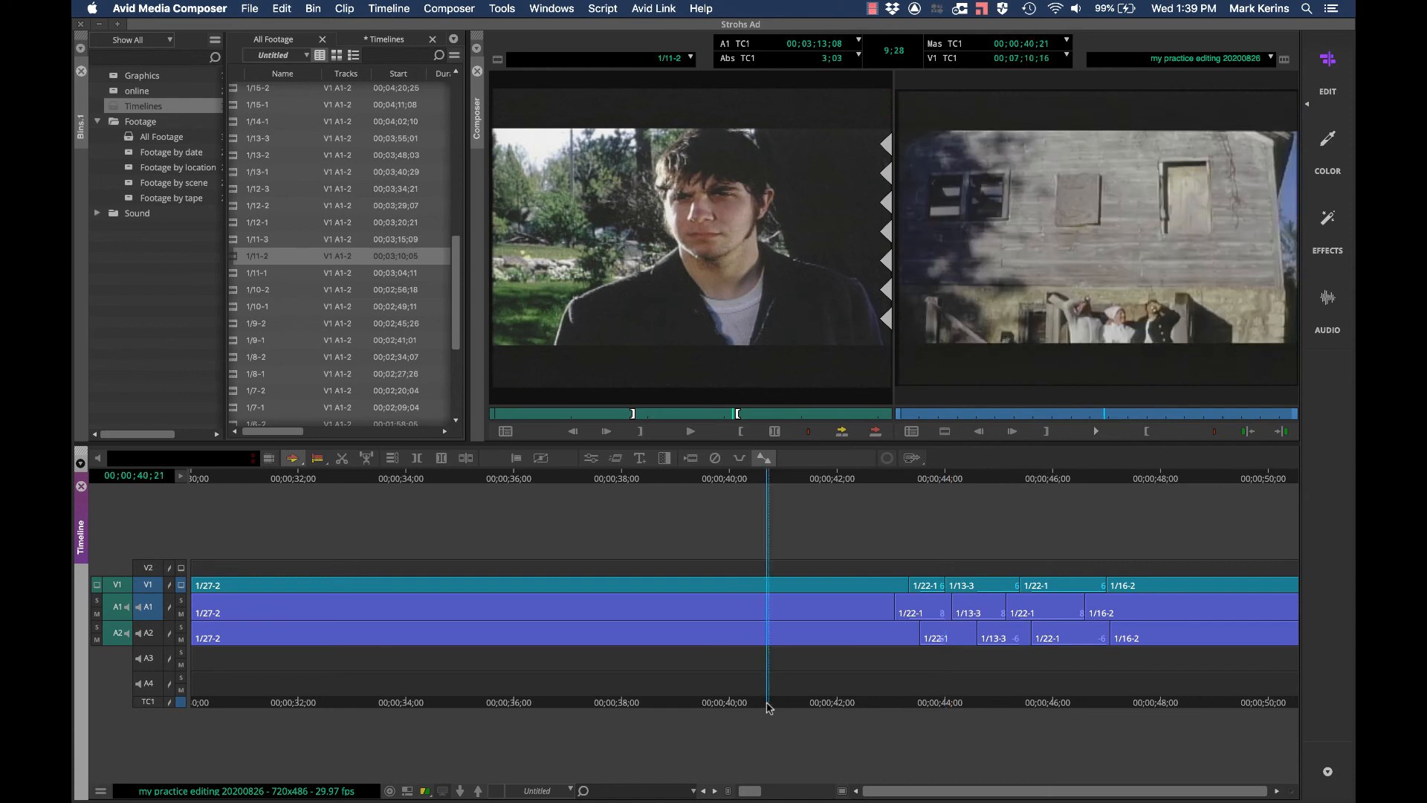
drag(768, 706, 819, 690)
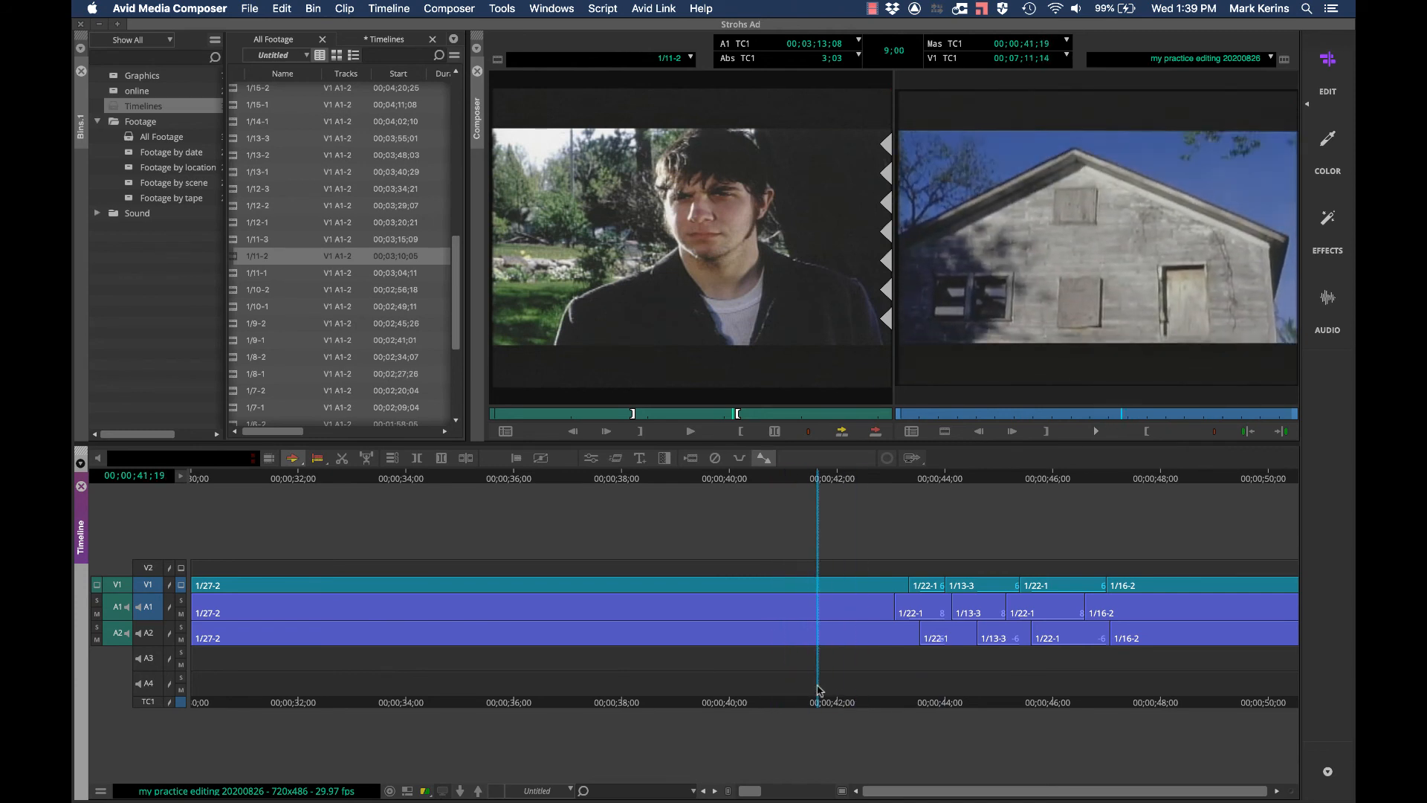
key(super+z)
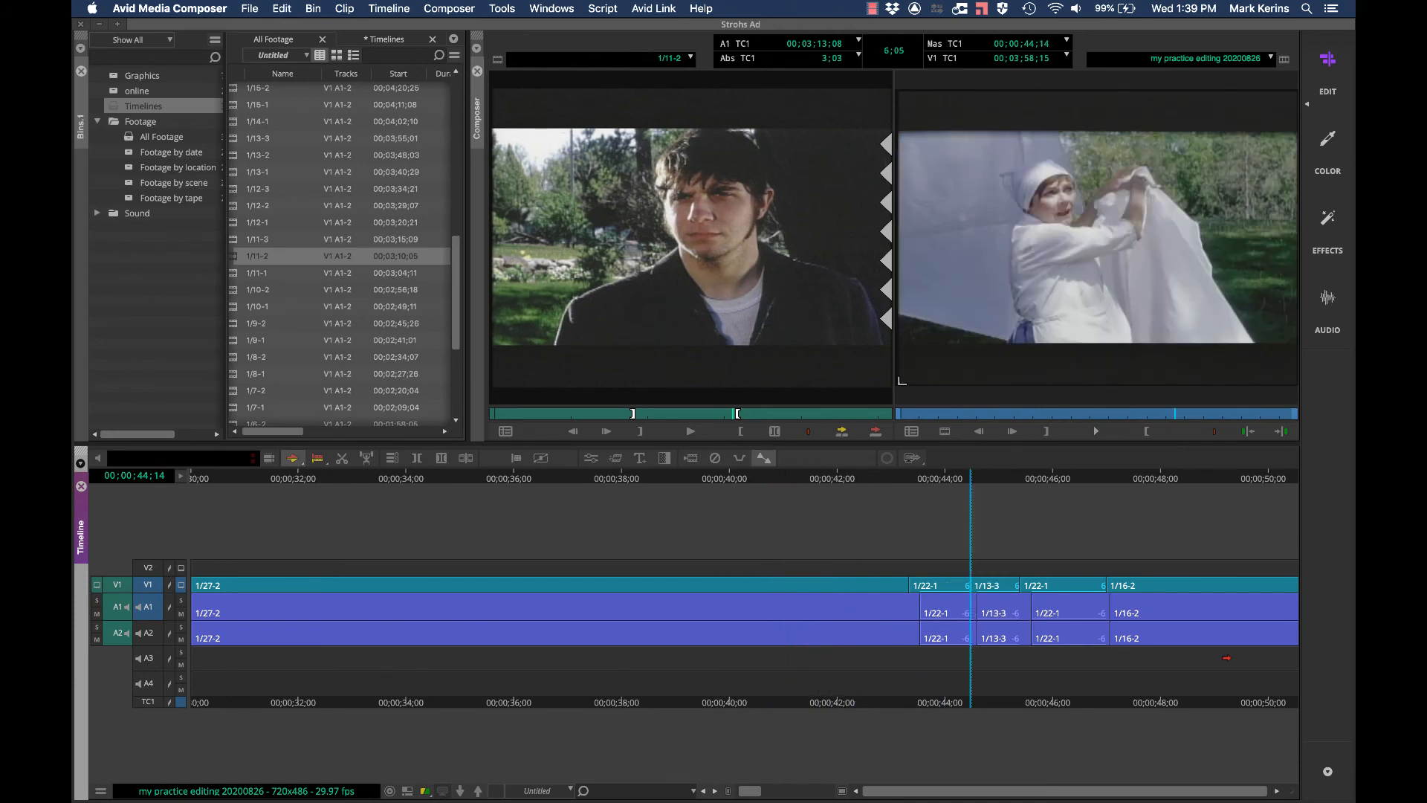
key(super+z)
key(super+z)
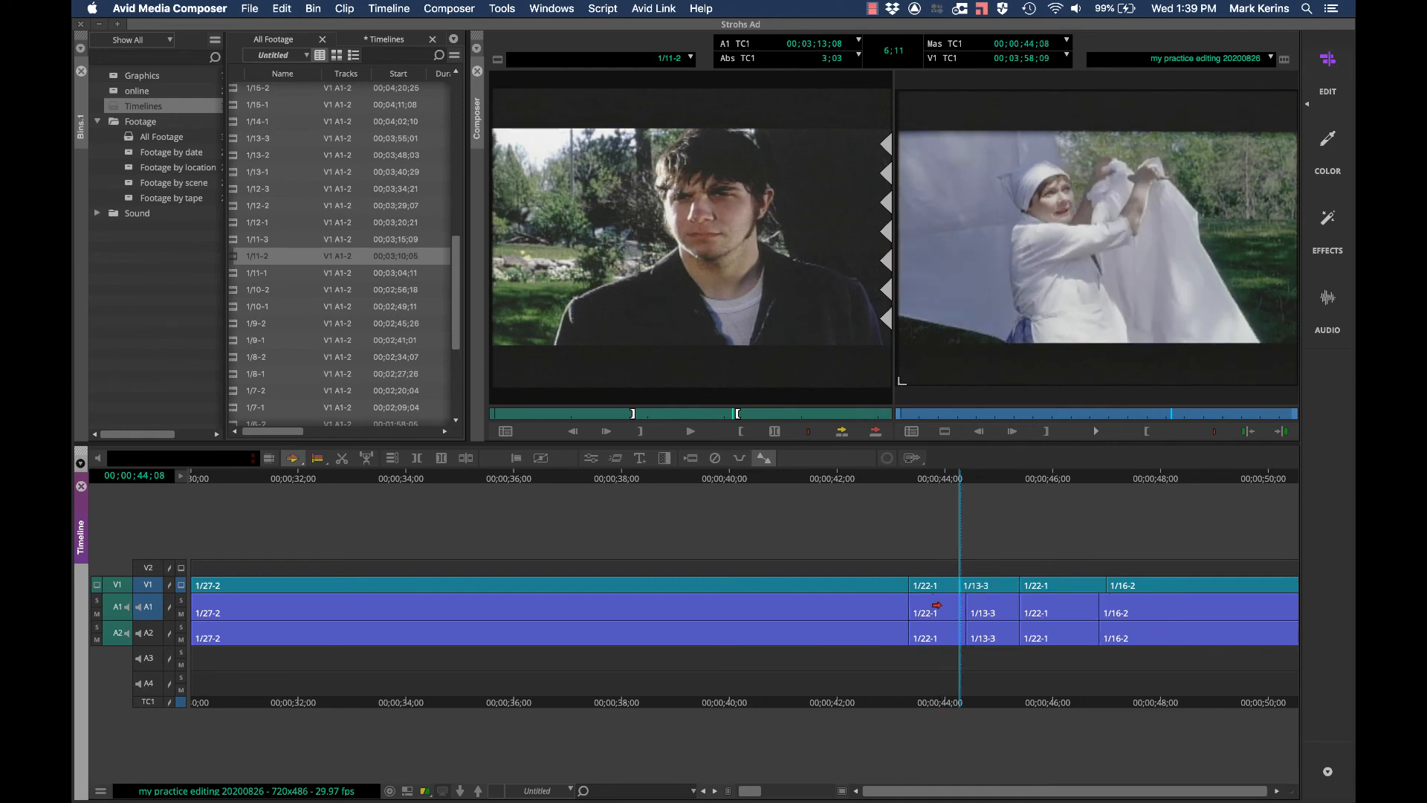
Select the 1/22-1 segment before 1/16-2 individually on V1, A1 and A2, finishing with the A1 segment
click(1053, 584)
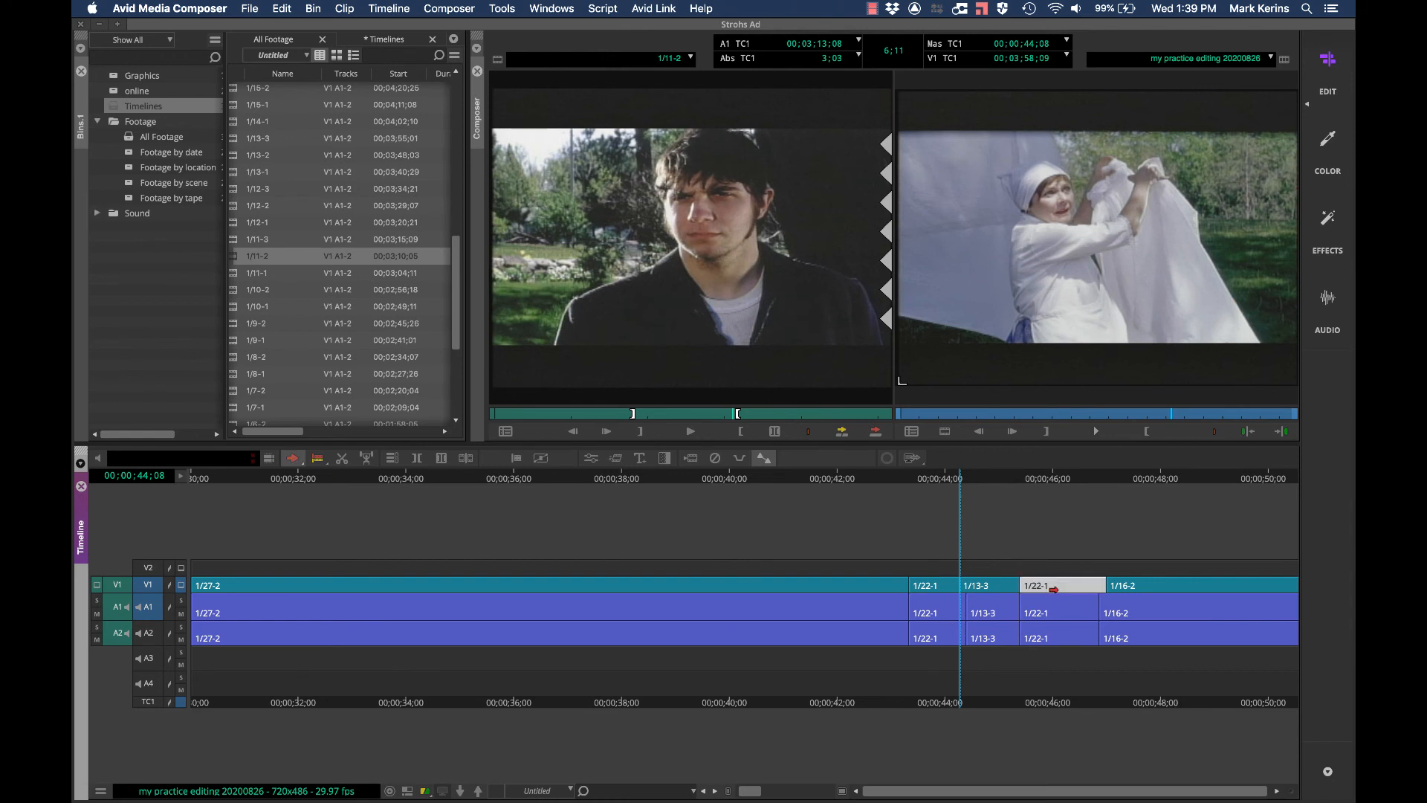
click(1050, 612)
click(1055, 633)
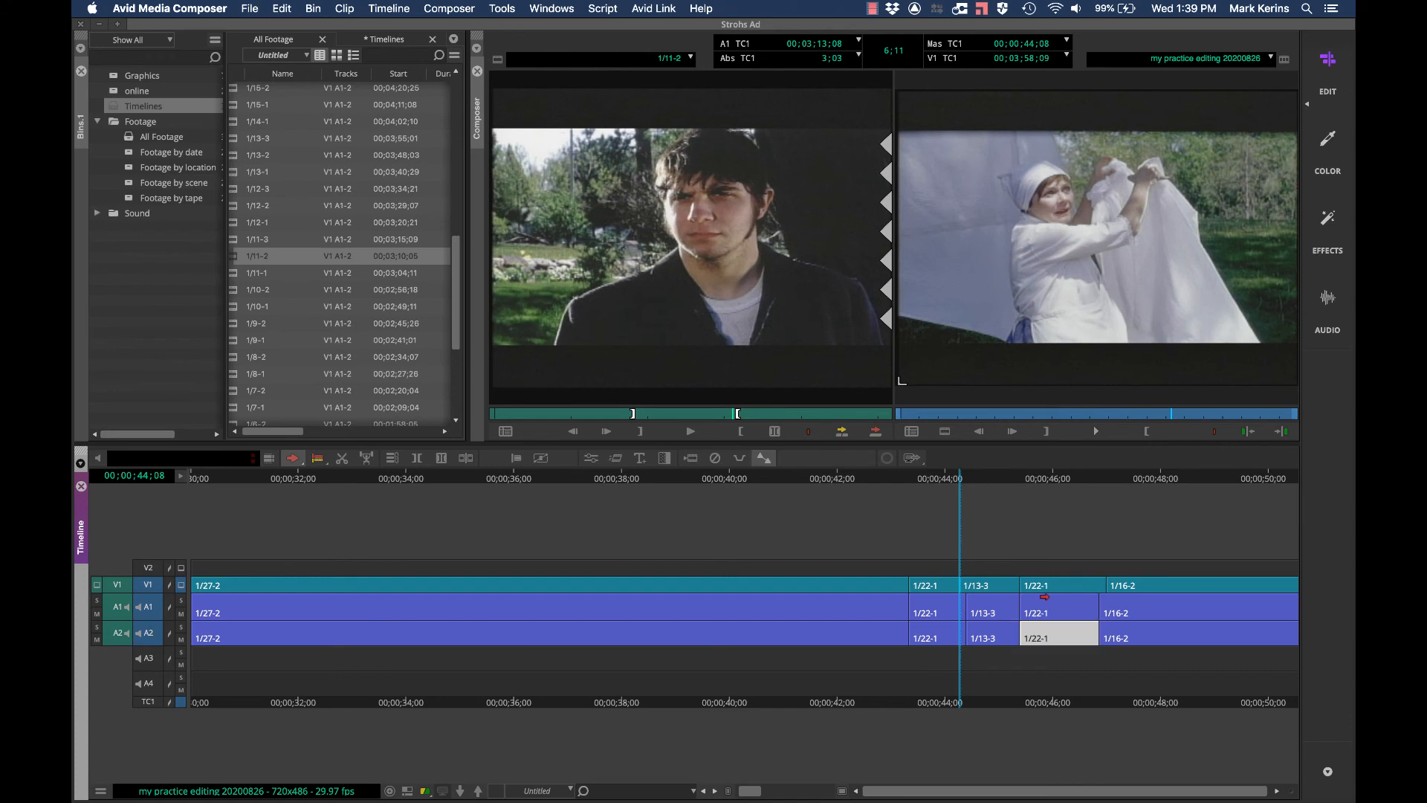
click(1041, 594)
Overwrite the marked portion of 1/11-2 into 1/27-2 at 00;00;37;25 on V1, A1 and A2
click(614, 479)
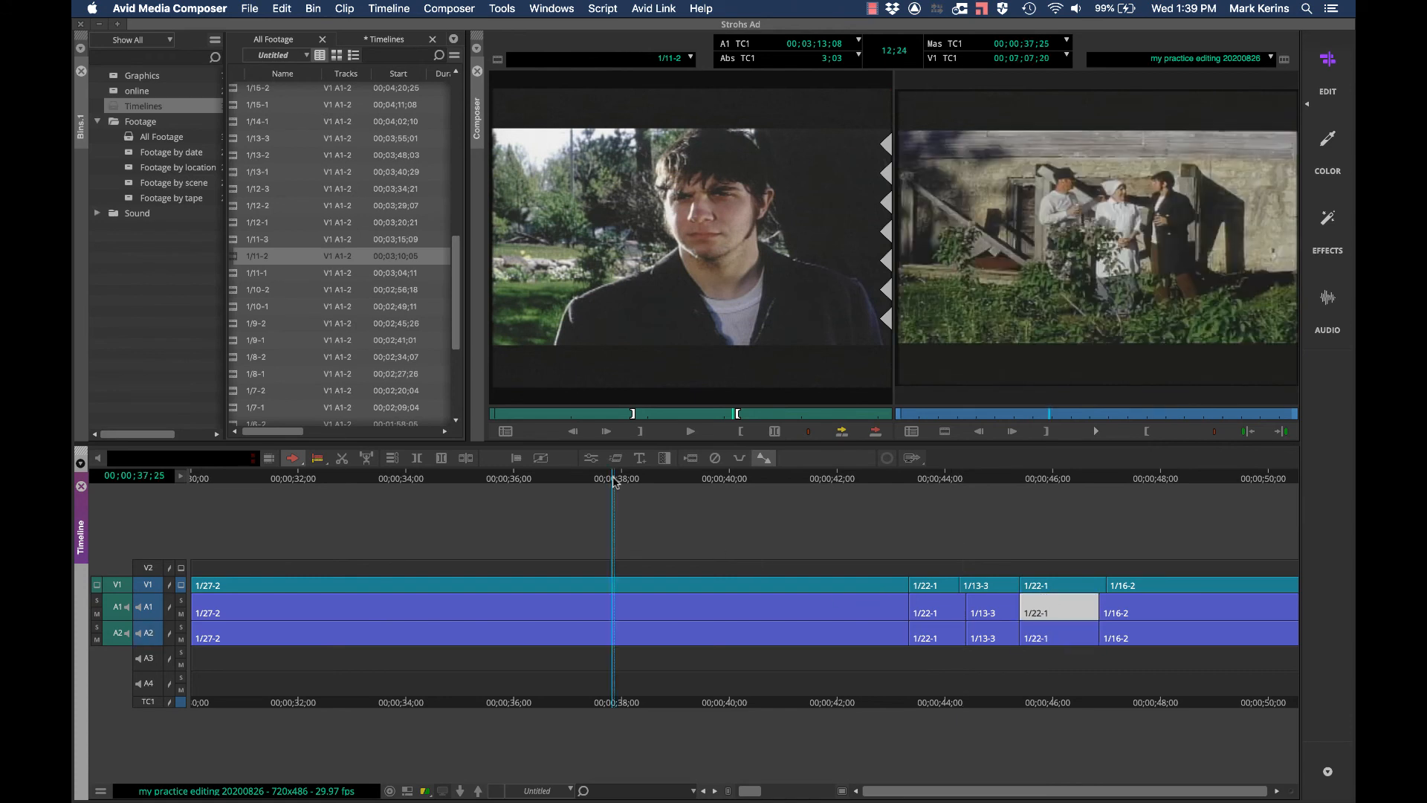
key(b)
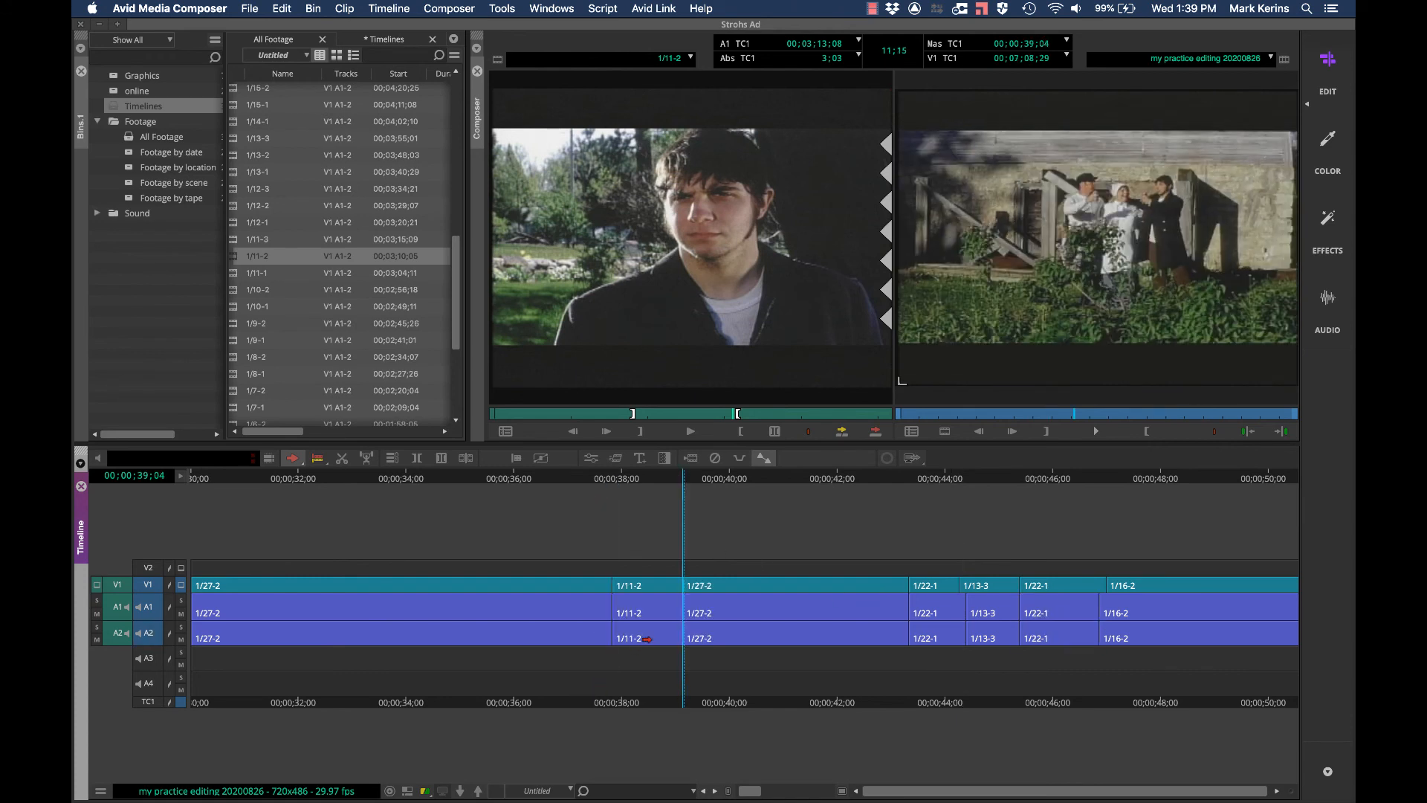
Try moving the V1 segment of 1/11-2 earlier within 1/27-2 with Lift/Overwrite and with Extract/Splice-in, undoing each move
click(648, 585)
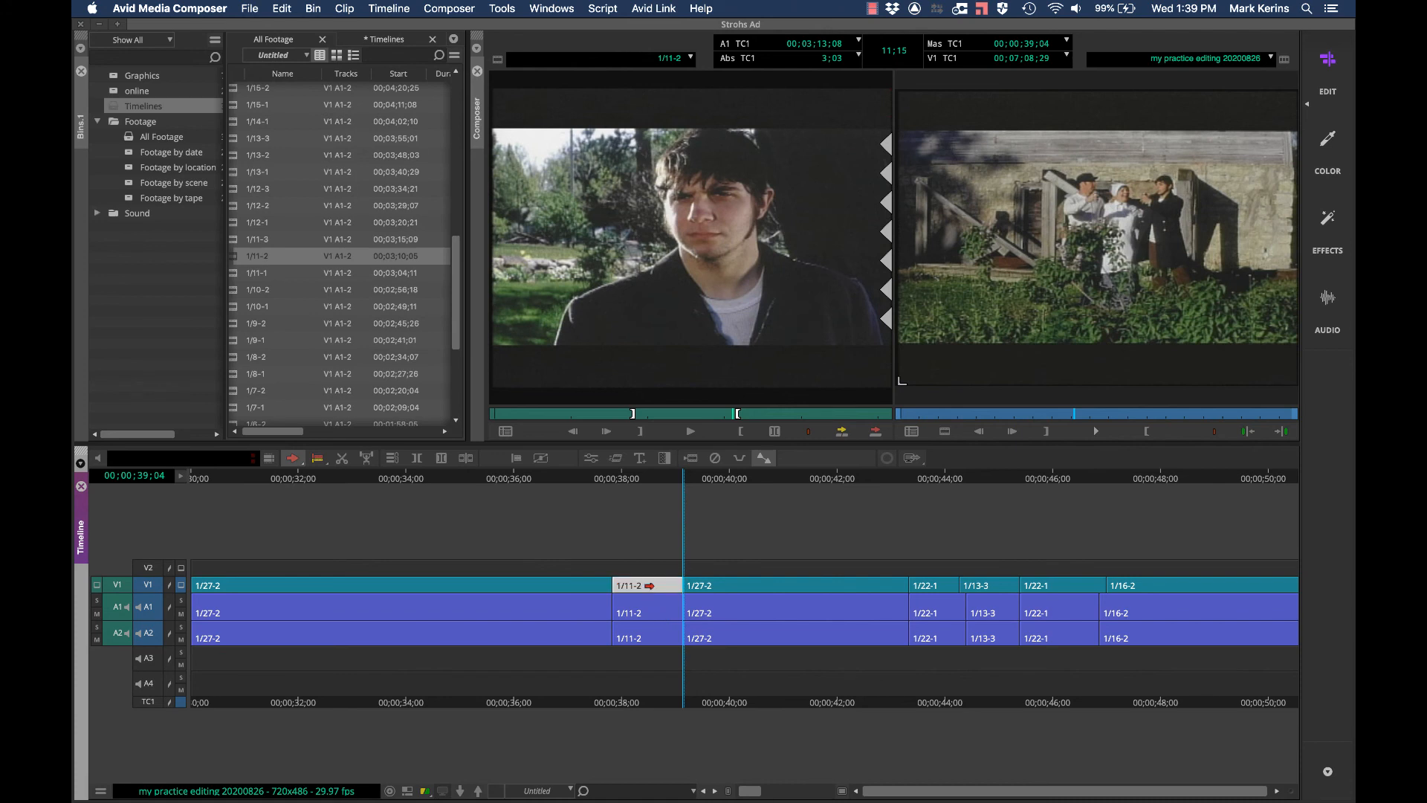
drag(649, 585, 457, 585)
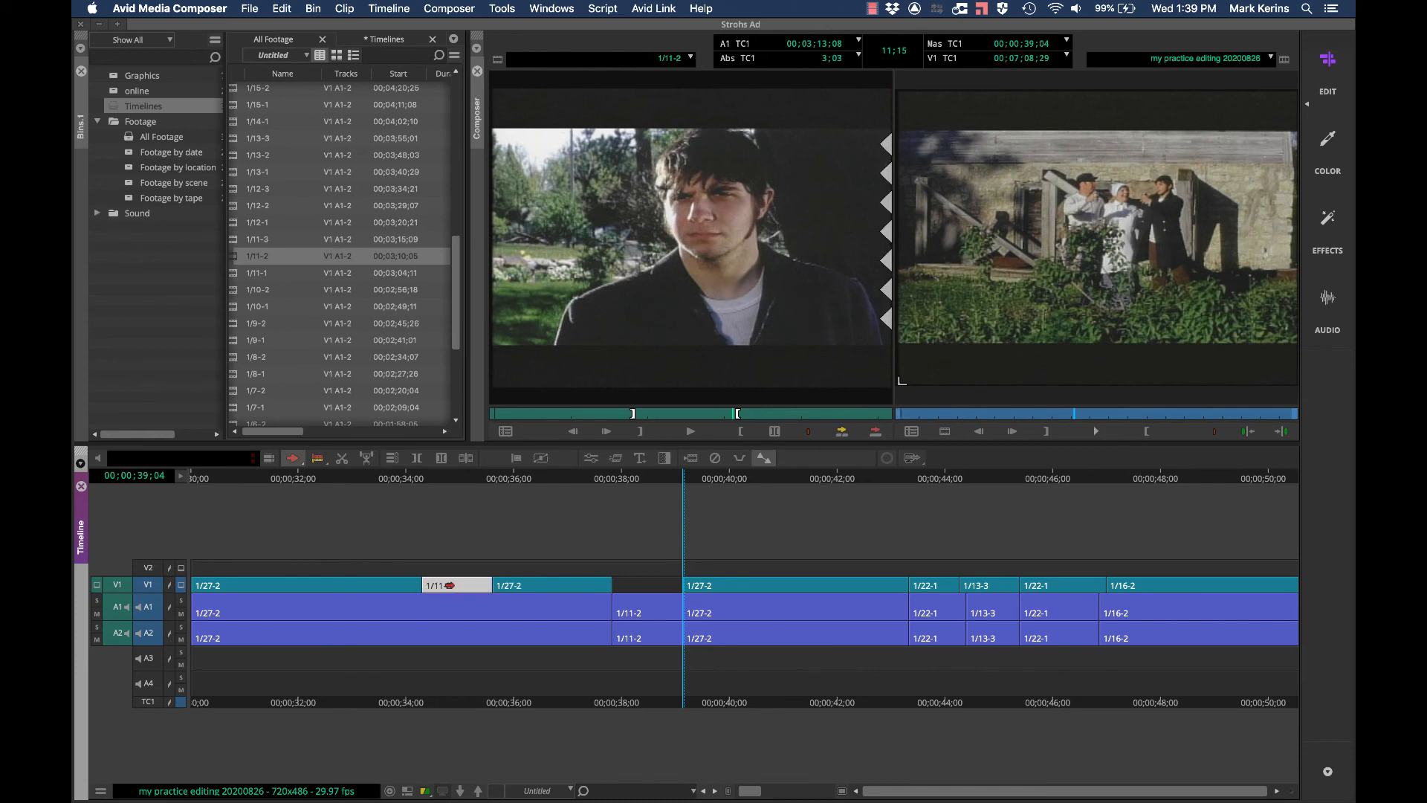
key(super+z)
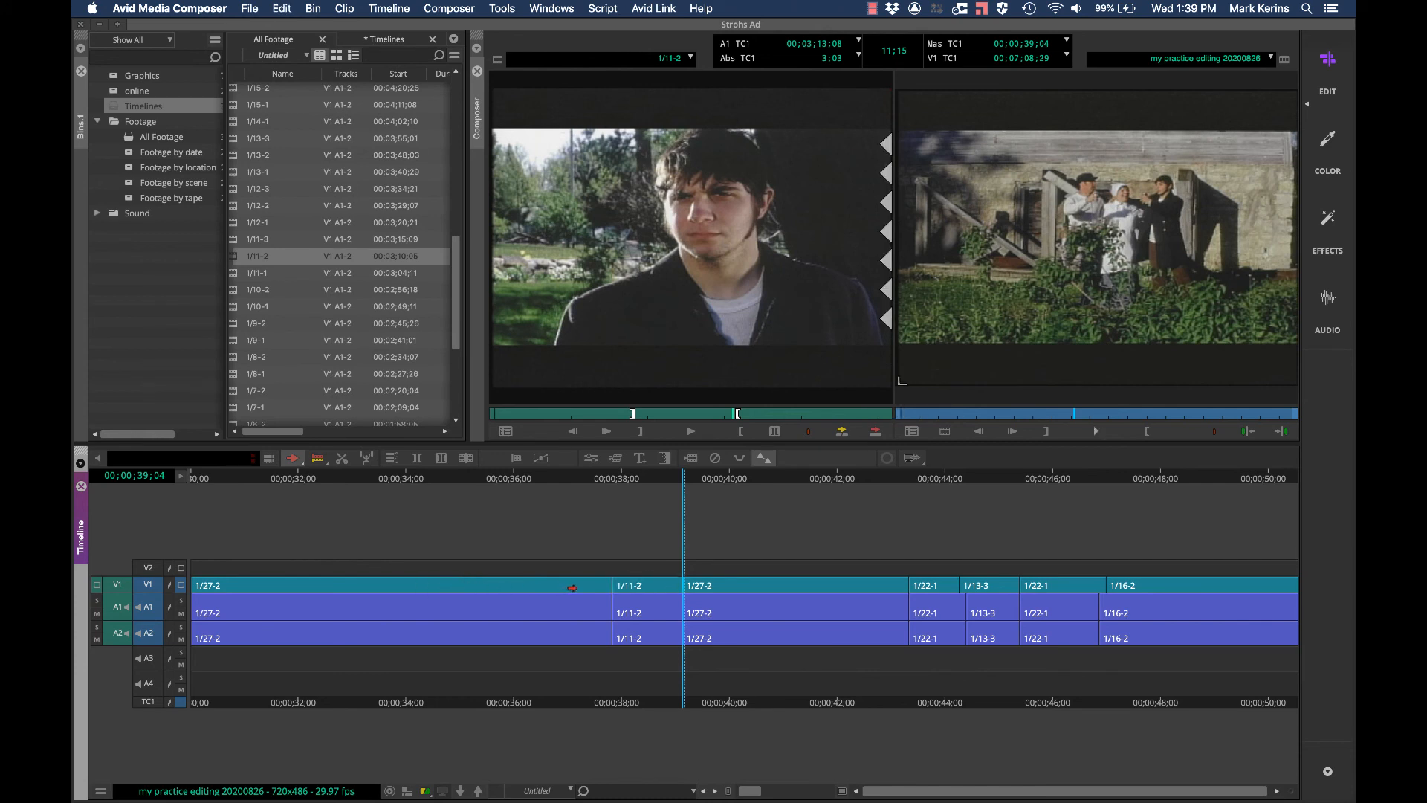
drag(634, 586, 444, 589)
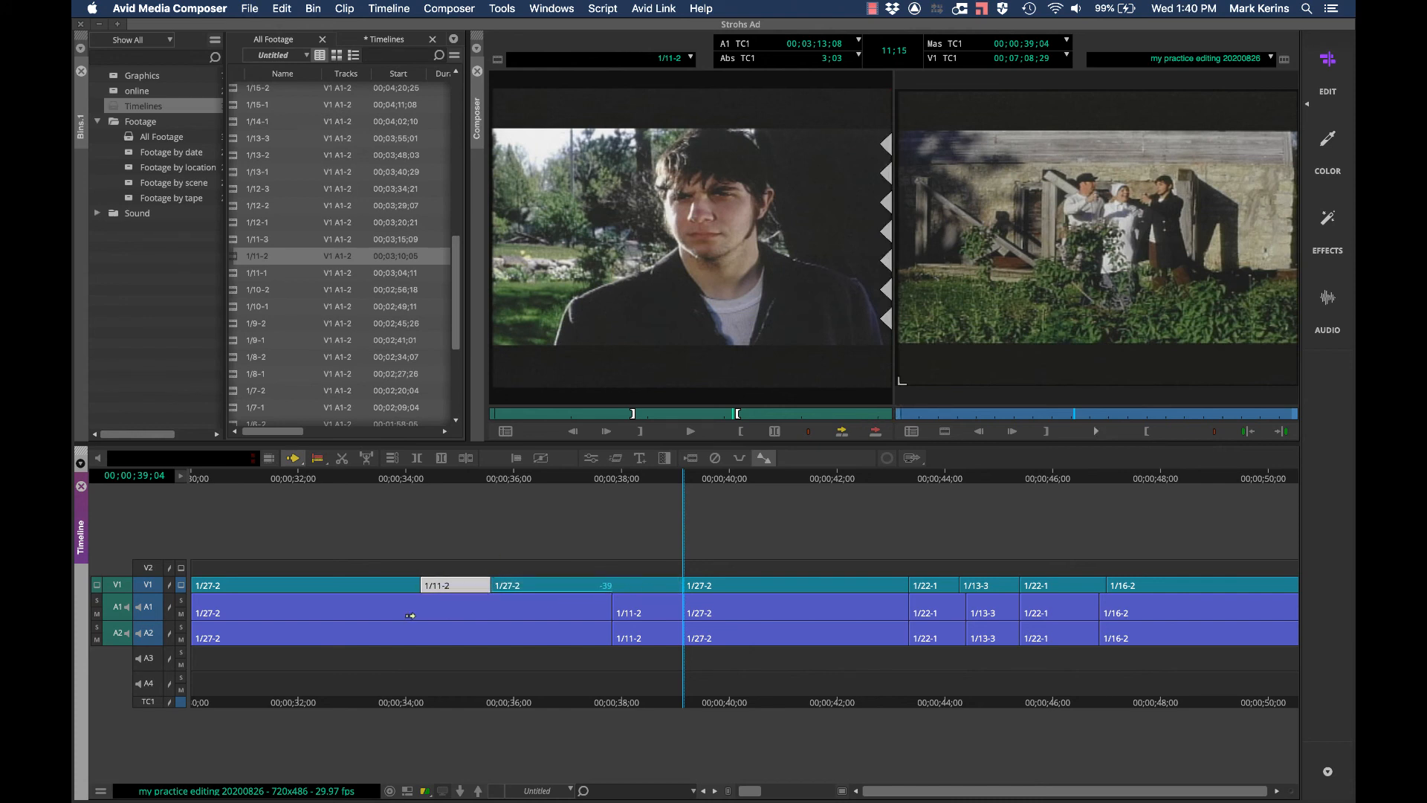
key(super+z)
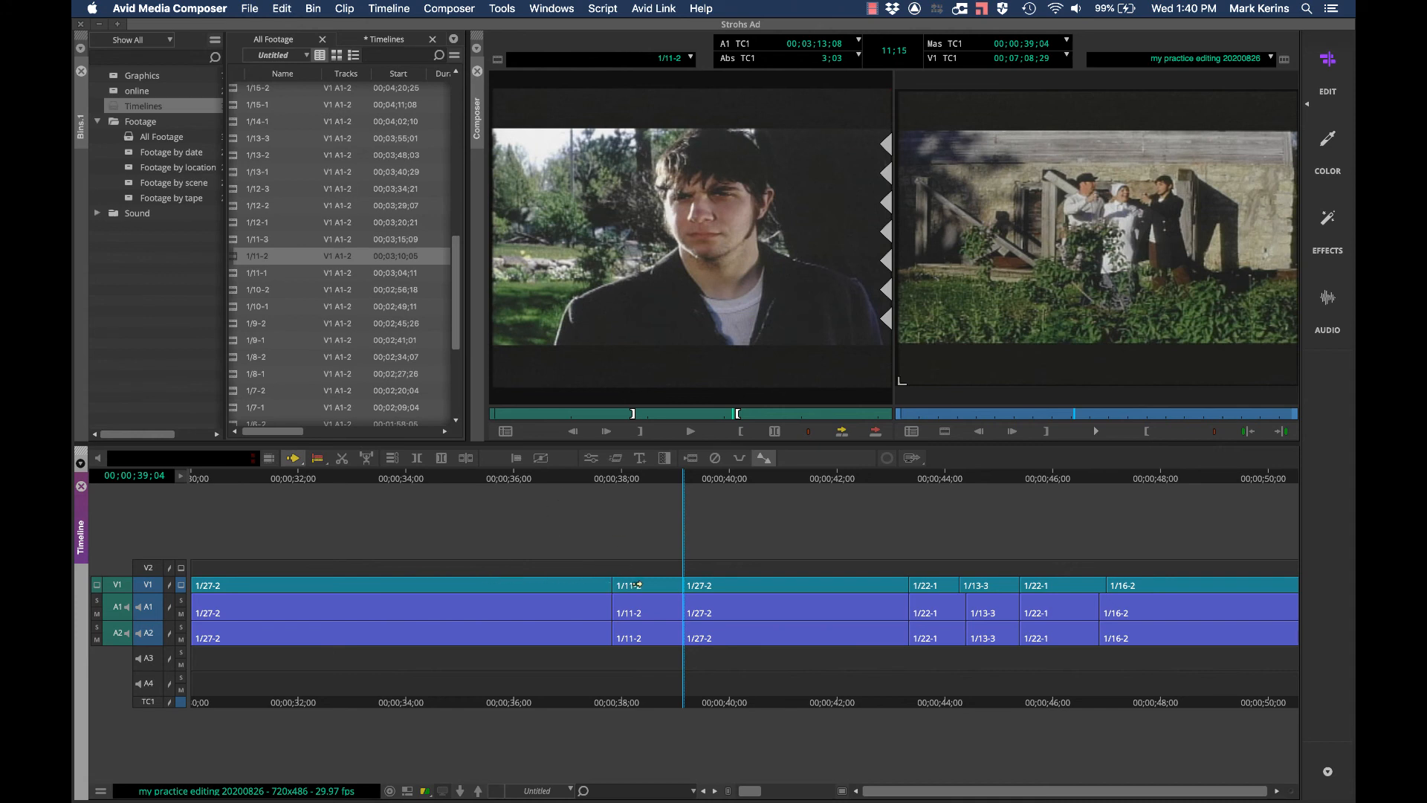
Try shifting the V1 segment of 1/11-2 earlier and back later within 1/27-2, and undo the moves
drag(636, 585, 557, 585)
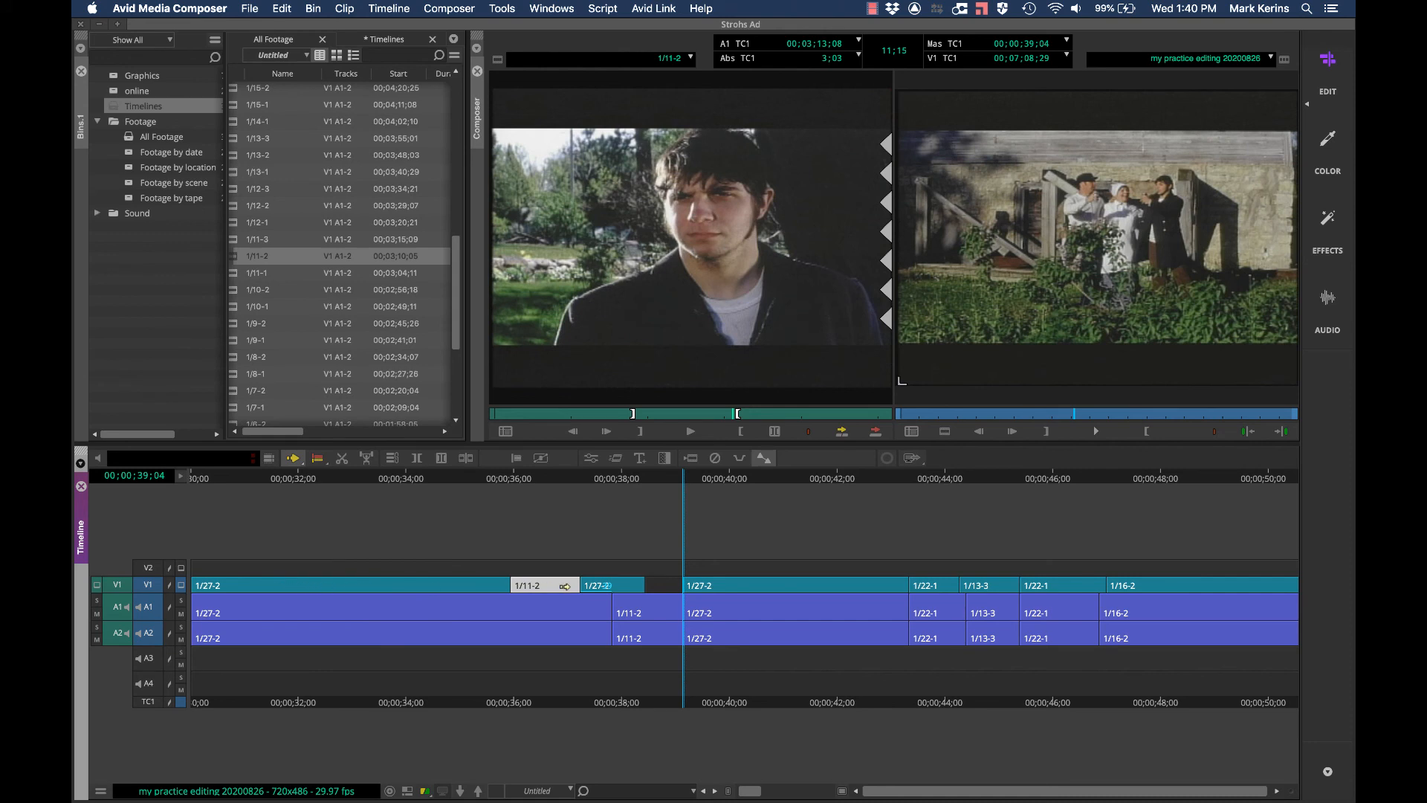
drag(541, 585, 590, 599)
key(super+z)
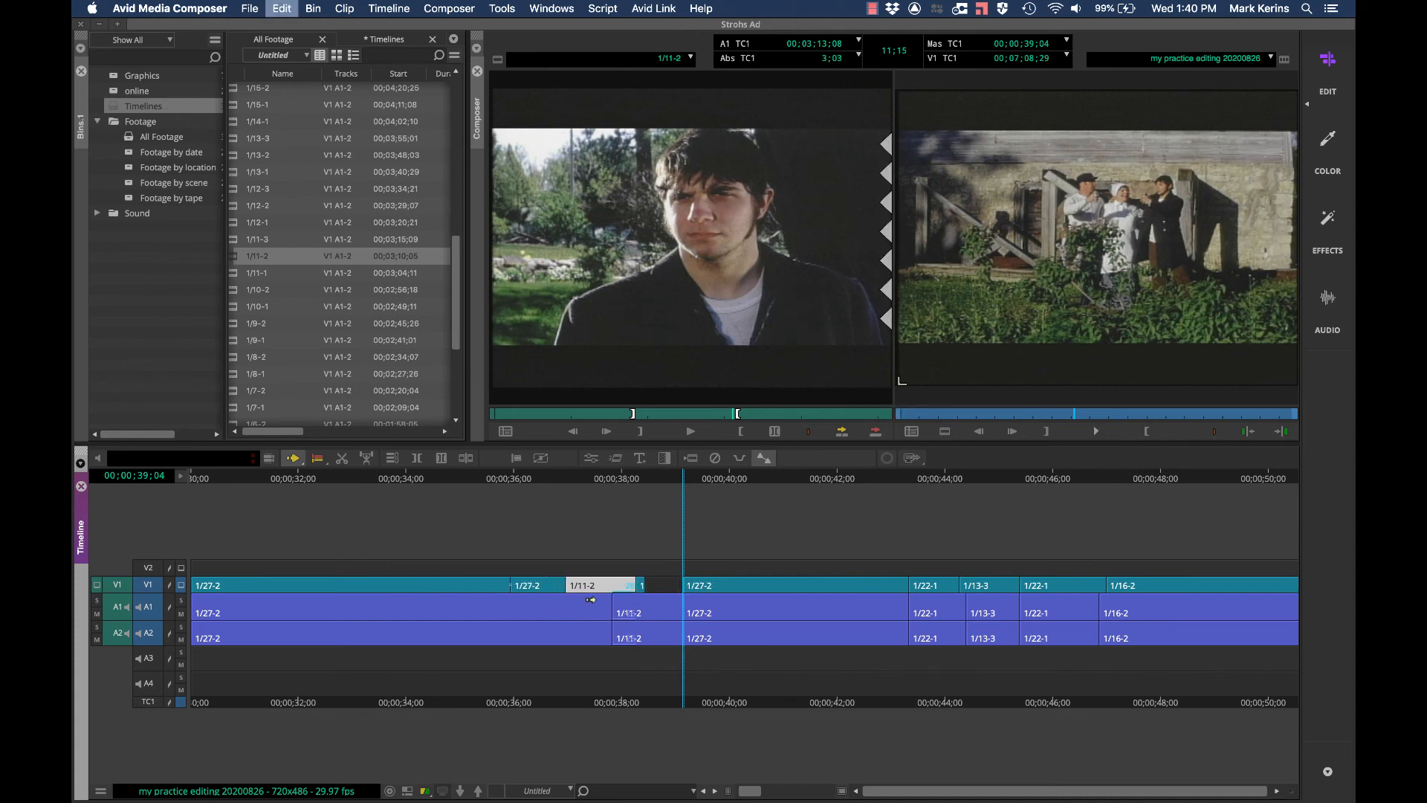
key(super+z)
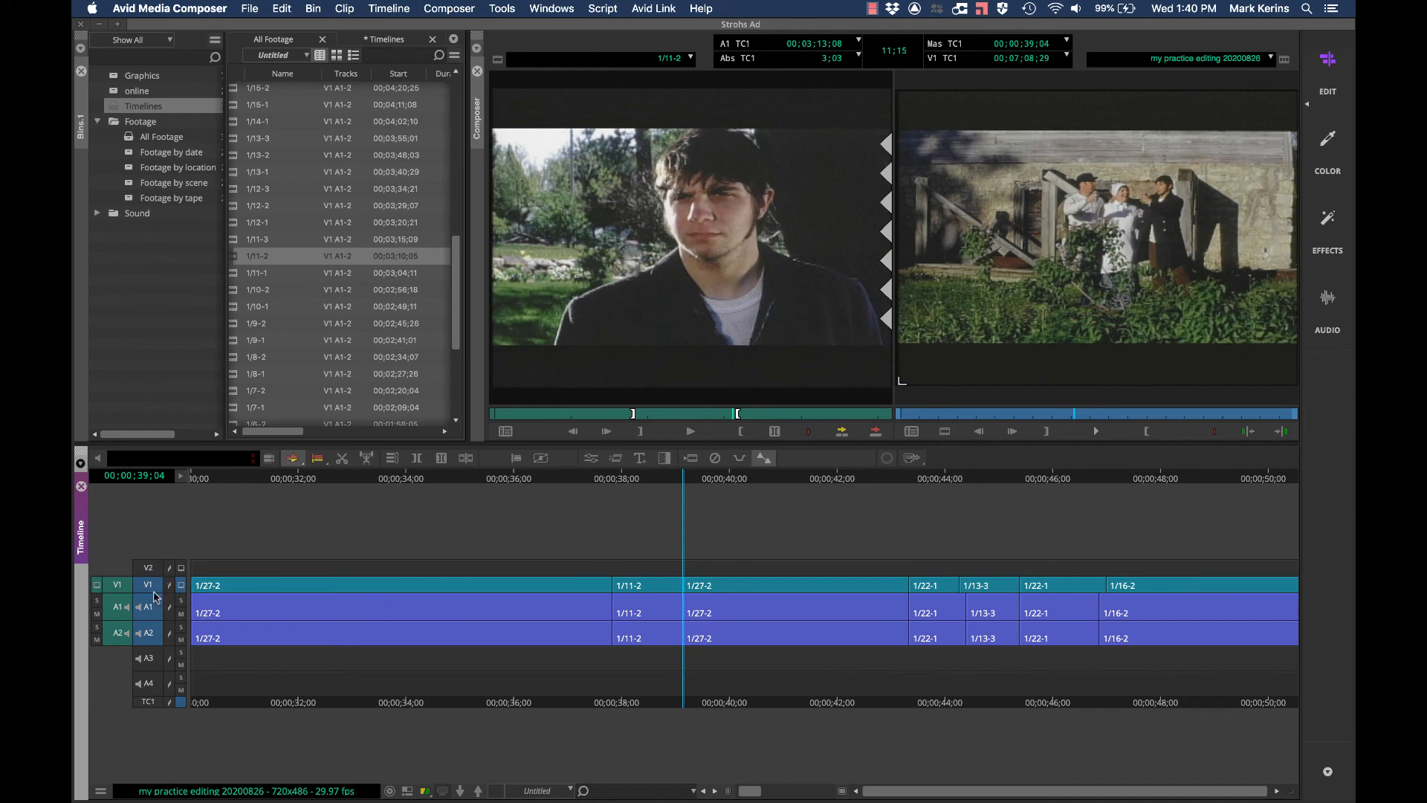
Enlarge the V1 track height and select the 1/11-2 segment on V1
drag(155, 593, 154, 623)
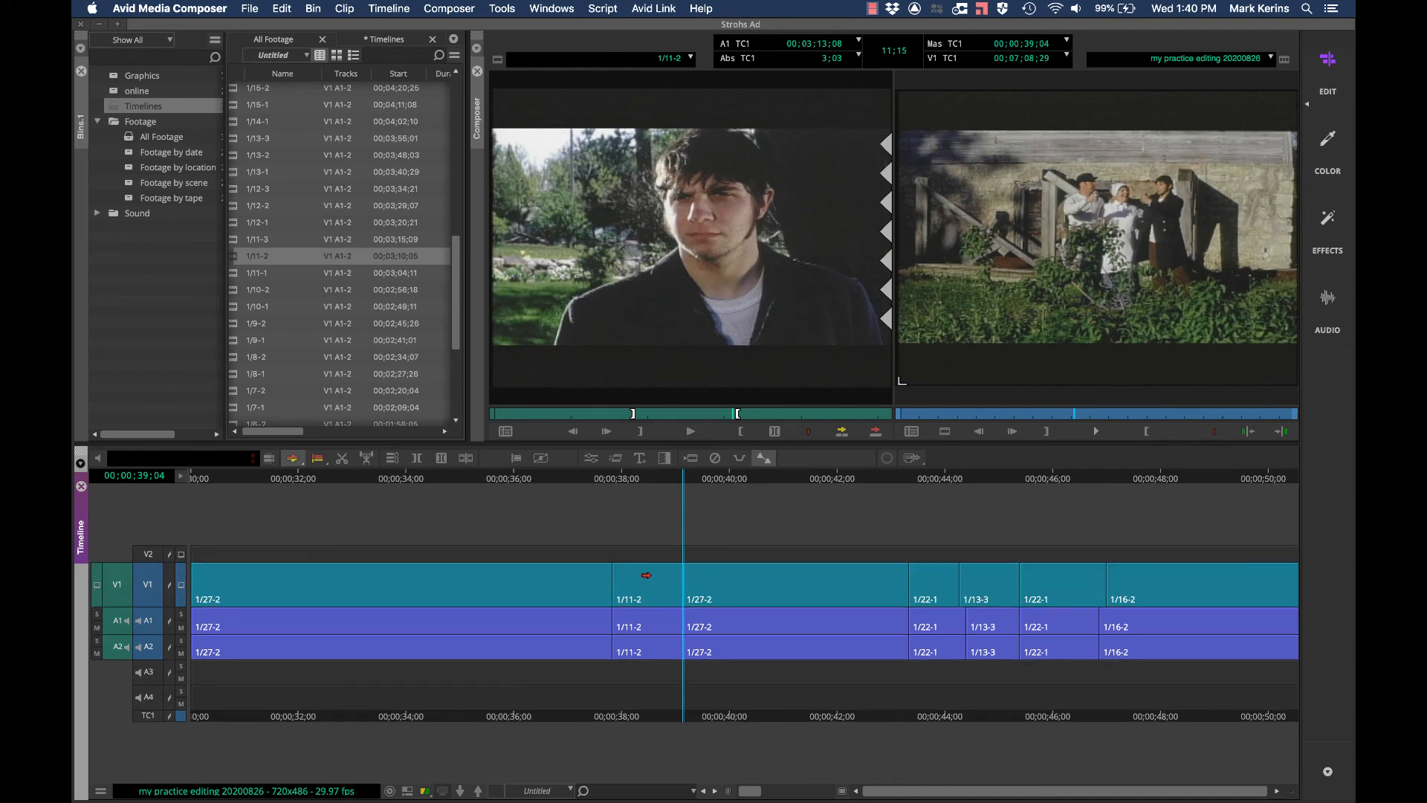
drag(646, 571, 572, 588)
click(647, 595)
click(647, 591)
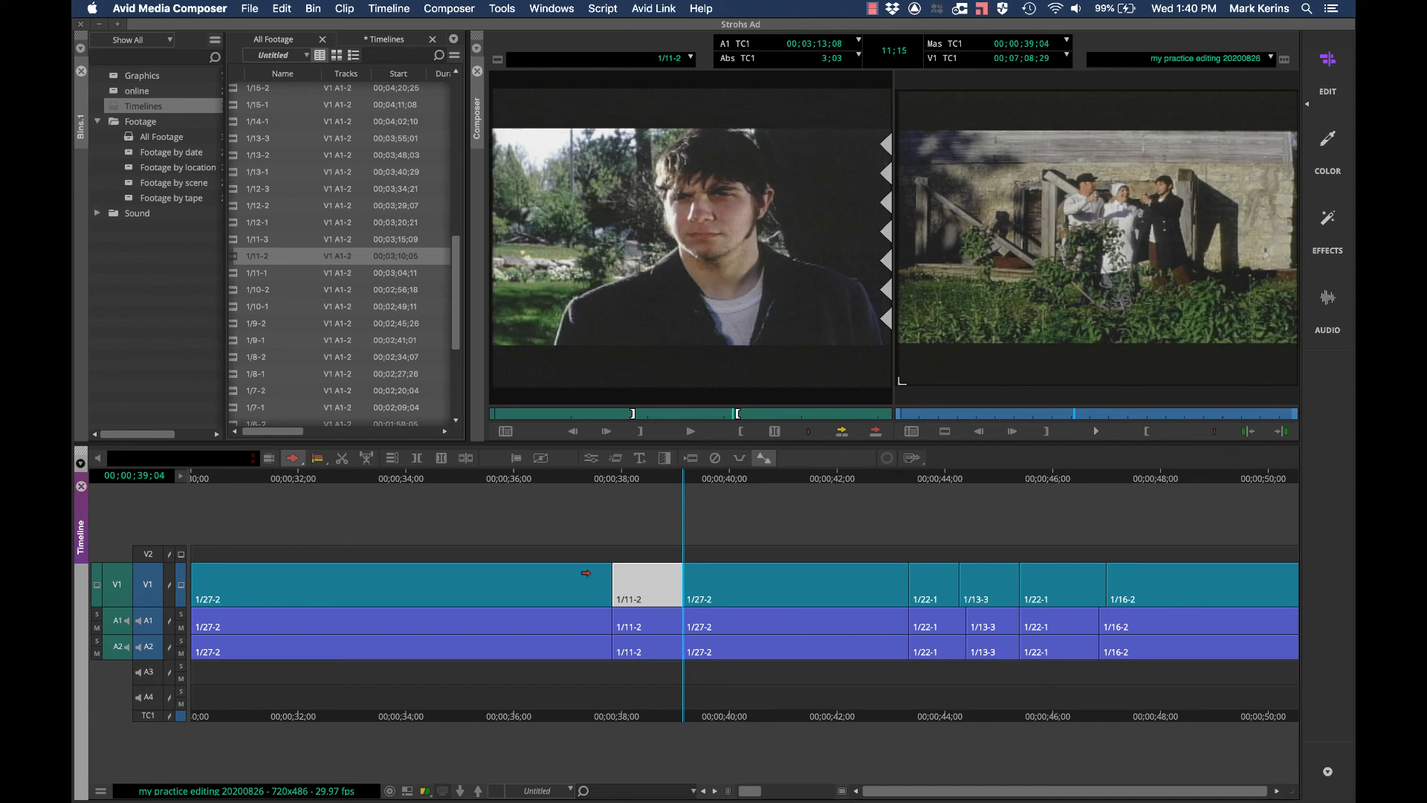
Try moving only the V1 segment of 1/11-2 earlier within 1/27-2, and undo the move
key(shift+s)
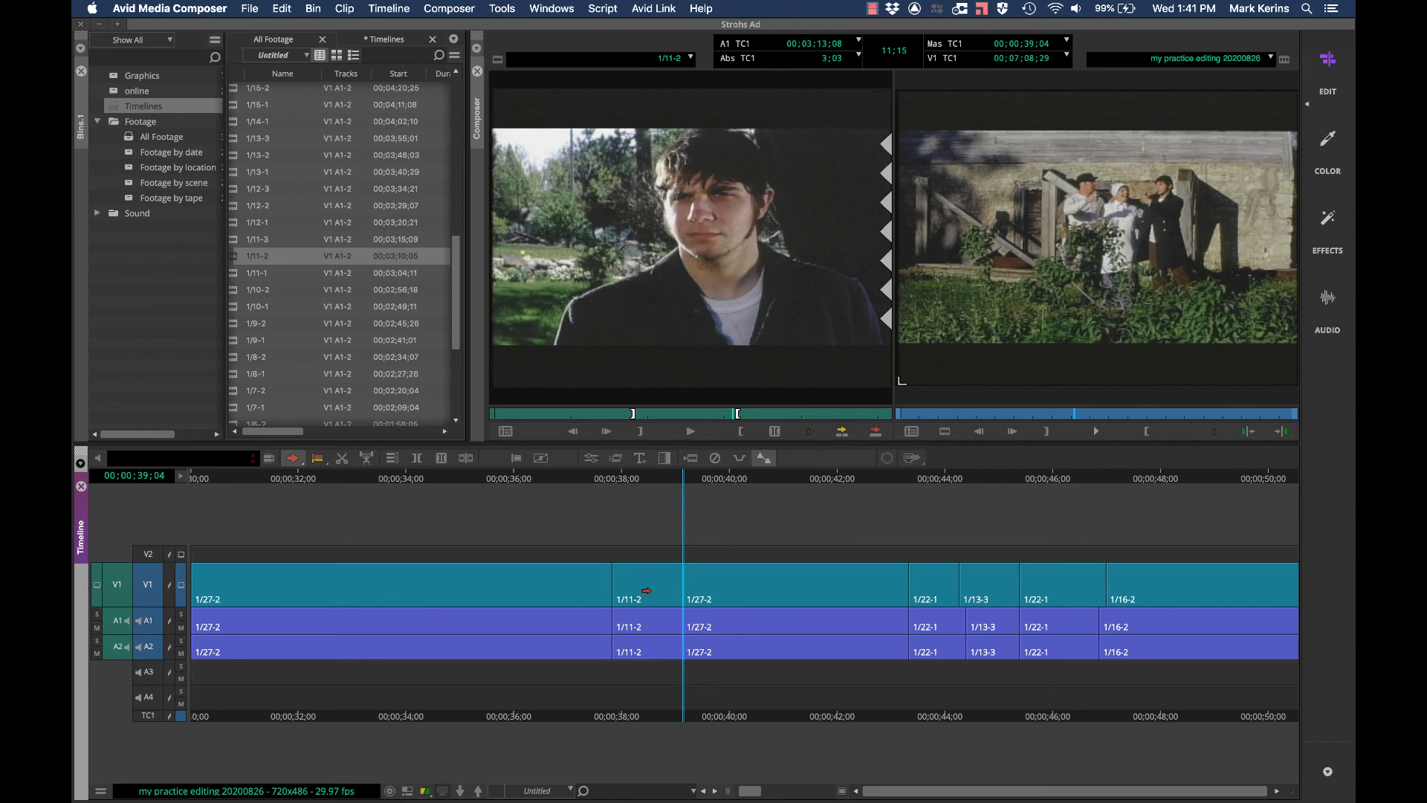
drag(637, 589, 519, 583)
key(super+z)
Toggle Link Selection off and on, leaving it turned on
key(shift+l)
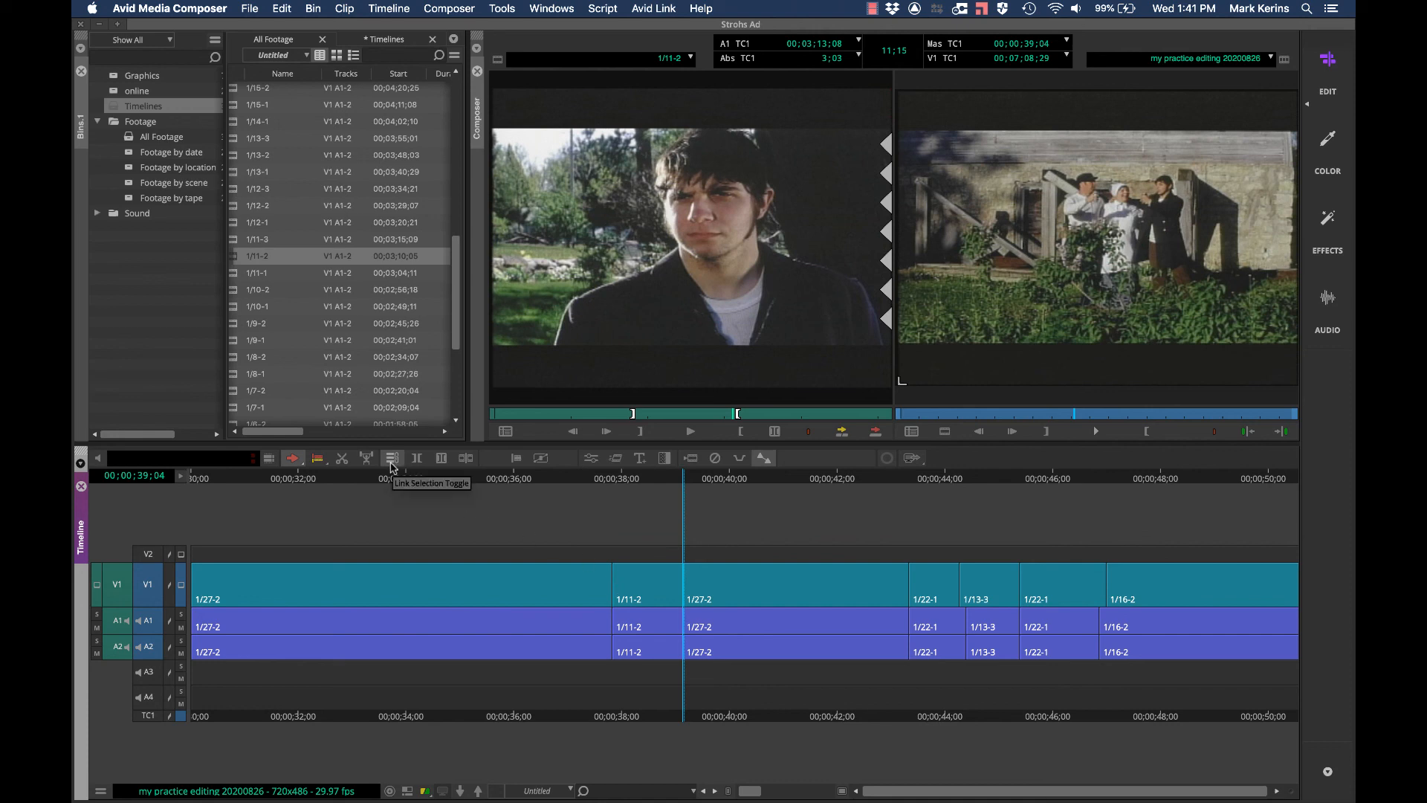
key(shift+l)
key(shift+l)
key(shift+l)
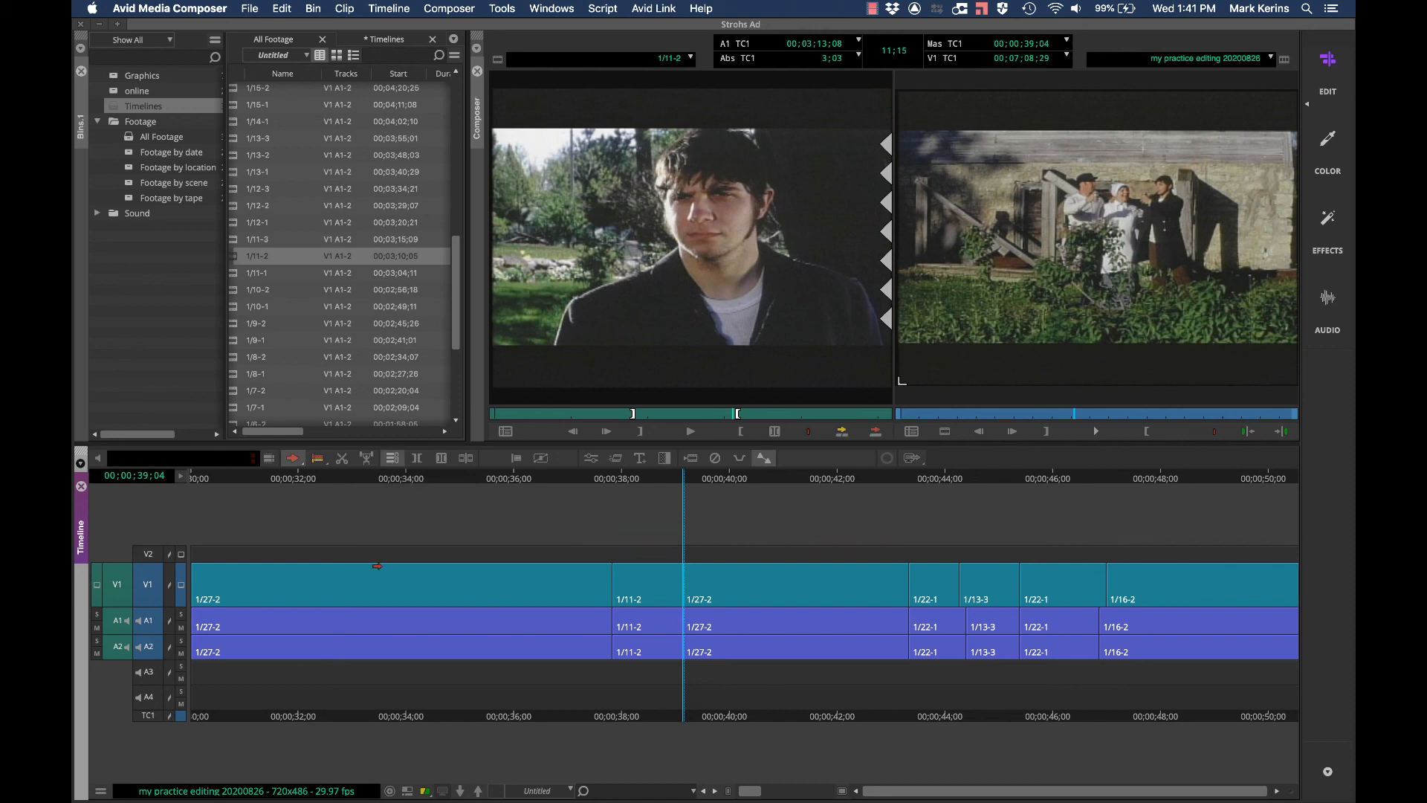
key(shift+l)
key(shift+l)
key(shift+l)
Try moving 1/11-2 with its linked A1 and A2 audio earlier within 1/27-2, undo the move, and briefly enter trim mode
click(628, 579)
drag(628, 580, 518, 580)
drag(484, 584, 483, 584)
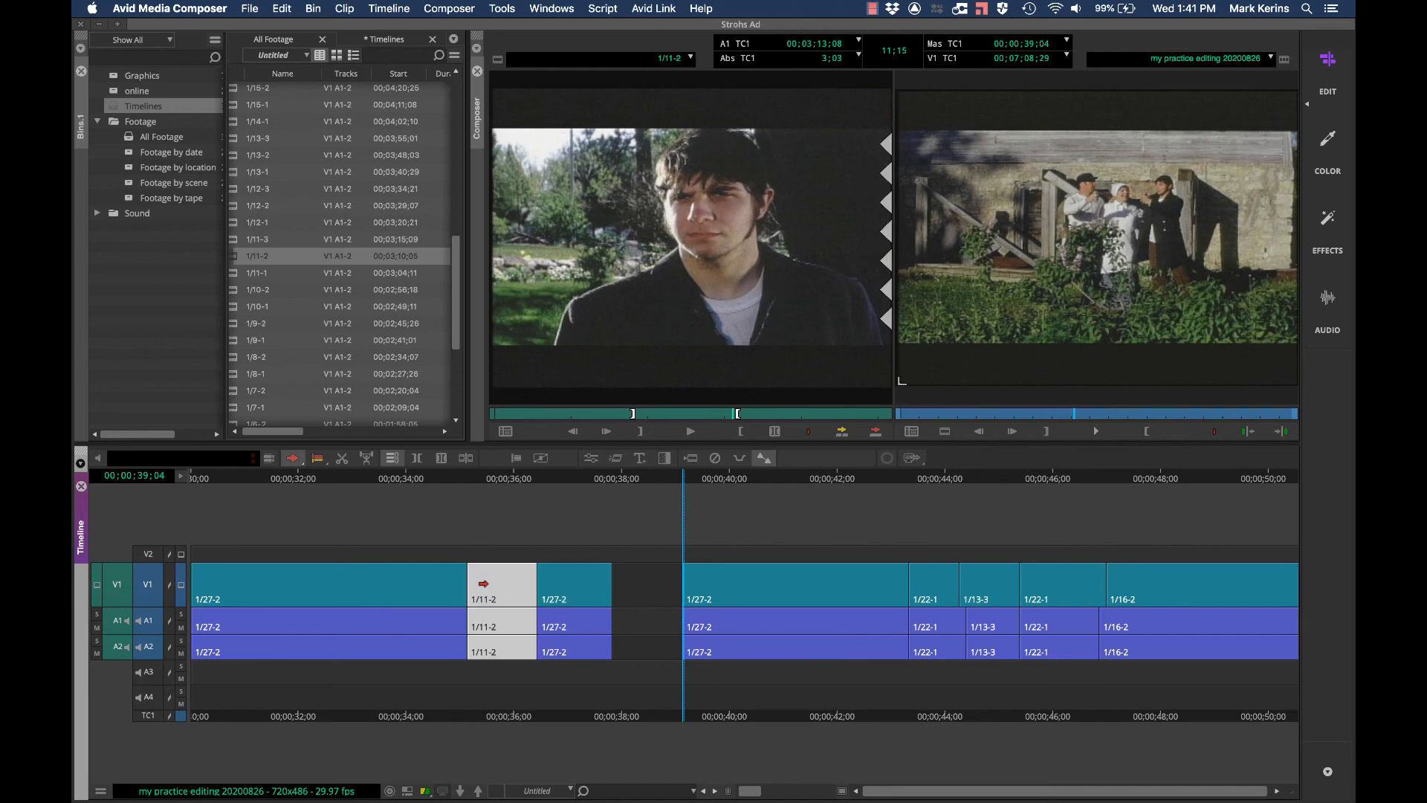
key(super+z)
key(u)
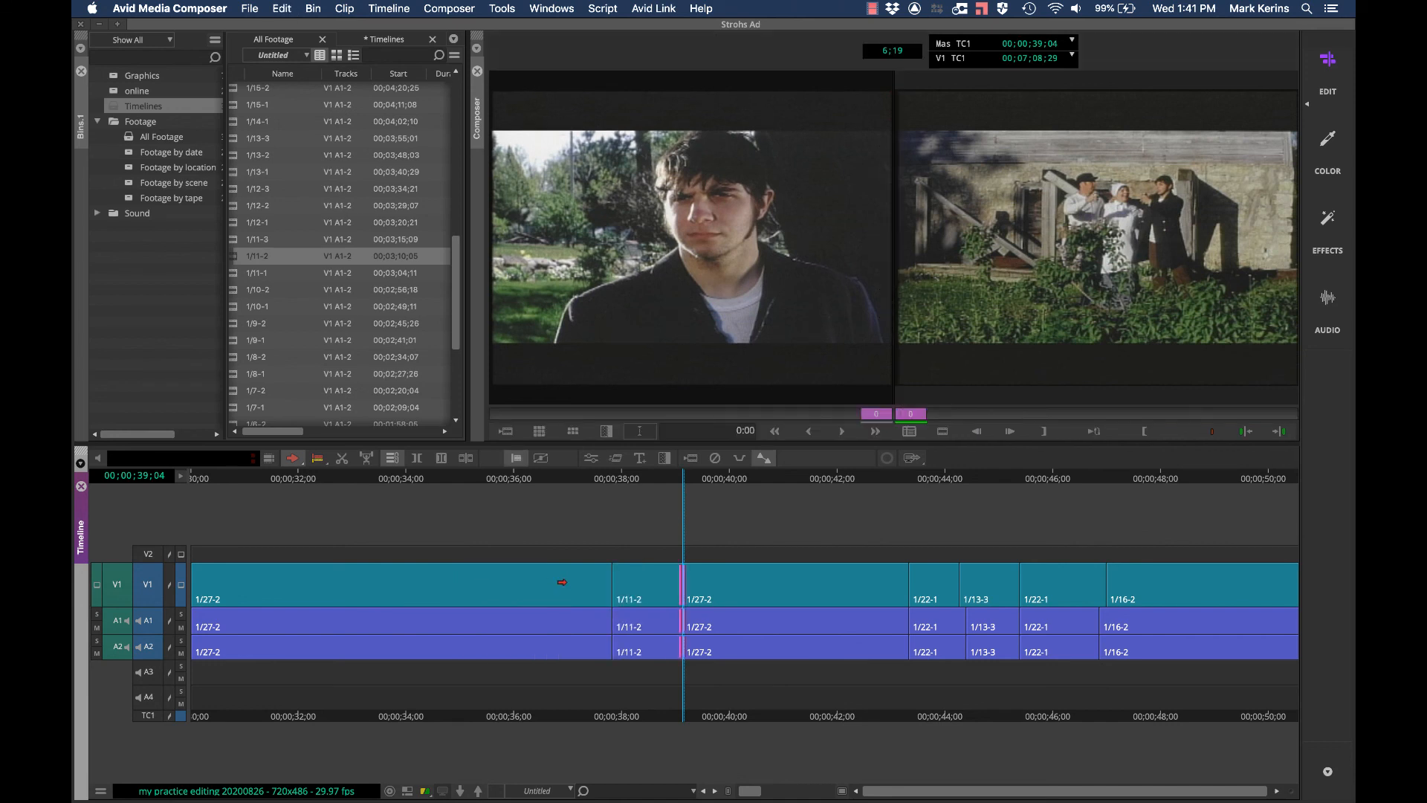
key(u)
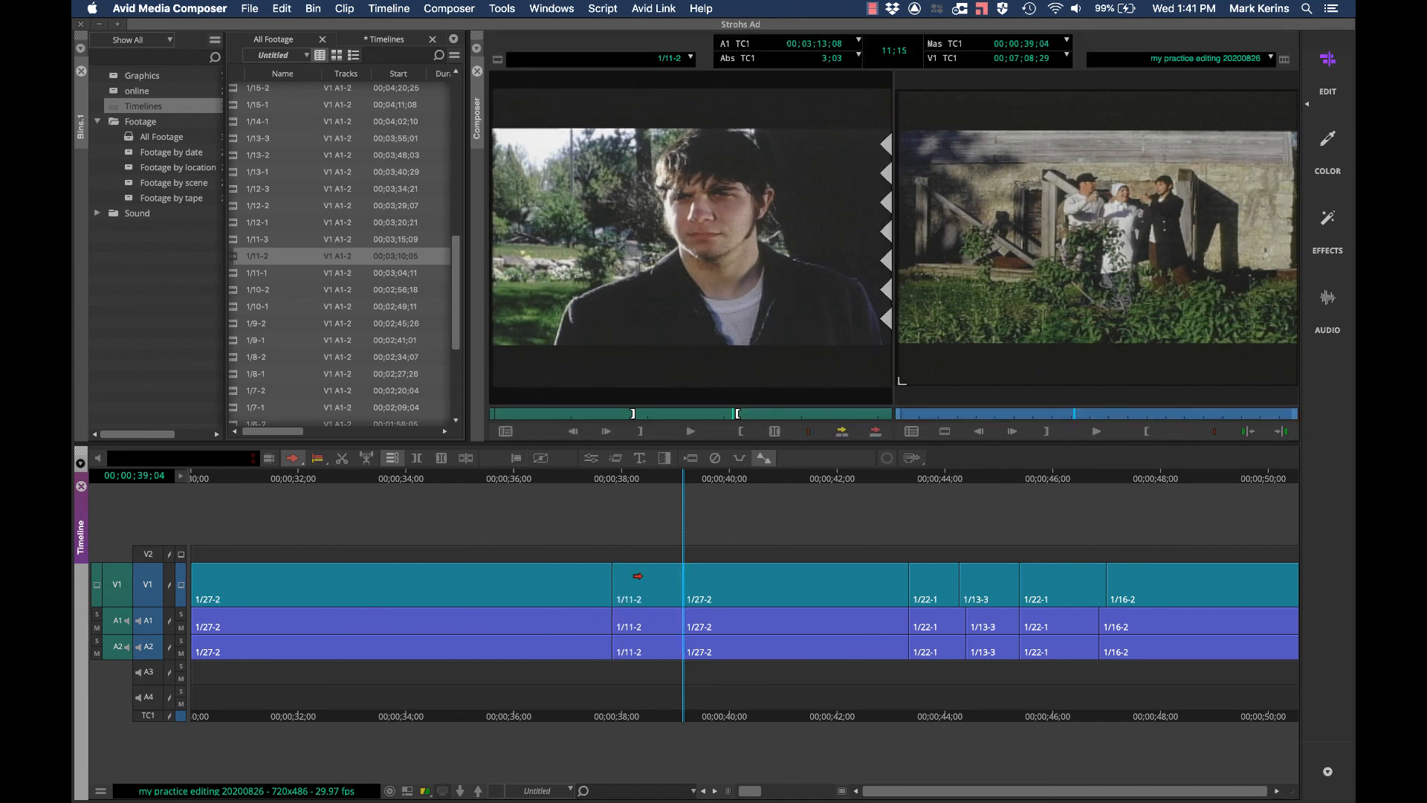
Try moving the V1 segment of 1/11-2 earlier without its audio, and undo the move
drag(638, 575, 528, 572)
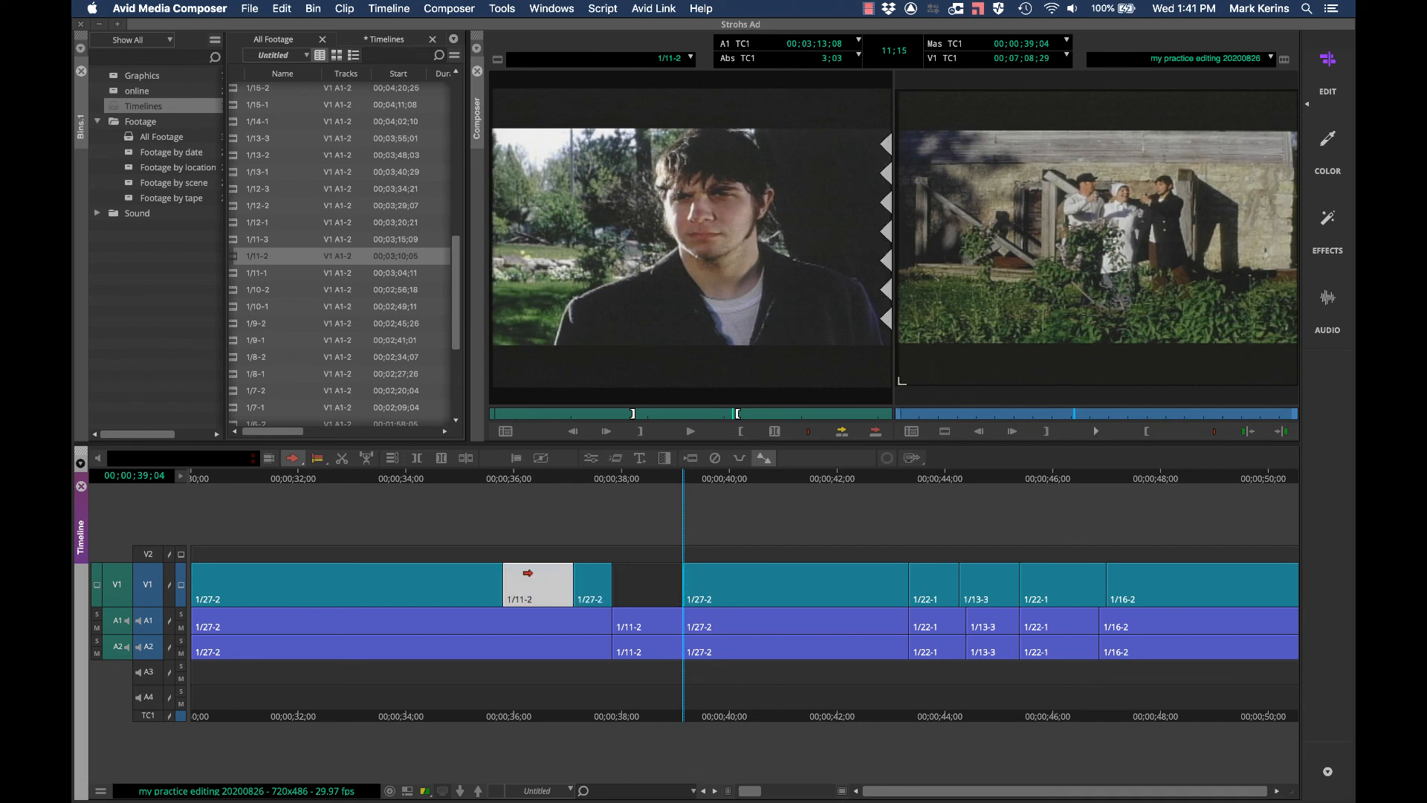
key(super+z)
Select the V1, A1 and A2 segments of 1/11-2 together one track at a time, and clear the selection
click(651, 591)
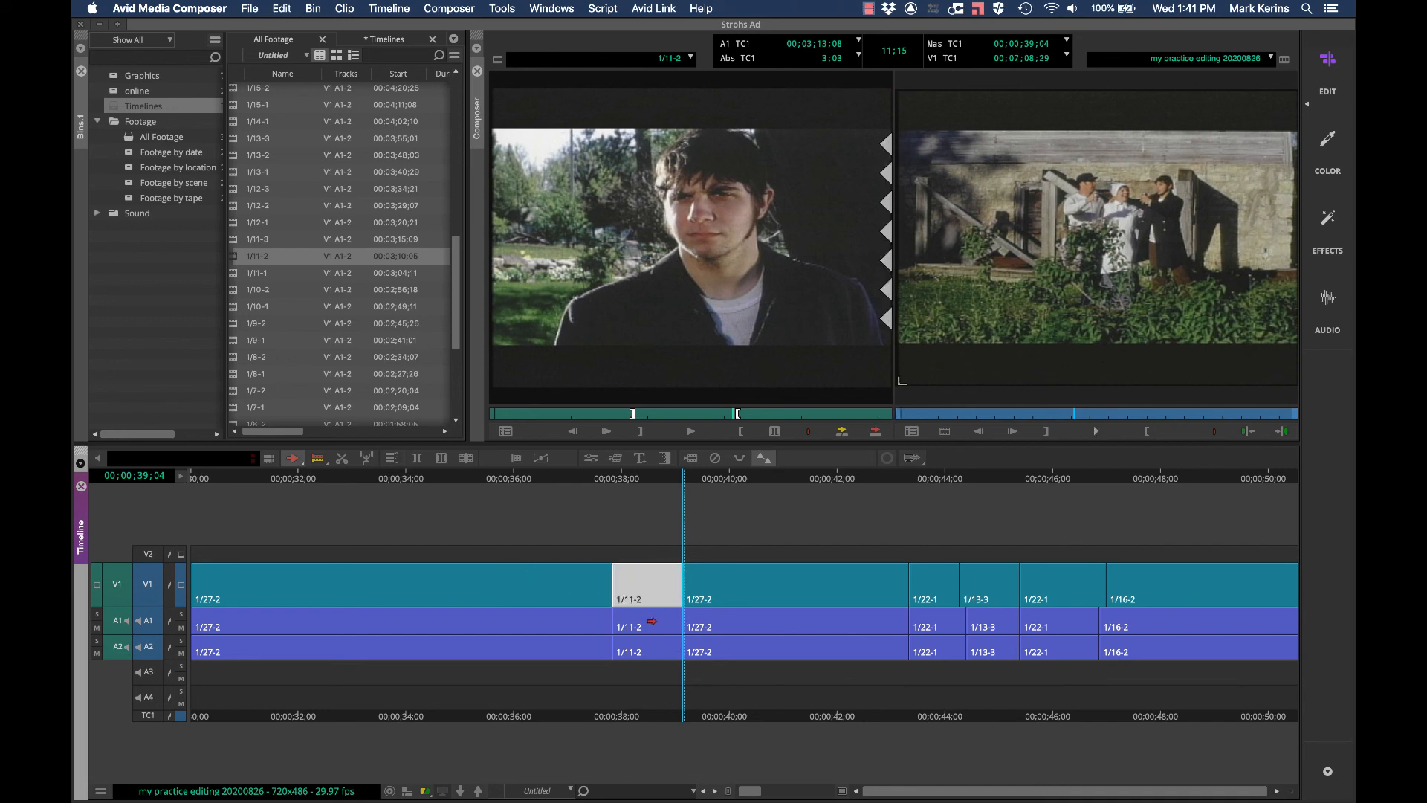
shift+click(651, 621)
shift+click(653, 648)
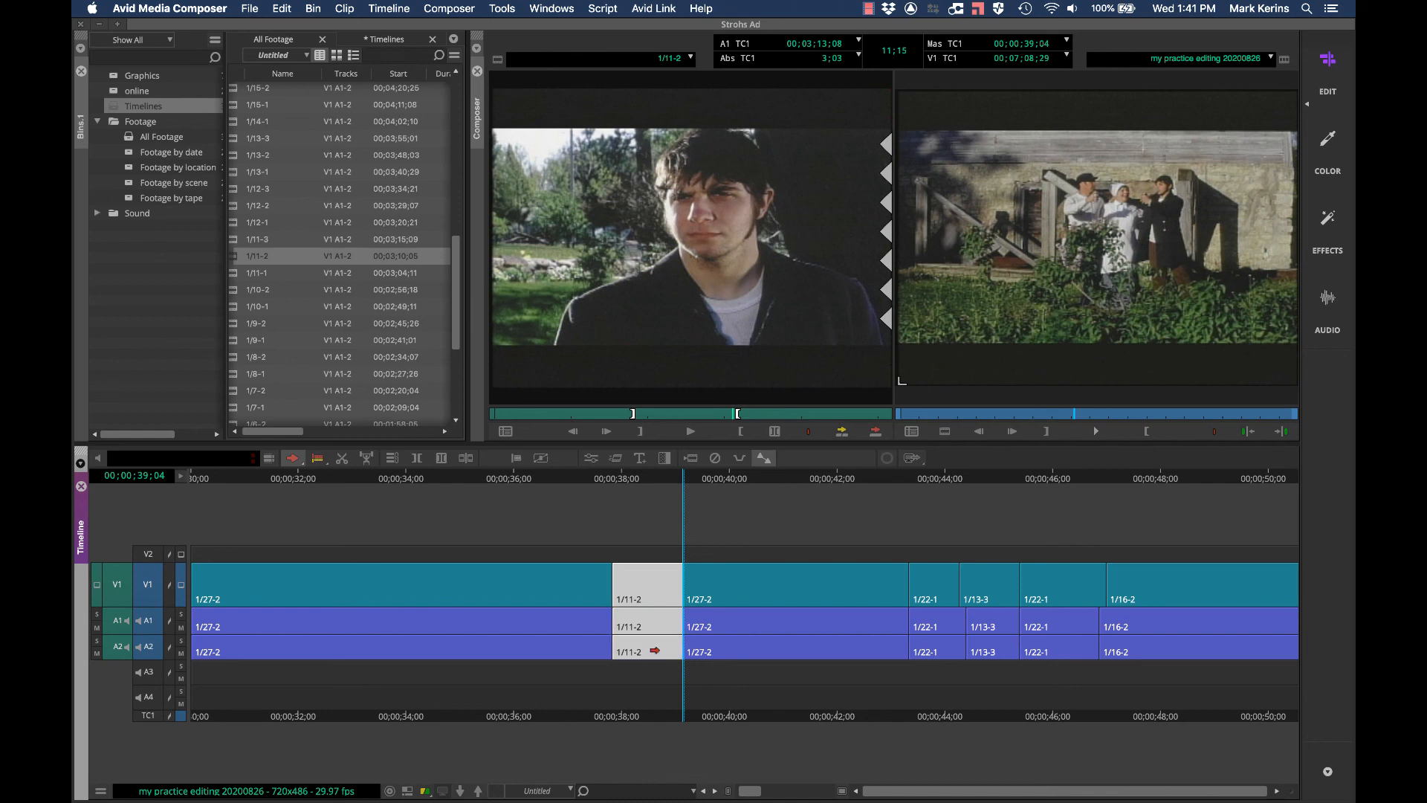
shift+click(742, 580)
drag(742, 580, 638, 582)
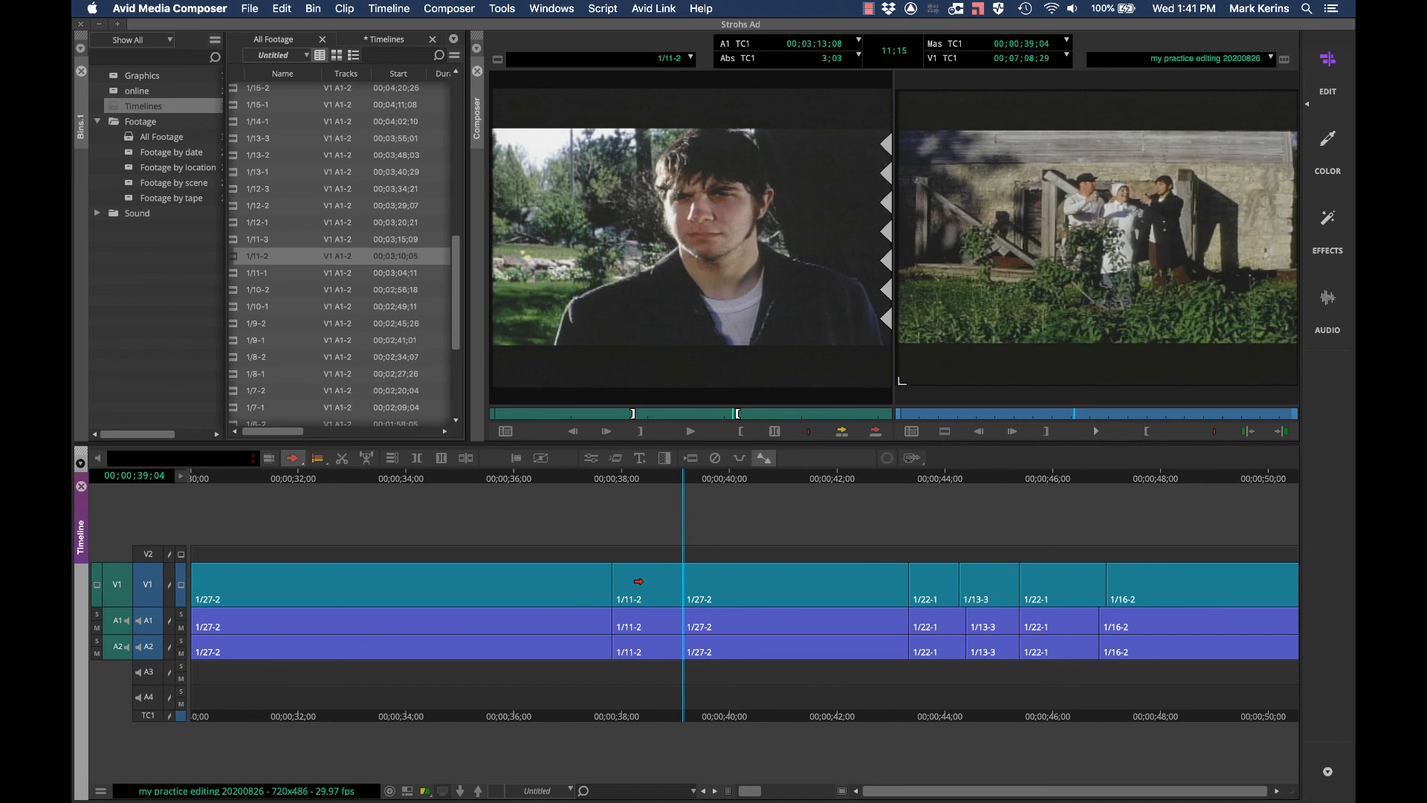
Turn on Link Selection and select 1/13-3 and the first 1/22-1 clip in turn with their linked audio
key(shift+l)
click(685, 589)
click(651, 587)
click(992, 584)
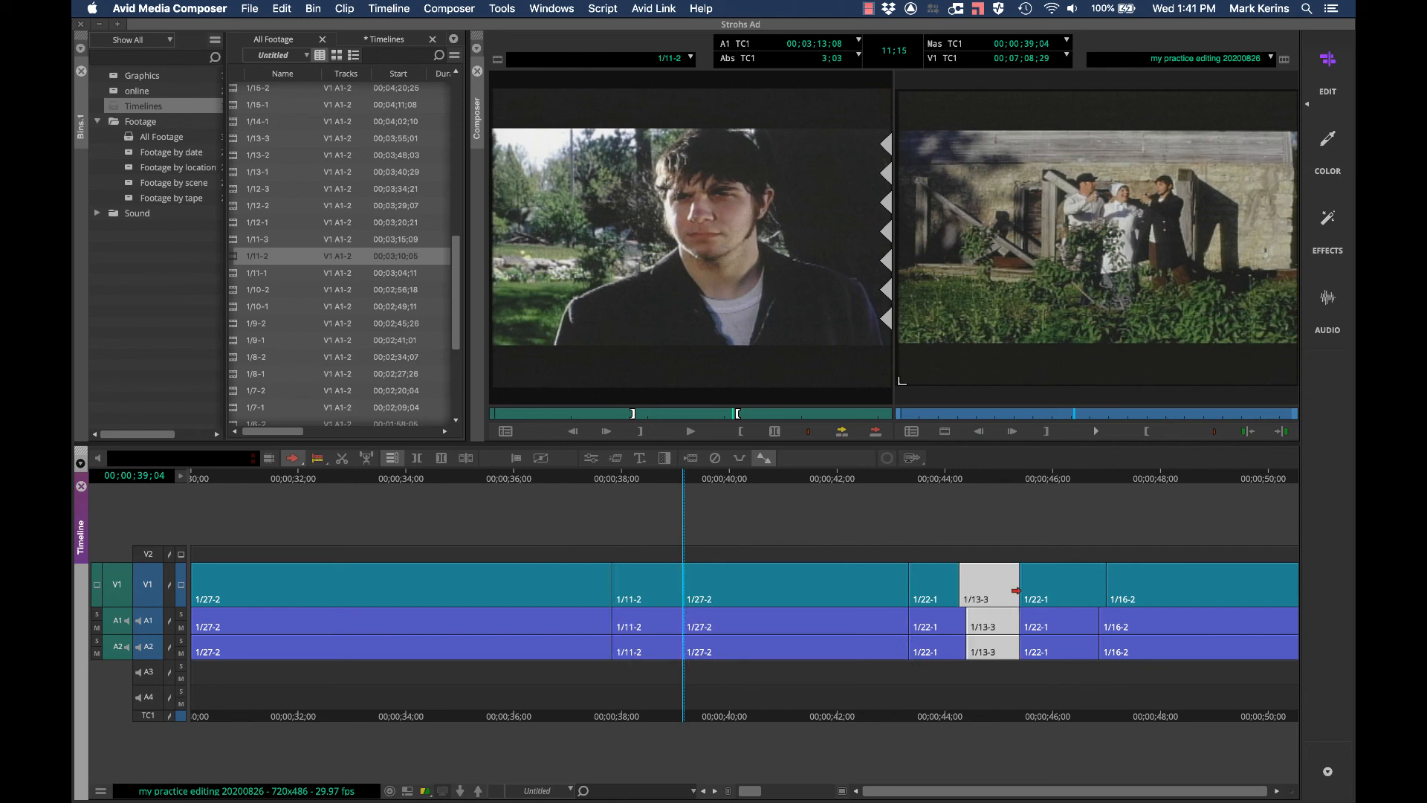
click(1033, 593)
click(911, 593)
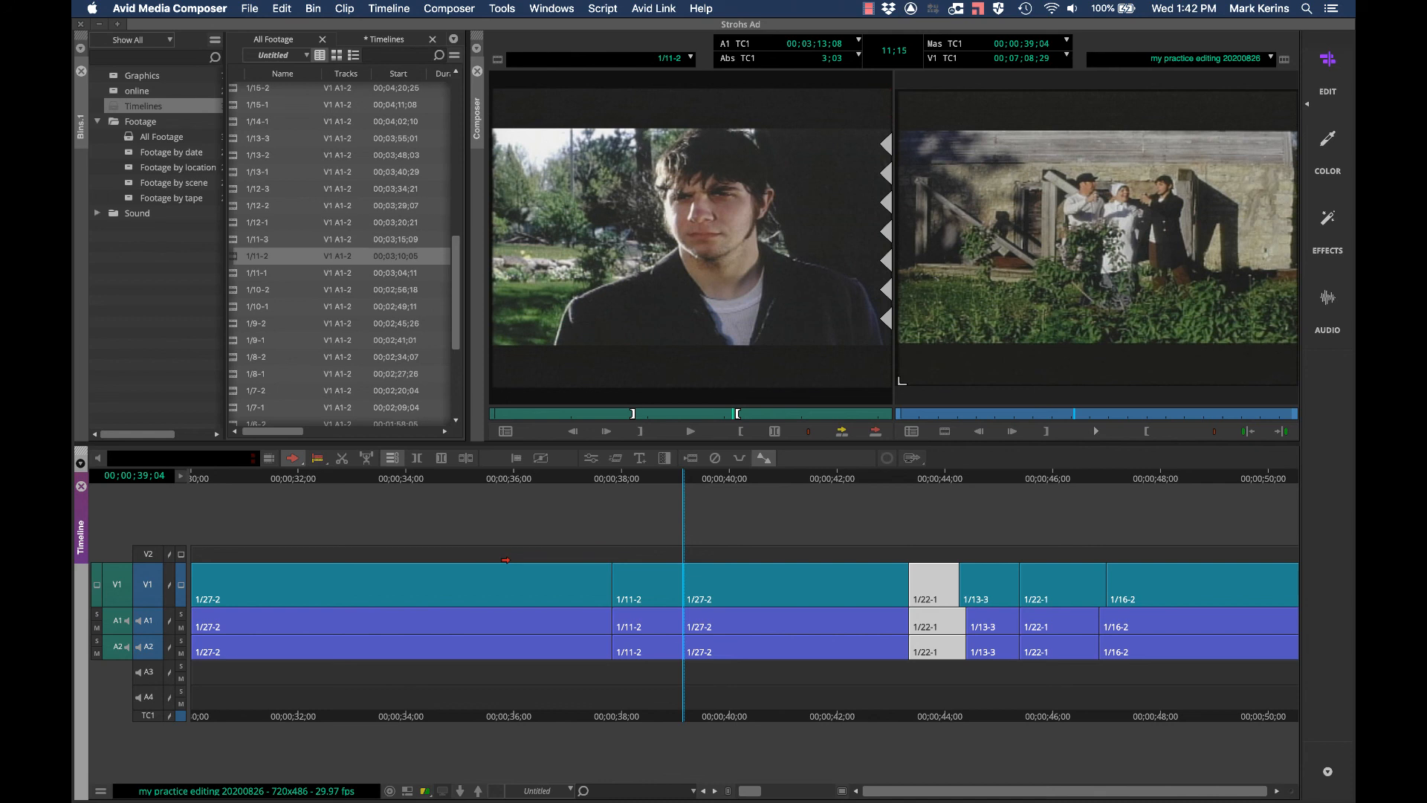
Zoom the timeline out to the whole sequence and back in to frame level around the position indicator several times
key(Up)
key(Up)
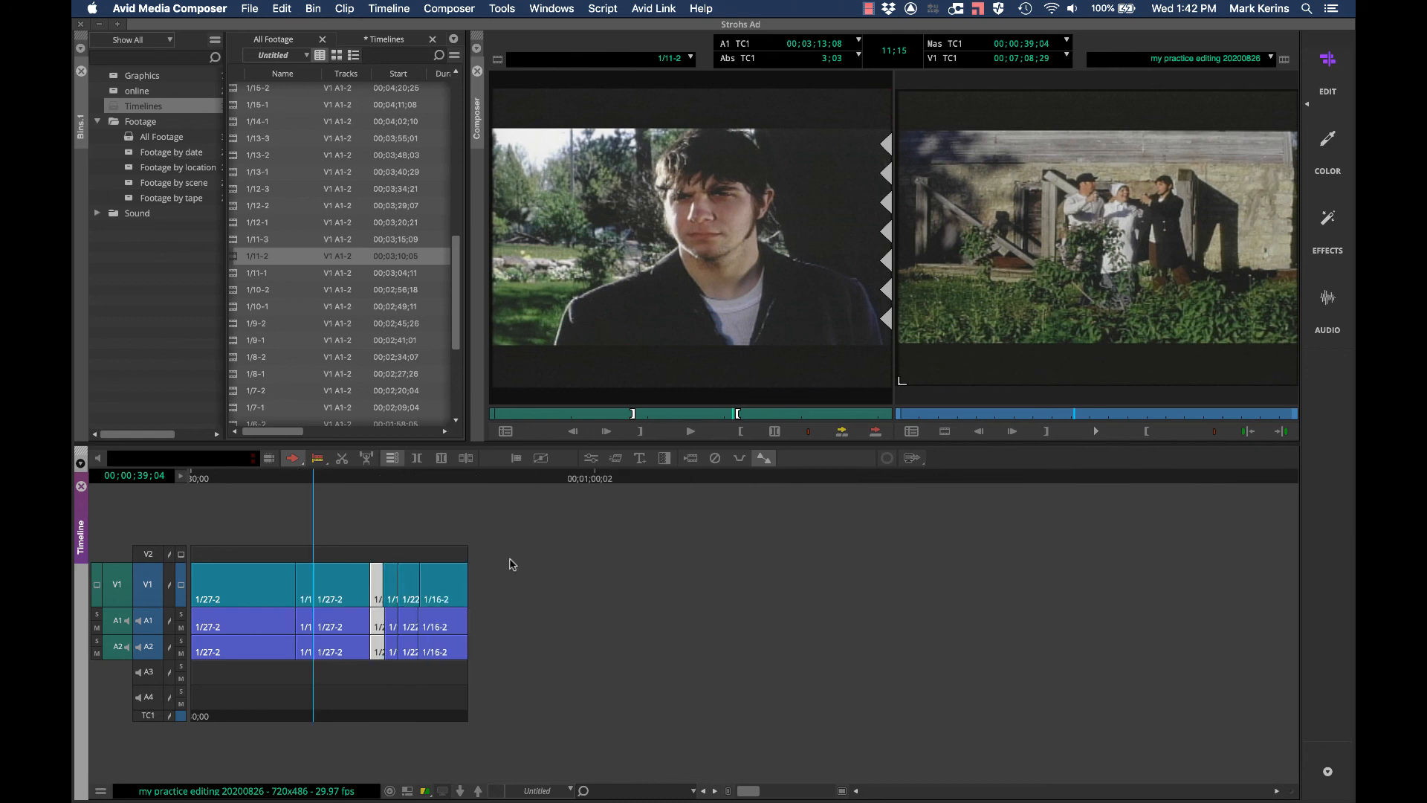
key(Down)
key(Down)
key(Up)
key(Up)
key(Up)
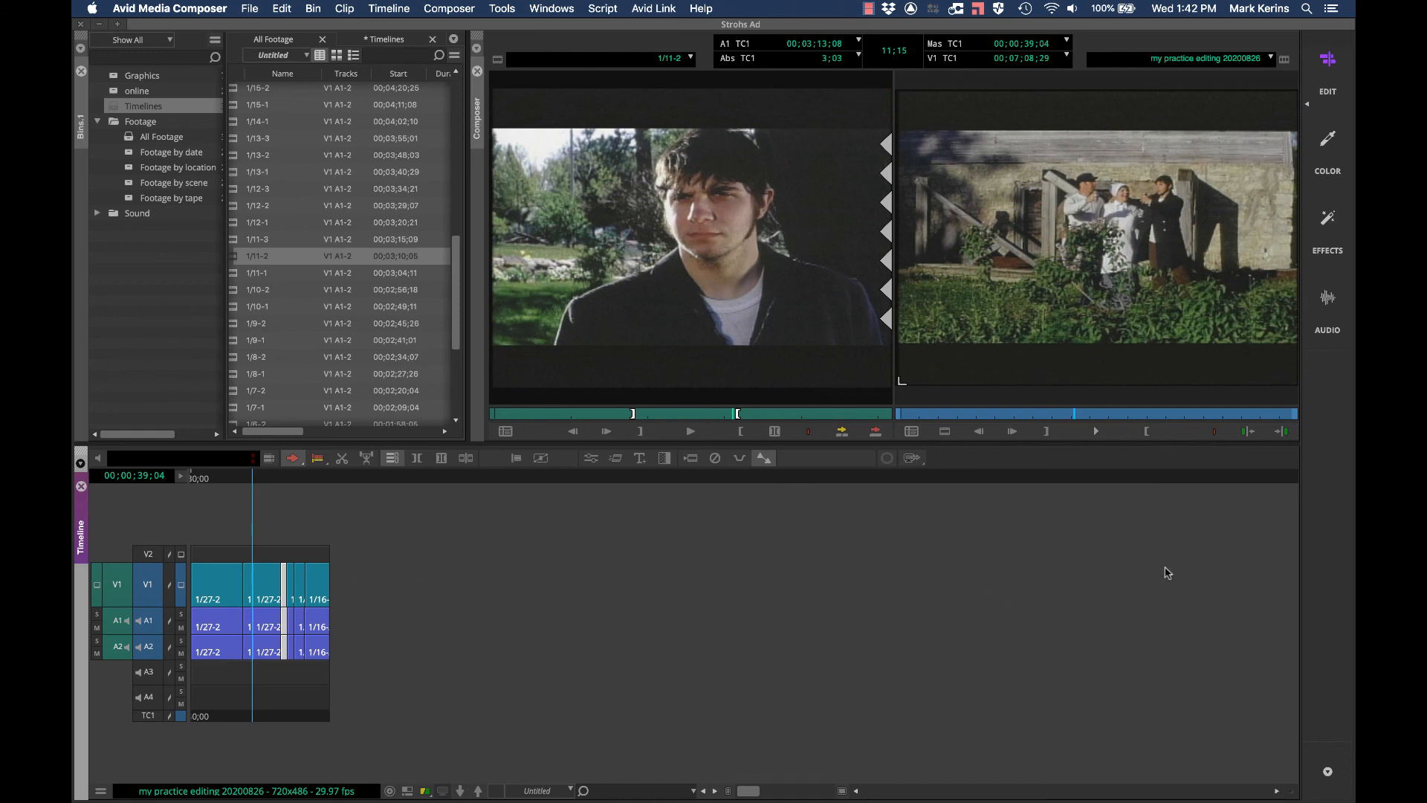
key(Down)
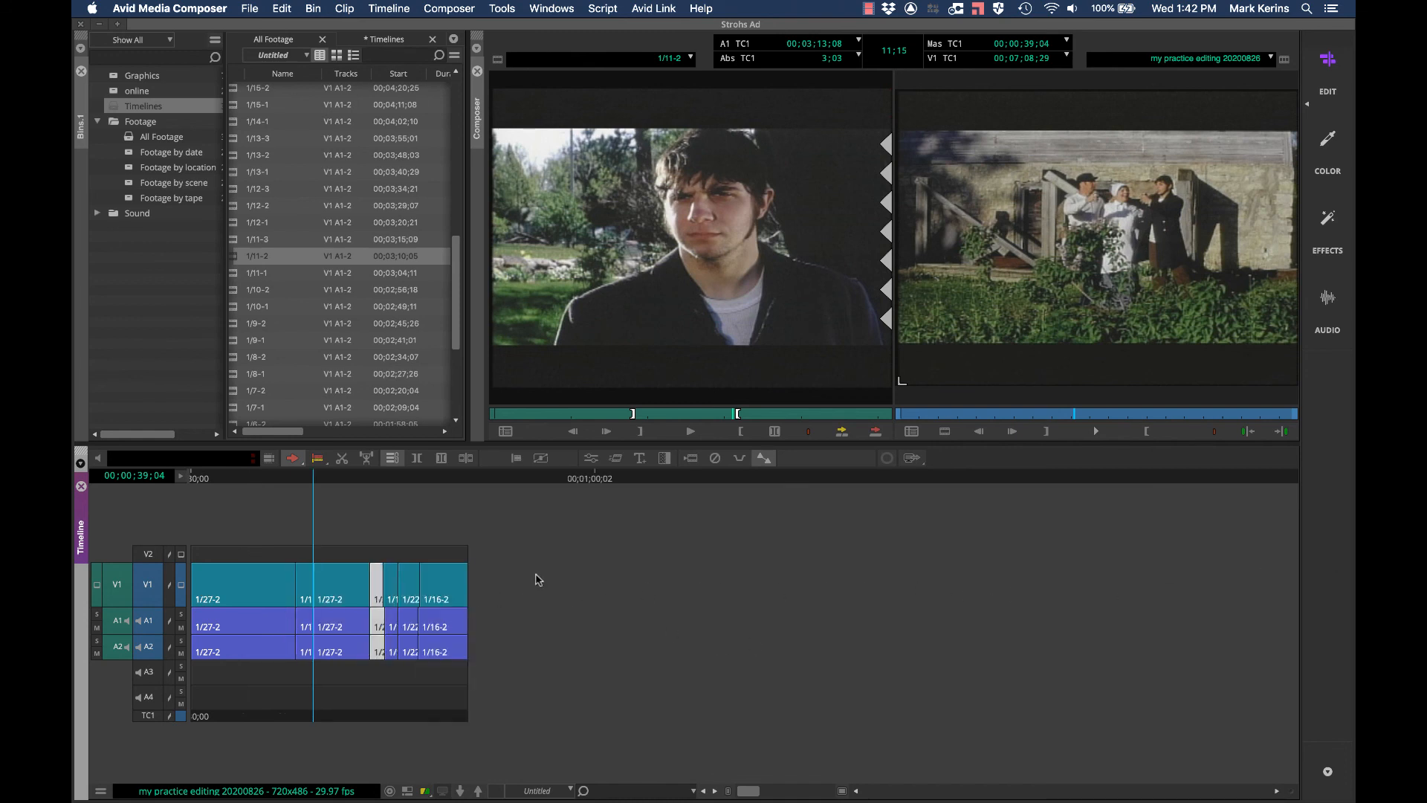
key(Down)
key(Down)
key(Down)
key(Down)
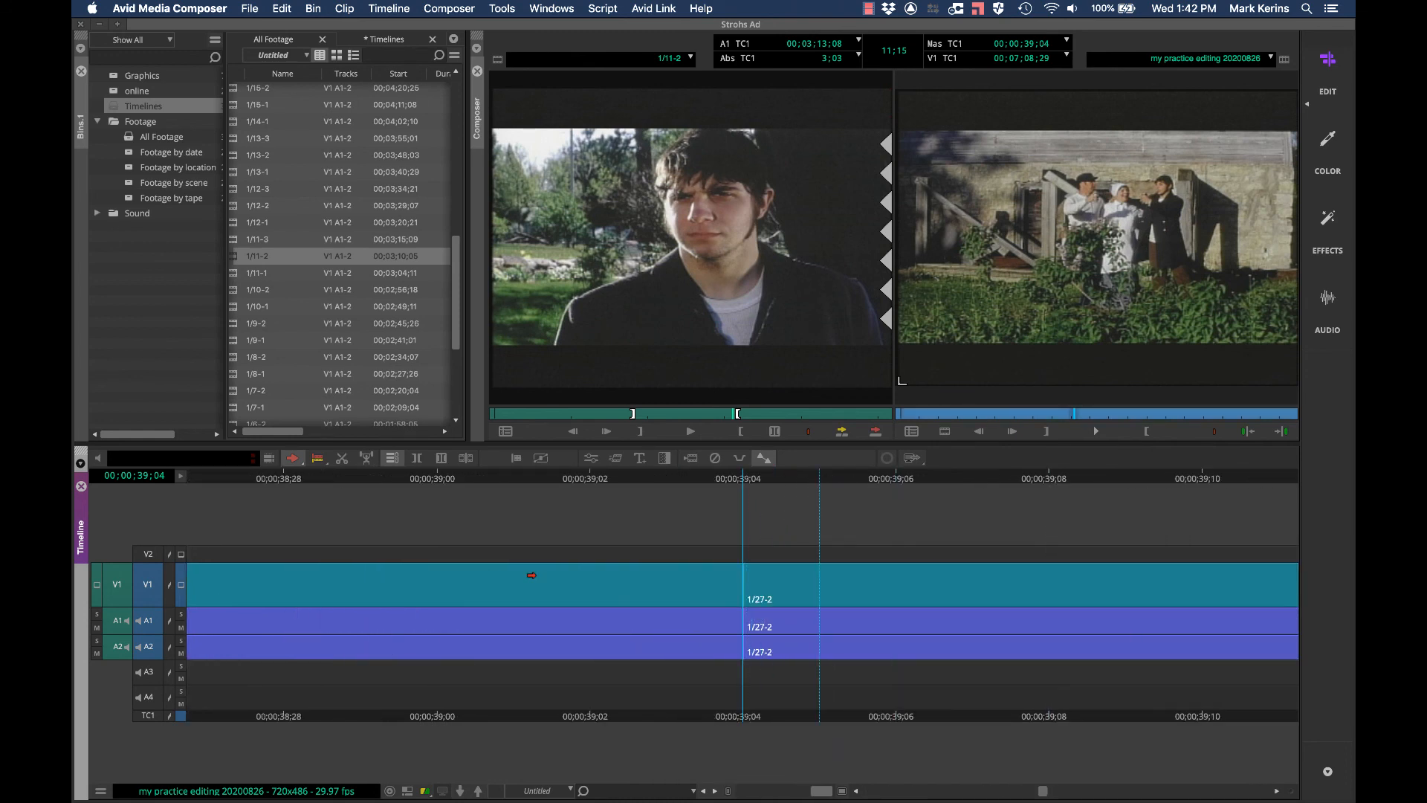
key(Up)
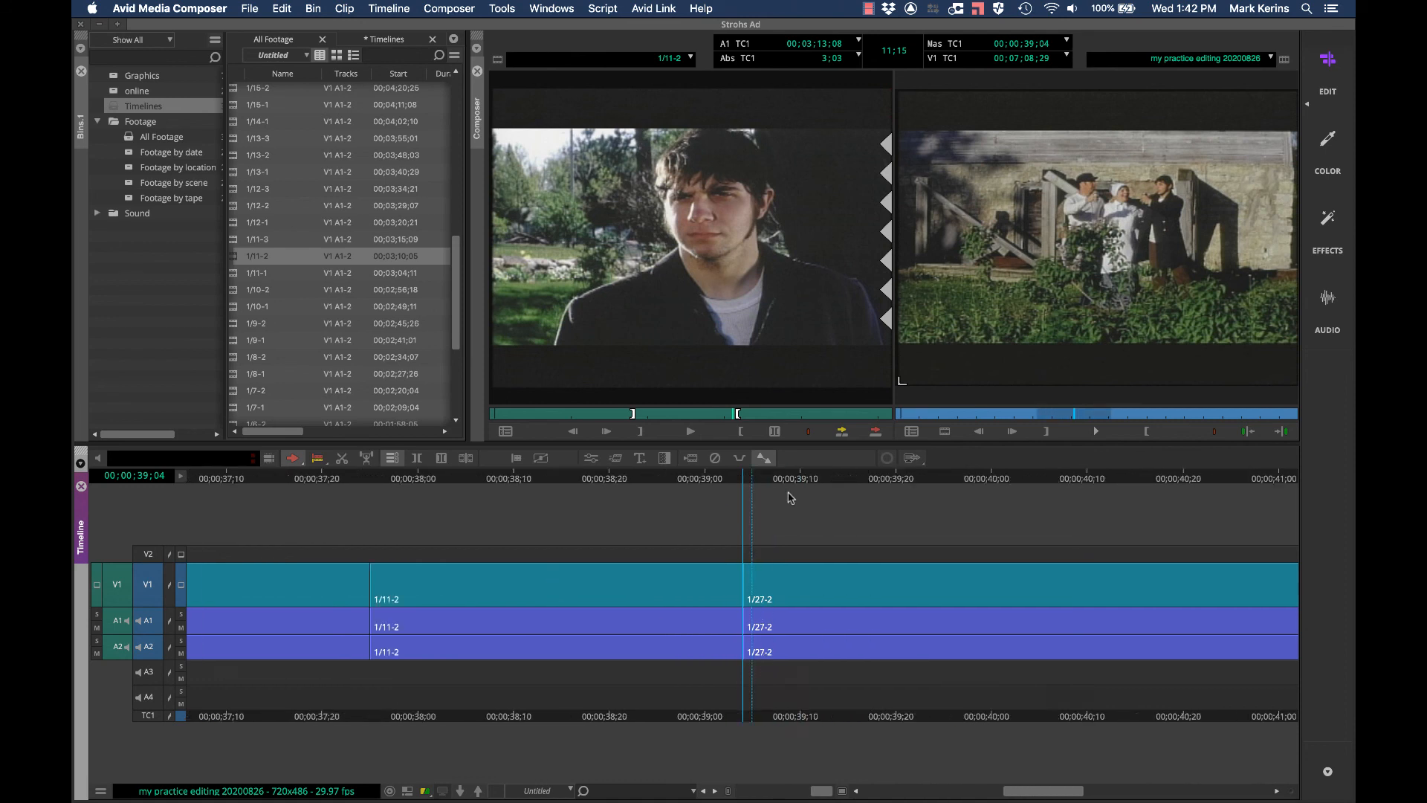
key(Up)
key(Up)
key(Up)
key(Up)
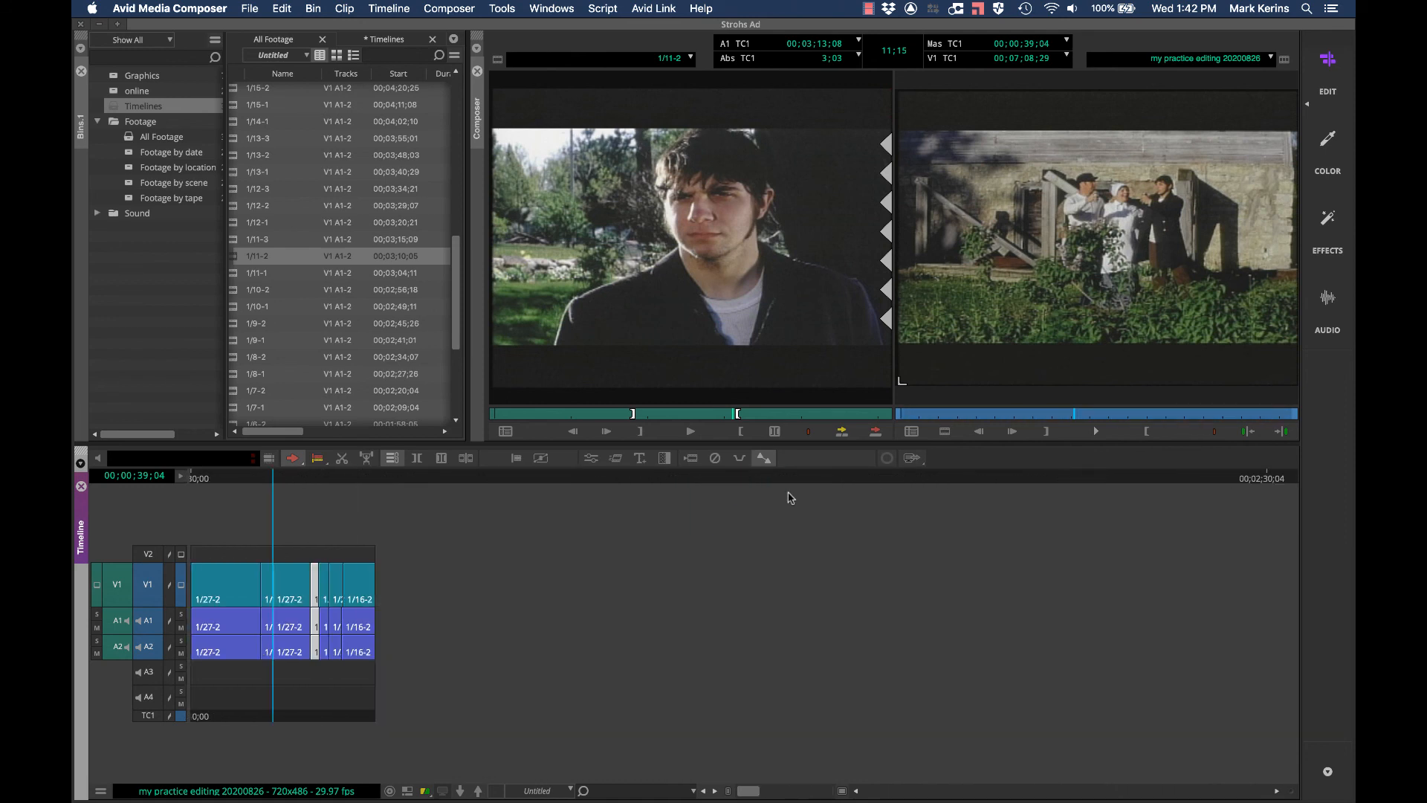
key(Down)
key(Down)
key(Down)
key(Down)
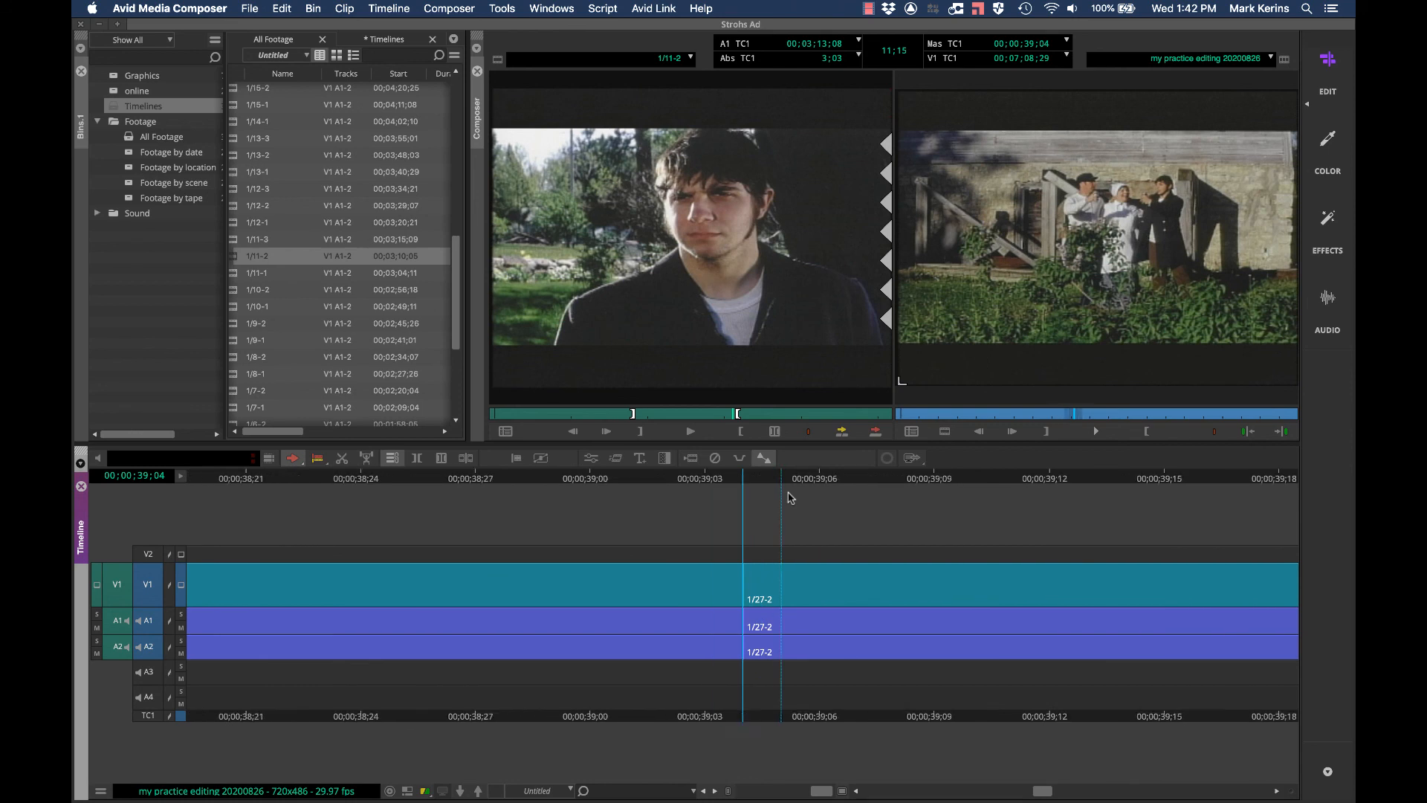
key(Up)
key(Up)
key(Up)
key(Up)
key(Down)
key(Down)
key(Down)
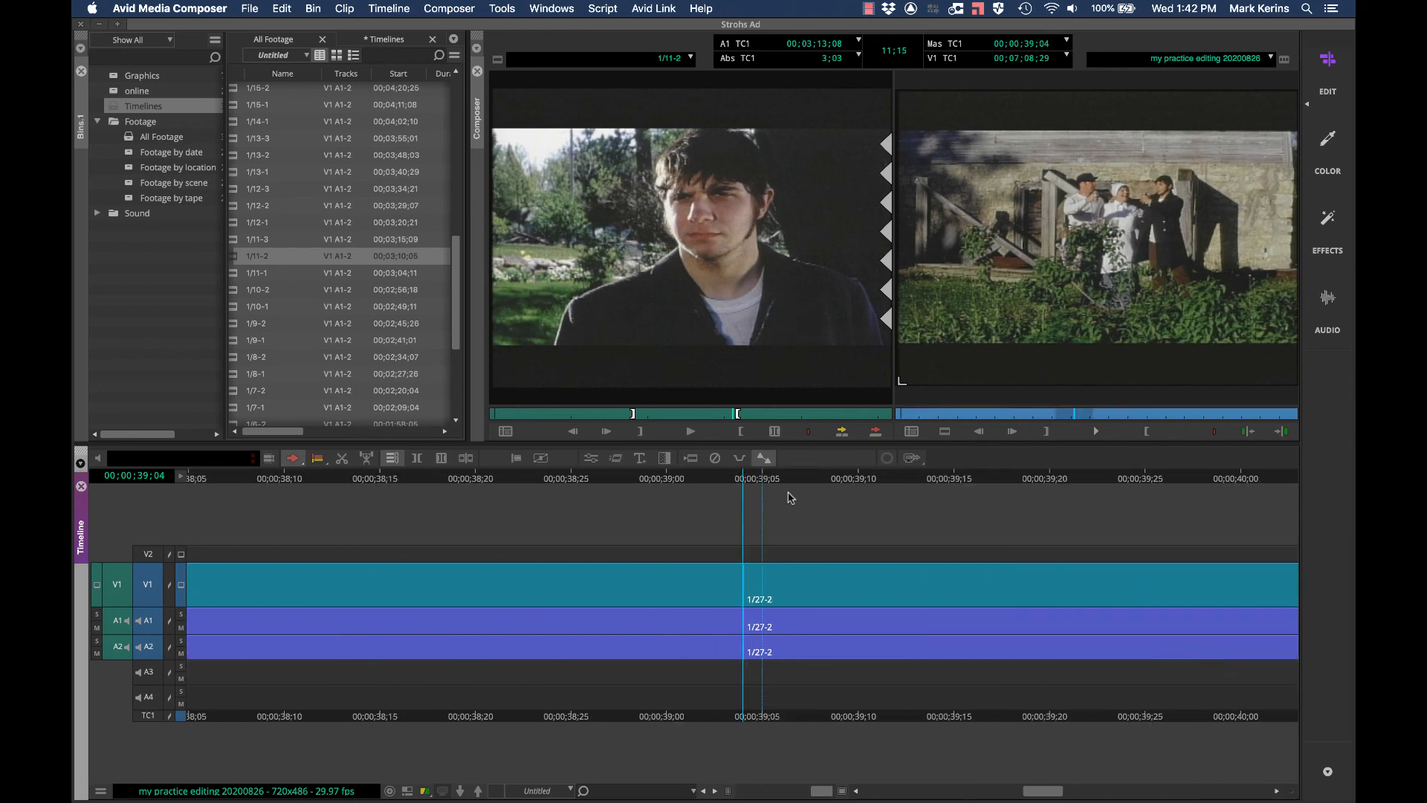
Step frame by frame back and forth across the cut from 1/11-2 to 1/27-2, stopping at 00;00;39;15
key(Left)
key(Left)
key(Left)
key(Left)
key(Left)
key(Left)
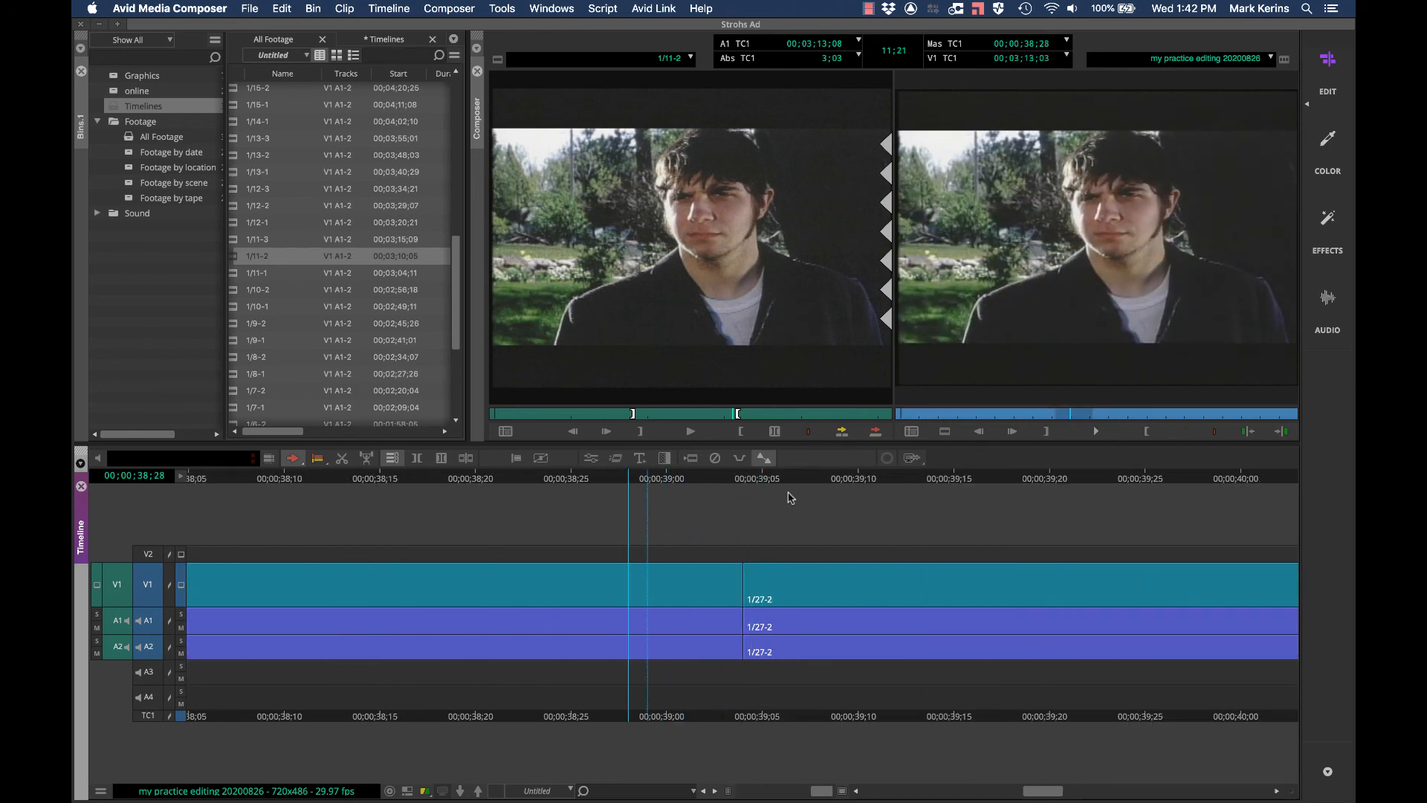
key(Right)
key(Right)
key(Right)
key(Right)
key(Right)
key(Right)
key(Right)
key(Right)
key(Right)
key(Right)
key(Right)
key(Right)
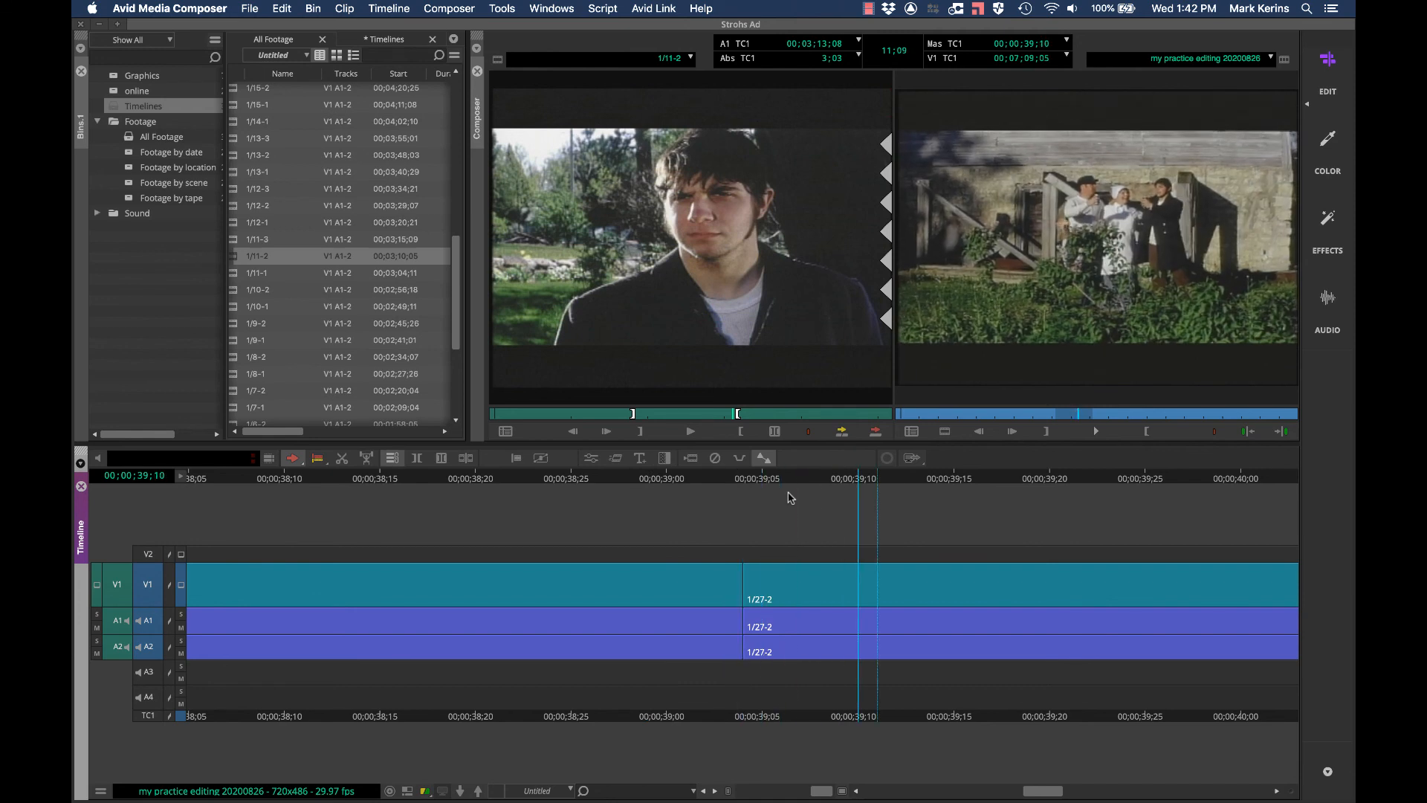
key(Left)
key(Left)
key(Left)
key(Left)
key(Left)
key(Left)
key(Left)
key(Left)
key(Left)
key(Left)
key(Left)
key(Left)
key(Left)
key(Left)
key(Left)
key(Left)
key(Left)
key(Left)
key(Left)
key(Left)
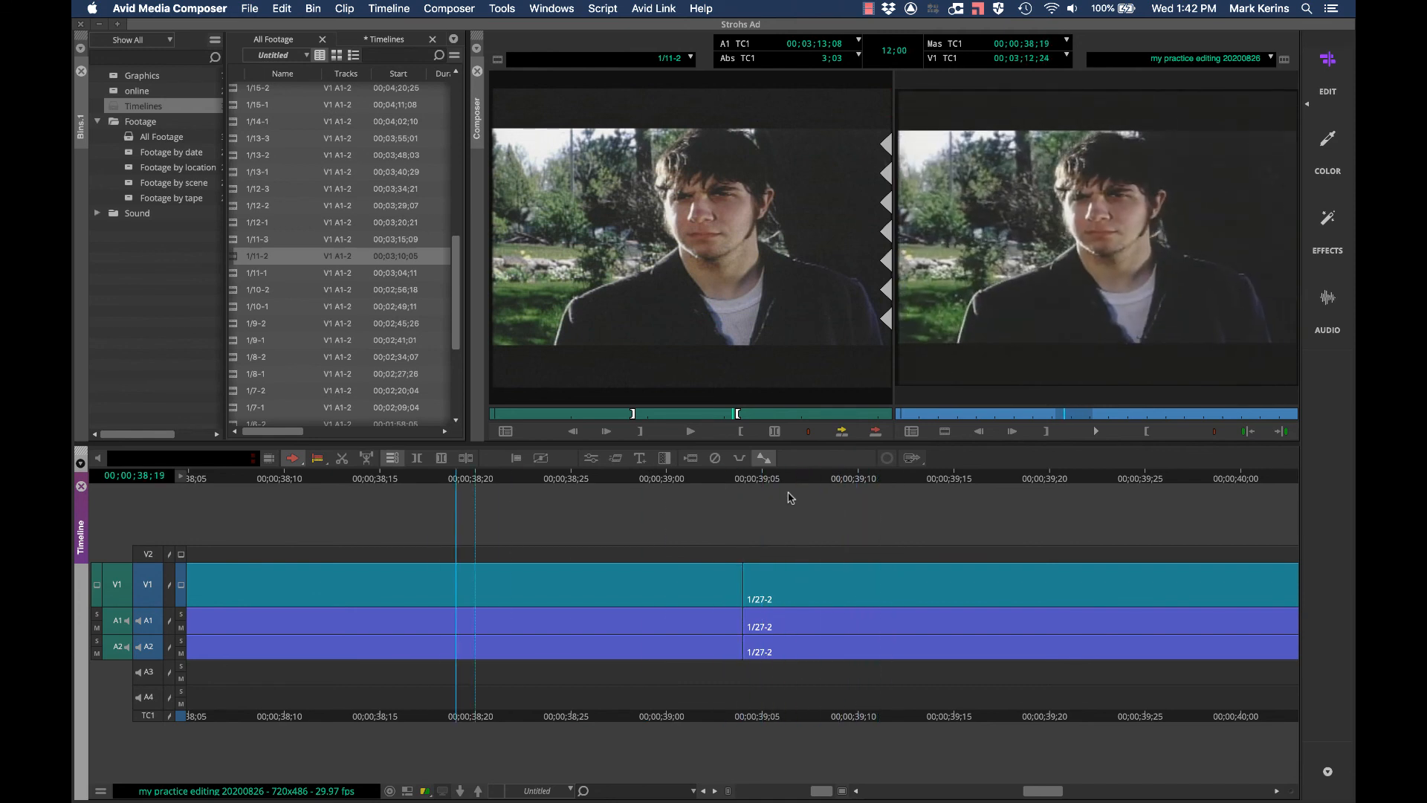
key(Right)
key(Right)
key(Right)
key(Right)
key(Right)
key(Right)
key(Right)
key(Right)
key(Right)
key(Right)
key(Right)
key(Right)
key(Right)
key(Right)
key(Right)
key(Right)
key(Right)
key(Right)
key(Right)
key(Right)
key(Left)
key(Left)
key(Left)
key(Left)
key(Left)
key(Left)
key(Left)
key(Left)
key(Left)
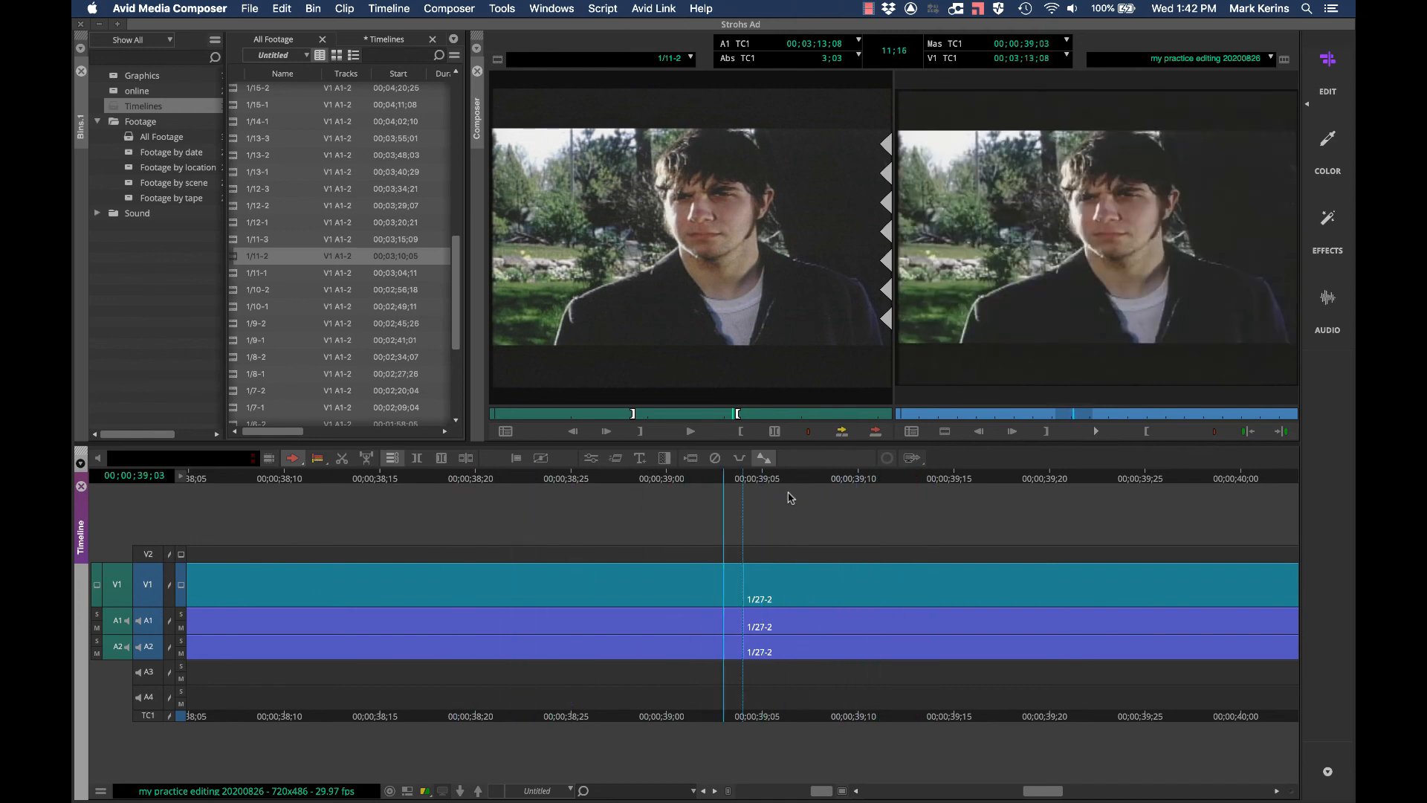
key(Left)
key(Left)
key(Left)
key(Left)
key(Left)
key(Left)
key(Left)
key(Left)
key(Left)
key(Left)
key(Left)
key(Left)
key(Left)
key(Left)
key(Right)
key(Right)
key(Right)
key(Right)
key(Right)
key(Right)
key(Right)
key(Right)
key(Right)
key(Right)
key(Right)
key(Right)
key(Right)
key(Right)
key(Right)
key(Right)
key(Right)
key(Right)
key(Right)
key(Right)
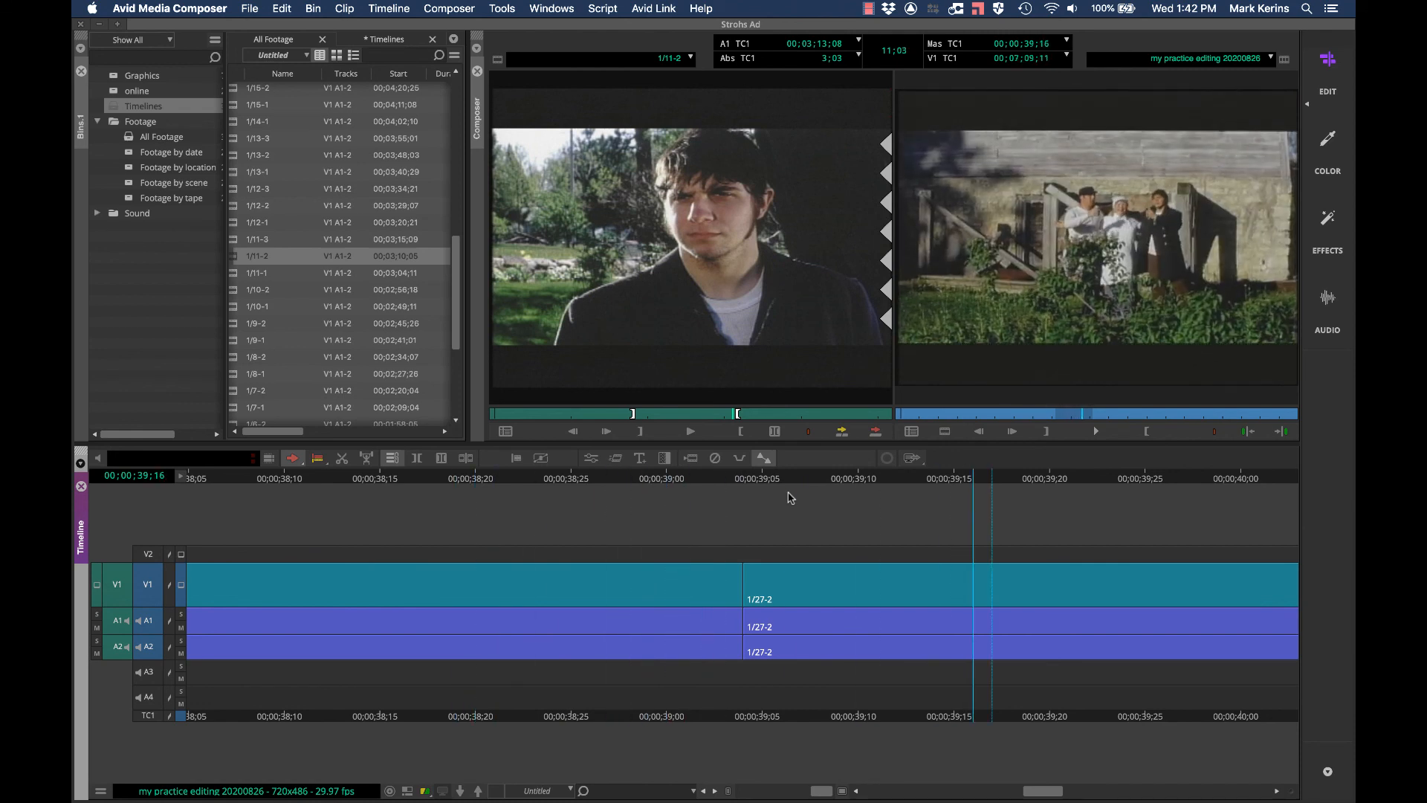
key(Left)
key(Left)
key(Right)
key(Left)
key(Right)
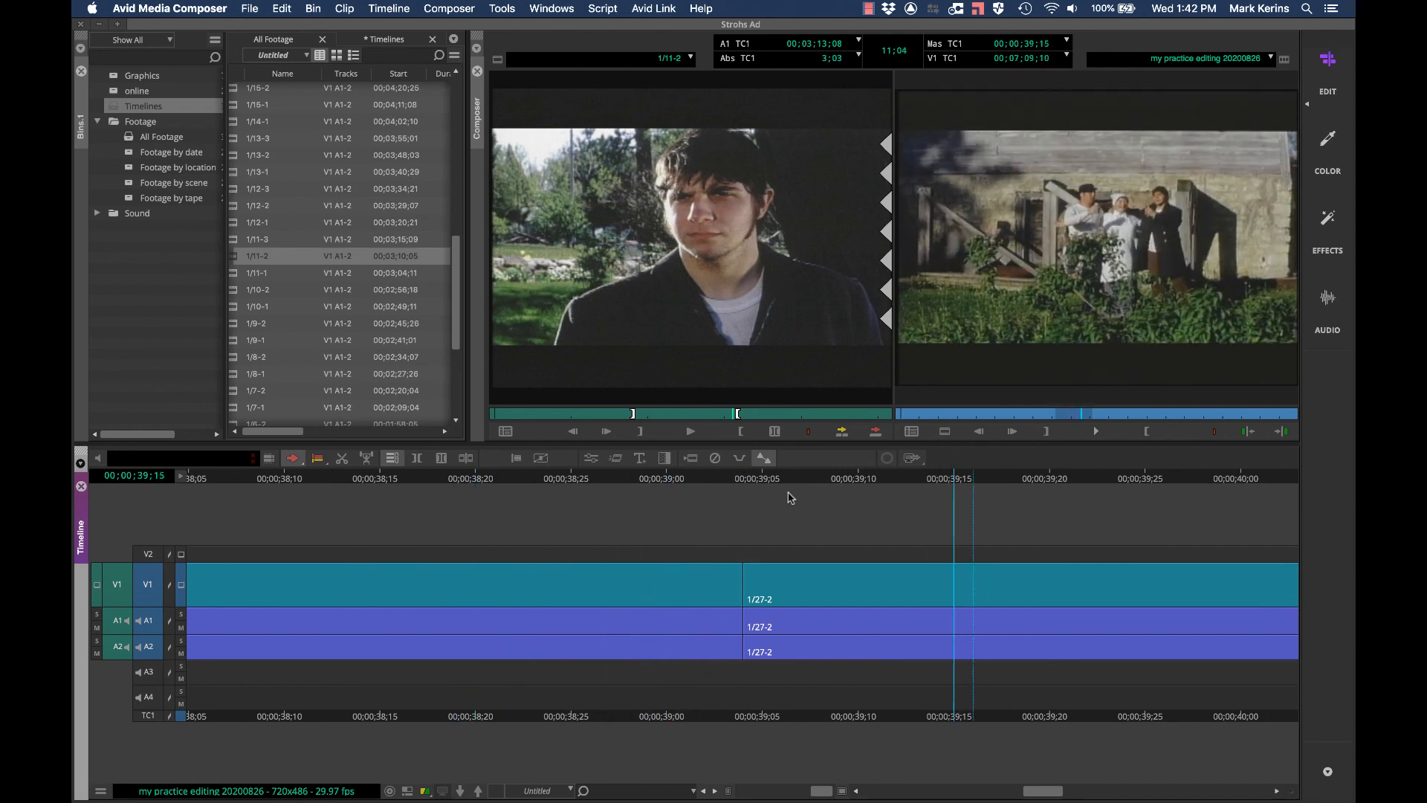
Step back frame by frame from 1/27-2 across the cut into 1/11-2, stopping at 00;00;38;19
key(Left)
key(Left)
key(Left)
key(Left)
key(Left)
key(Left)
key(Left)
key(Left)
key(Left)
key(Left)
key(Left)
key(Left)
key(Left)
key(Left)
key(Left)
key(Left)
key(Left)
key(Left)
key(Left)
key(Left)
key(Left)
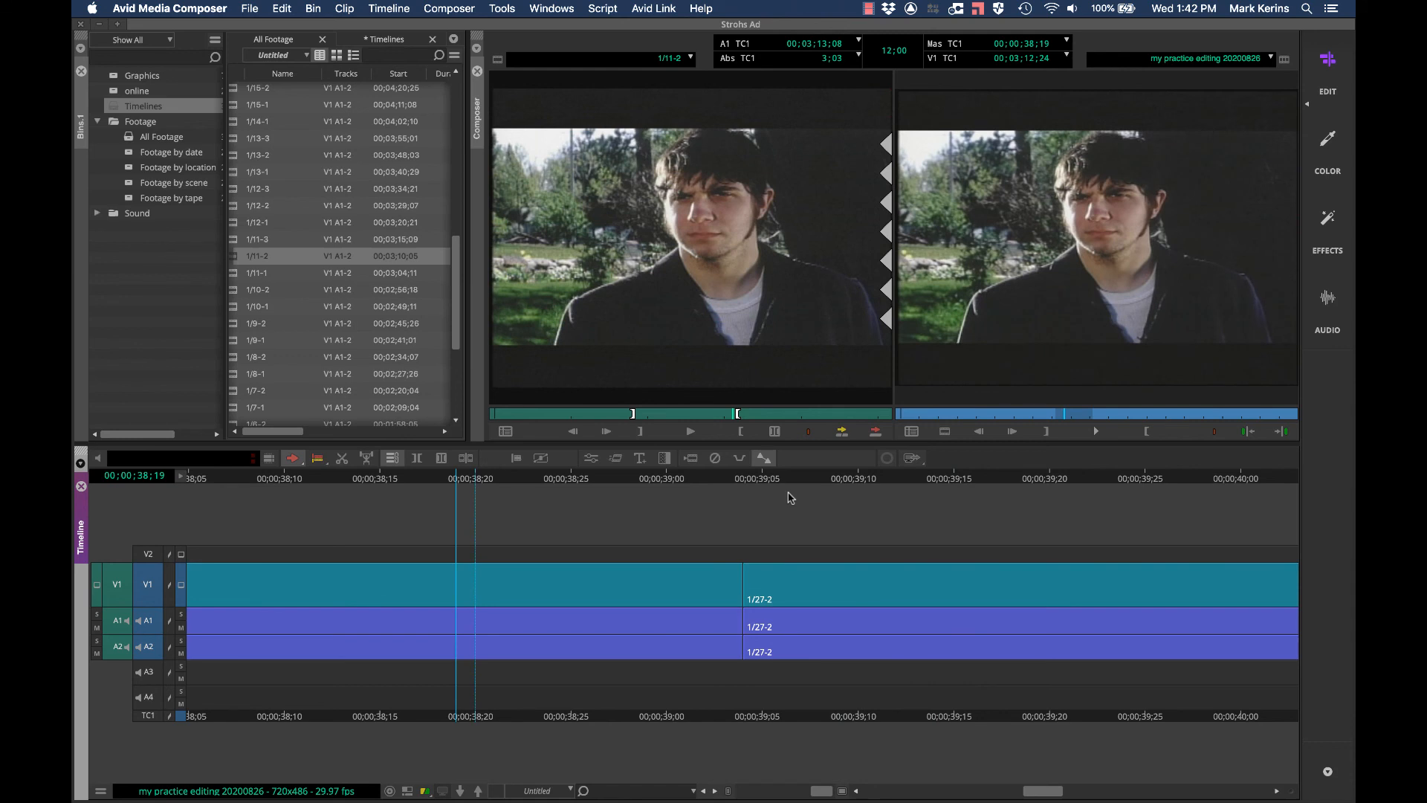
Zoom the timeline out and in around the position indicator until all of 1/11-2 and its neighbours fit in view
key(super+bracketleft)
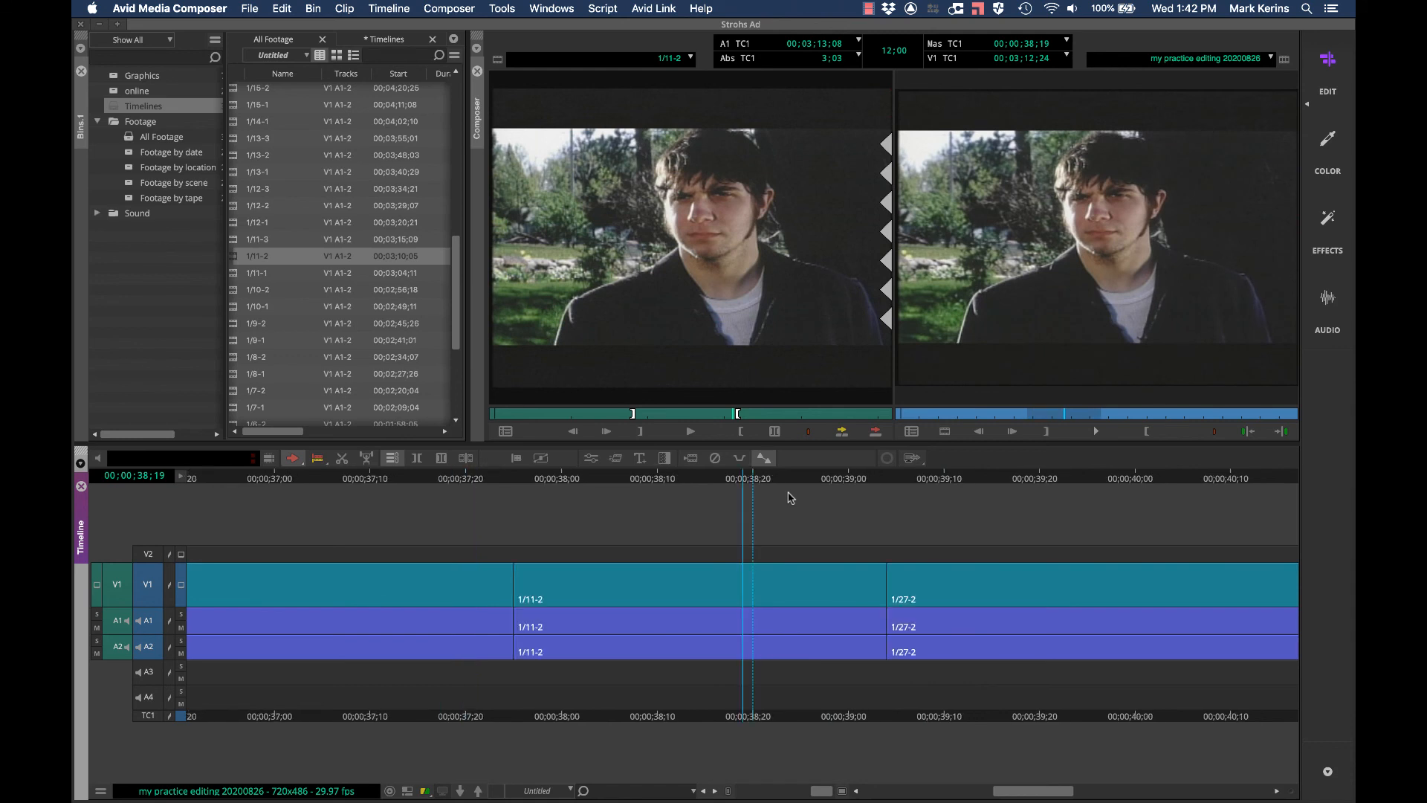
key(super+bracketleft)
key(super+bracketright)
key(super+bracketright)
key(super+bracketright)
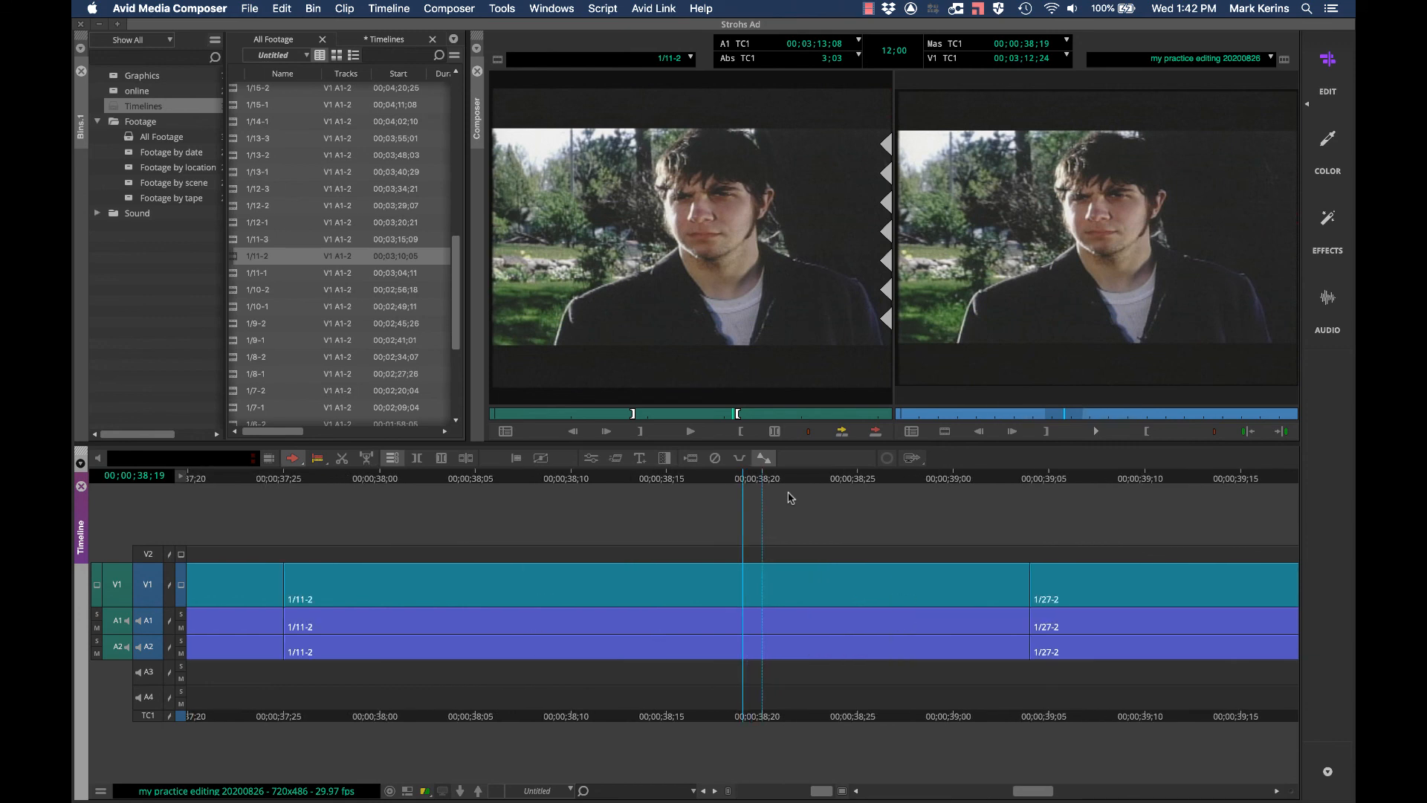
key(super+bracketleft)
key(super+bracketleft)
key(super+bracketleft)
Shuttle the sequence backward and forward across the cut from 1/11-2 to 1/27-2, stopping playback between changes of direction
key(Left)
key(j)
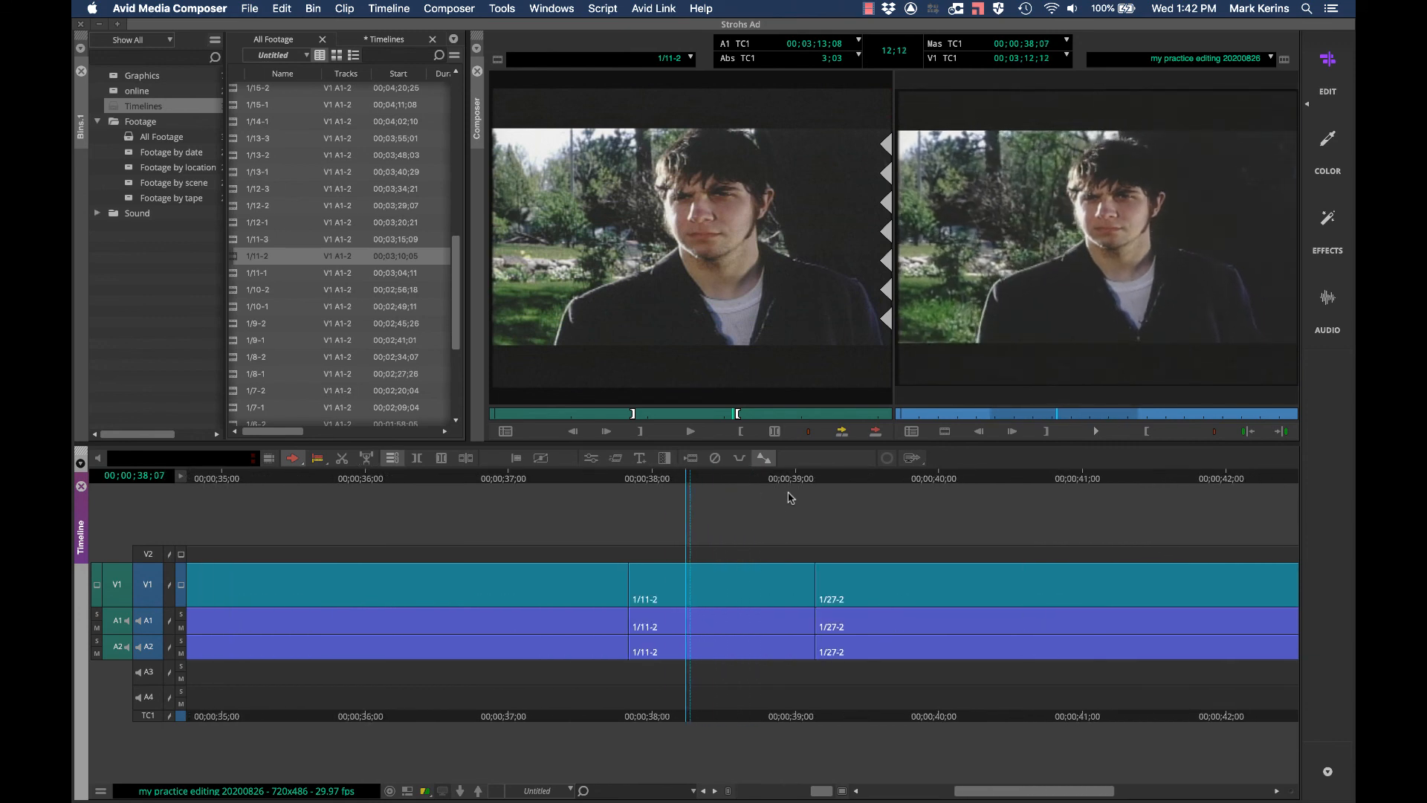
key(k)
key(l)
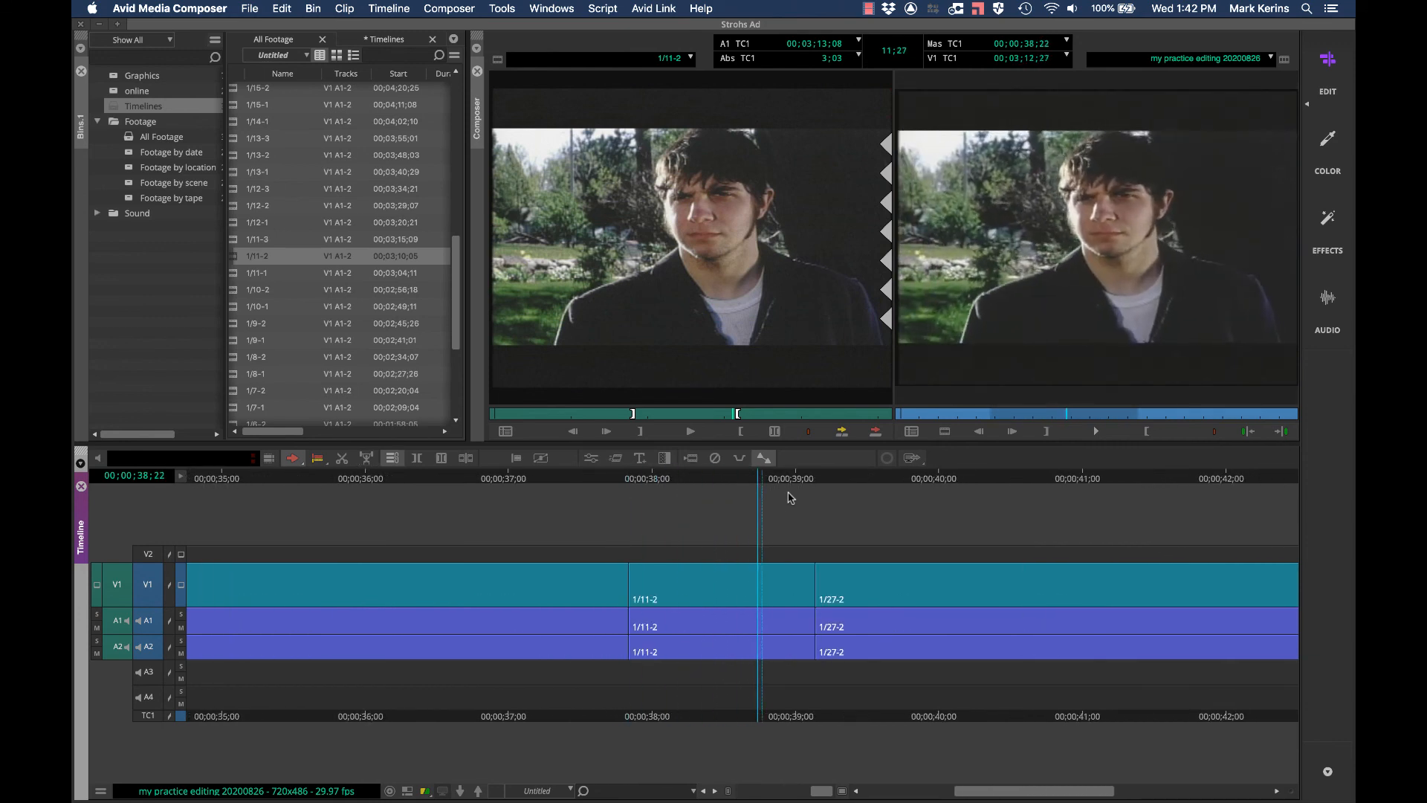
key(k)
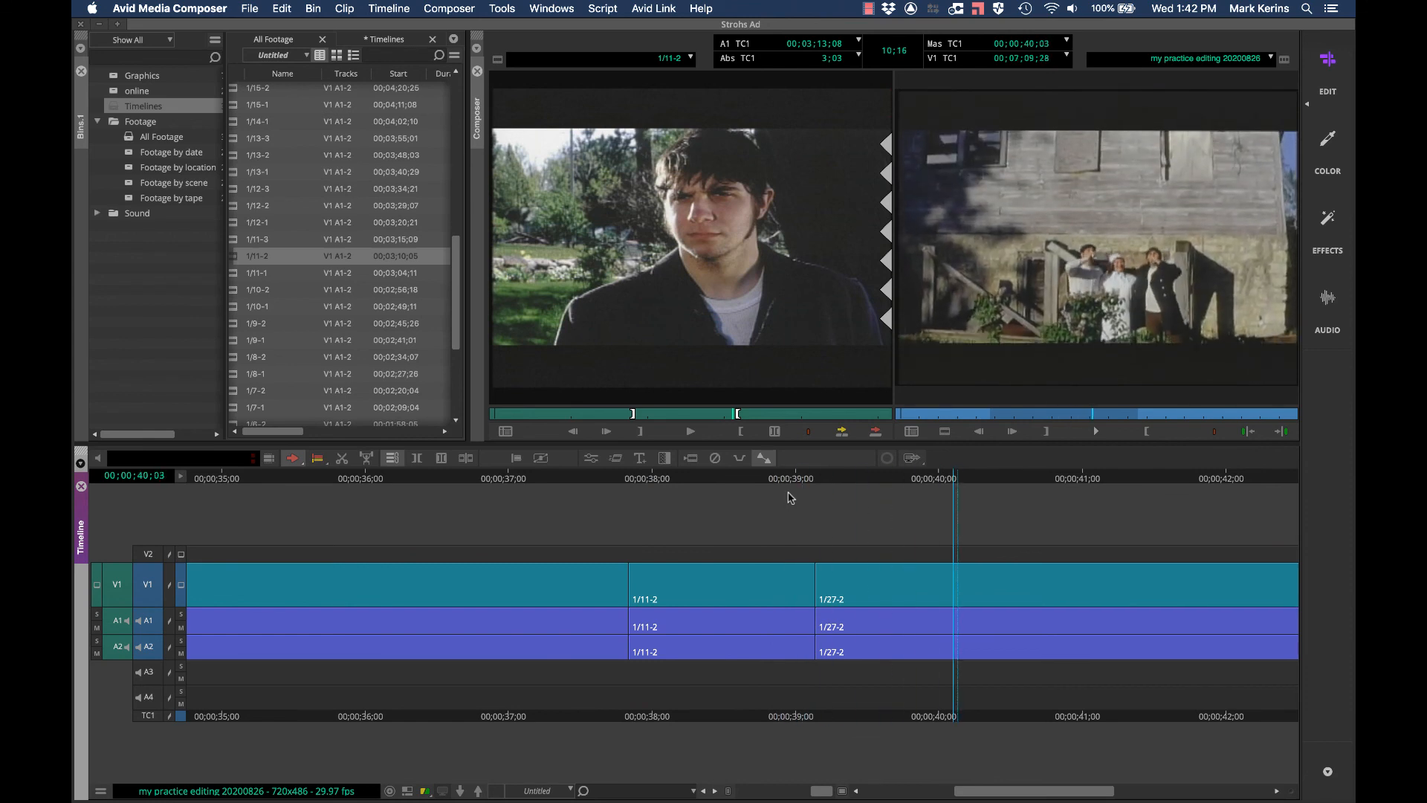
key(j)
key(k)
Make the source monitor active and play source clip 1/11-2 alternately backward and forward
click(723, 306)
key(Left)
key(j)
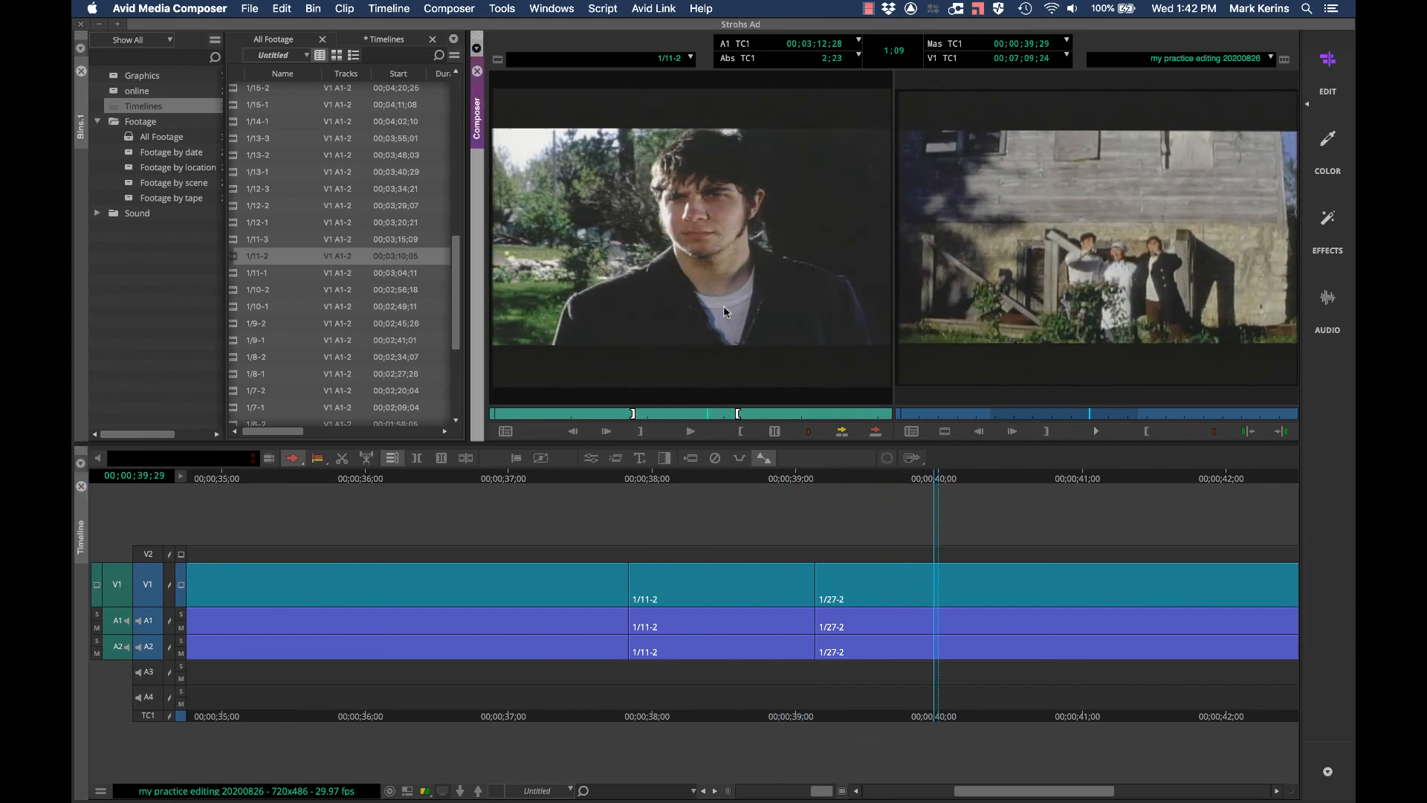
key(l)
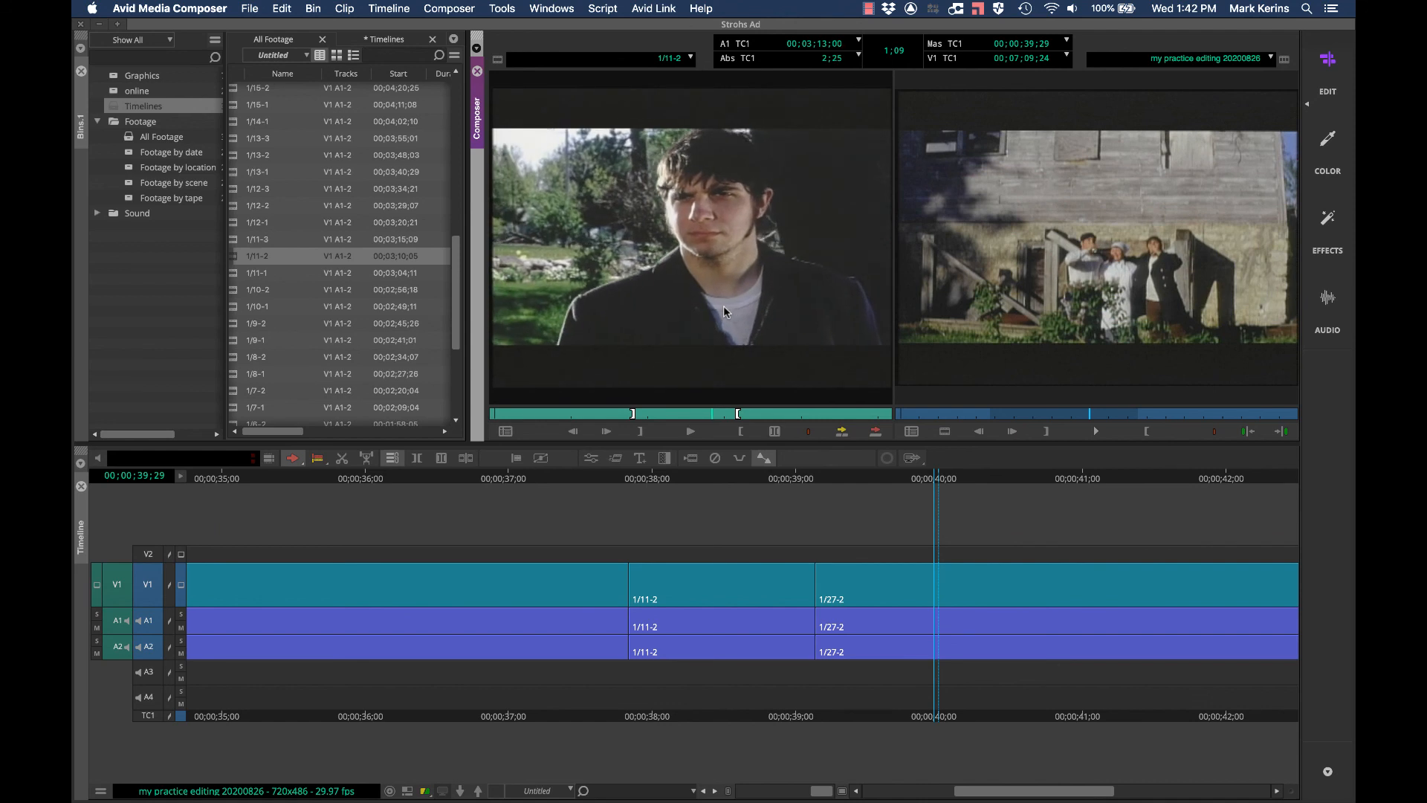
key(j)
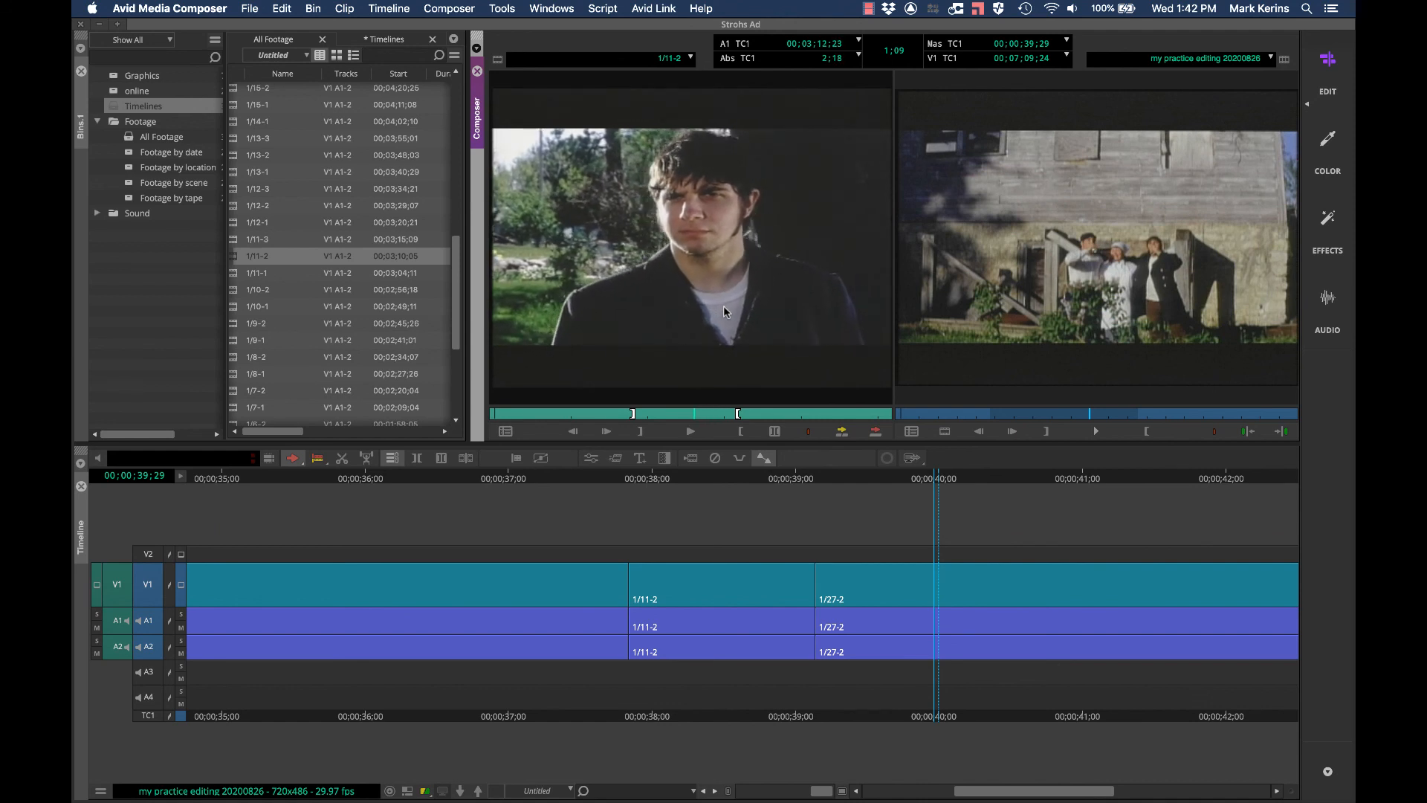
key(l)
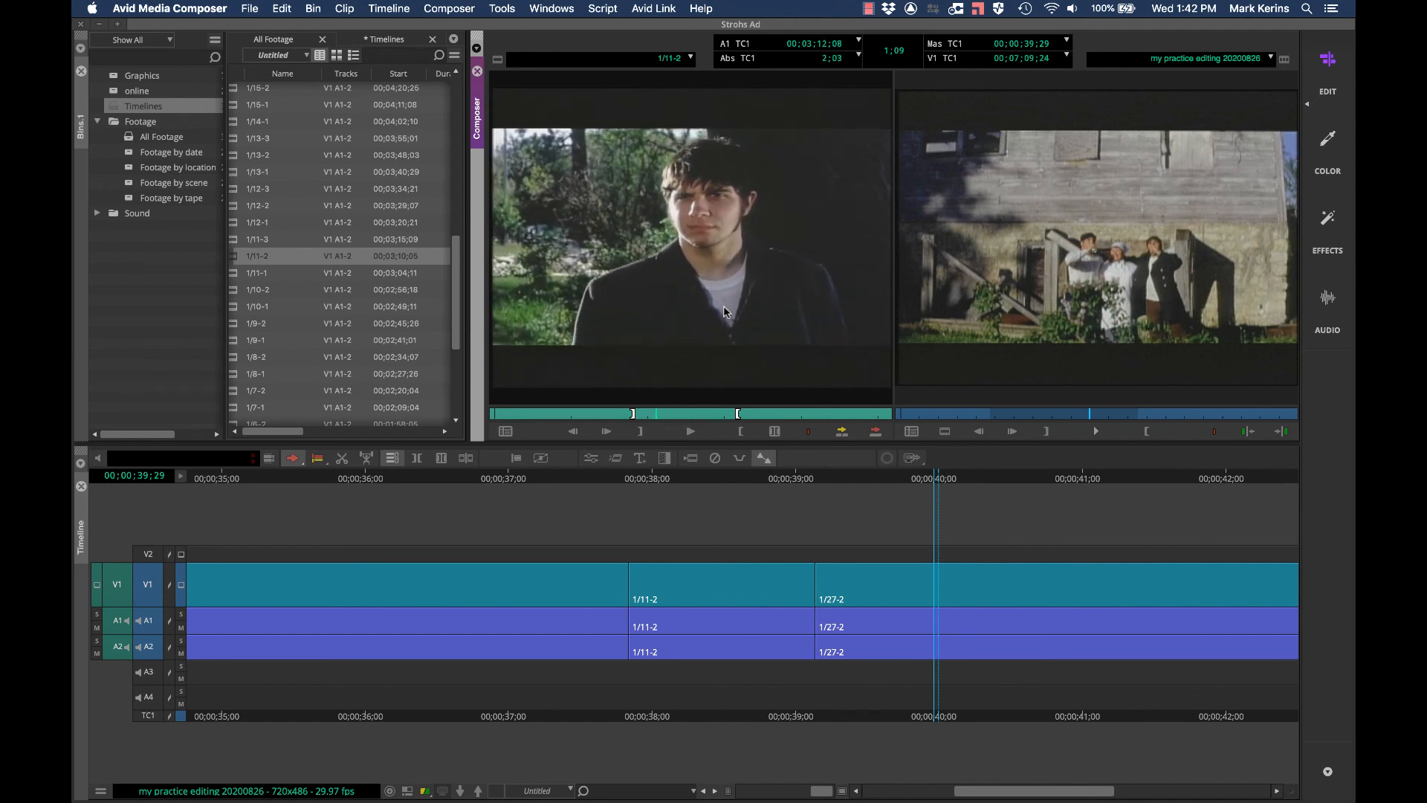
key(j)
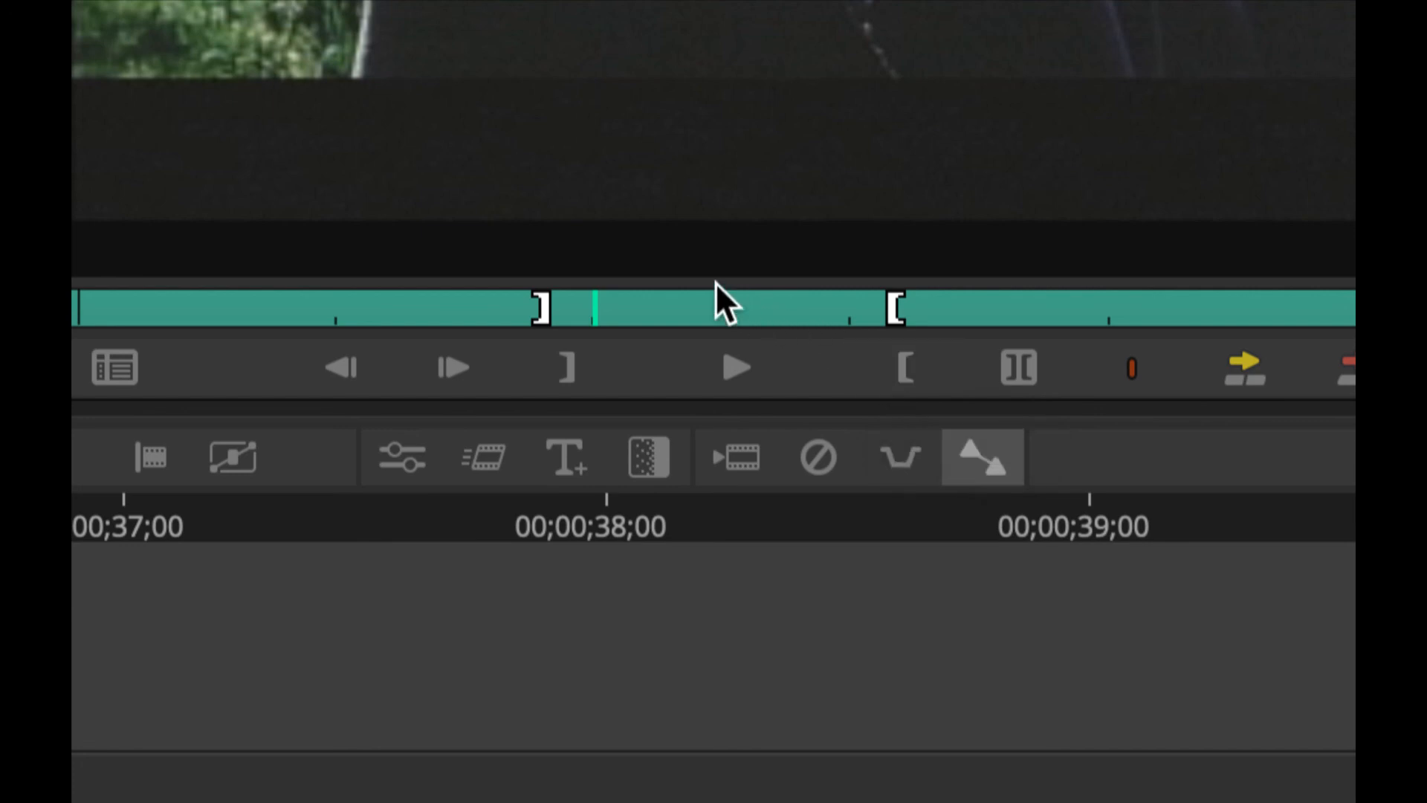
Mark a new IN point at the parked frame of source clip 1/11-2, play forward and mark a new OUT point
key(o)
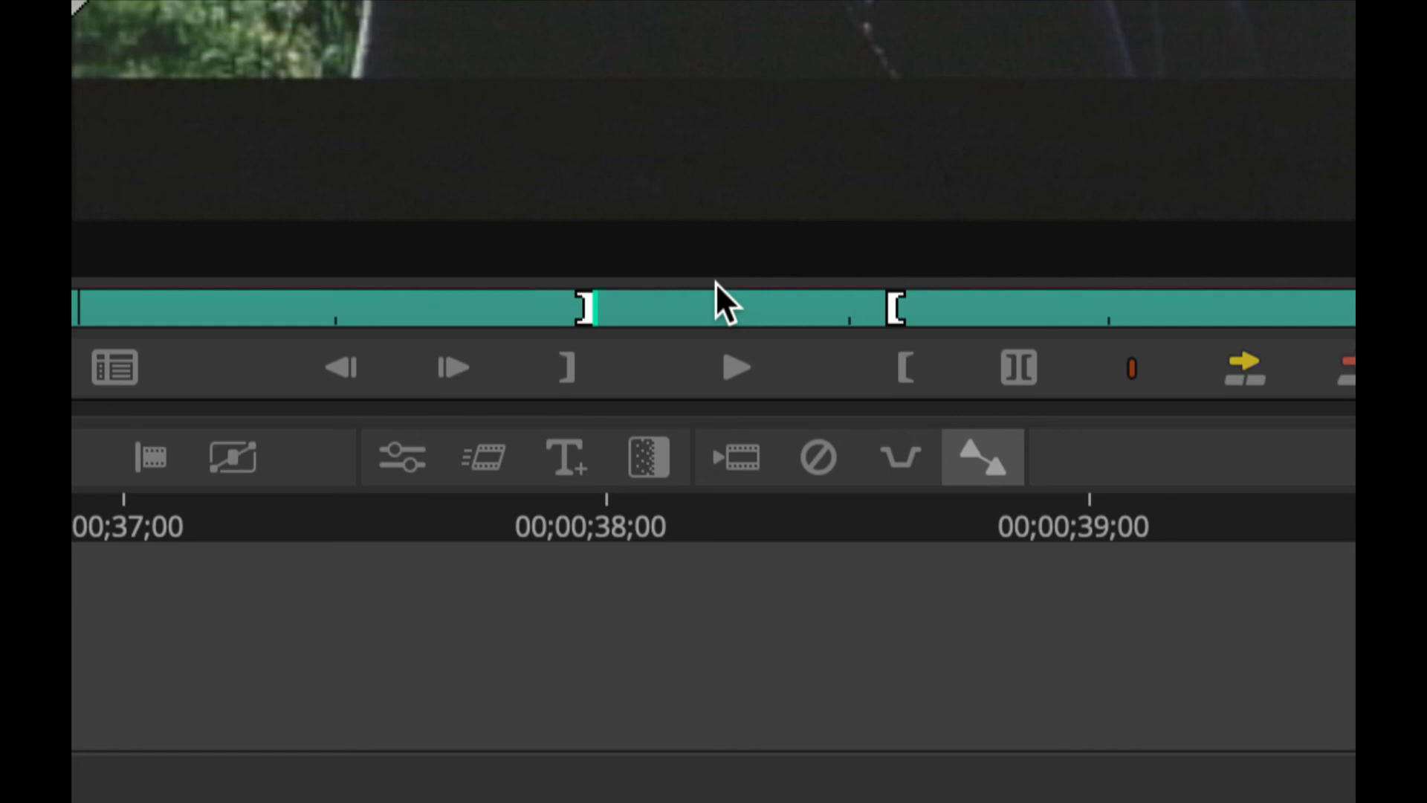
key(l)
key(l)
key(l)
key(l)
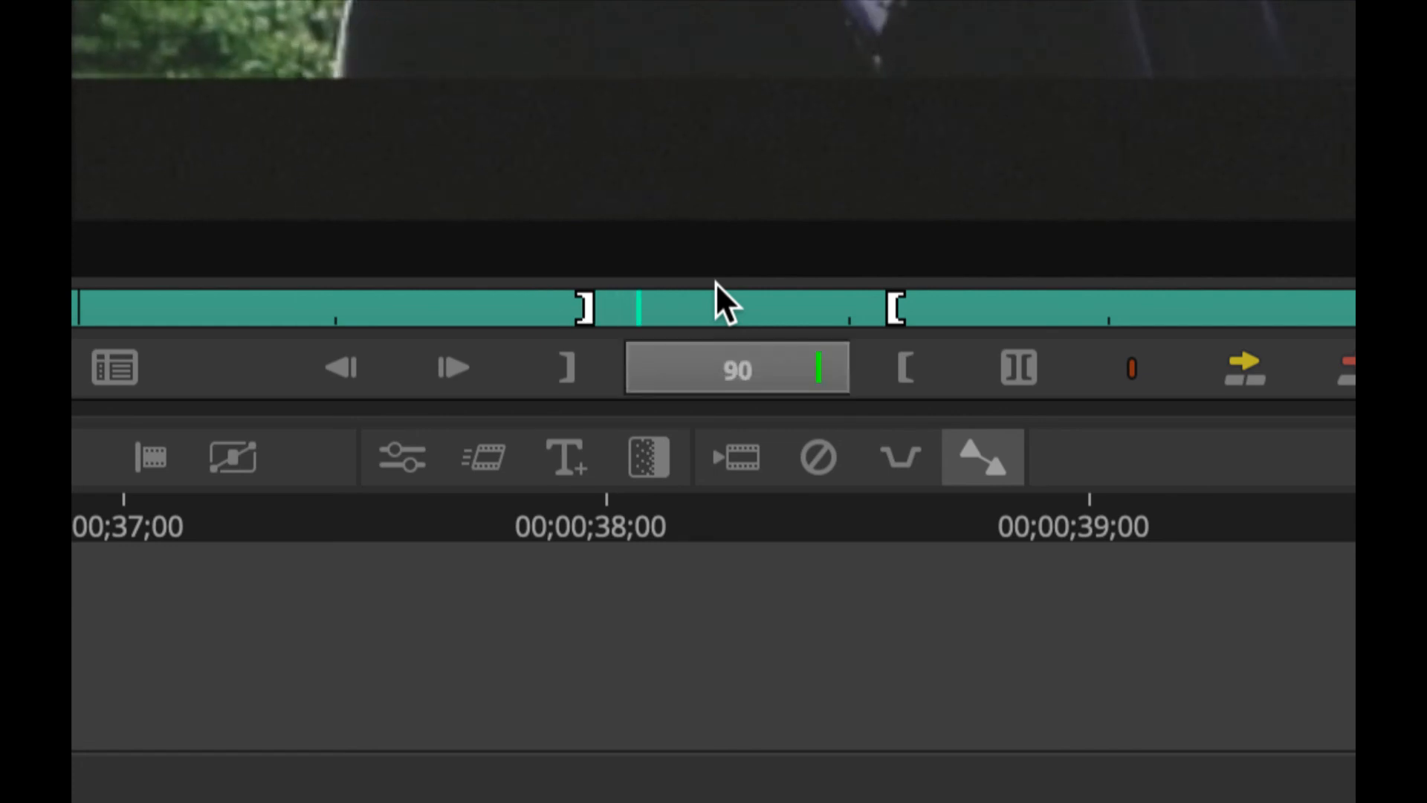
key(k)
key(o)
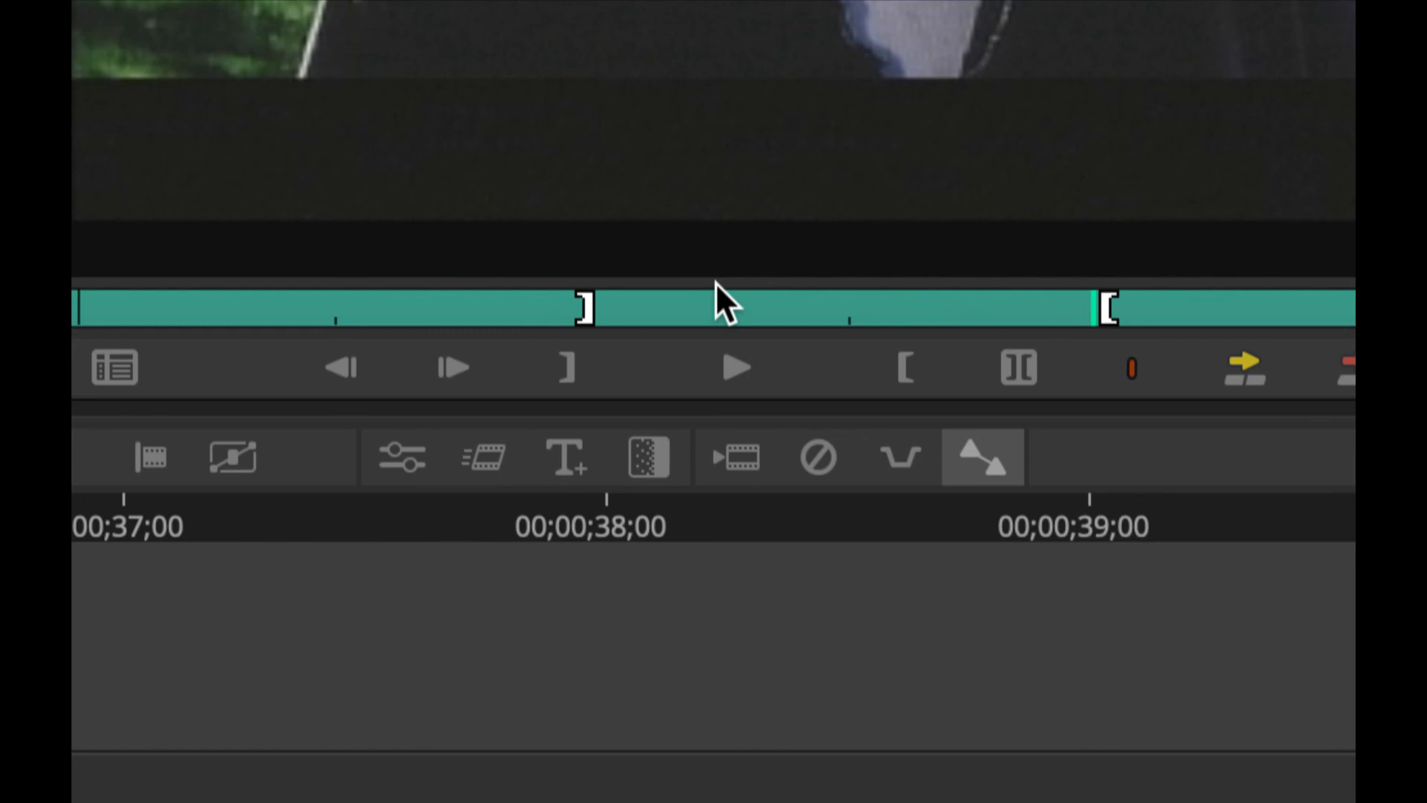
Jump back and forth between the IN and OUT marks of source clip 1/11-2, ending at the IN mark
key(q)
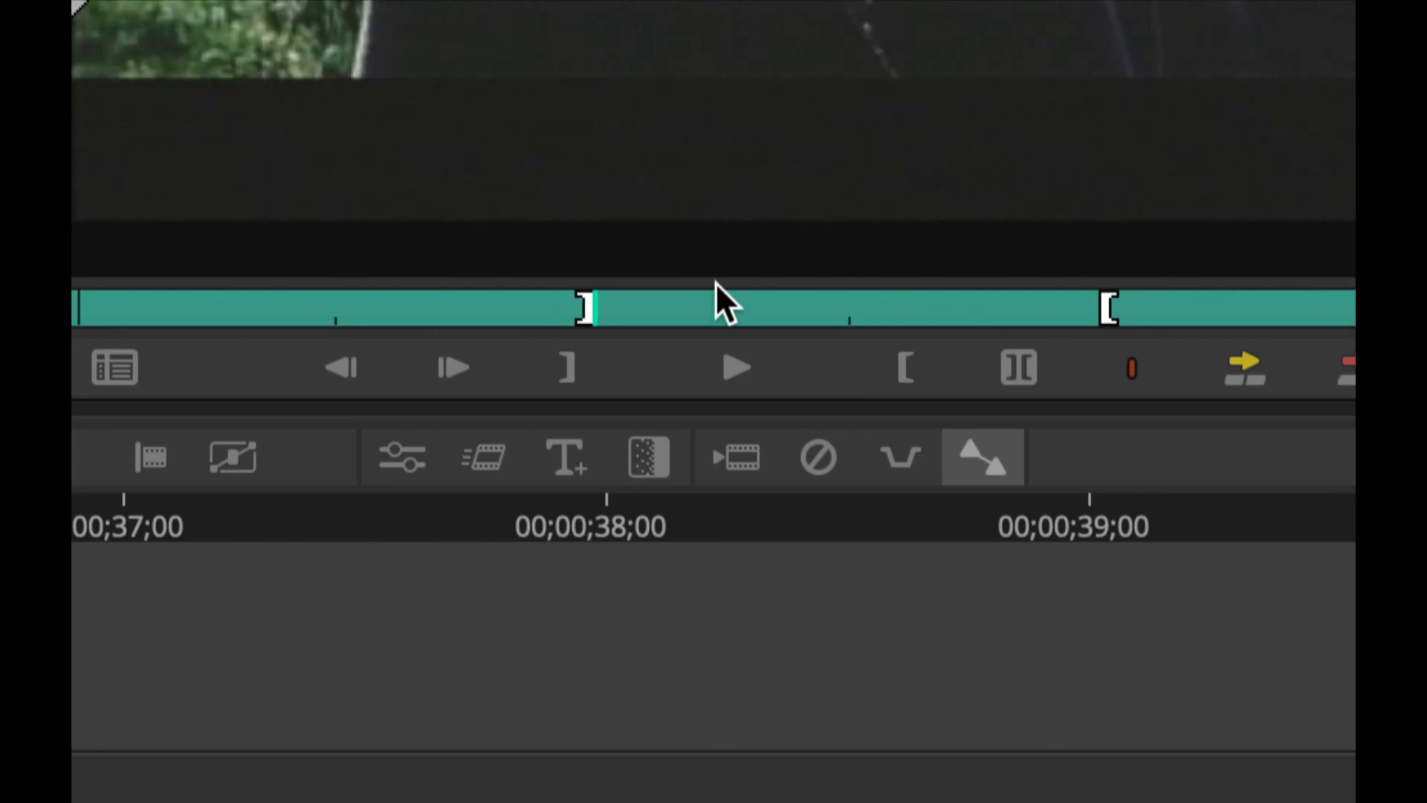
key(w)
key(q)
key(w)
key(q)
Clear the IN and OUT marks of source clip 1/11-2 one at a time and re-mark each at an earlier frame
key(d)
key(j)
key(k)
key(i)
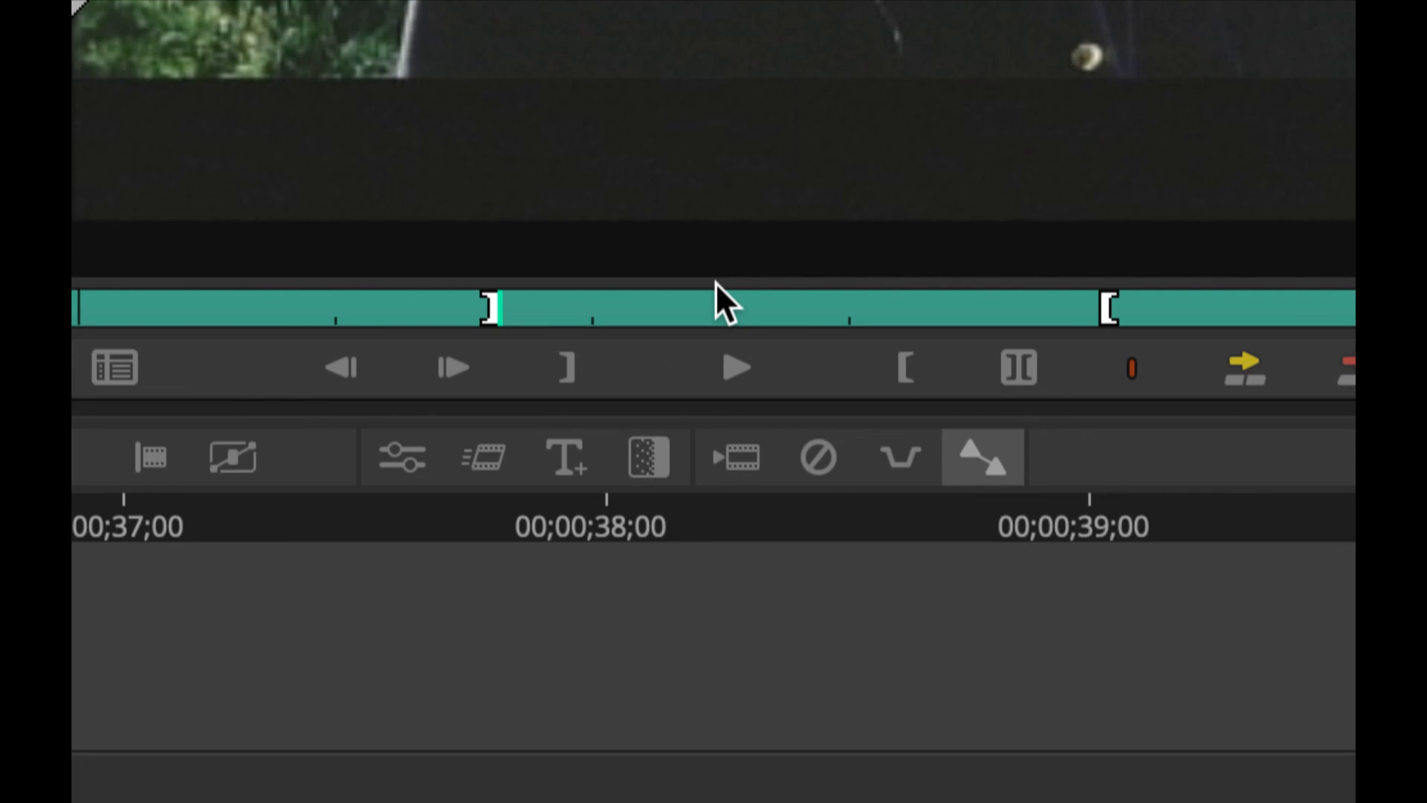
key(alt+o)
key(l)
key(k)
key(o)
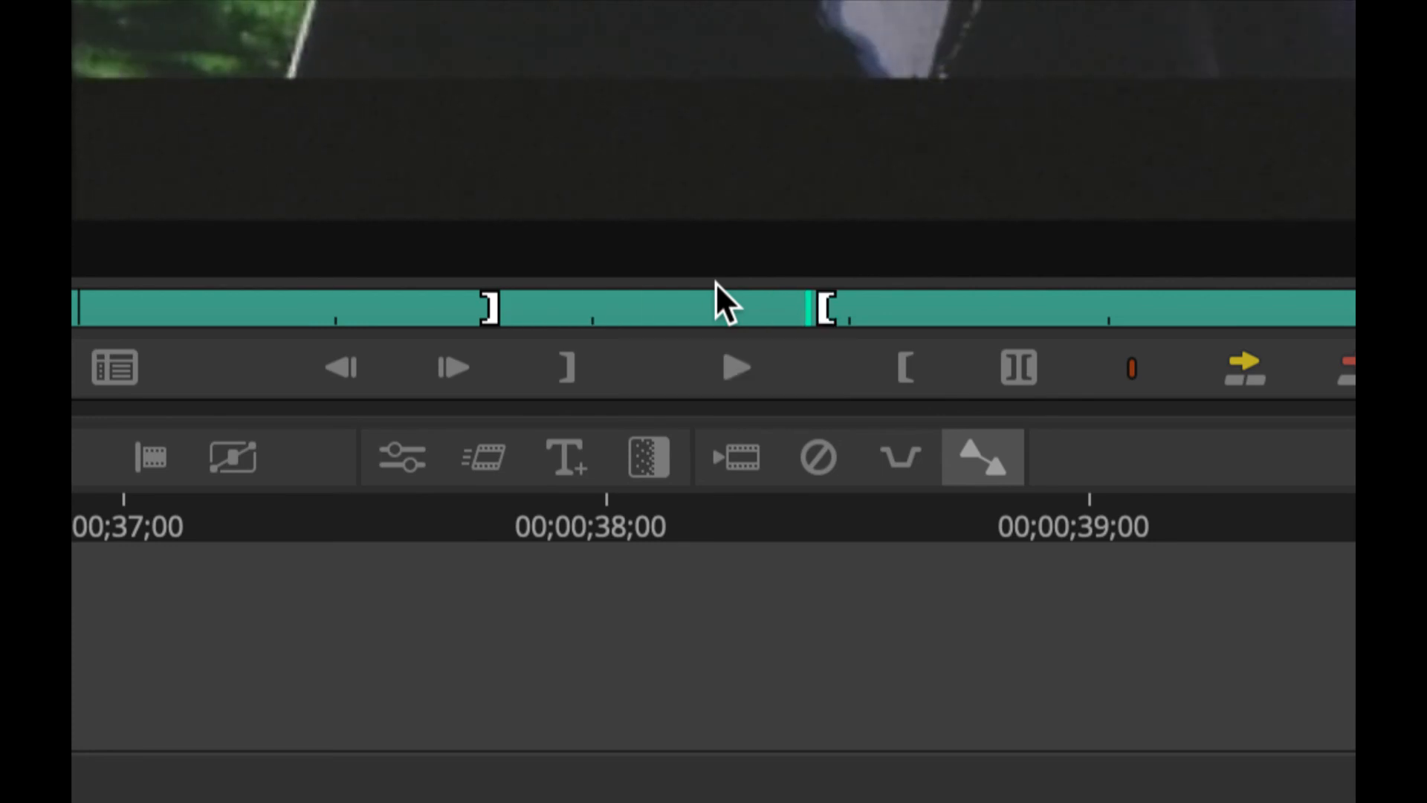
Clear both marks from source clip 1/11-2 and mark an IN point at the parked frame
key(alt+x)
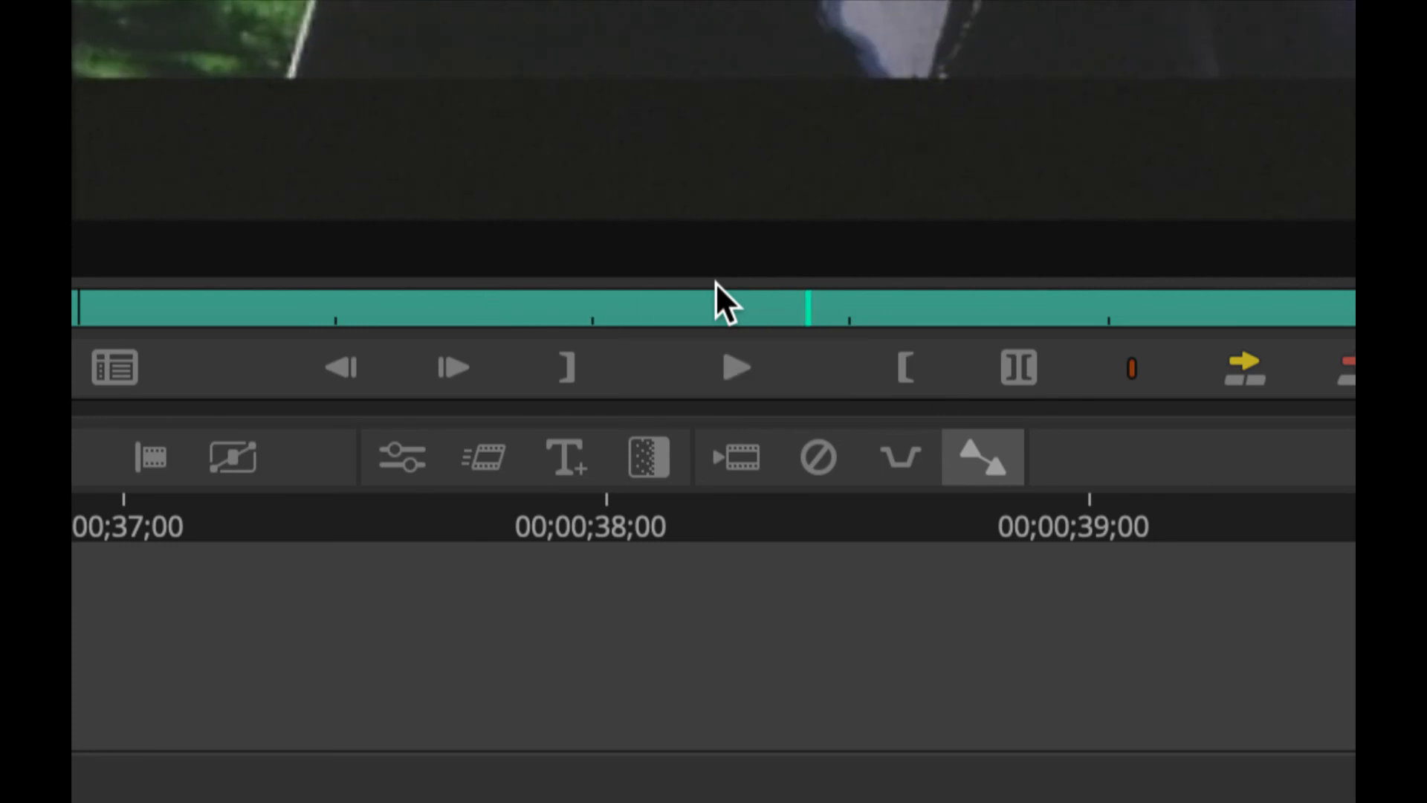
key(i)
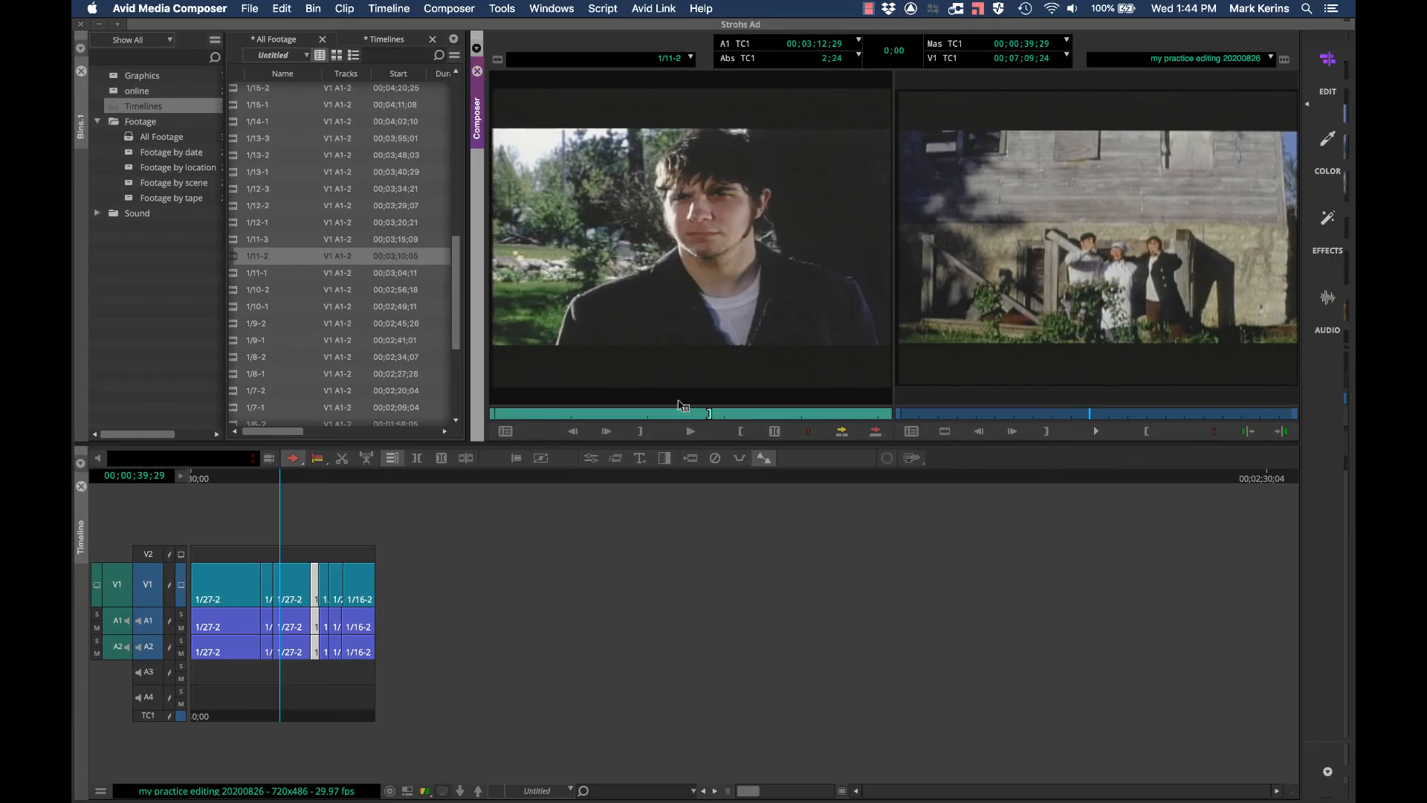
Park the sequence at 00;00;39;05 and jump in trim mode between cuts, ending at the cut from 1/27-2 to 1/22-1
key(super+bracketright)
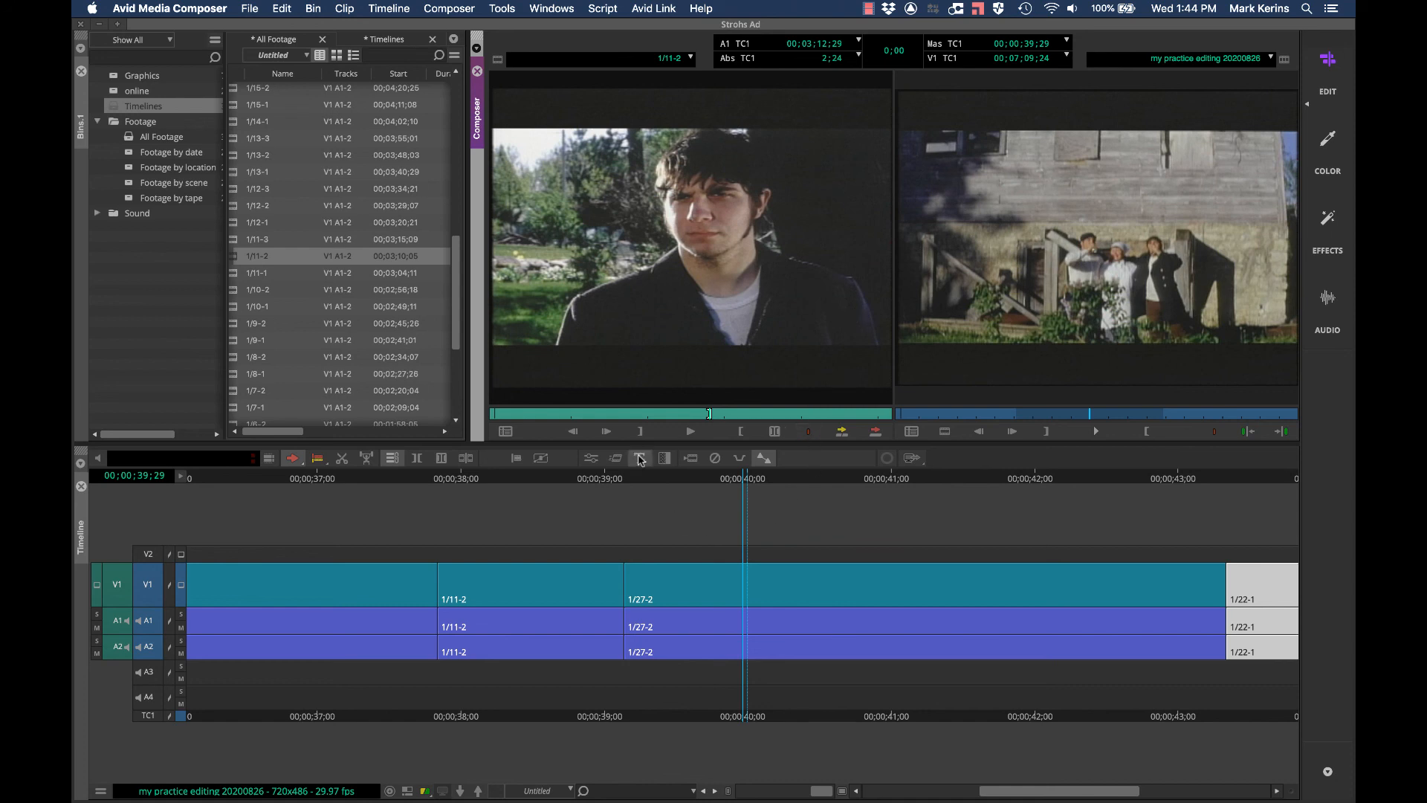
click(631, 480)
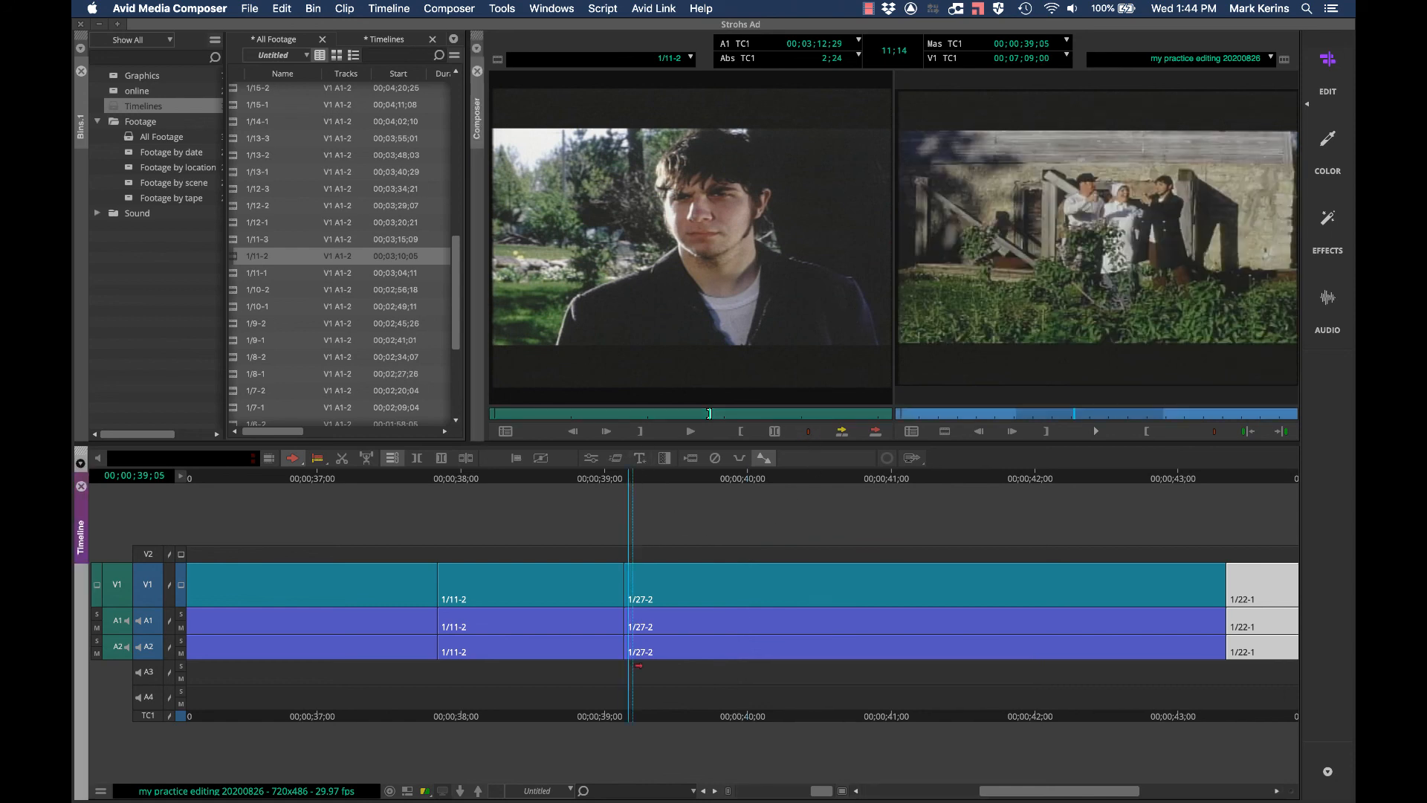
key(s)
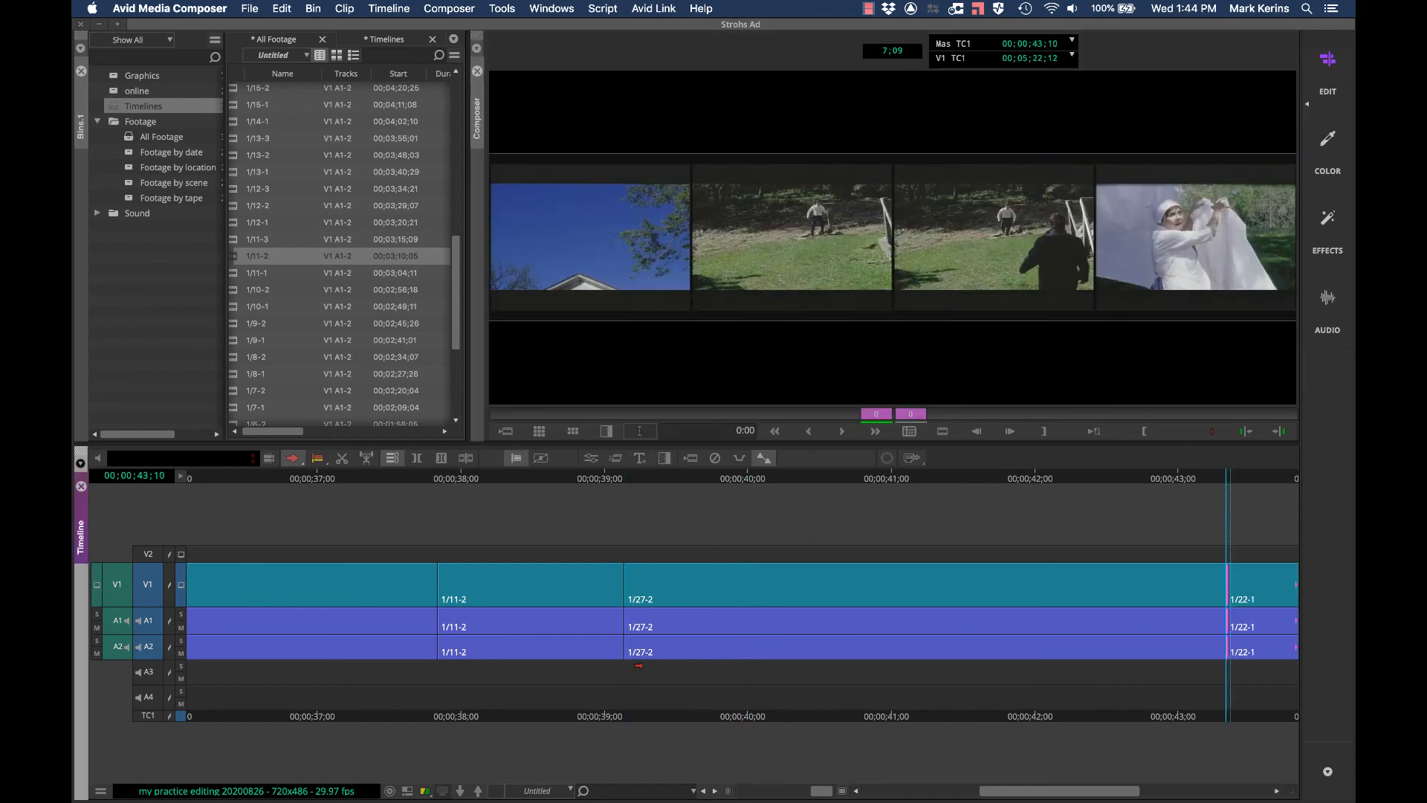
key(a)
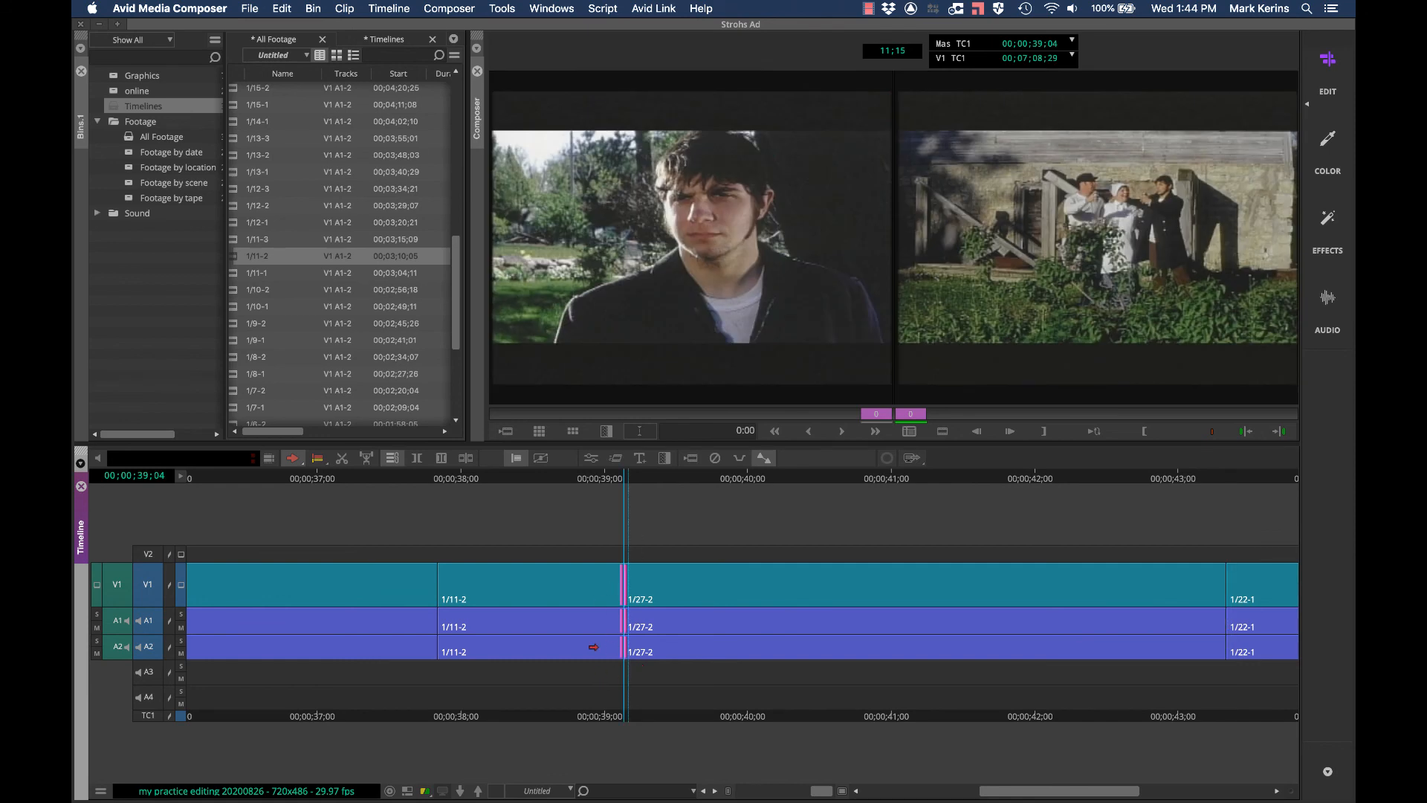
key(super+bracketleft)
key(super+bracketleft)
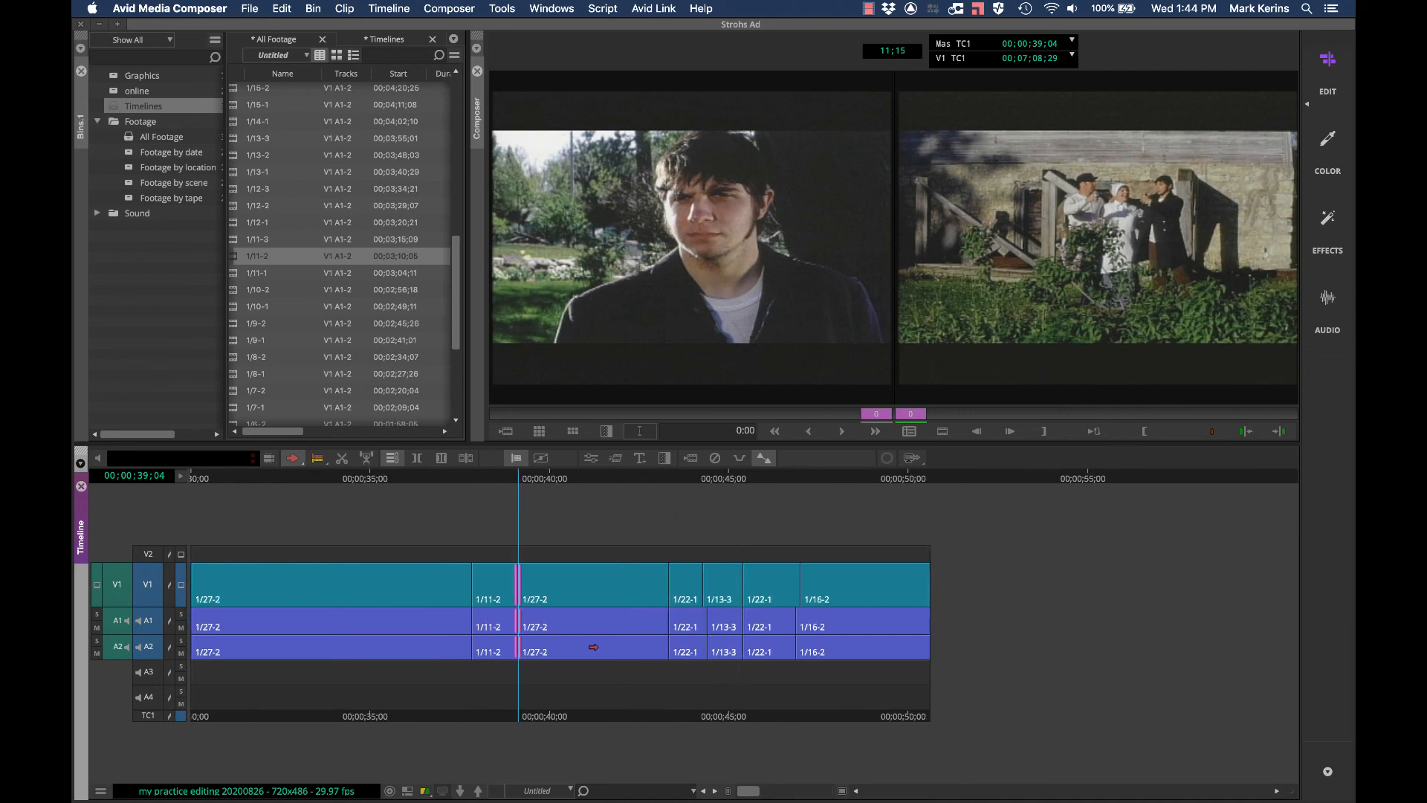
key(a)
key(s)
key(s)
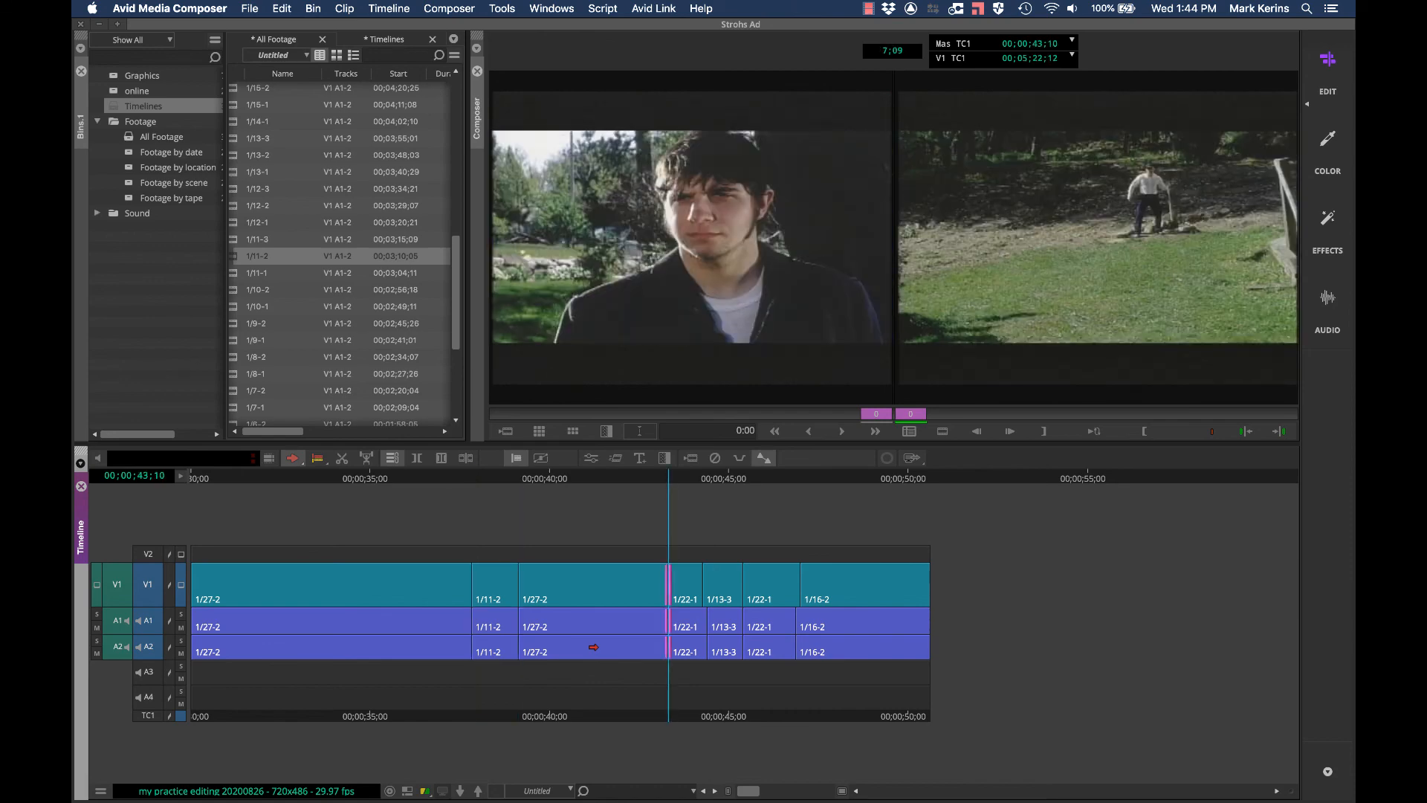
Go back to the cut from the first 1/27-2 to 1/11-2 and roll it earlier to 00;00;37;16
key(a)
key(a)
key(k+j)
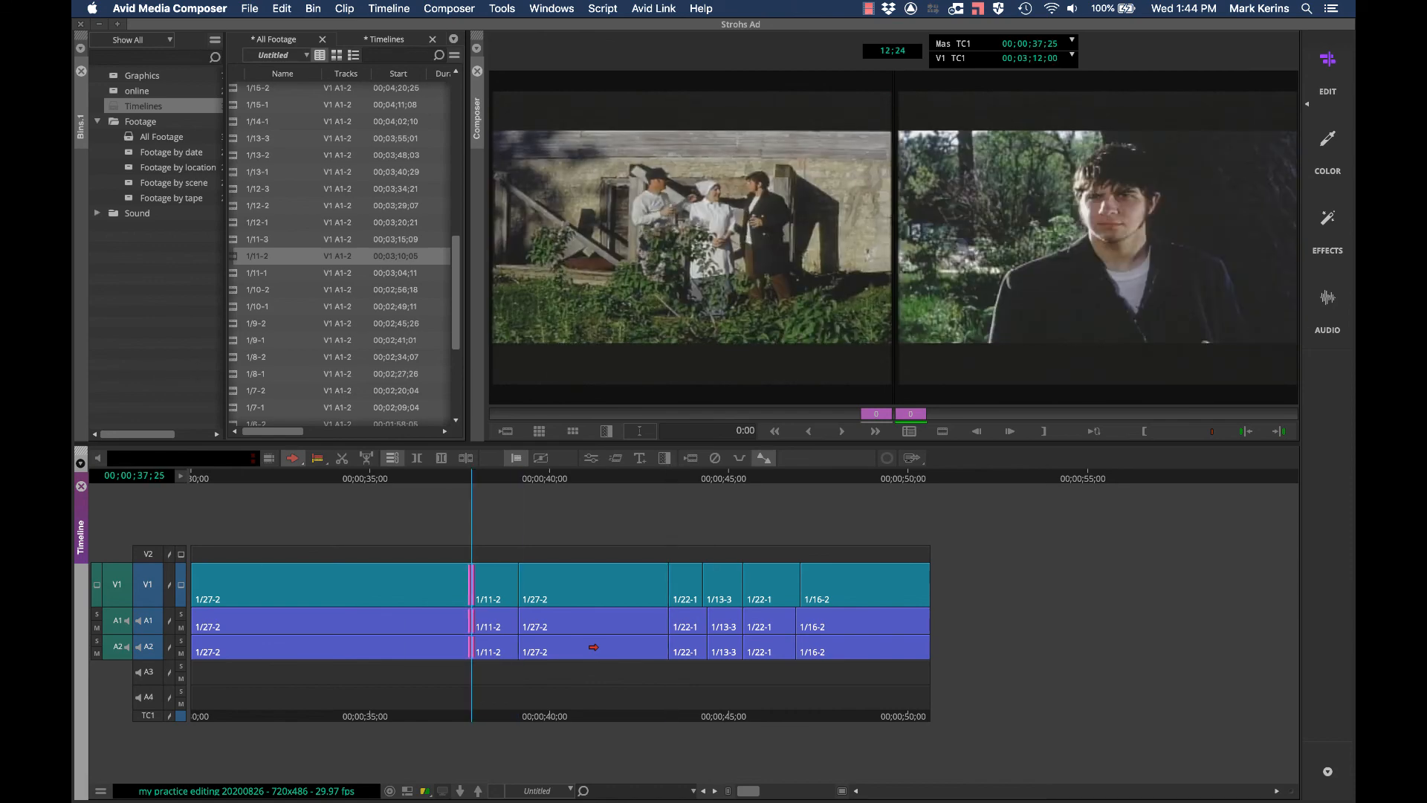
Go to the cut from 1/11-2 to the second 1/27-2 and roll it later to 00;00;39;24
key(s)
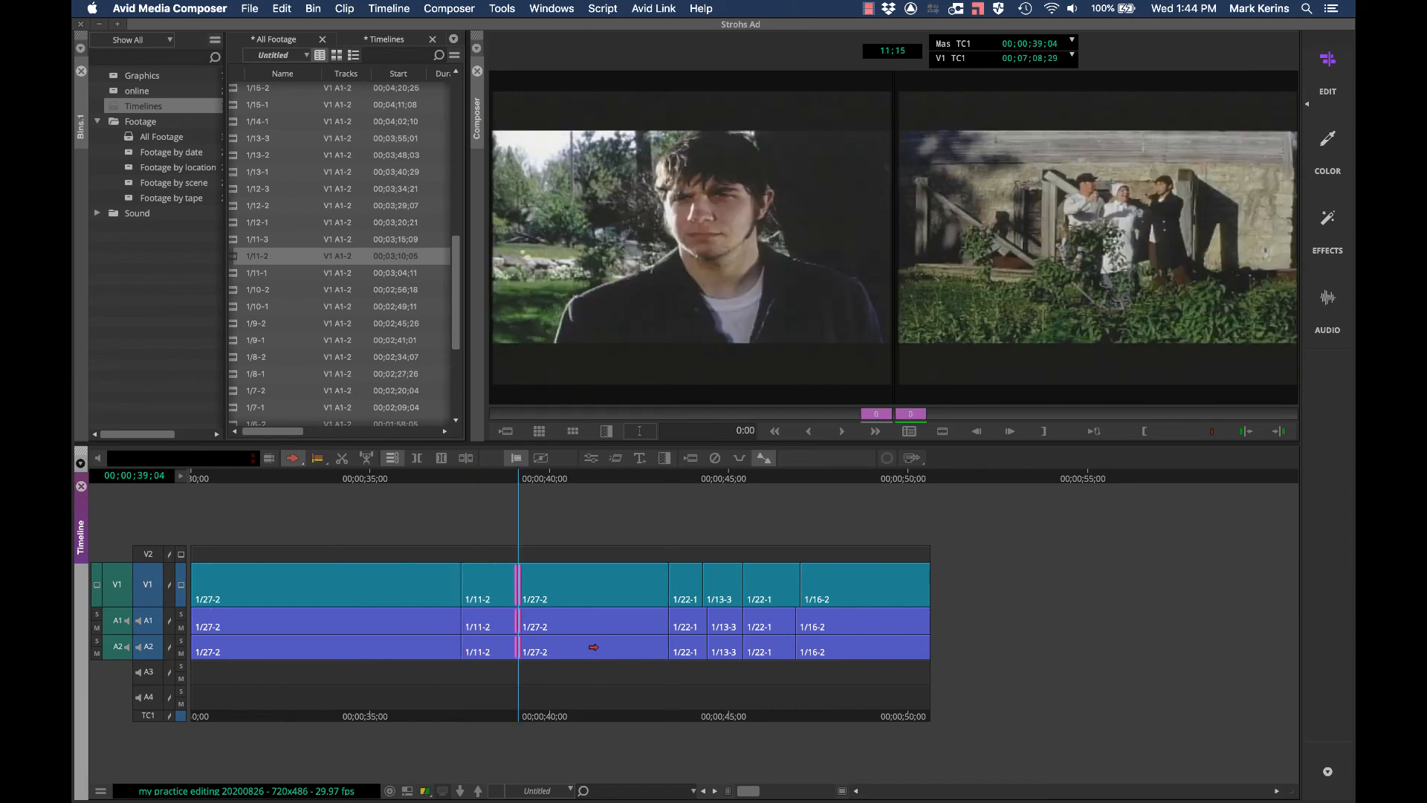
key(slash)
key(slash)
Go to the cut from the second 1/27-2 to 1/22-1 and roll it a few frames earlier, frame by frame
key(s)
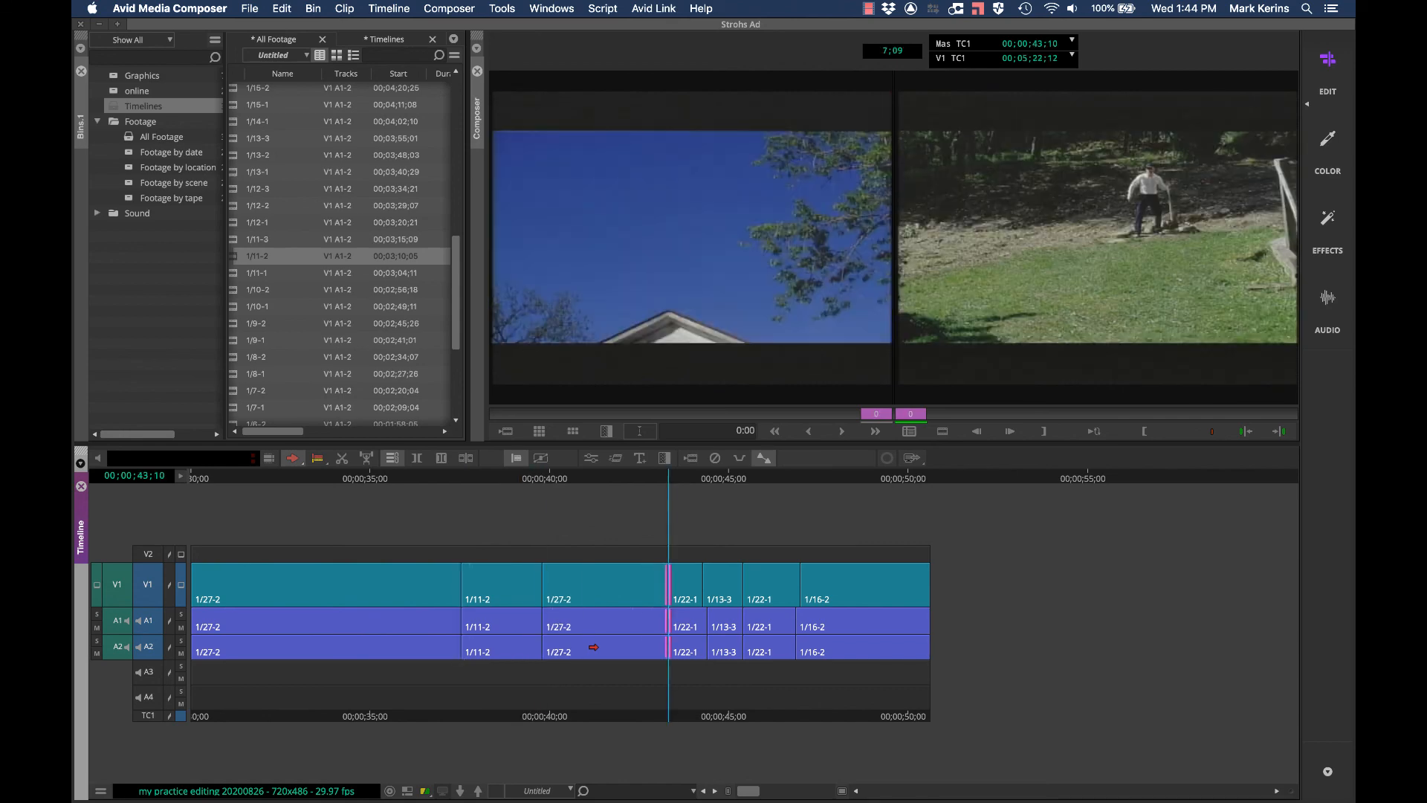
key(comma)
key(comma)
key(comma)
key(comma)
key(comma)
key(comma)
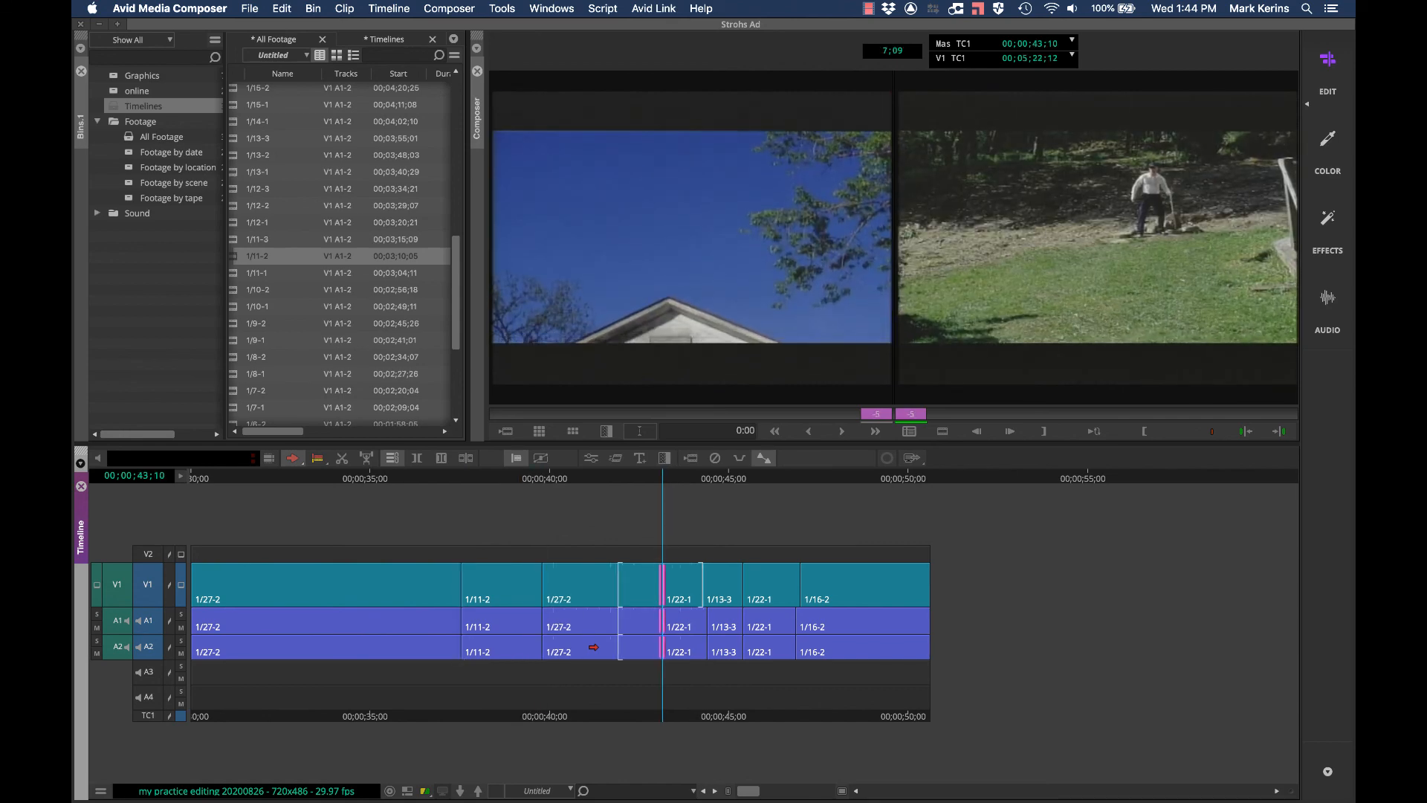
Return to the cut before 1/11-2, leave trim mode and jump between edit points, ending at the sequence start
key(a)
key(a)
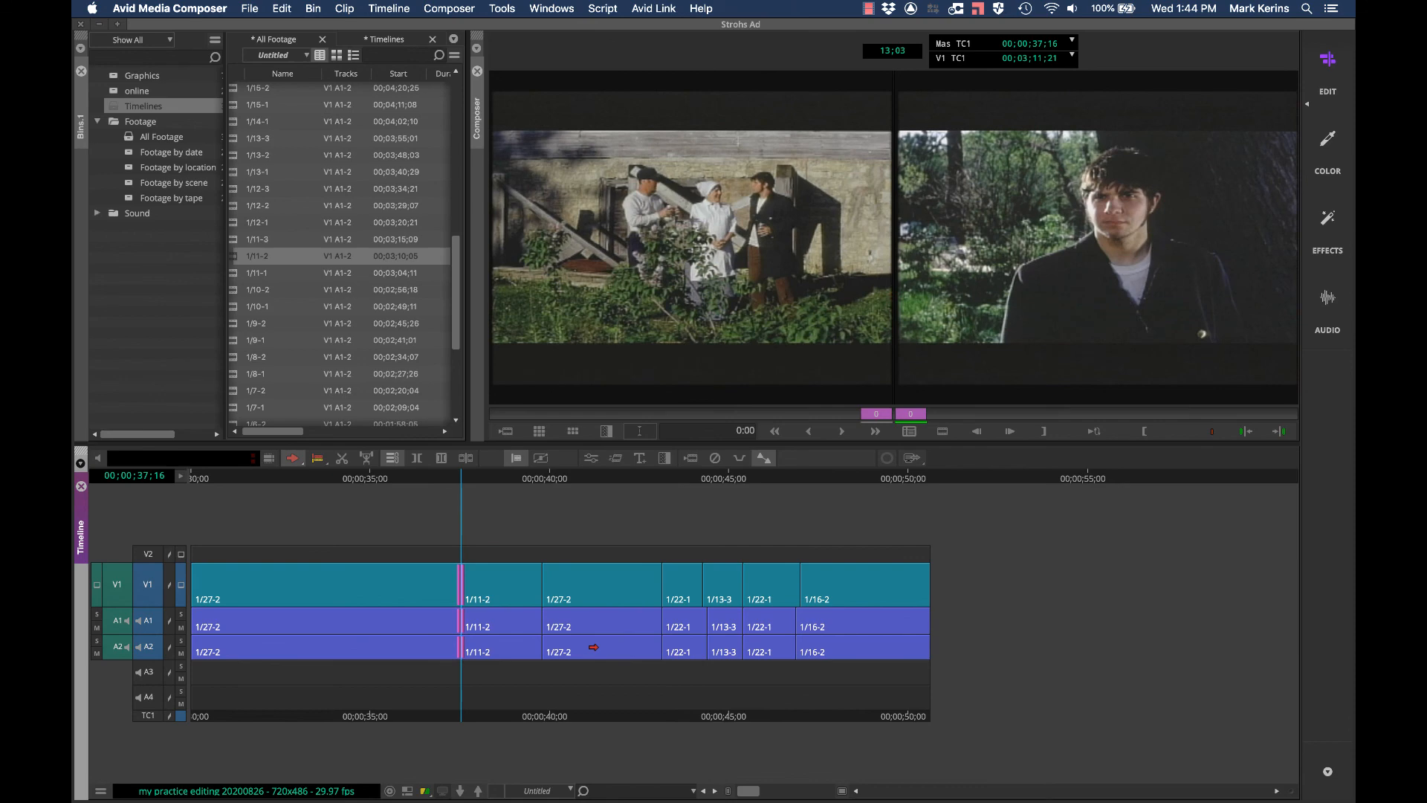
key(u)
key(a)
key(s)
key(s)
key(s)
key(s)
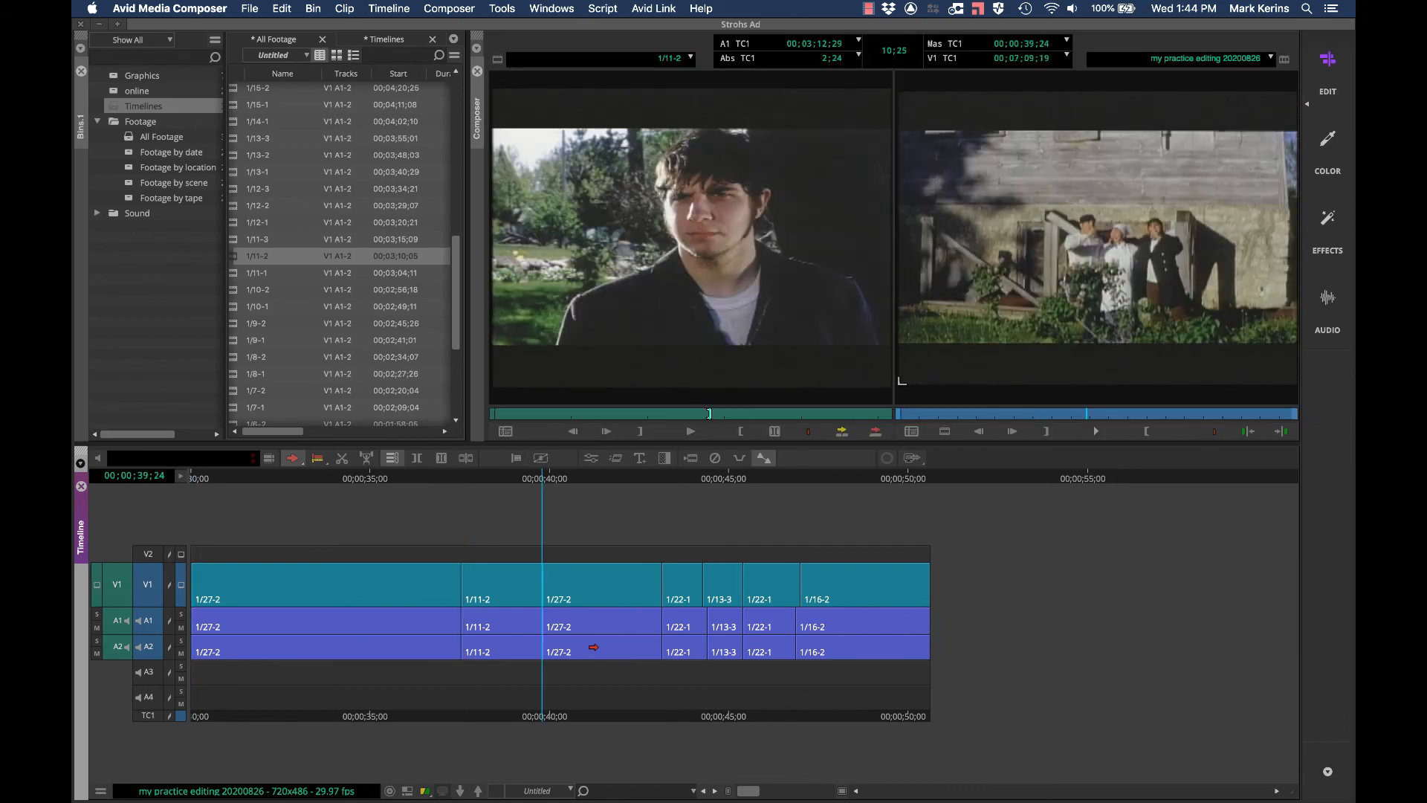
key(a)
key(a)
key(a)
key(a)
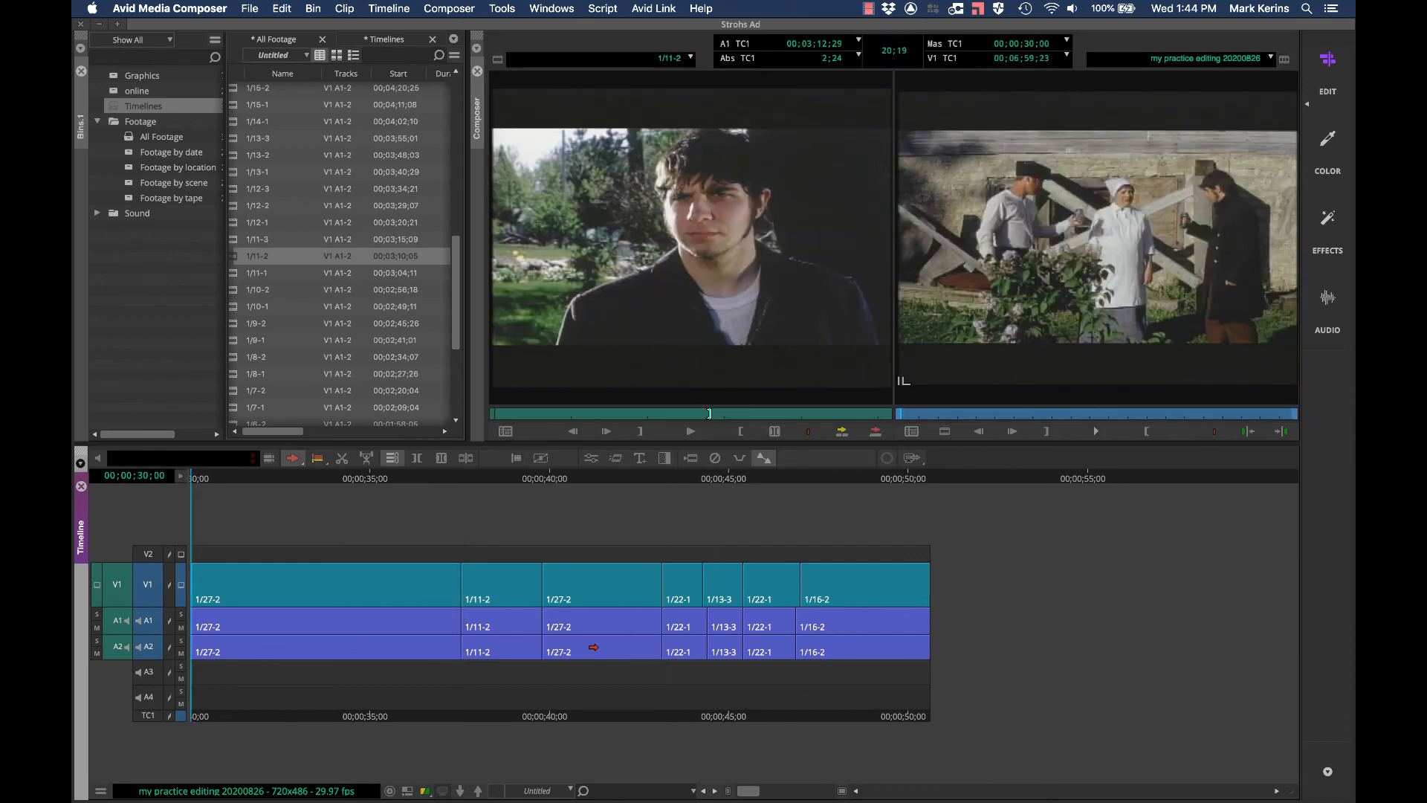
Jump forward through the edit points to 00;00;46;26 and back to the cut at 00;00;39;24
key(s)
key(s)
key(s)
key(s)
key(s)
key(s)
key(s)
key(s)
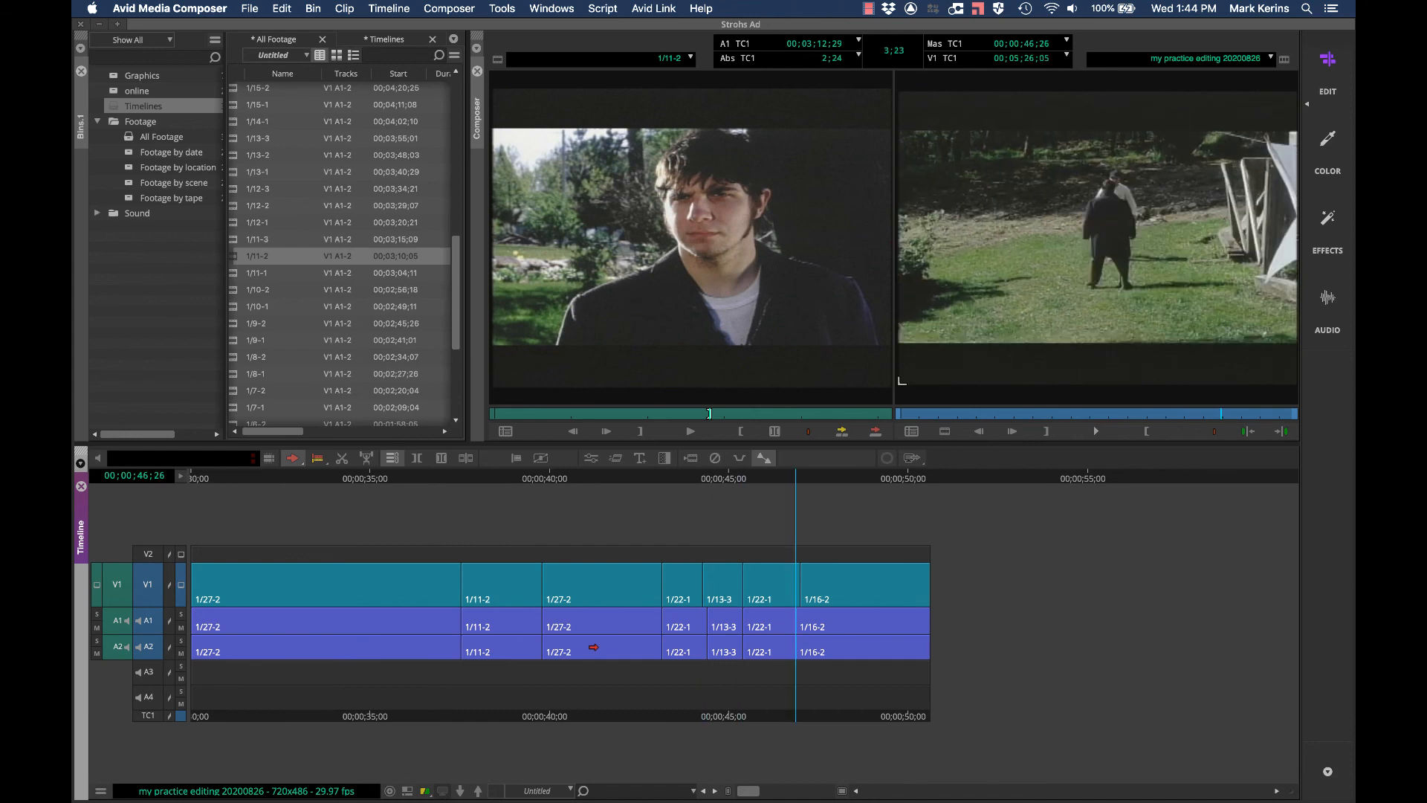
key(a)
key(a)
key(a)
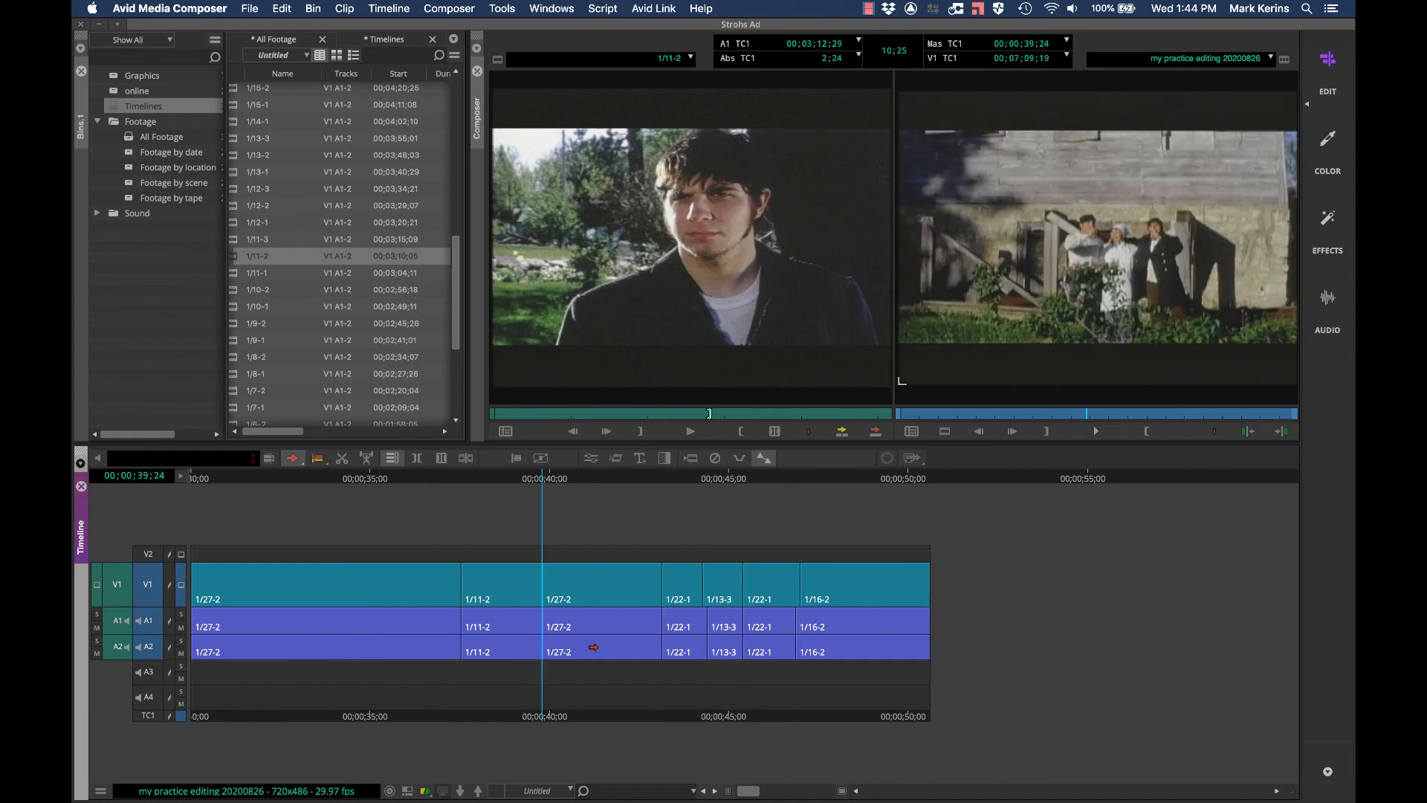
Jump forward to the audio cut into 1/16-2 at 00;00;46;26 and zoom the timeline in on it
key(s)
key(s)
key(s)
key(s)
key(ctrl+])
key(ctrl+])
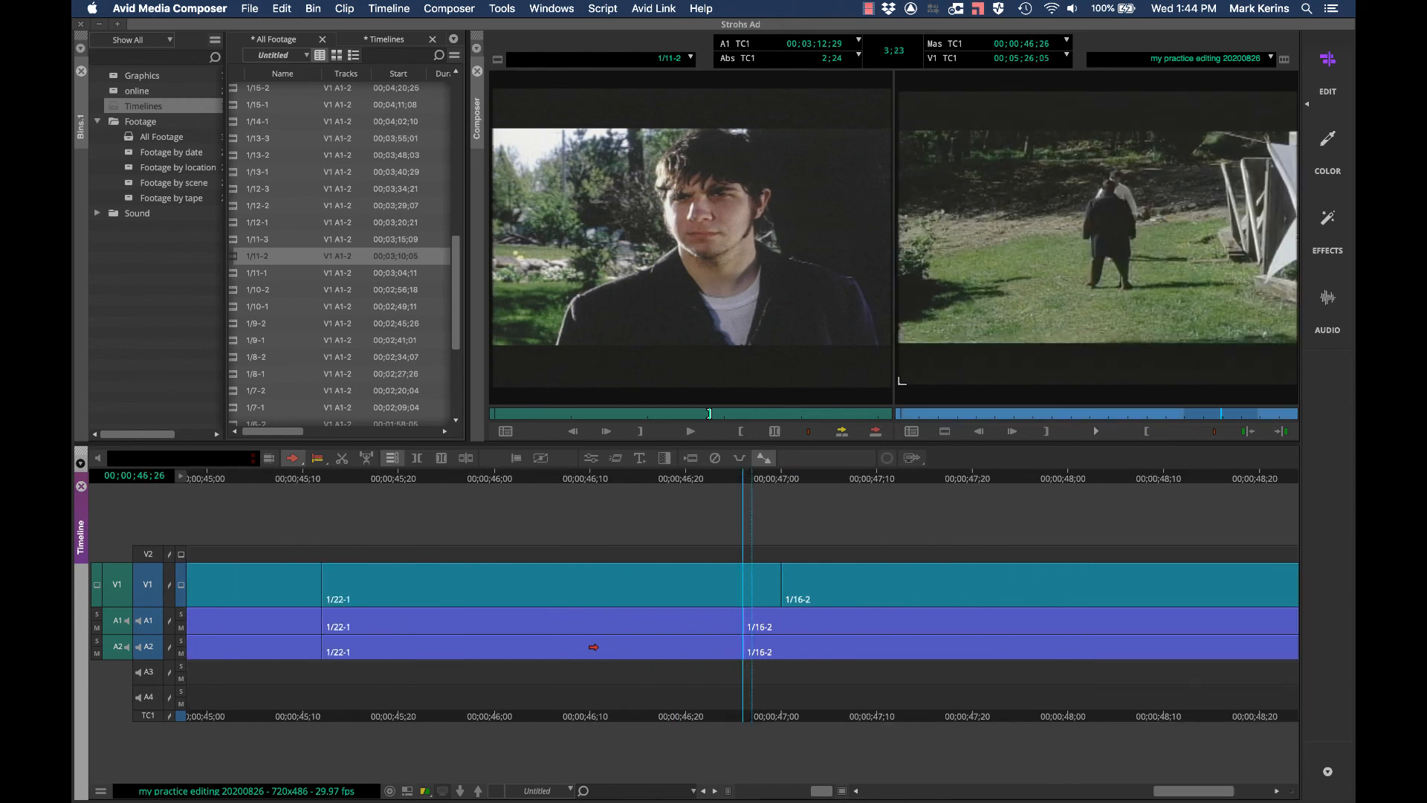
Zoom the timeline out and jump between the edit points around 1/16-2, ending back at 00;00;44;12
key(ctrl+[)
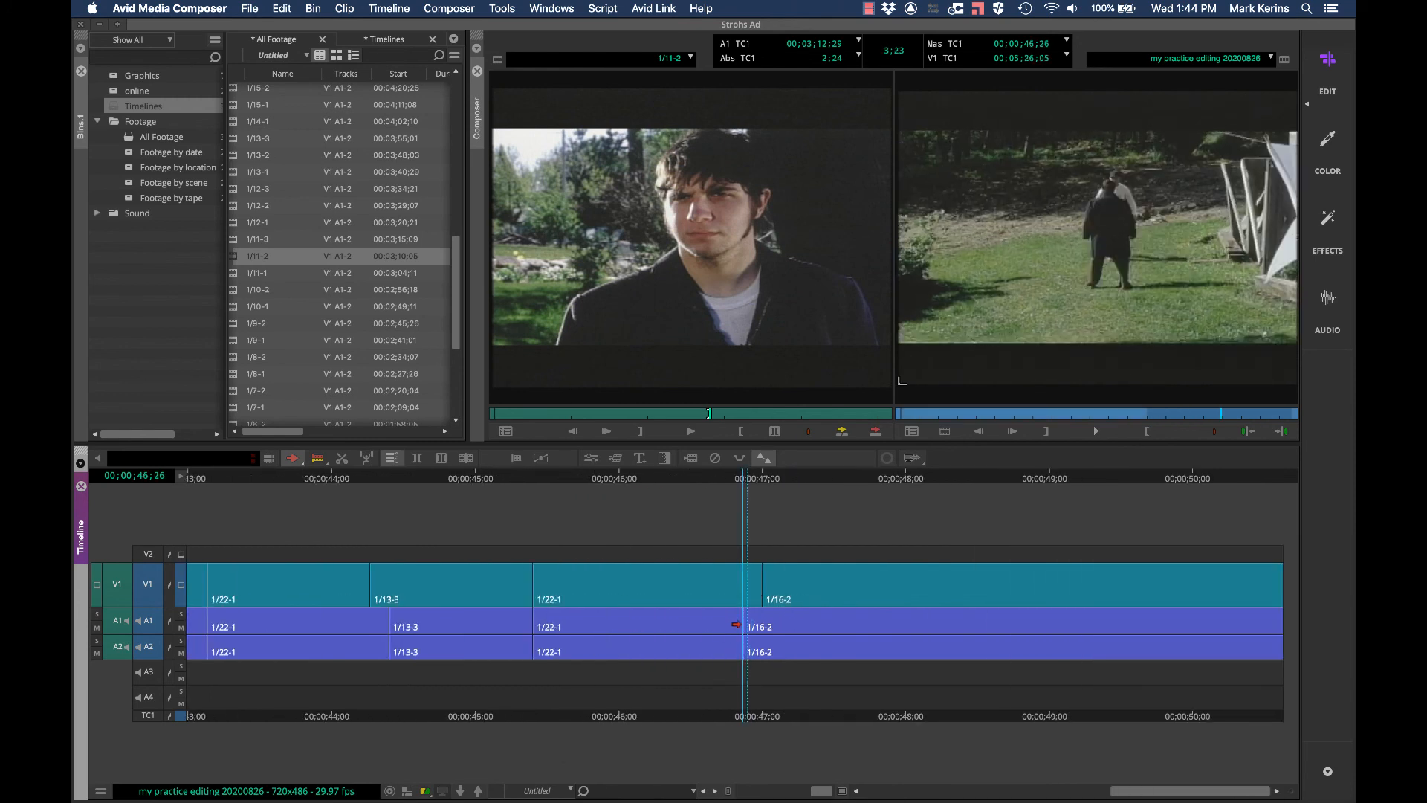
key(super+[)
key(super+])
key(s)
key(a)
key(a)
key(s)
key(s)
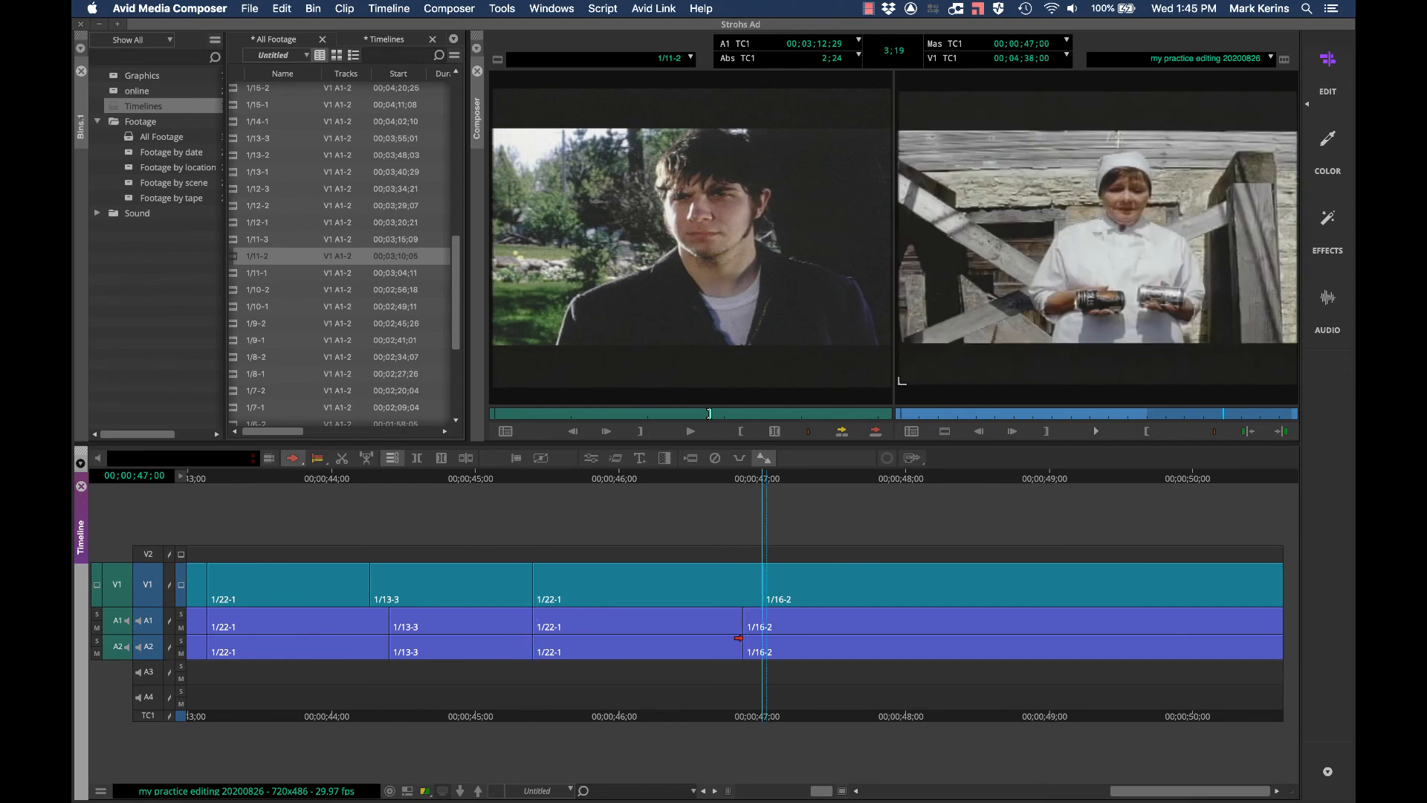
key(a)
key(a)
key(a)
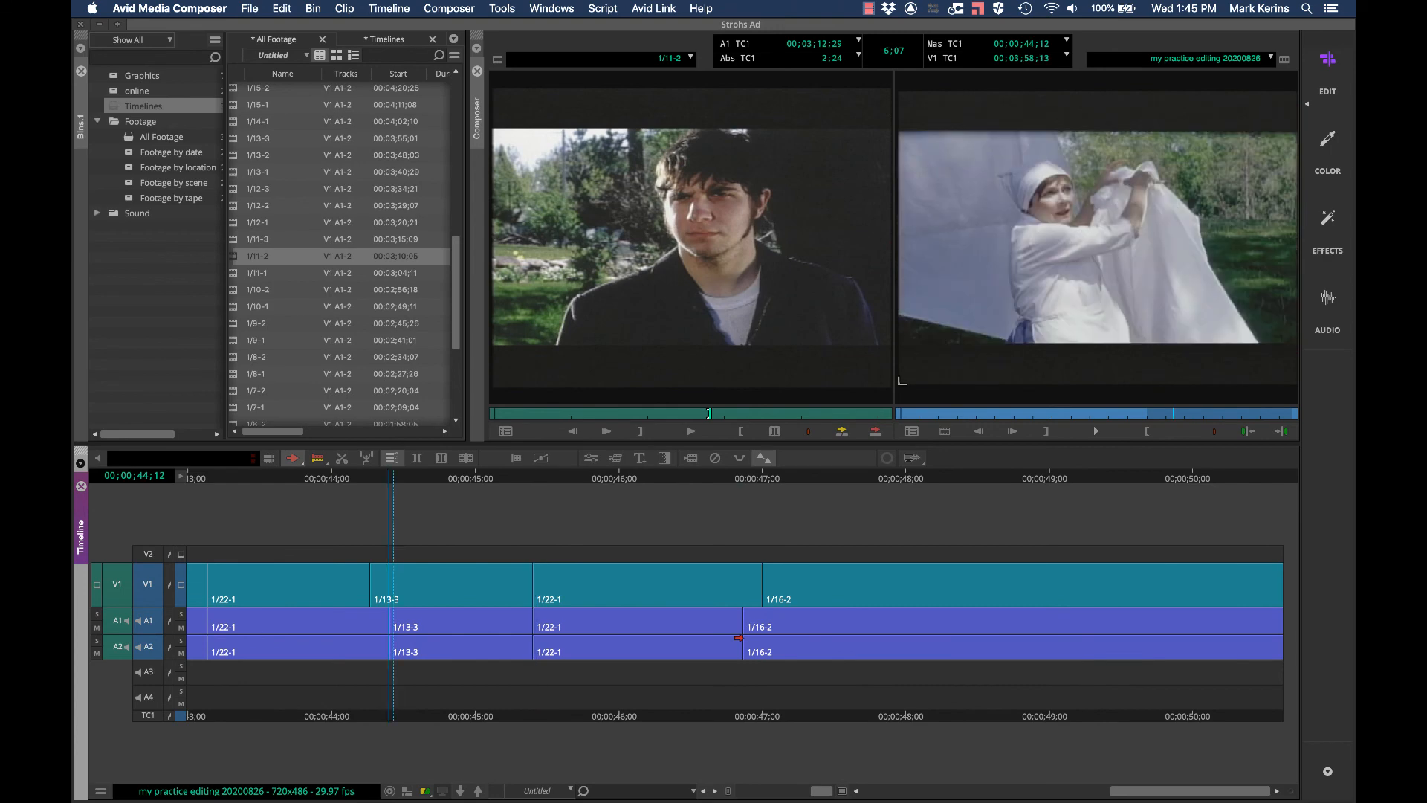
Jump forward three edit points and back to the audio cut into 1/13-3, and zoom the timeline out to the whole sequence
key(s)
key(s)
key(s)
key(a)
key(a)
key(a)
key(Up)
key(Up)
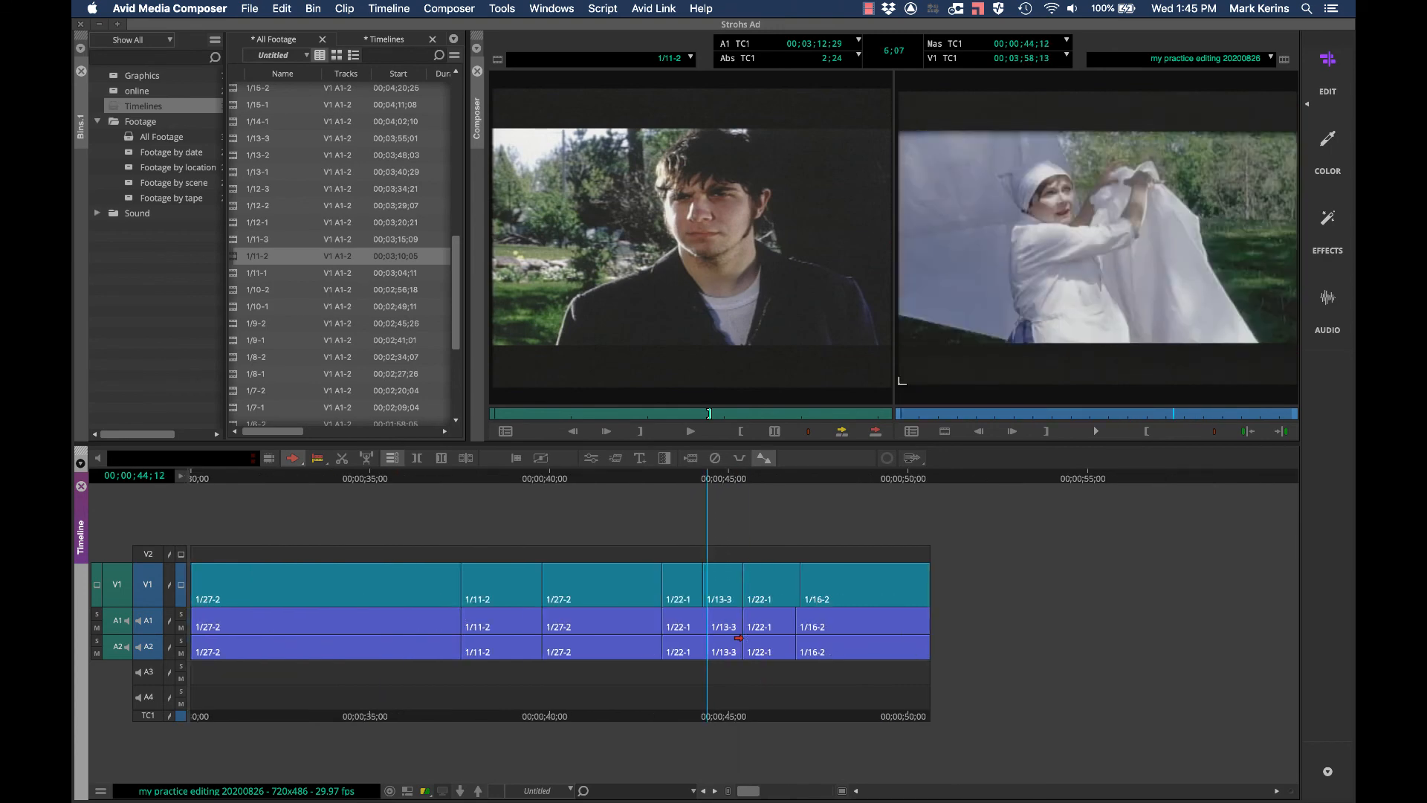
key(ctrl+[)
key(ctrl+])
Jump back to the start of 1/11-2, step back and forth through the edit points, and stop at the 00;00;39;24 cut
key(a)
key(a)
key(a)
key(a)
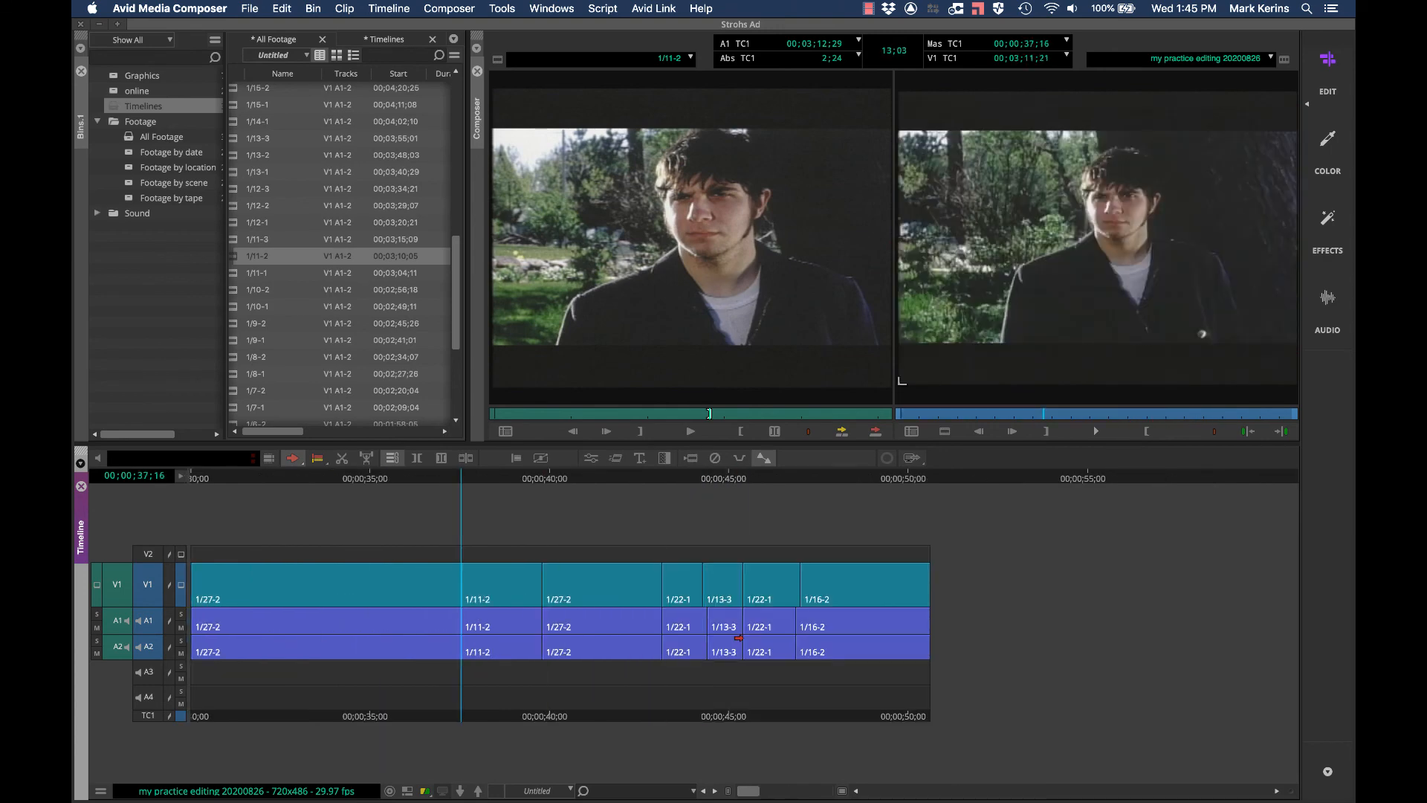
key(s)
key(s)
key(s)
key(a)
key(a)
key(a)
key(s)
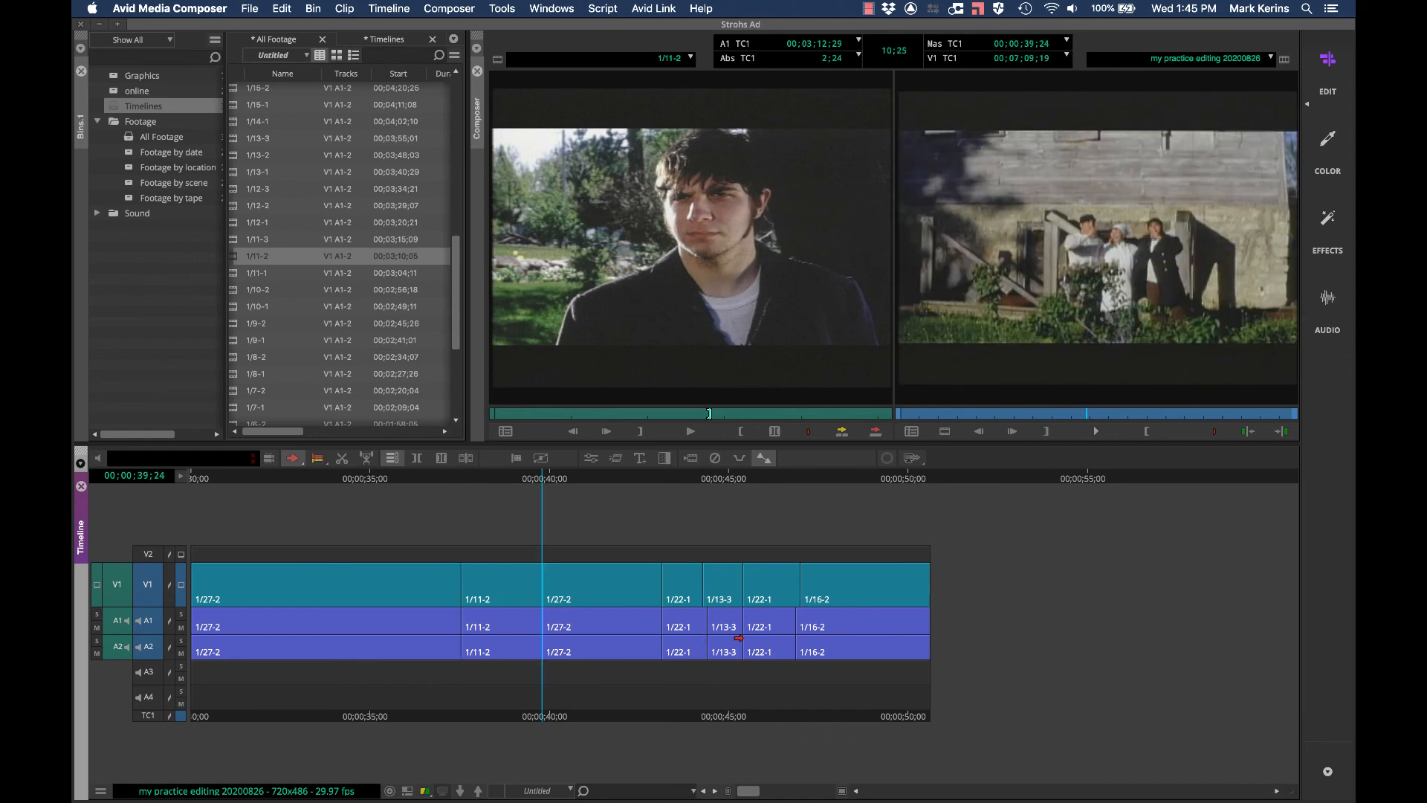
Enter trim mode on the cut between 1/11-2 and the second 1/27-2 and roll it 30 frames earlier in ten-frame increments
key(u)
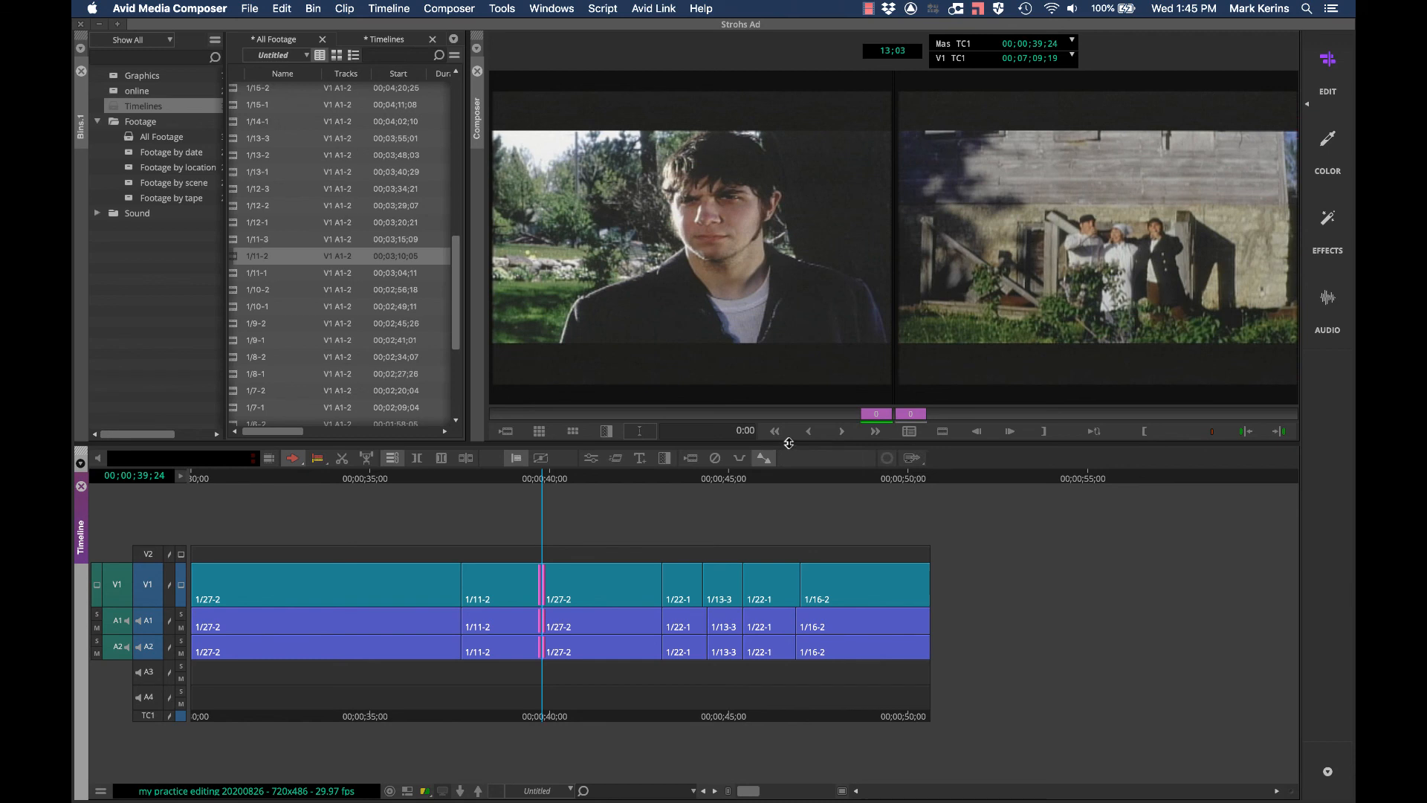
key(m)
key(m)
key(m)
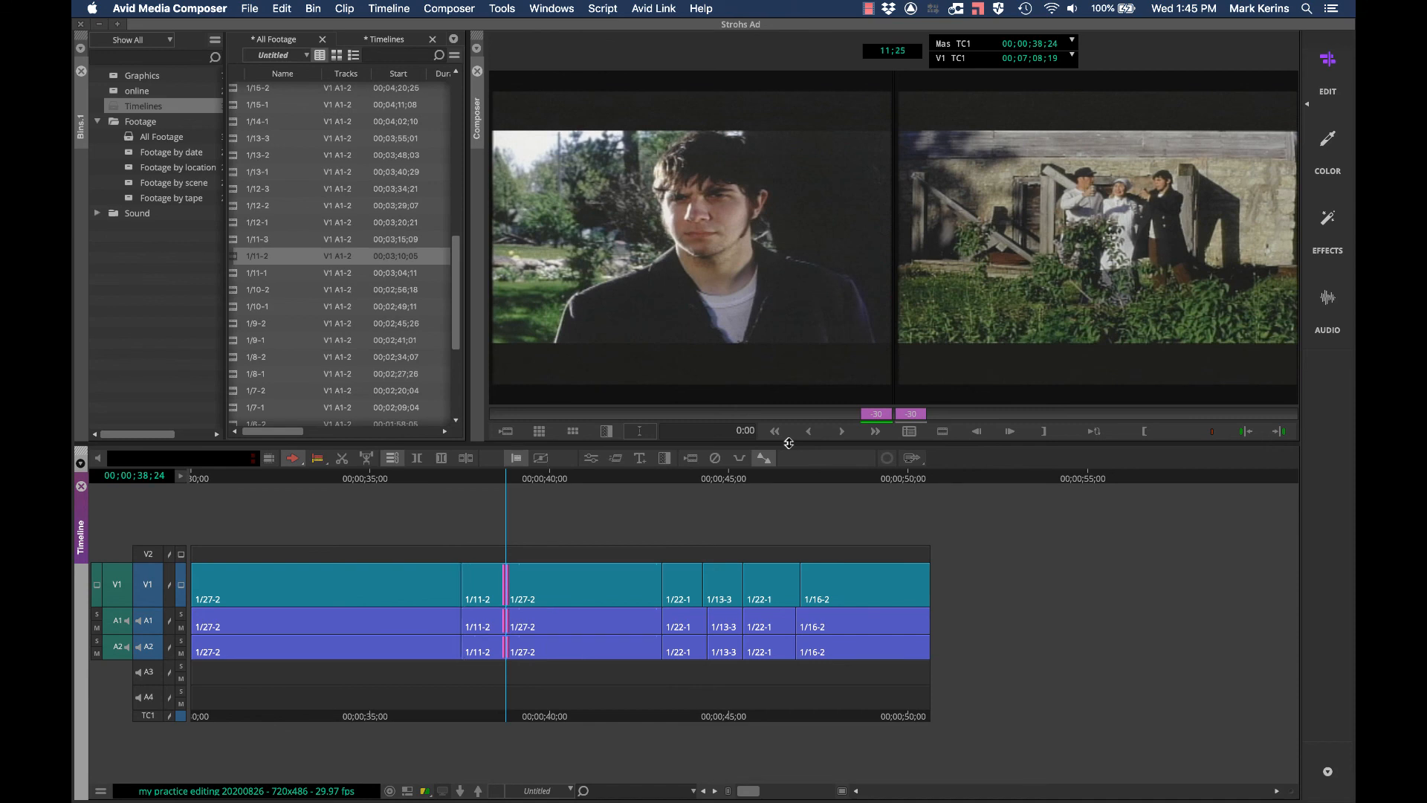
Roll the cut after 1/11-2 several frames earlier, frame by frame, and roll it the same amount later again
key(comma)
key(comma)
key(comma)
key(comma)
key(comma)
key(comma)
key(comma)
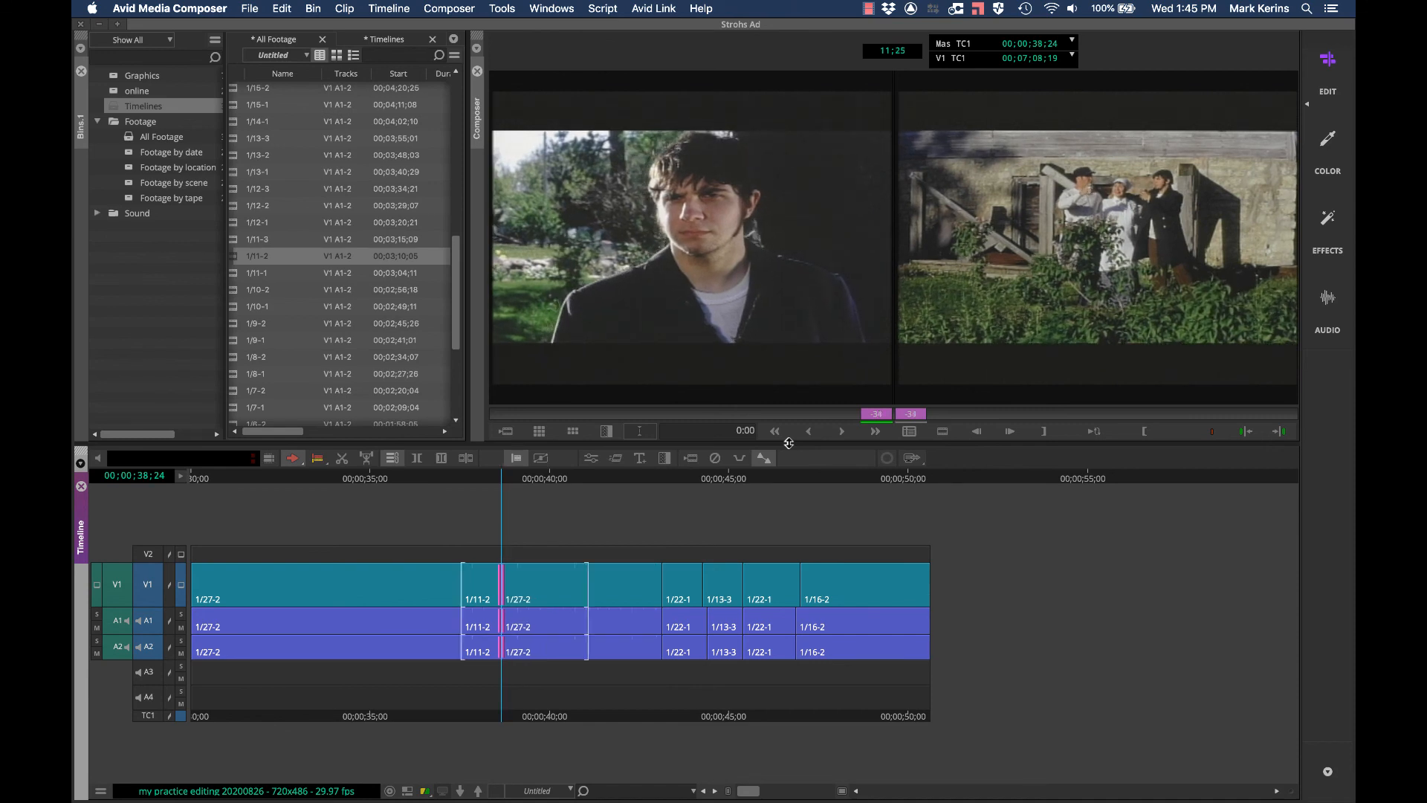
key(period)
key(period)
key(period)
key(period)
key(period)
key(period)
key(period)
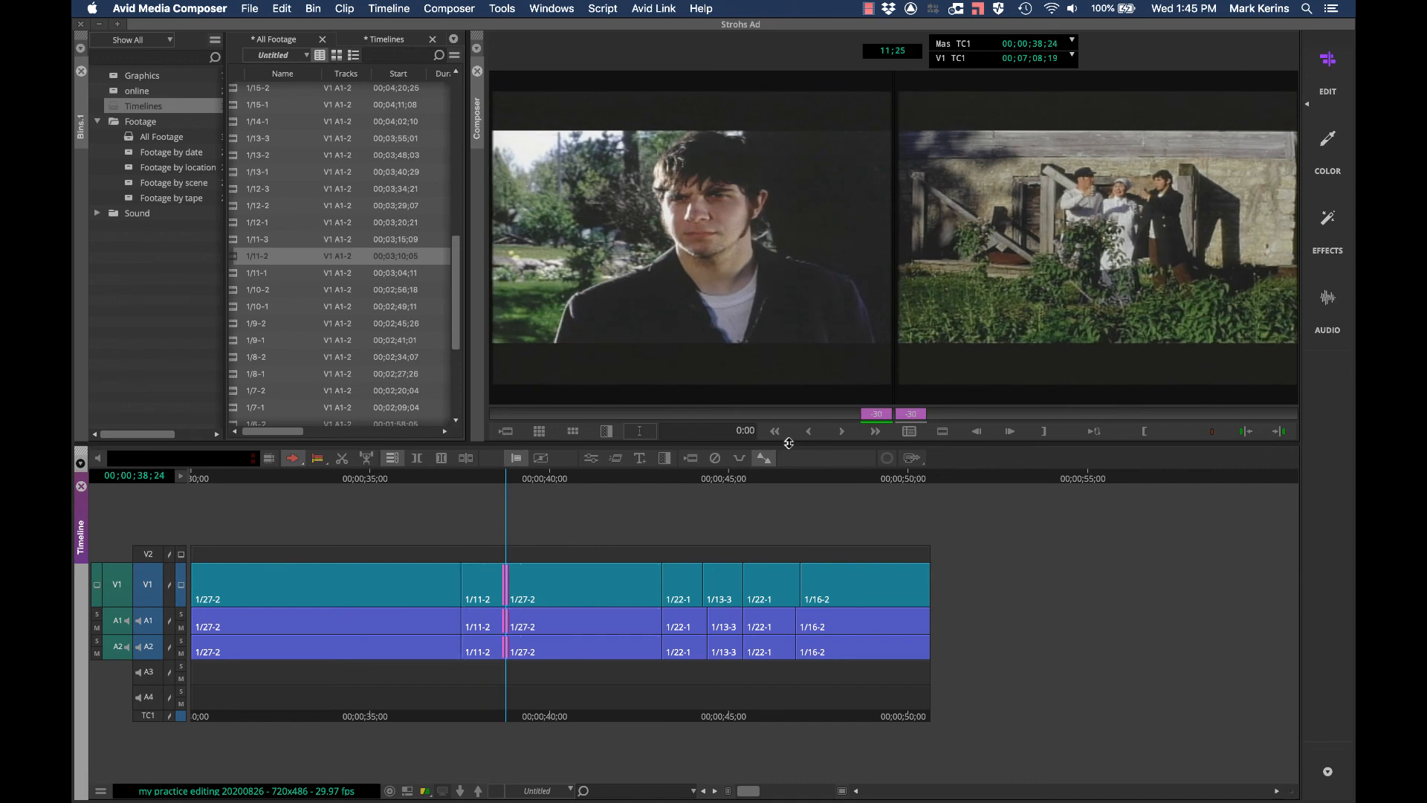
Roll the cut after 1/11-2 later in ten-frame increments to 00;00;40;14 and leave trim mode
key(slash)
key(slash)
key(slash)
key(slash)
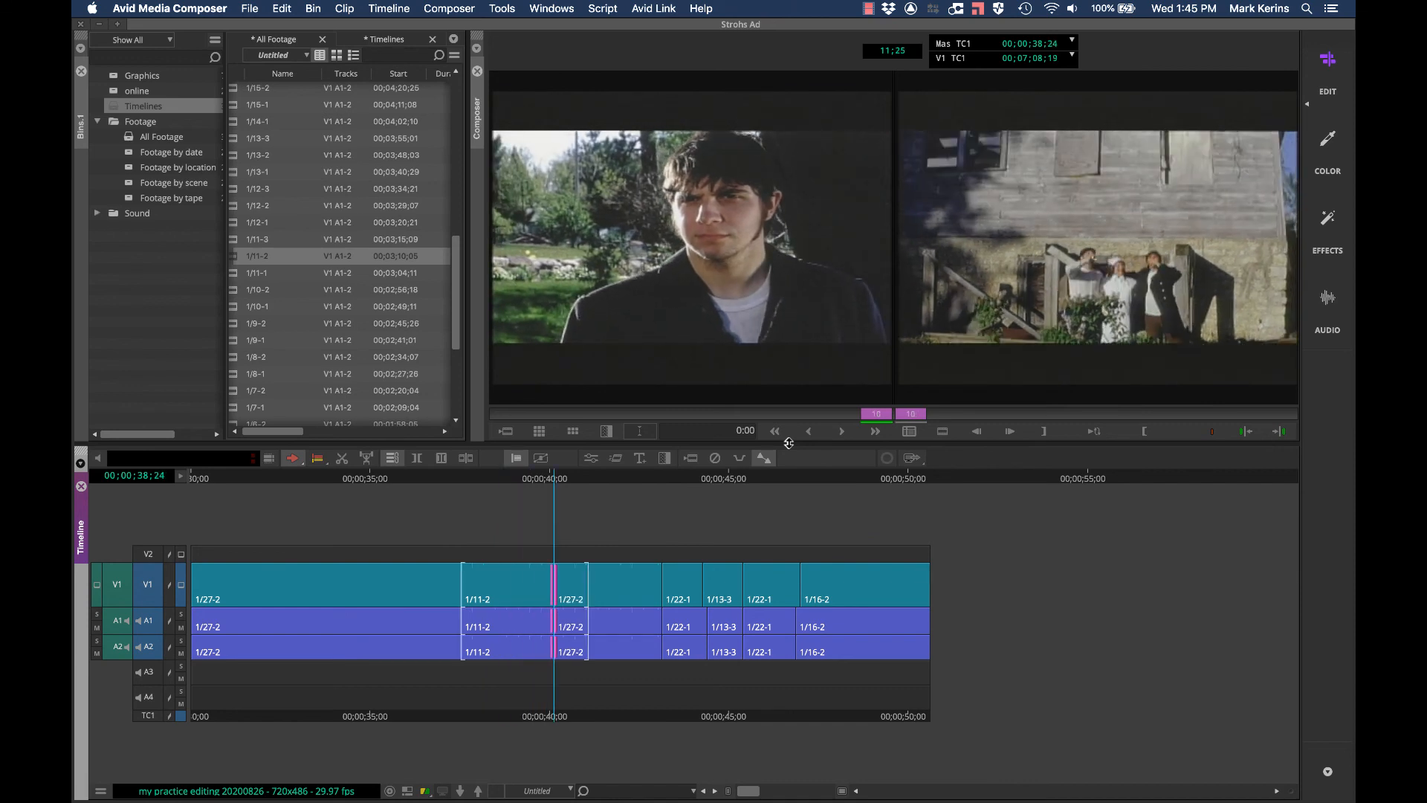
key(slash)
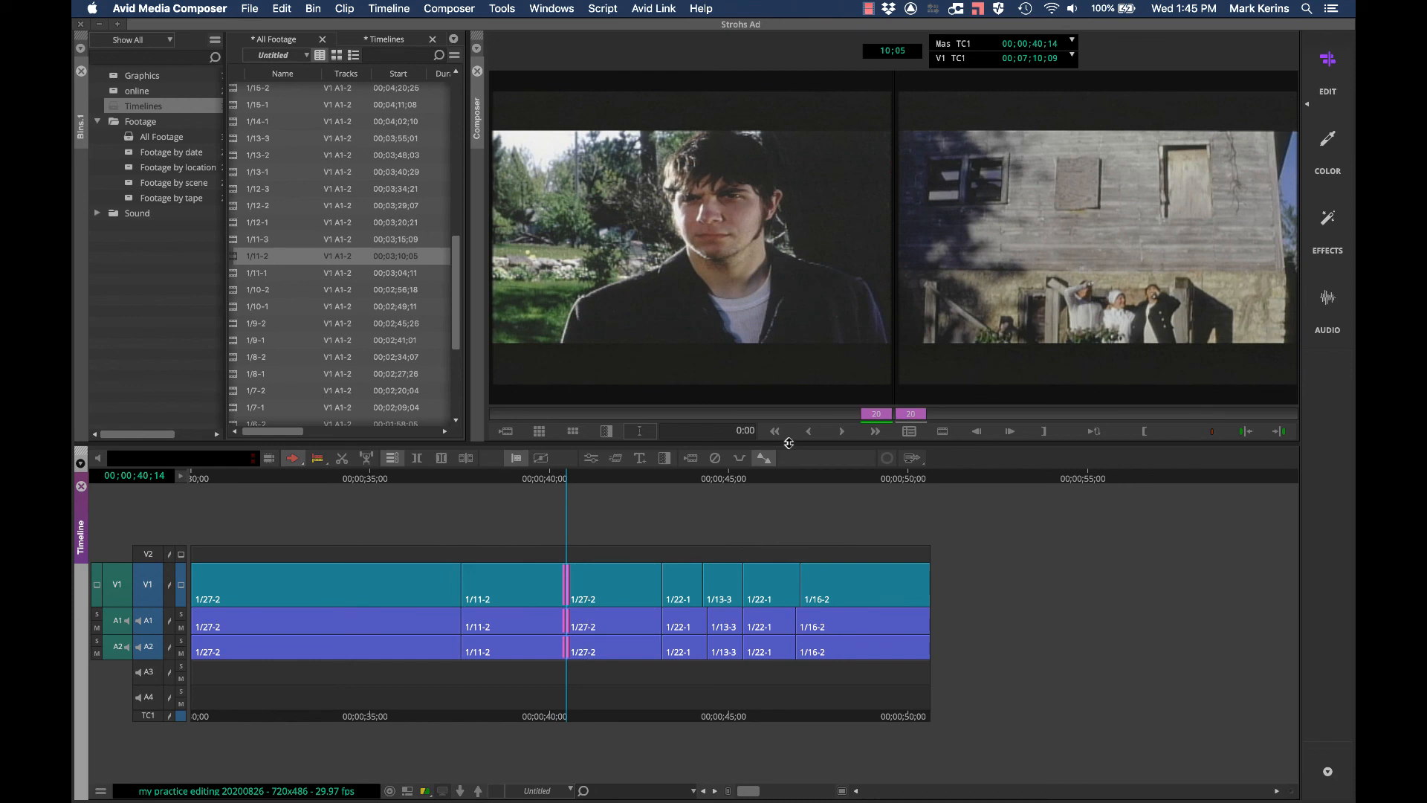
key(u)
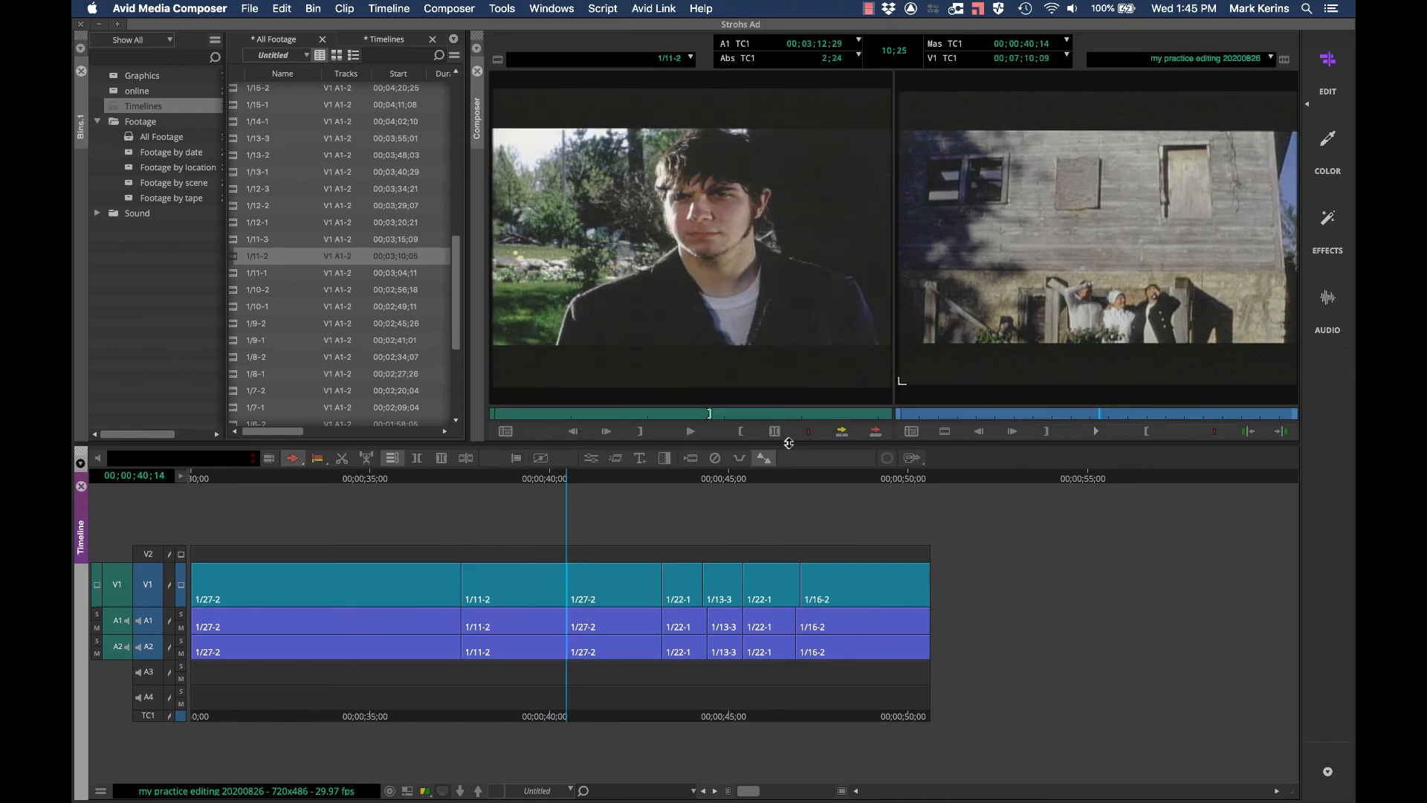
Zoom the timeline out further and browse the All Footage bin down to clip 1/1-1
key(ctrl+bracketright)
key(ctrl+bracketleft)
key(ctrl+bracketleft)
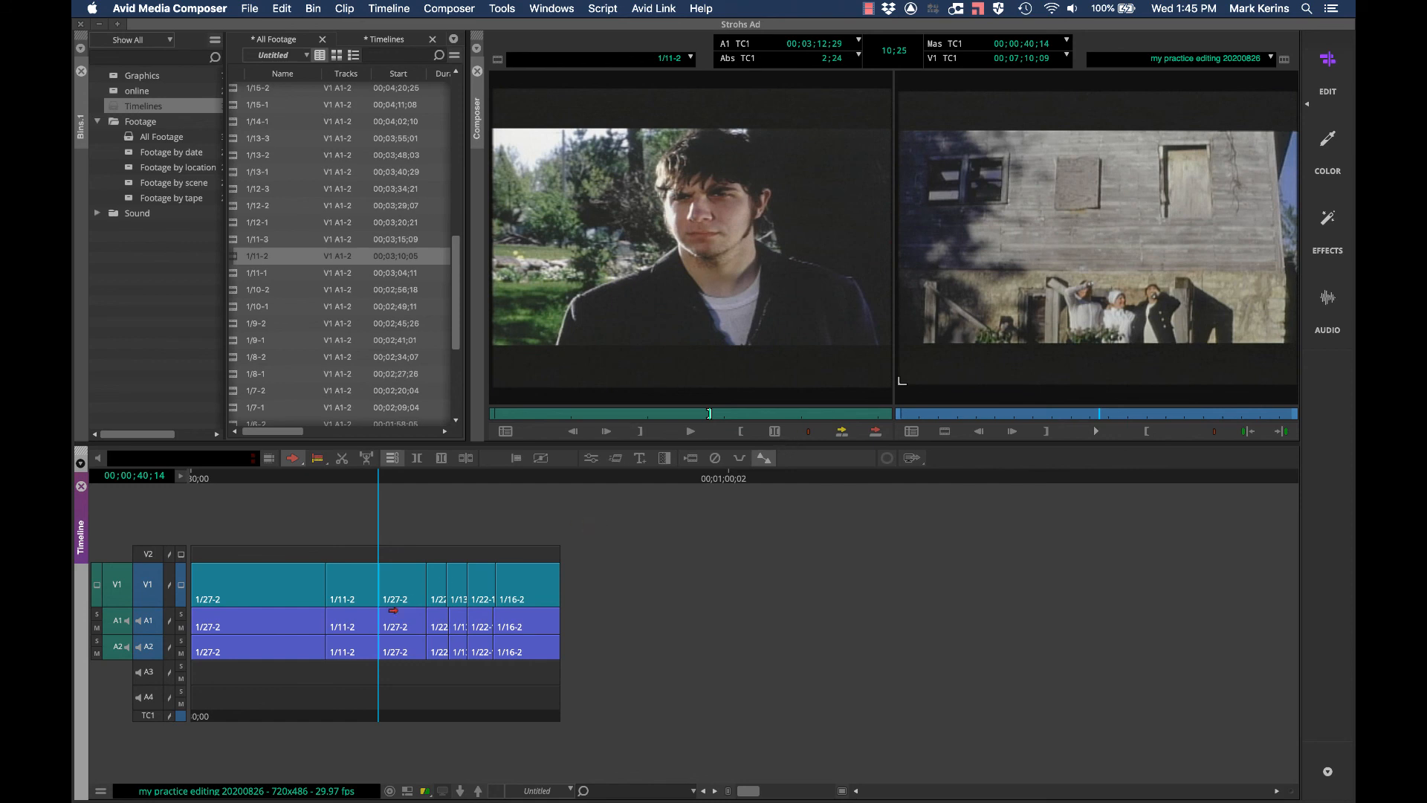
scroll(283, 345, up, 1)
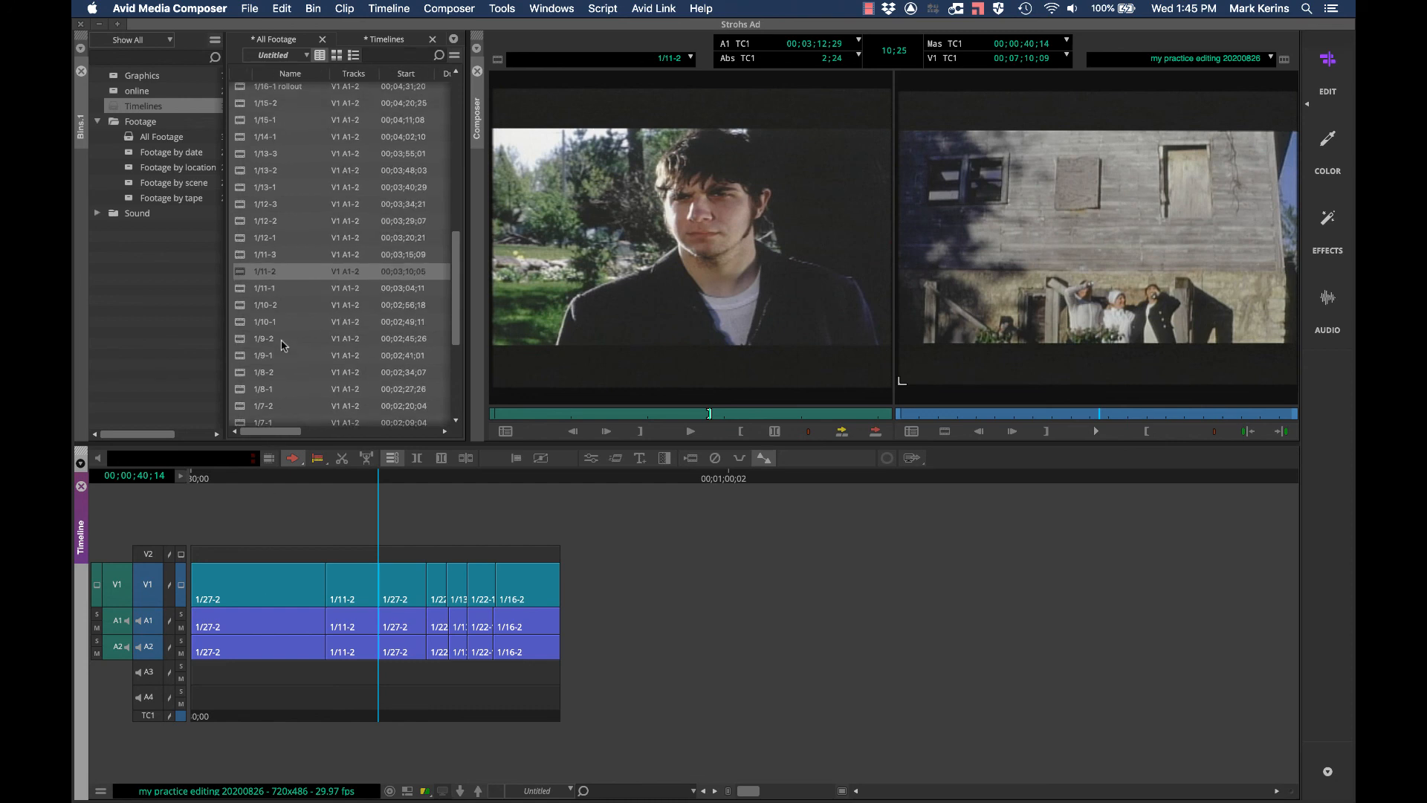
scroll(282, 346, down, 12)
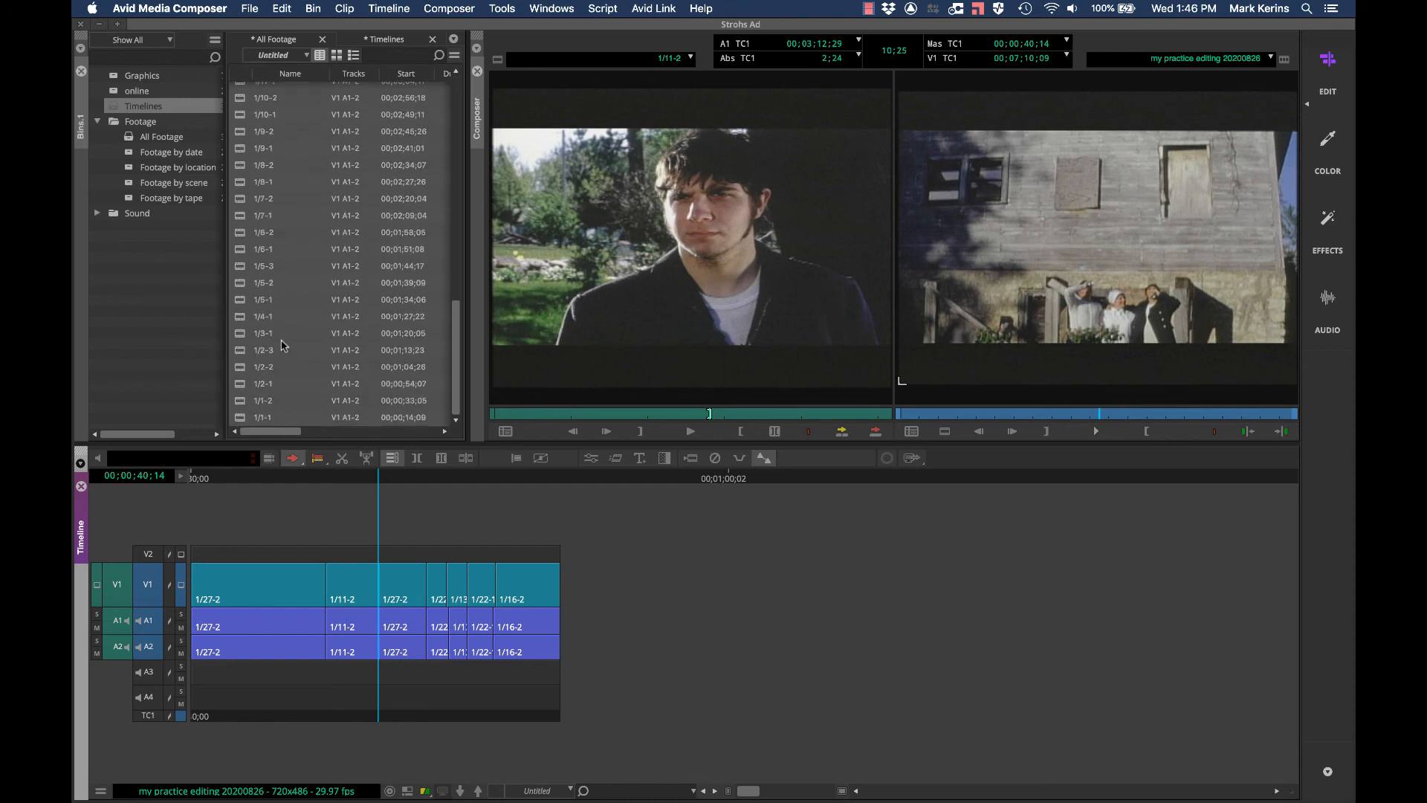